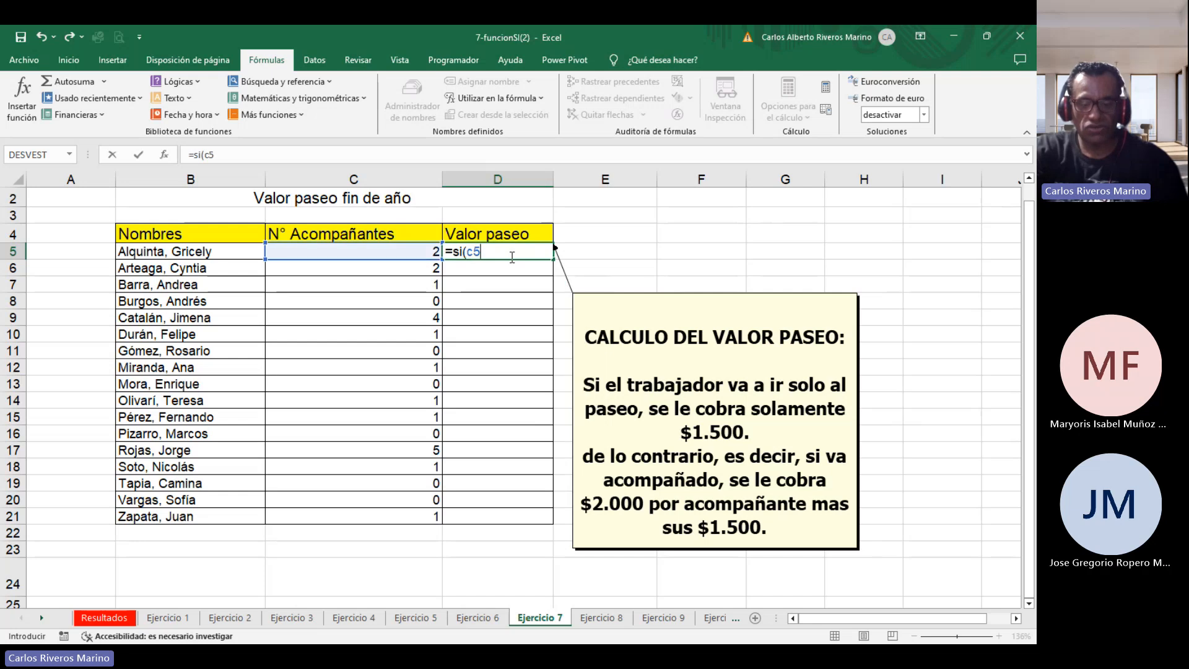
Start an IF formula in D5 testing whether C5 equals 1 with 1500 as the true value, and erase it back to the function name.
{"action": "type", "text": "=1"}
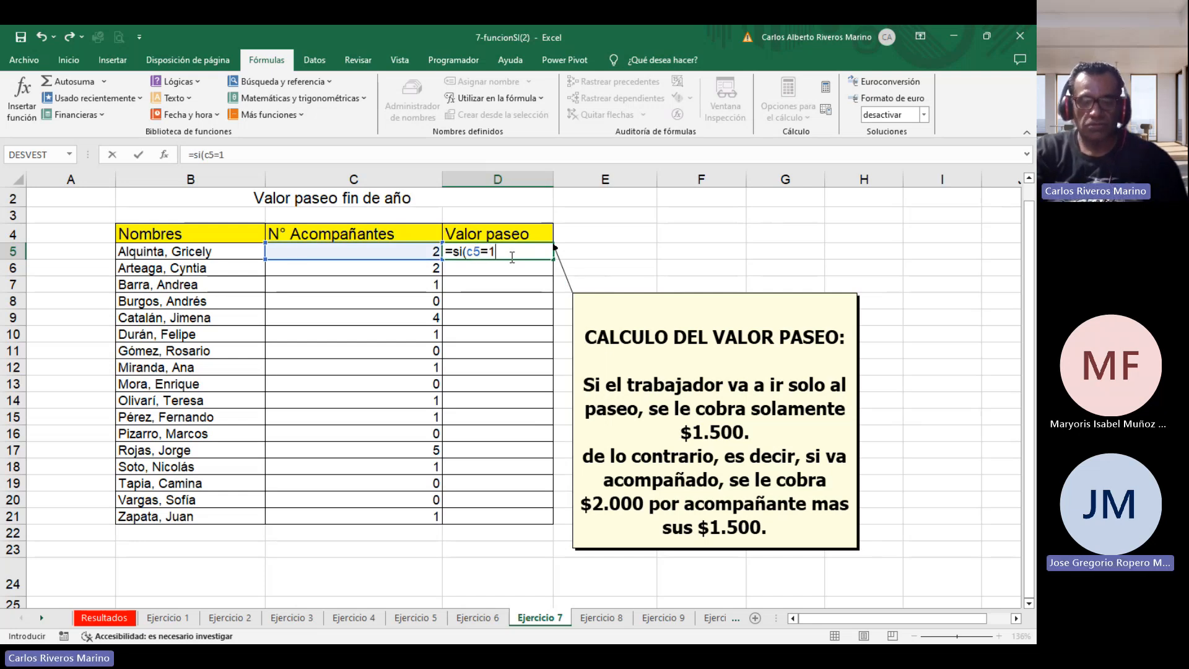
{"action": "type", "text": ";"}
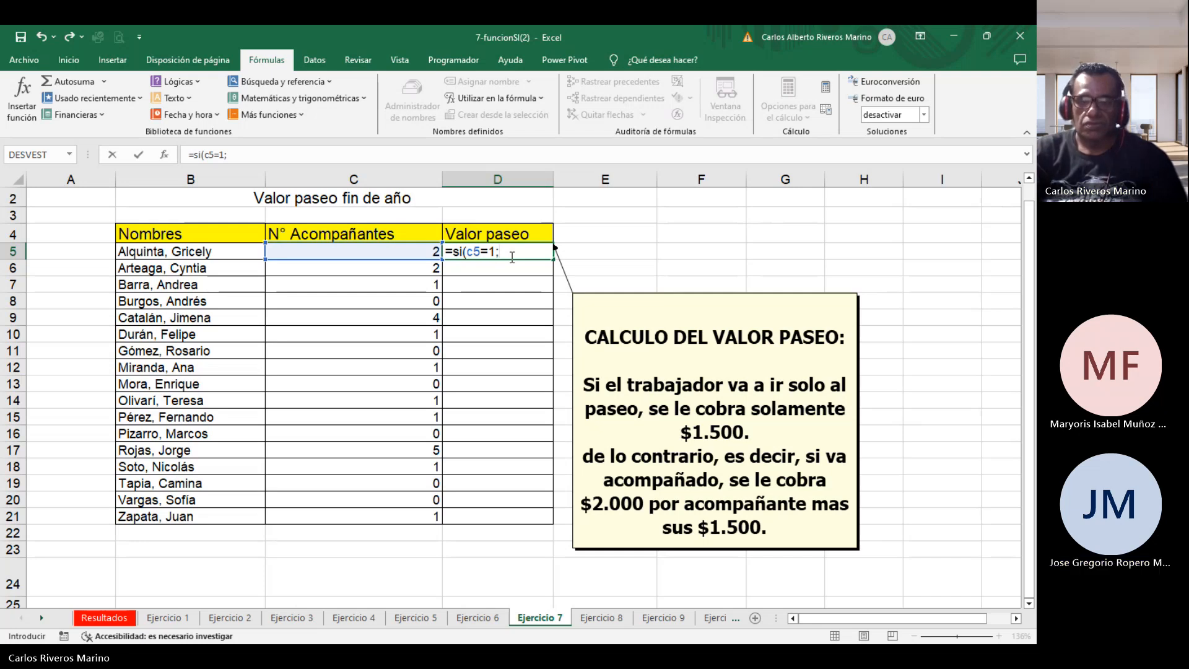
{"action": "type", "text": "1500"}
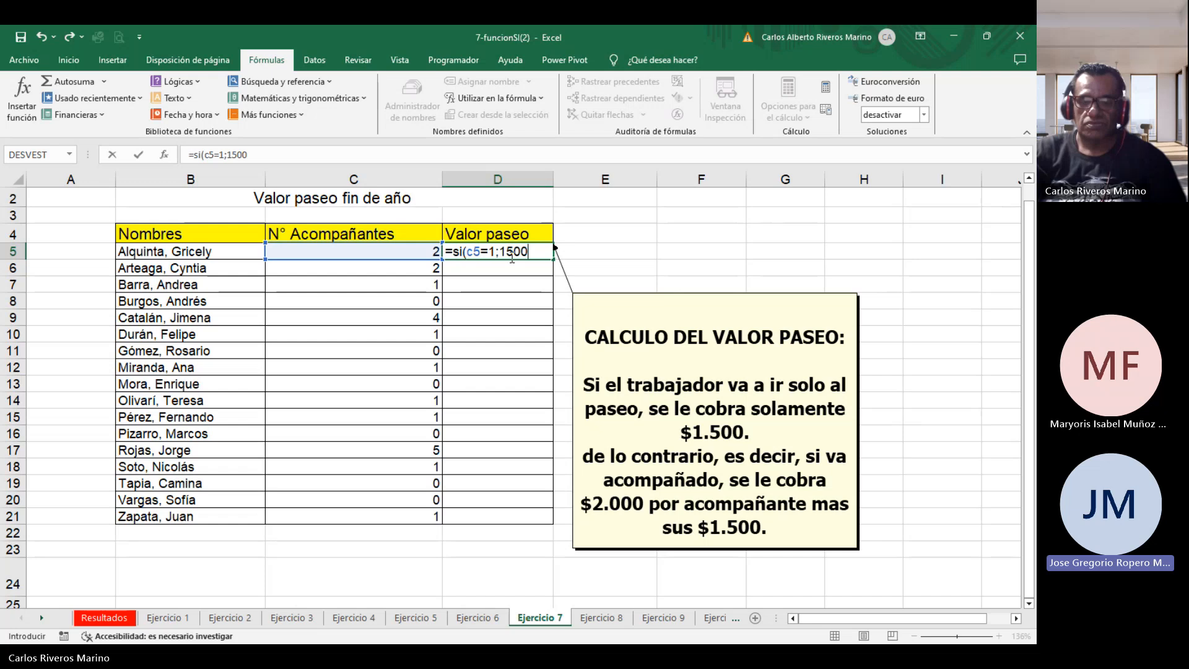
{"action": "type", "text": ";"}
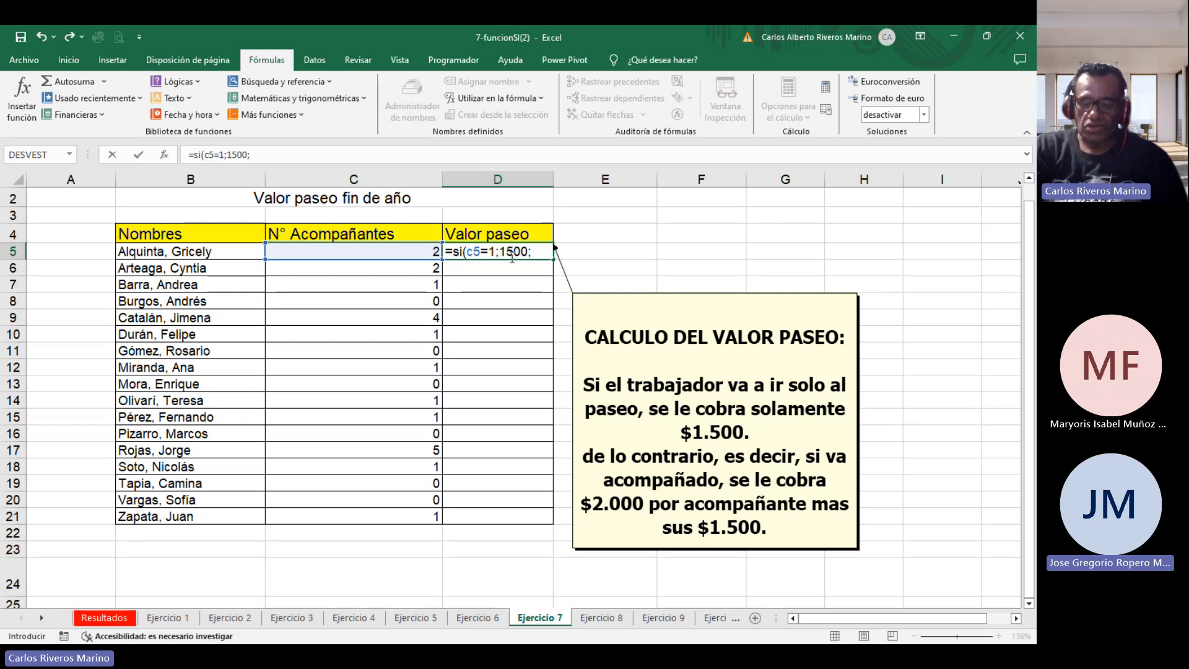
{"action": "key", "text": "BackSpace"}
{"action": "key", "text": "BackSpace"}
{"action": "key", "text": "BackSpace"}
{"action": "key", "text": "BackSpace"}
{"action": "key", "text": "BackSpace"}
{"action": "key", "text": "BackSpace"}
{"action": "key", "text": "BackSpace"}
{"action": "key", "text": "BackSpace"}
{"action": "key", "text": "BackSpace"}
{"action": "key", "text": "BackSpace"}
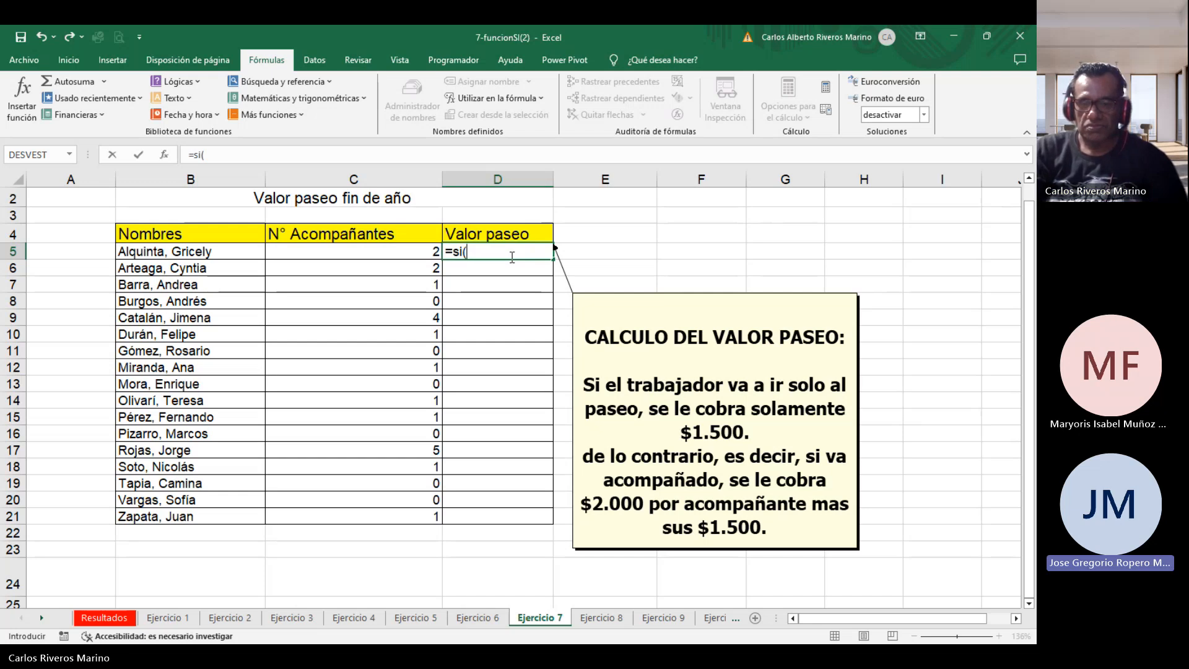
Try an IF formula in D5 returning 1500 when C5 equals 1 and 2000+1500 otherwise, trimming its ending.
{"action": "type", "text": "c"}
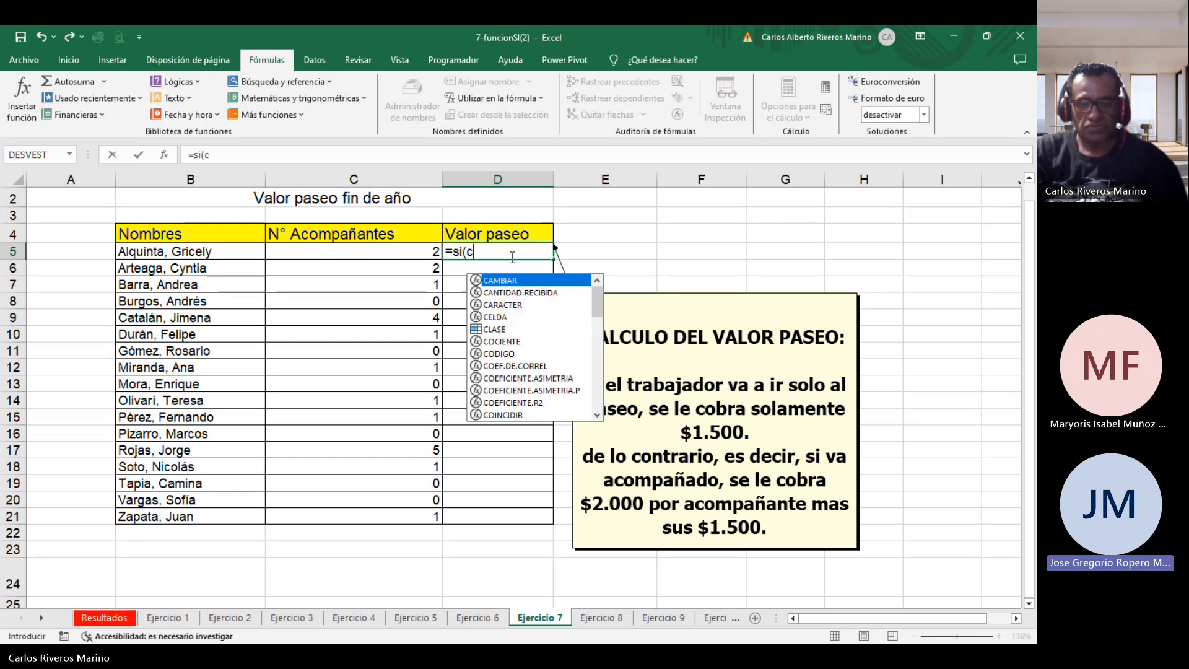
{"action": "type", "text": "5="}
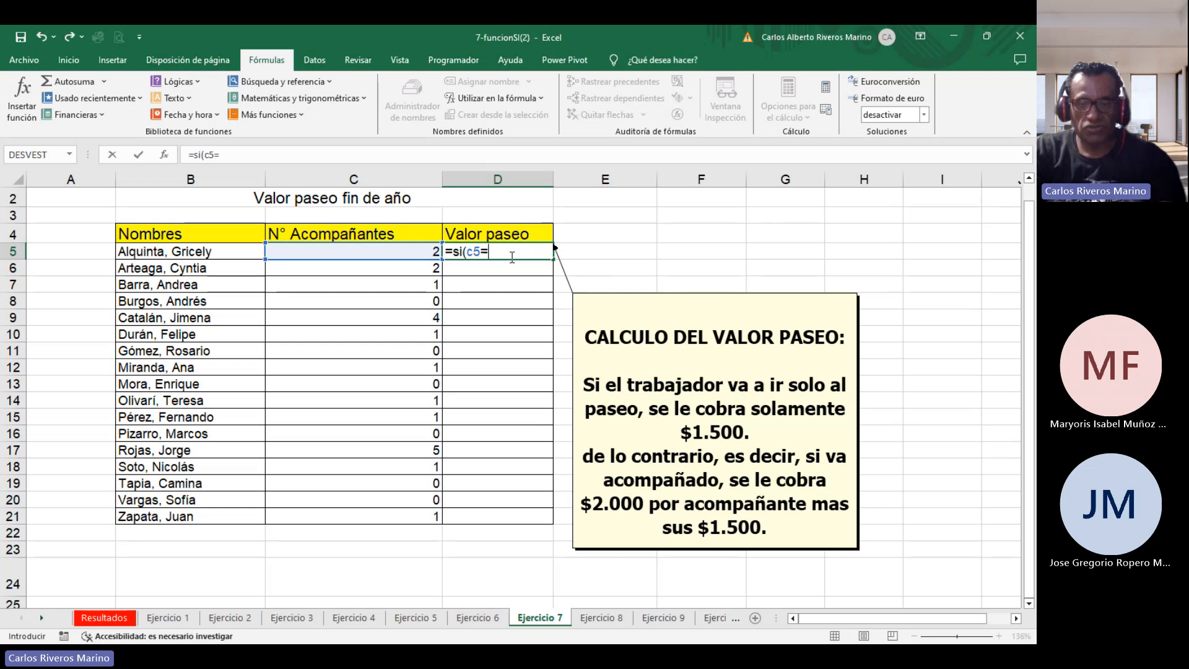
{"action": "type", "text": "1;"}
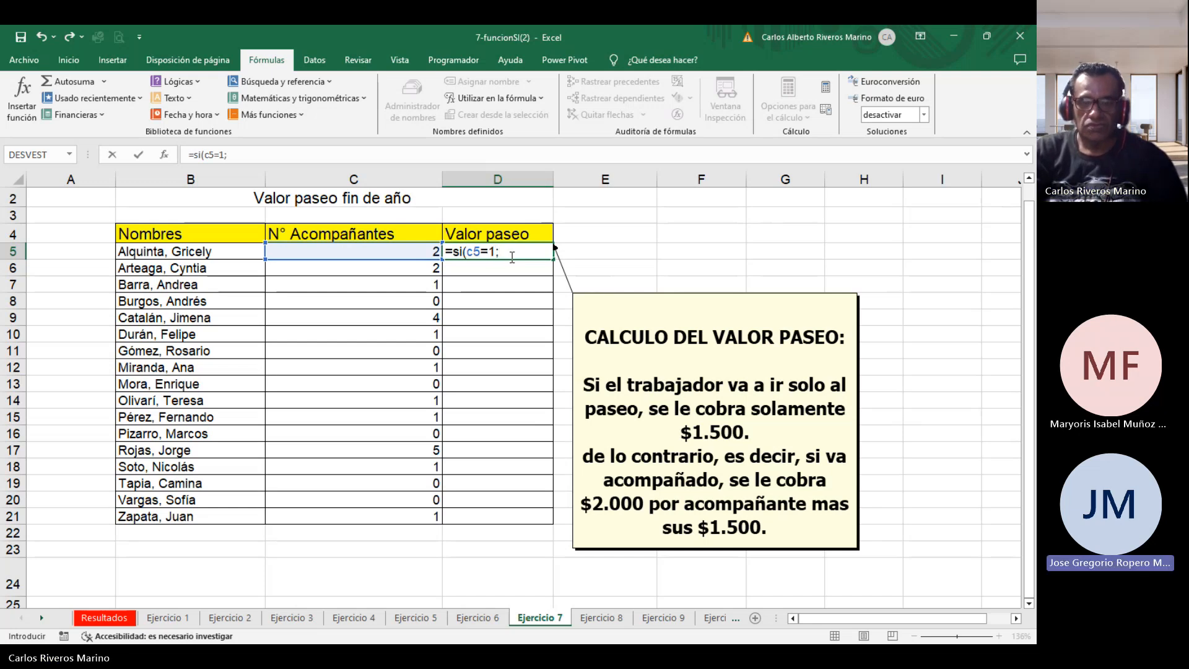
{"action": "type", "text": "1500"}
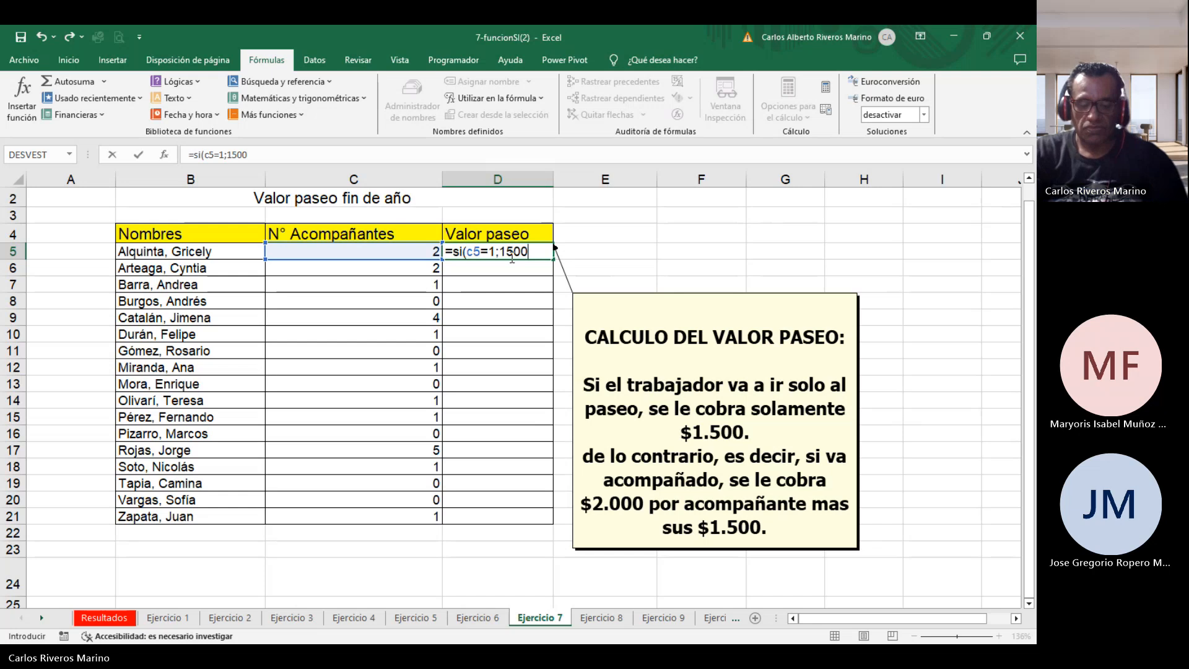
{"action": "type", "text": ";"}
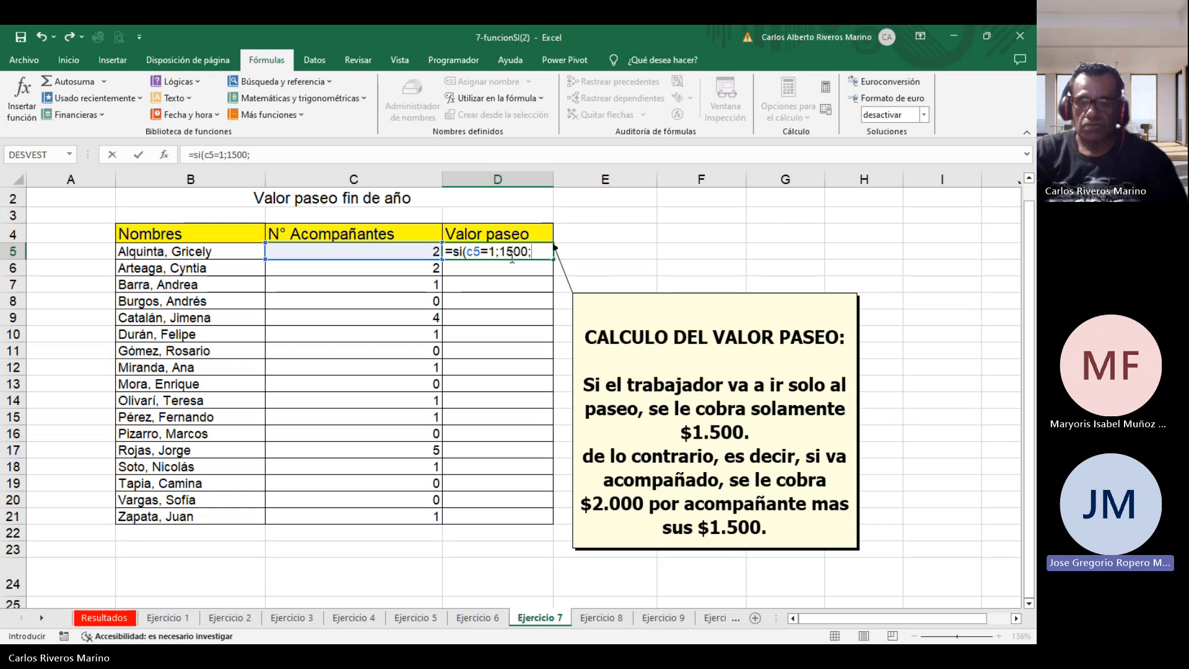
{"action": "type", "text": "20"}
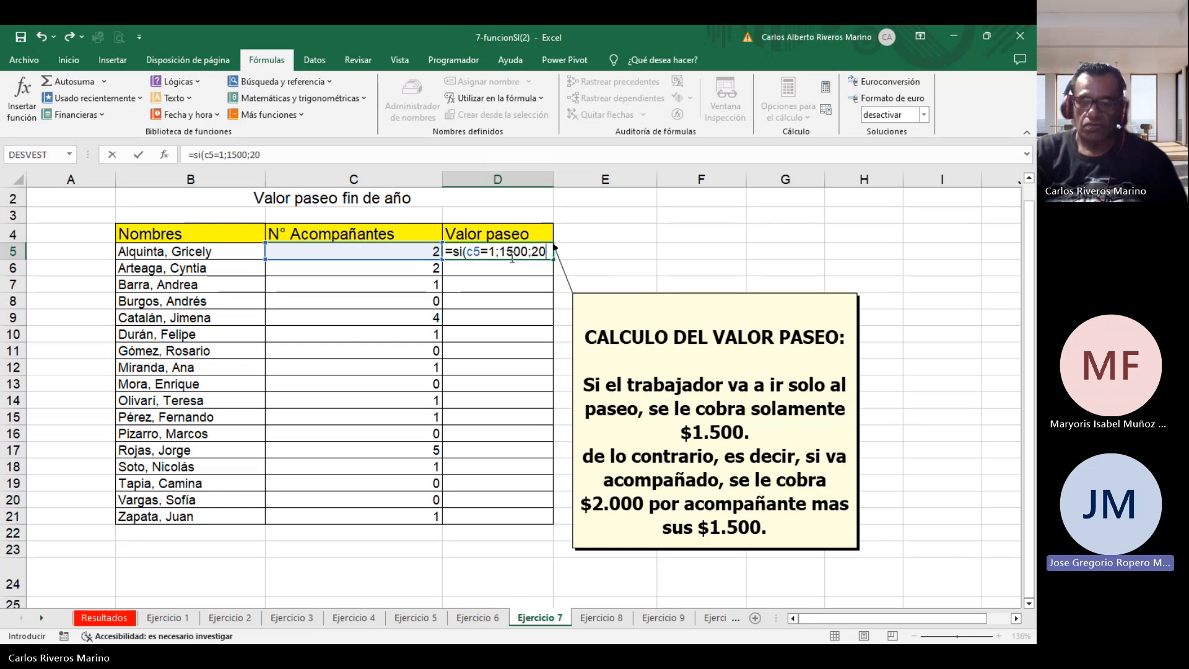
{"action": "type", "text": "00"}
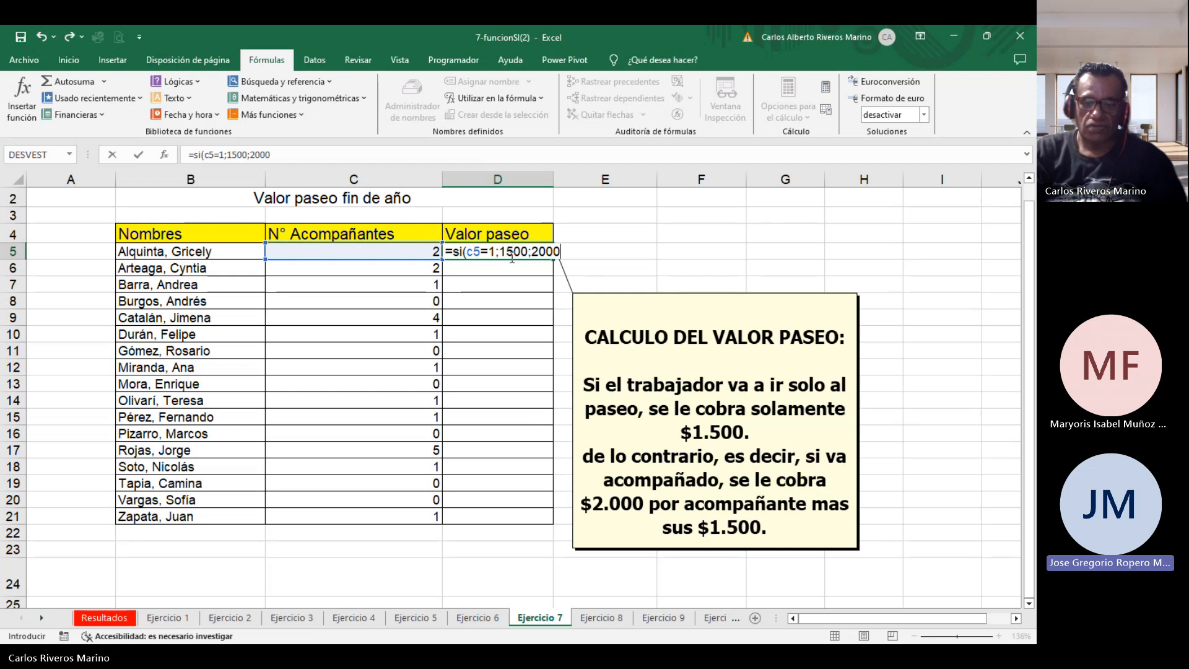
{"action": "type", "text": "+1500"}
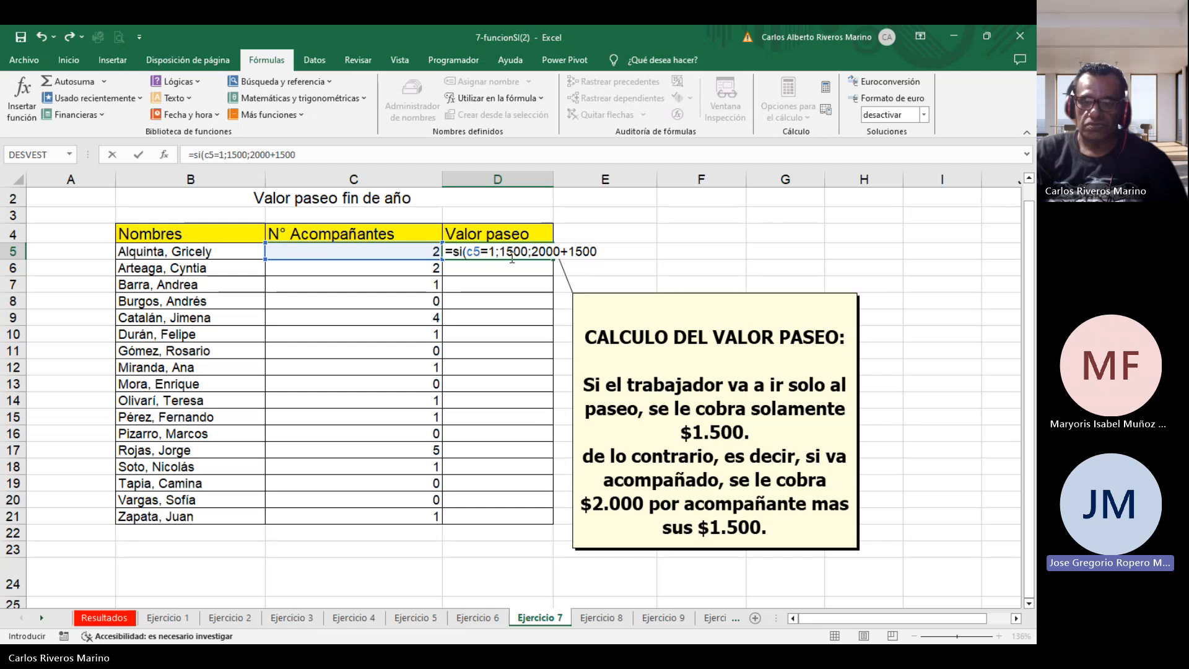
{"action": "type", "text": ")"}
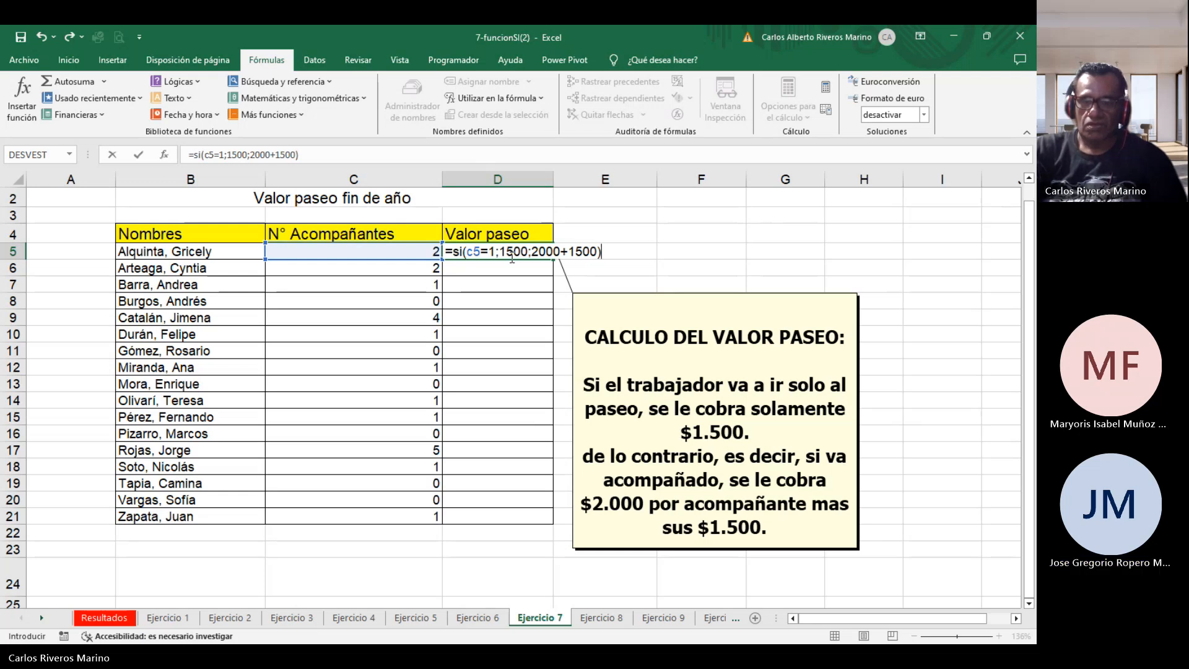
{"action": "key", "text": "BackSpace"}
{"action": "key", "text": "BackSpace"}
{"action": "key", "text": "BackSpace"}
{"action": "key", "text": "BackSpace"}
{"action": "key", "text": "BackSpace"}
{"action": "key", "text": "BackSpace"}
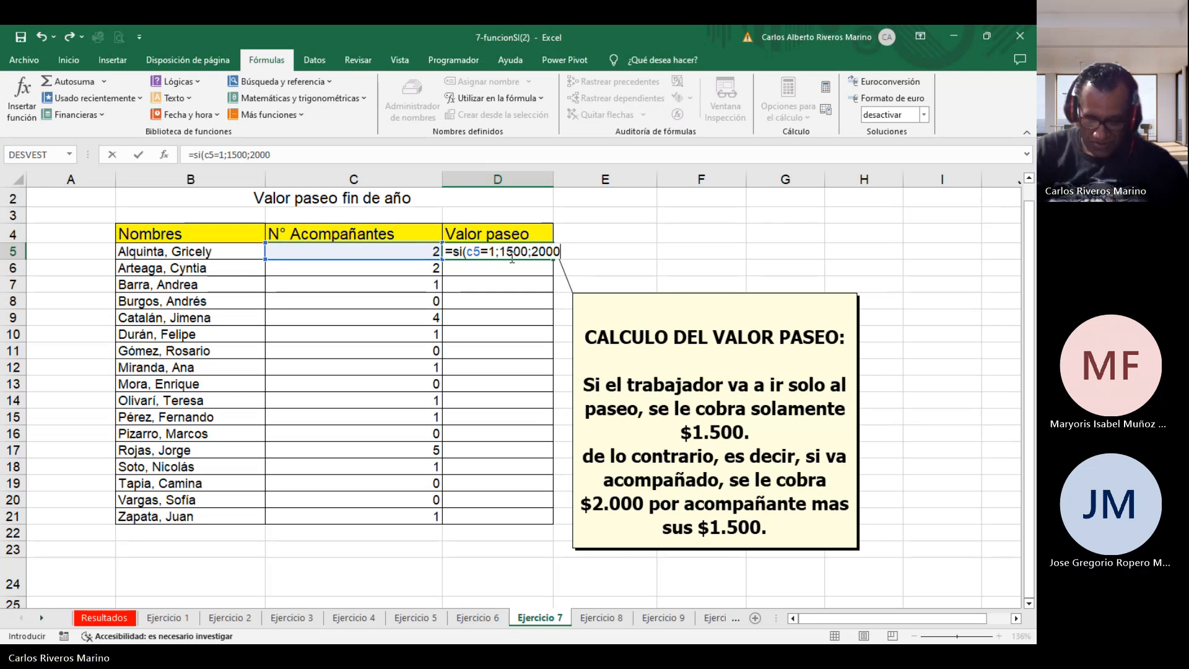
{"action": "key", "text": "alt+Tab"}
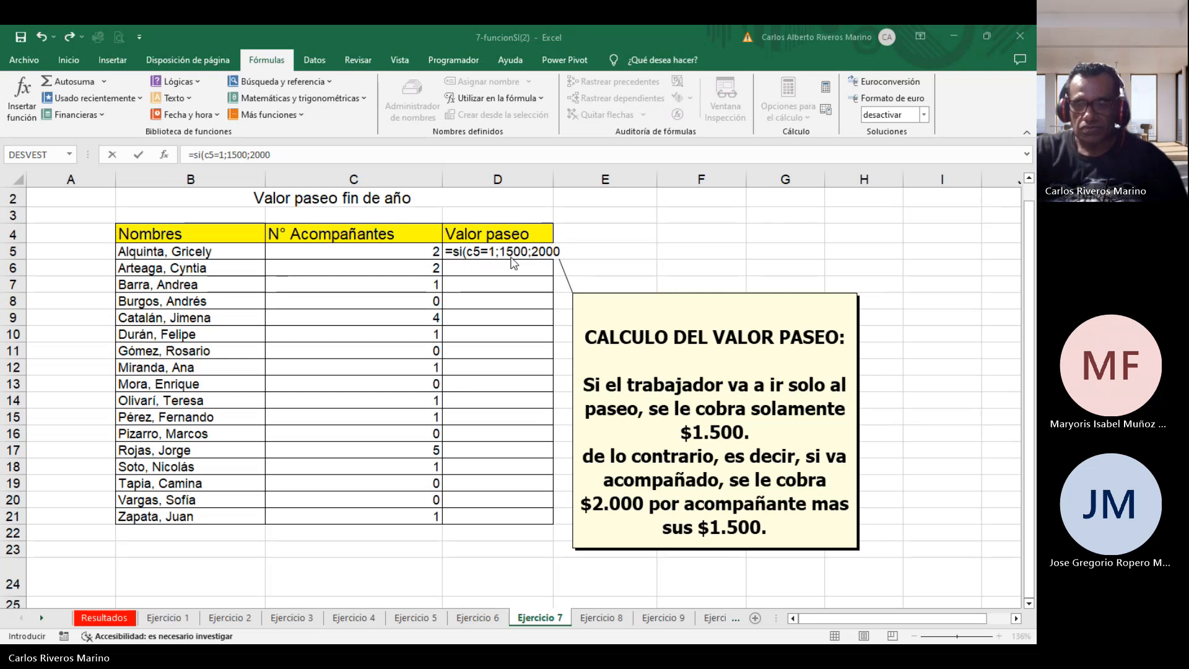
{"action": "key", "text": "alt+Tab"}
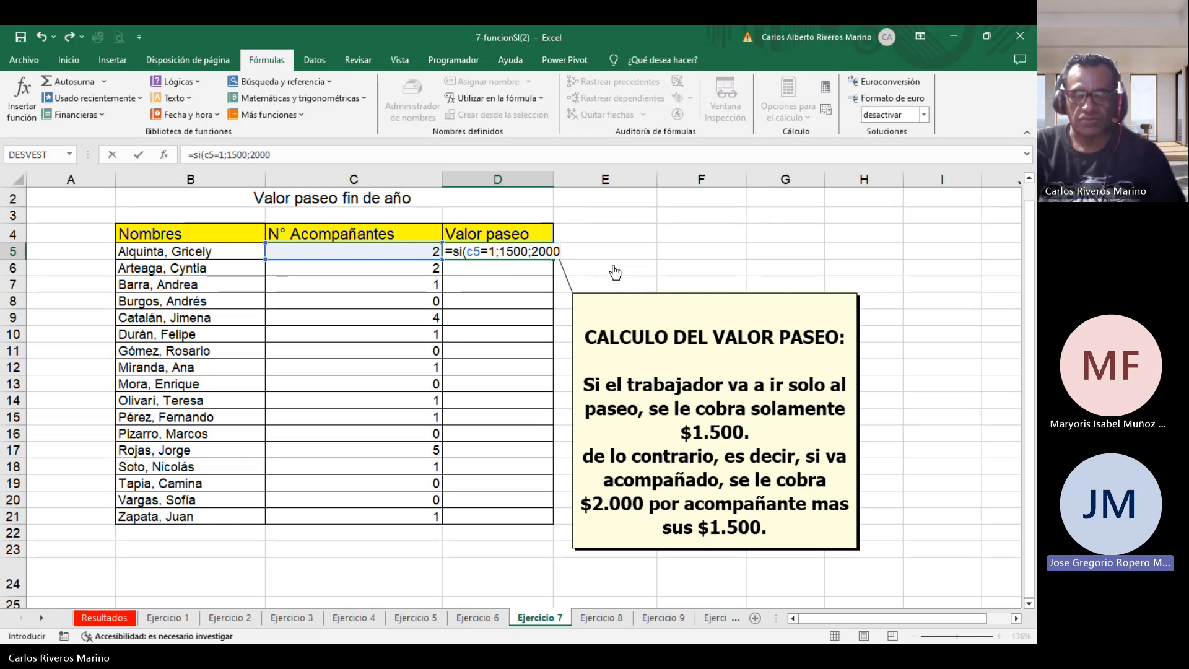
Replace the draft in D5 with the formula =si(c5=0;1500;c5*2000+1500) and confirm it.
{"action": "key", "text": "BackSpace"}
{"action": "key", "text": "BackSpace"}
{"action": "key", "text": "BackSpace"}
{"action": "key", "text": "BackSpace"}
{"action": "key", "text": "BackSpace"}
{"action": "key", "text": "BackSpace"}
{"action": "key", "text": "BackSpace"}
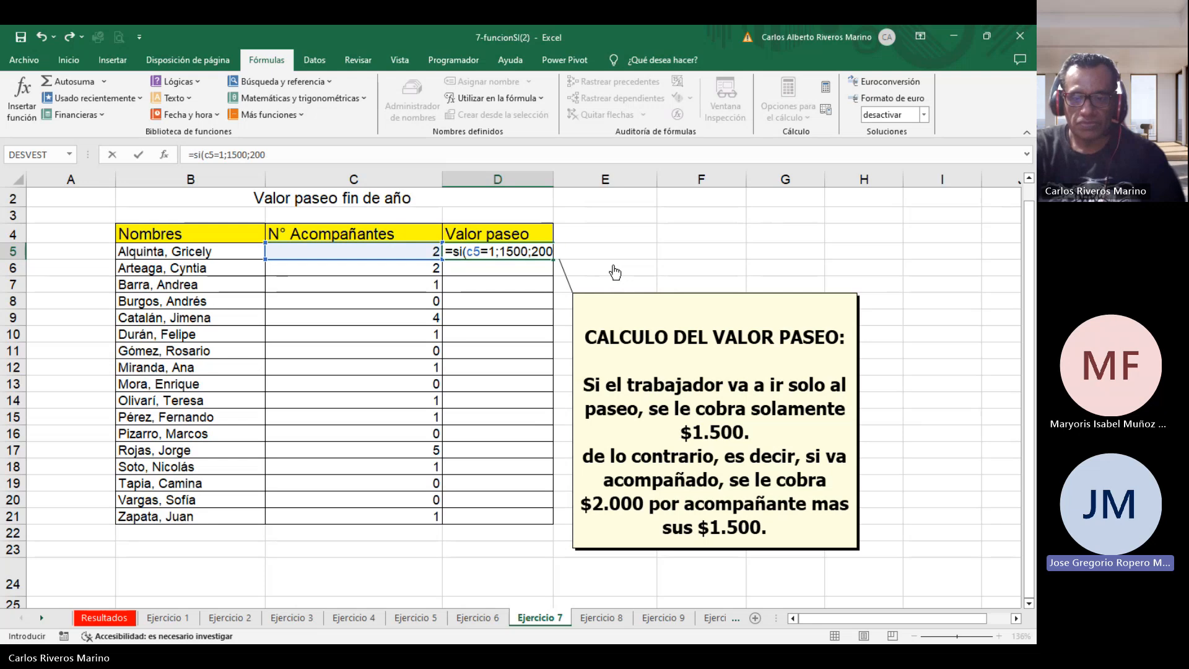
{"action": "key", "text": "BackSpace"}
{"action": "key", "text": "BackSpace"}
{"action": "key", "text": "BackSpace"}
{"action": "key", "text": "BackSpace"}
{"action": "key", "text": "BackSpace"}
{"action": "key", "text": "BackSpace"}
{"action": "key", "text": "BackSpace"}
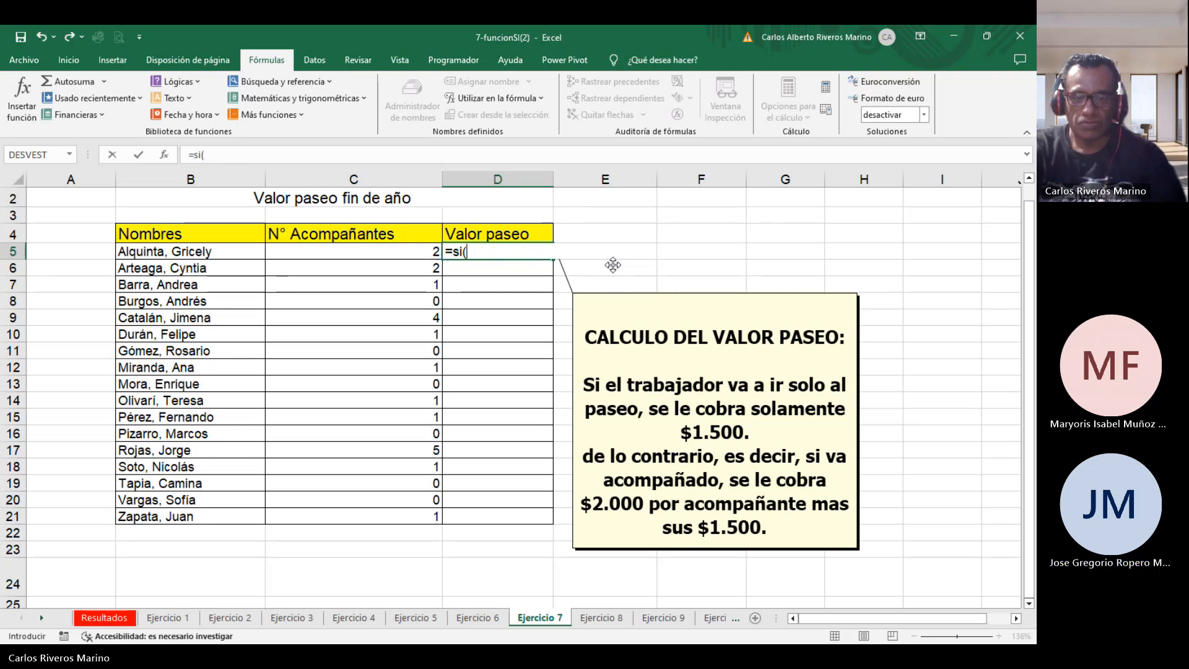
{"action": "key", "text": "BackSpace"}
{"action": "key", "text": "BackSpace"}
{"action": "key", "text": "BackSpace"}
{"action": "key", "text": "BackSpace"}
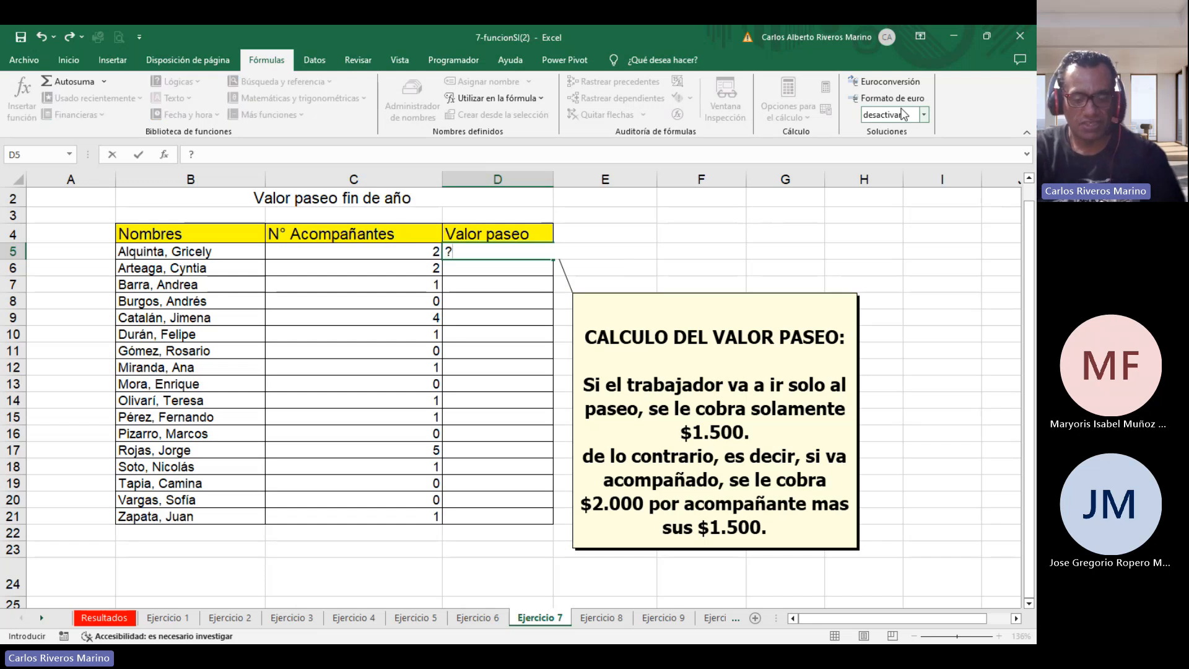
{"action": "type", "text": "=si"}
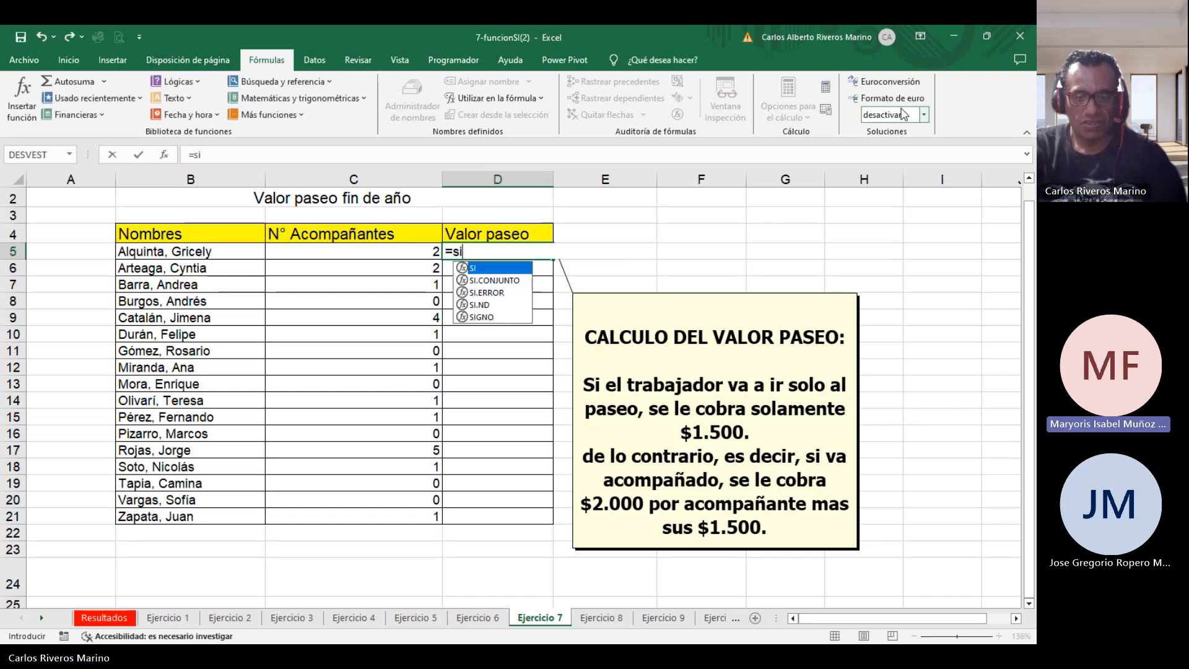
{"action": "type", "text": "(c5"}
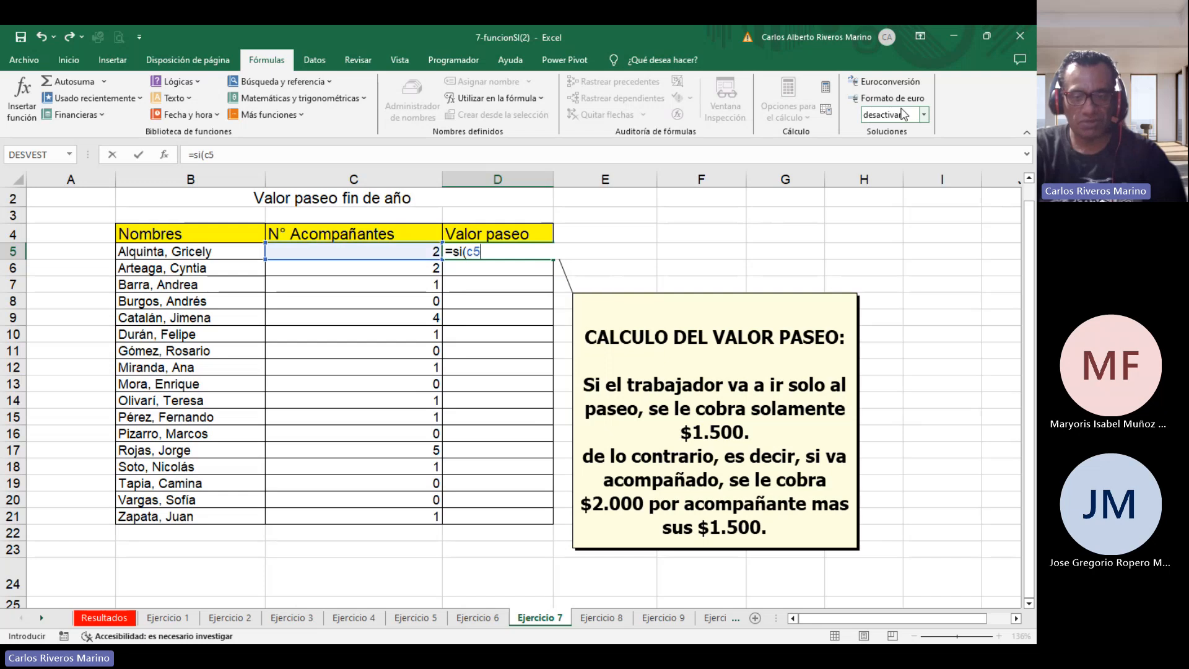
{"action": "type", "text": "=0"}
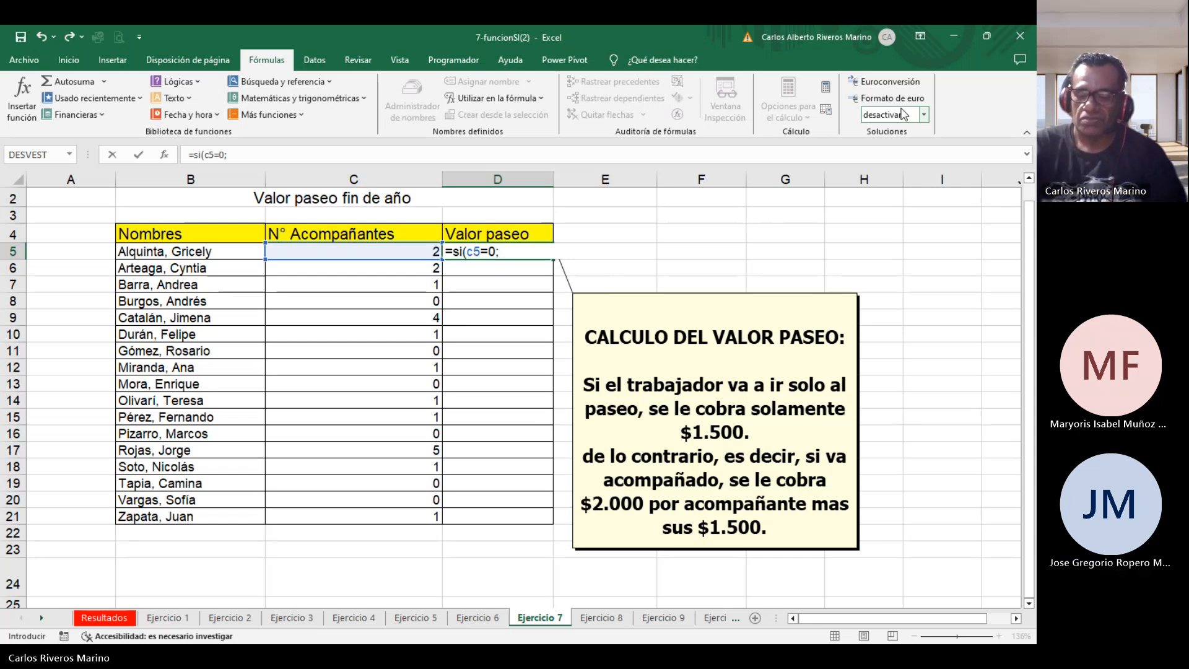
{"action": "type", "text": "1500"}
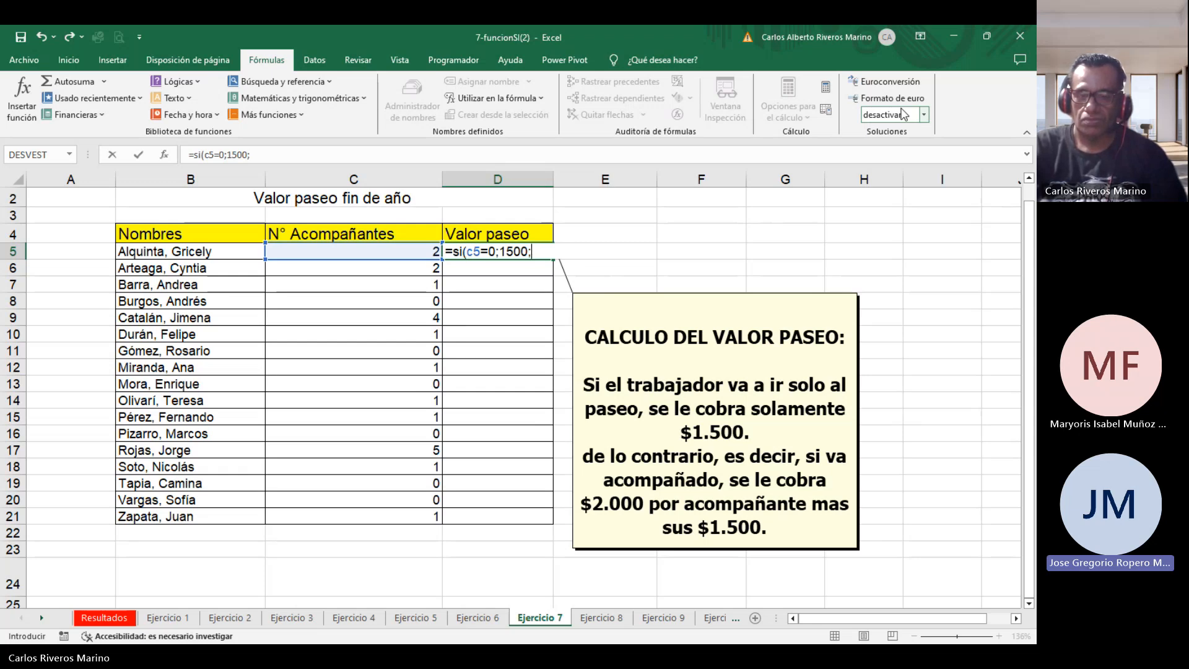
{"action": "type", "text": "c5"}
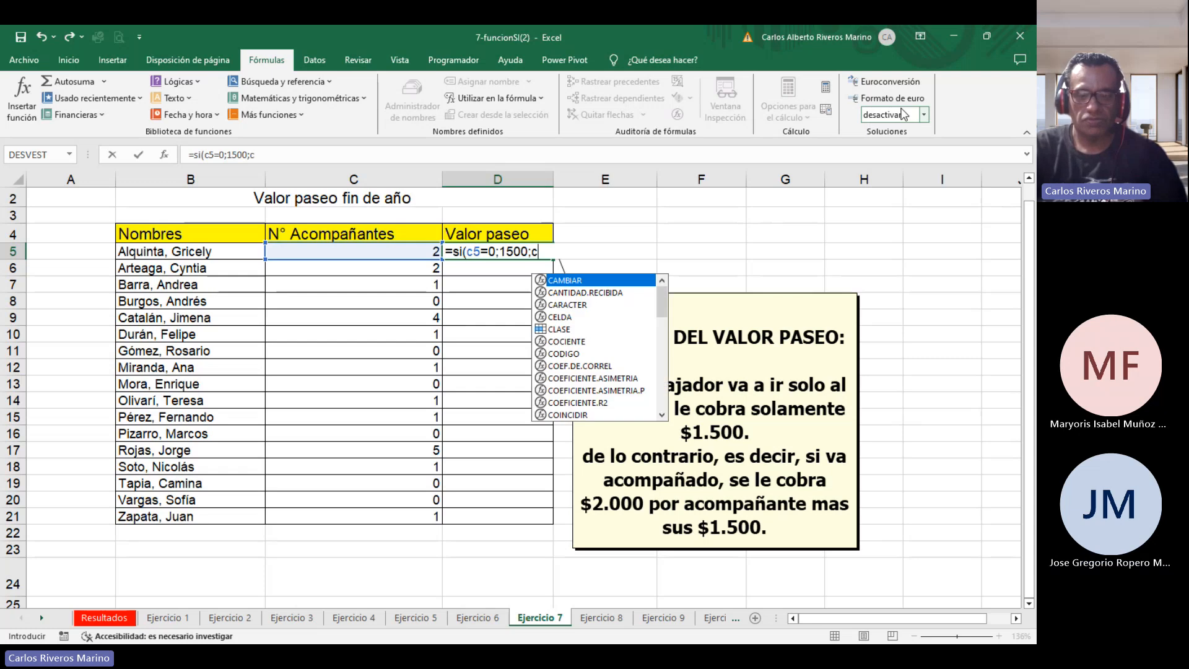
{"action": "type", "text": "*2000"}
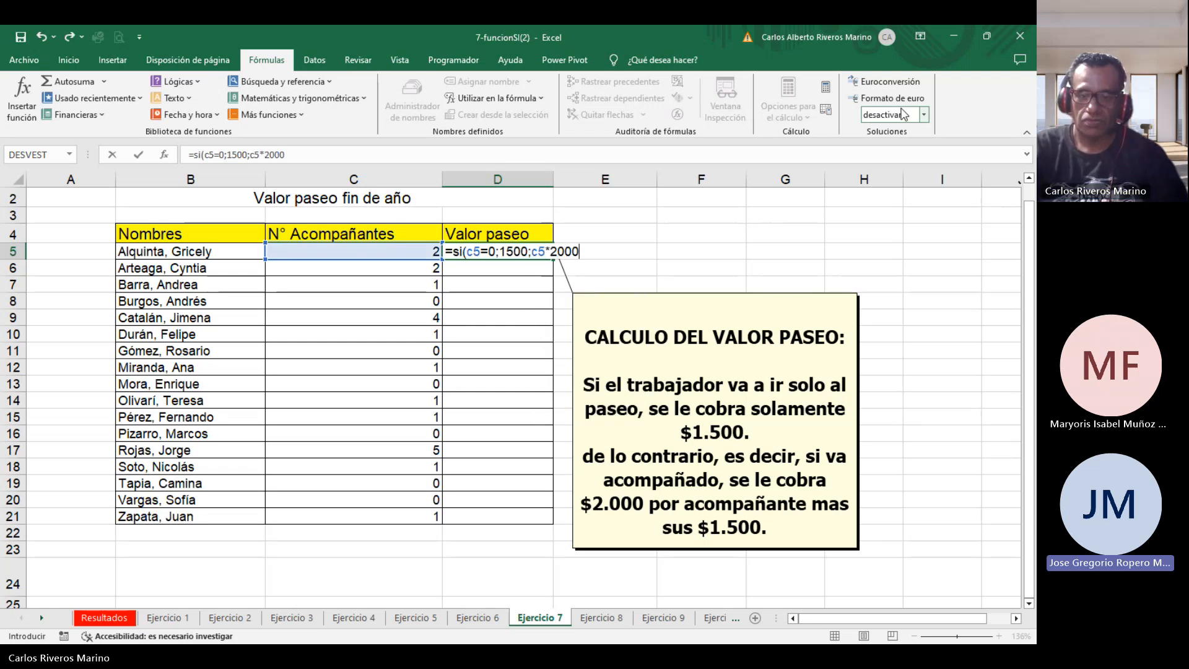
{"action": "type", "text": "+"}
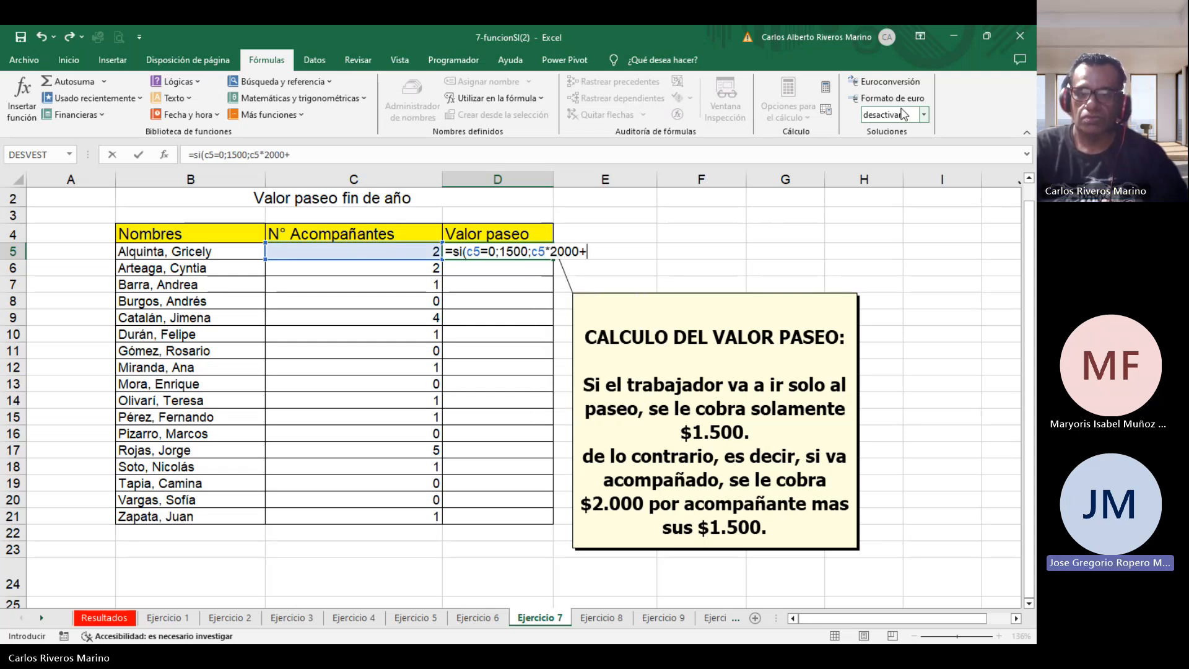
{"action": "type", "text": "1500"}
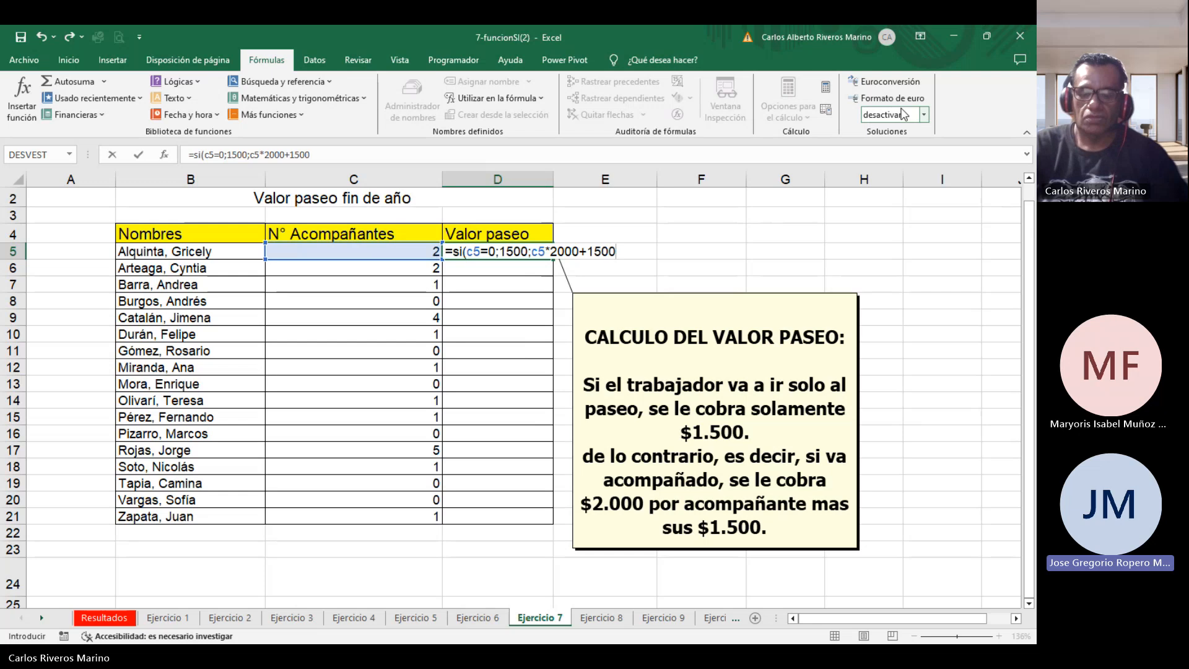
{"action": "type", "text": ")"}
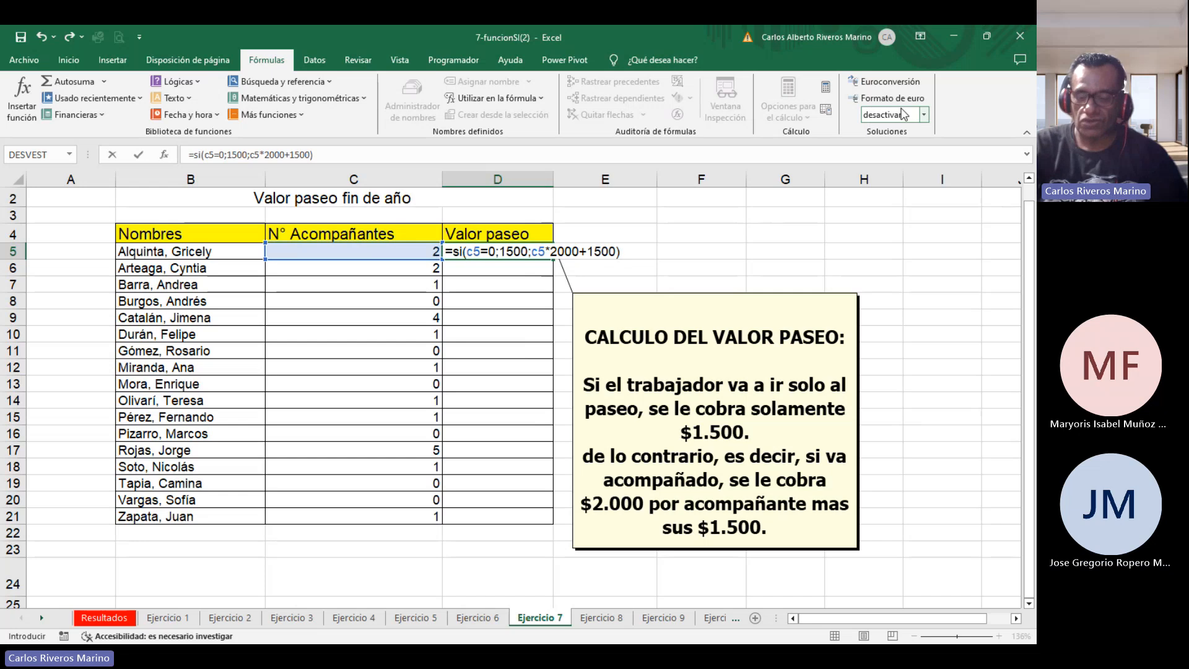
{"action": "key", "text": "Return"}
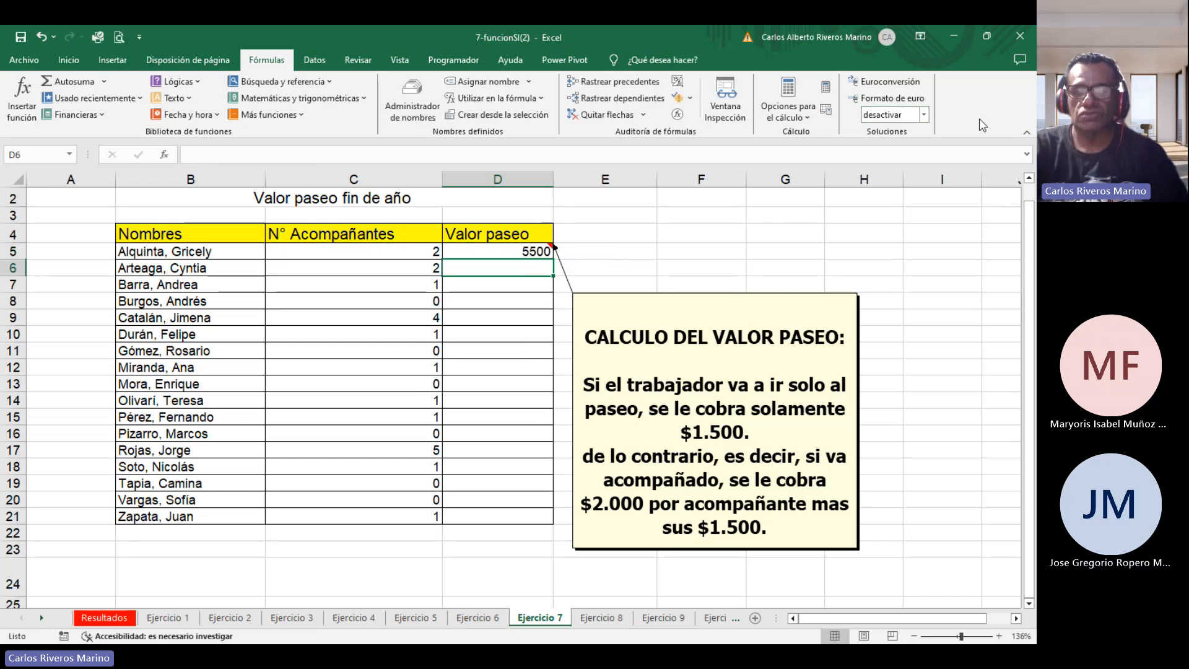
Reopen D5's formula to review it, zooming the sheet in to about 178%.
{"action": "double_click", "coordinate": [517, 251]}
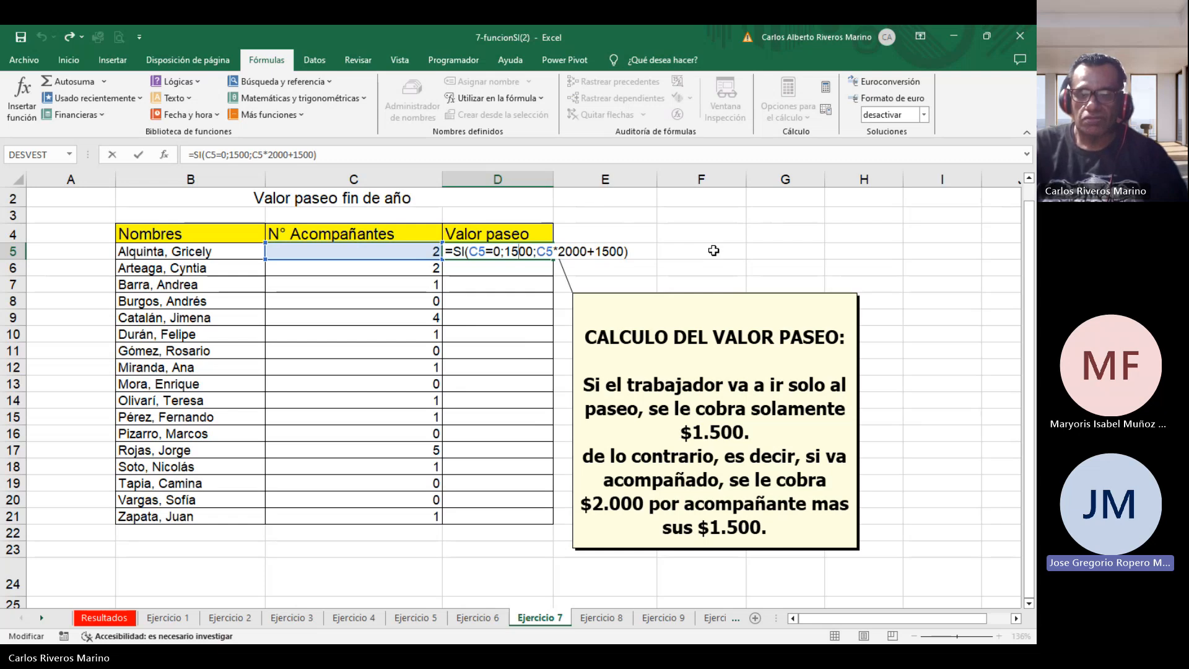
{"action": "key", "text": "Return"}
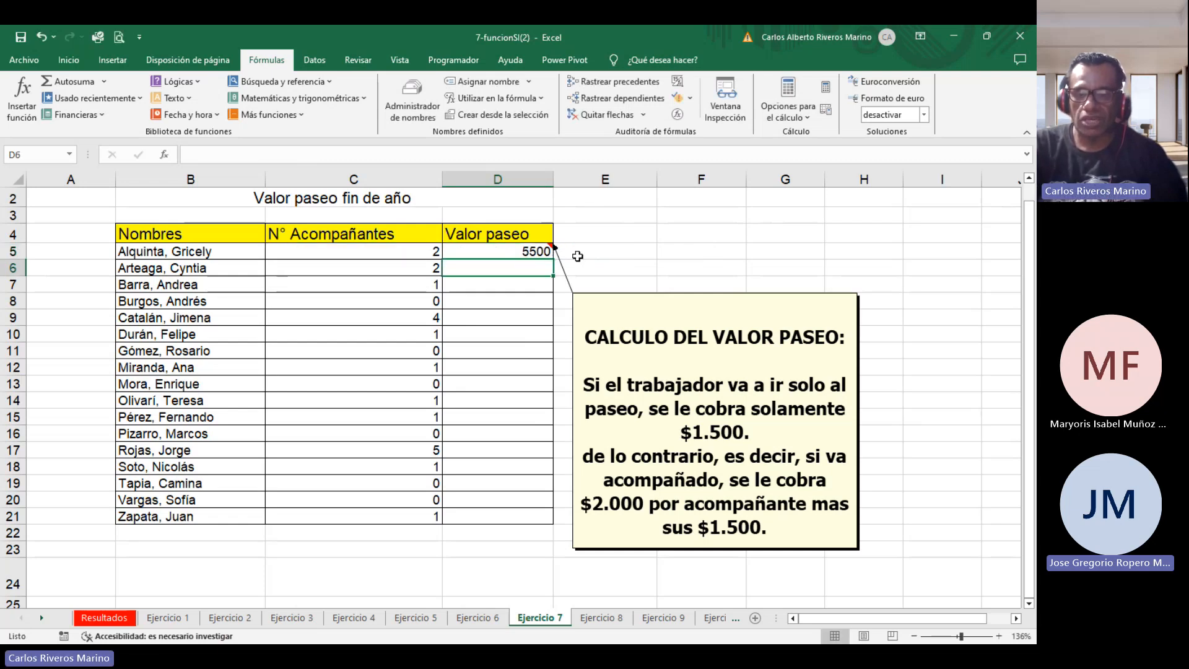
{"action": "left_click", "coordinate": [523, 255]}
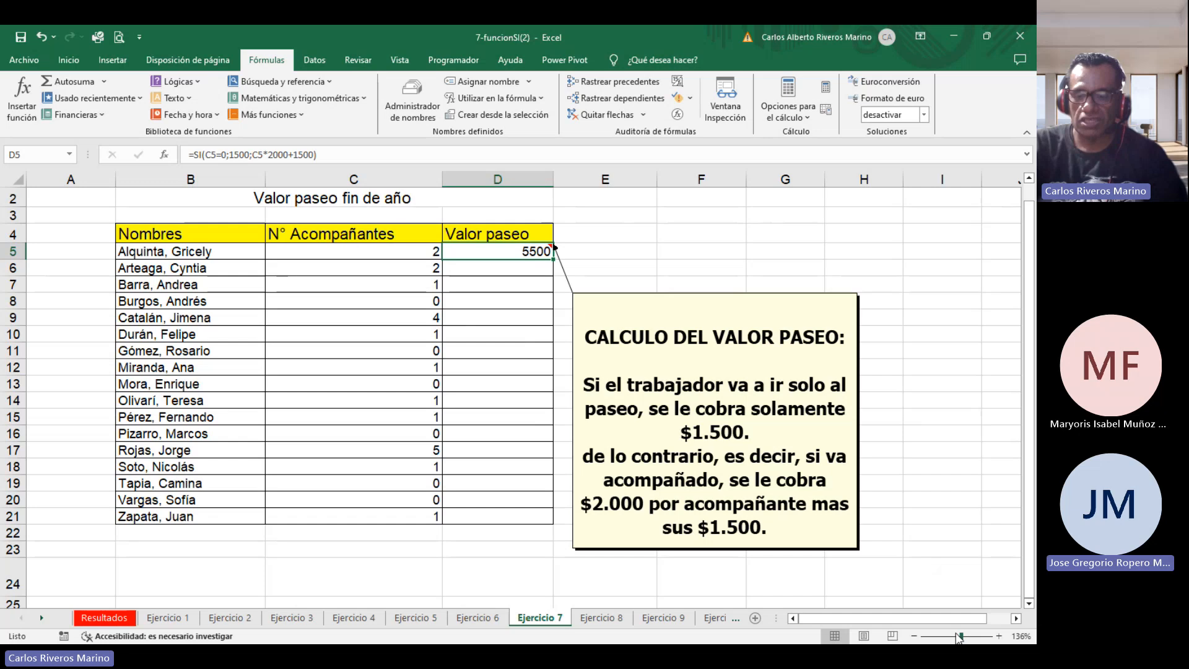
{"action": "left_click_drag", "start_coordinate": [961, 637], "coordinate": [966, 636]}
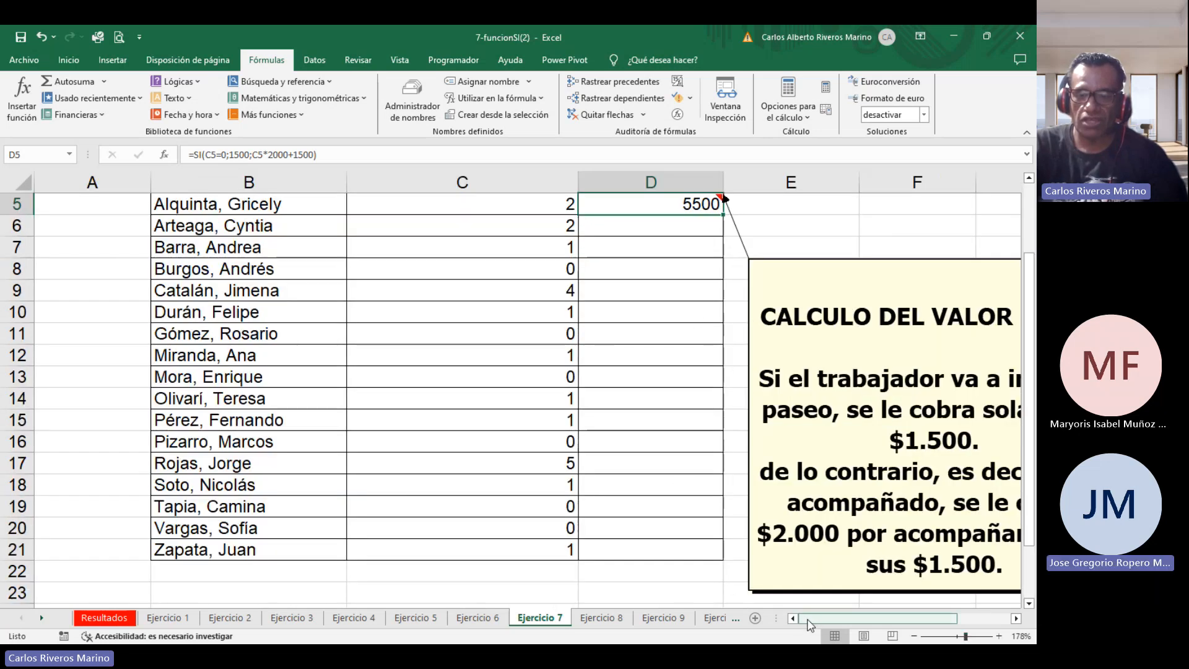
{"action": "double_click", "coordinate": [670, 209]}
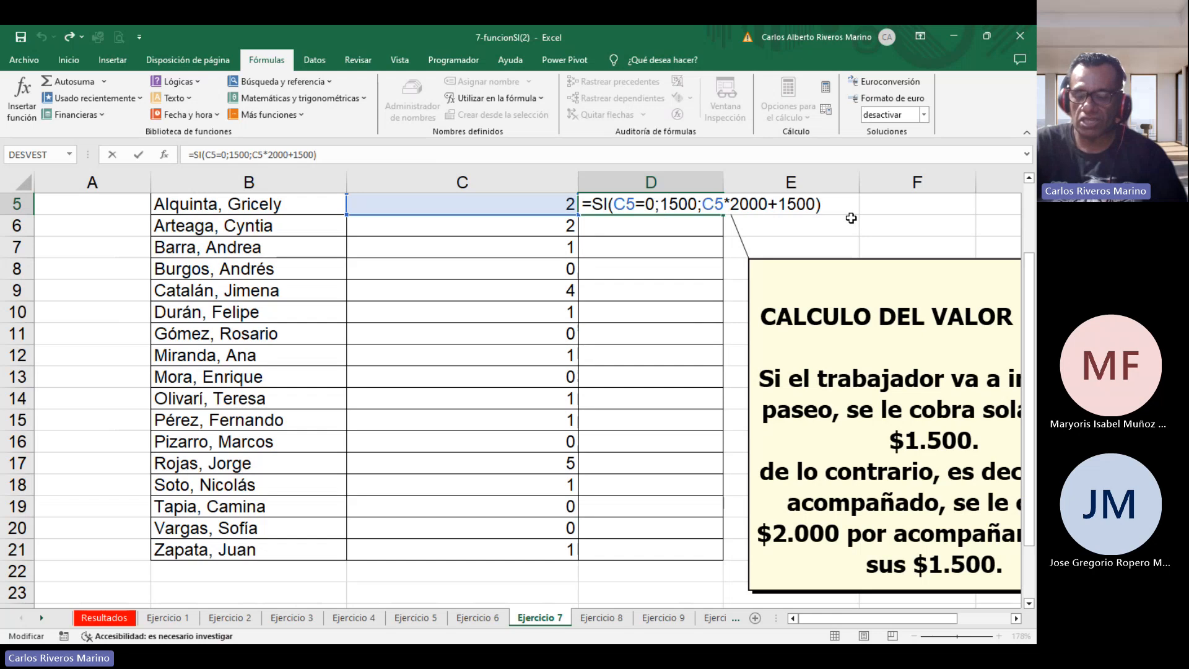
Confirm D5's formula and copy it down through D21 for all workers.
{"action": "key", "text": "Return"}
{"action": "left_click", "coordinate": [718, 200]}
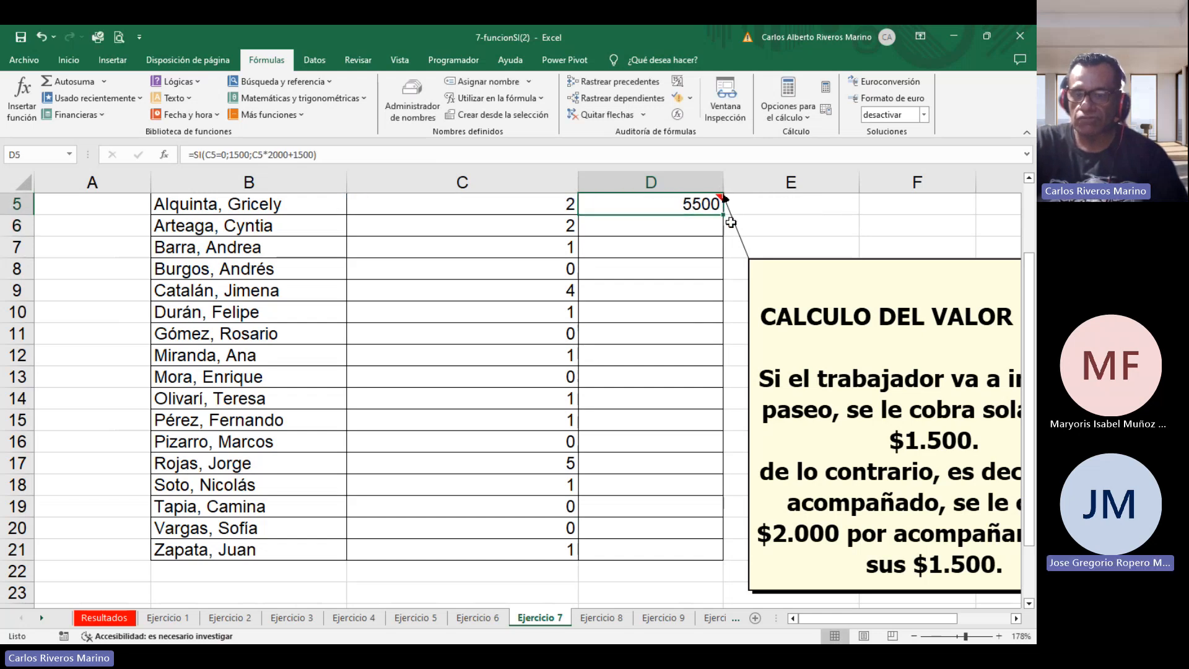
{"action": "left_click_drag", "start_coordinate": [727, 221], "coordinate": [677, 554]}
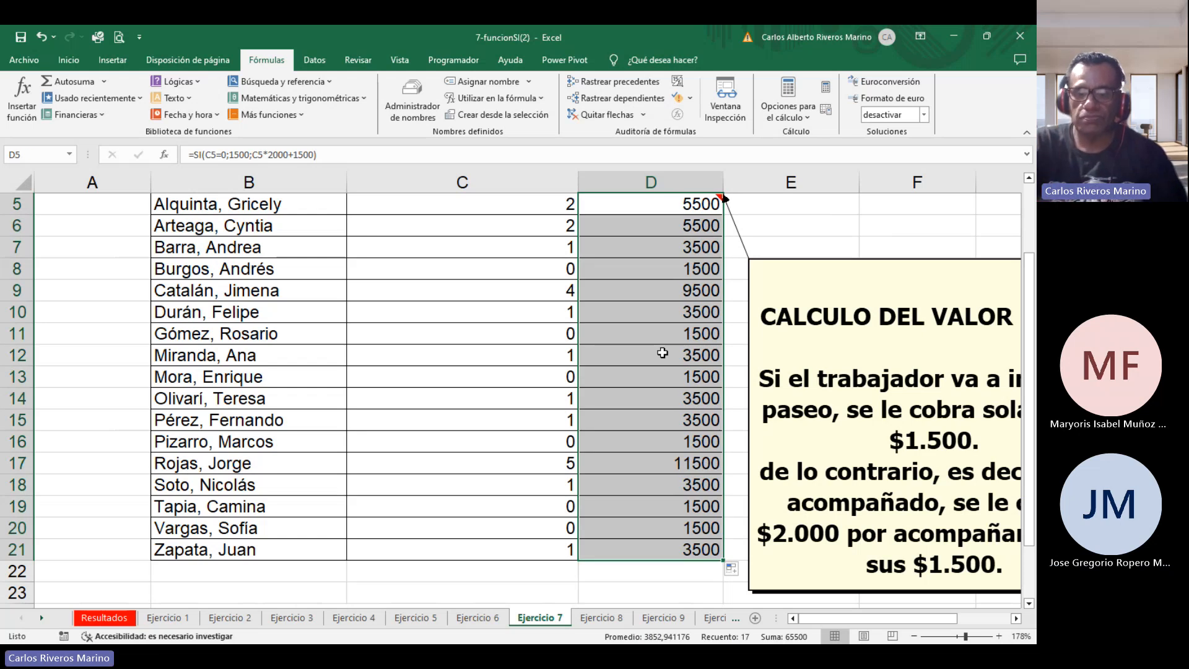
Switch to the Ejercicio 8 sheet and slightly widen the Total Semana column J.
{"action": "left_click", "coordinate": [610, 618]}
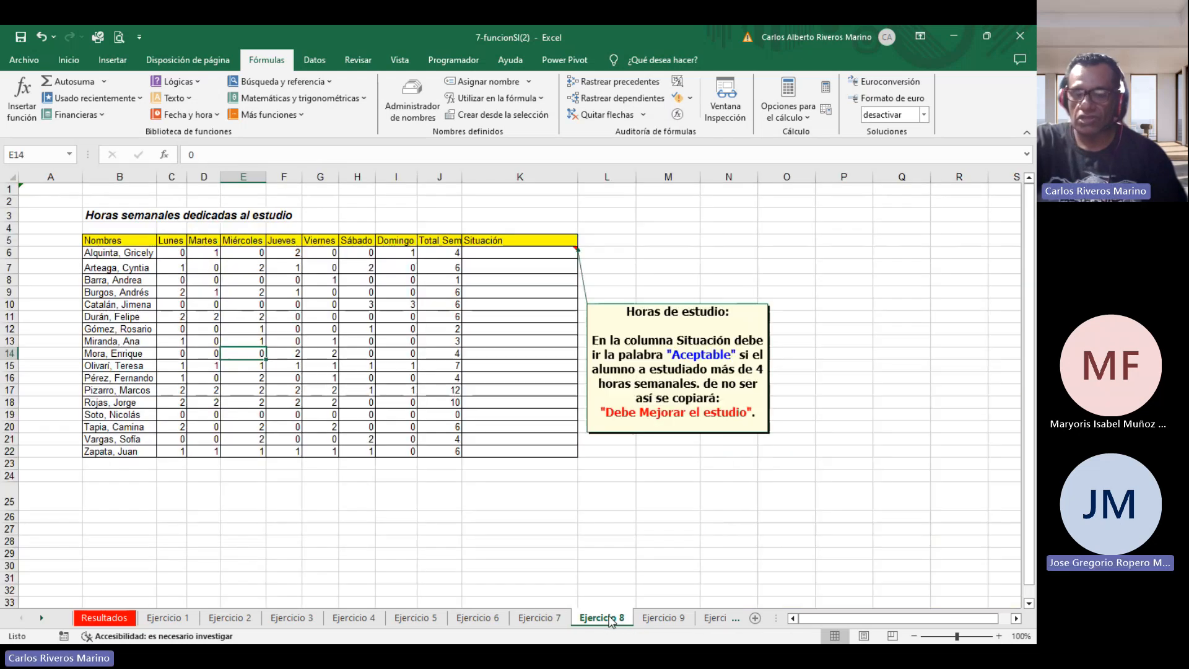
{"action": "left_click", "coordinate": [540, 618]}
{"action": "scroll", "coordinate": [772, 394], "scroll_direction": "up", "scroll_amount": 2}
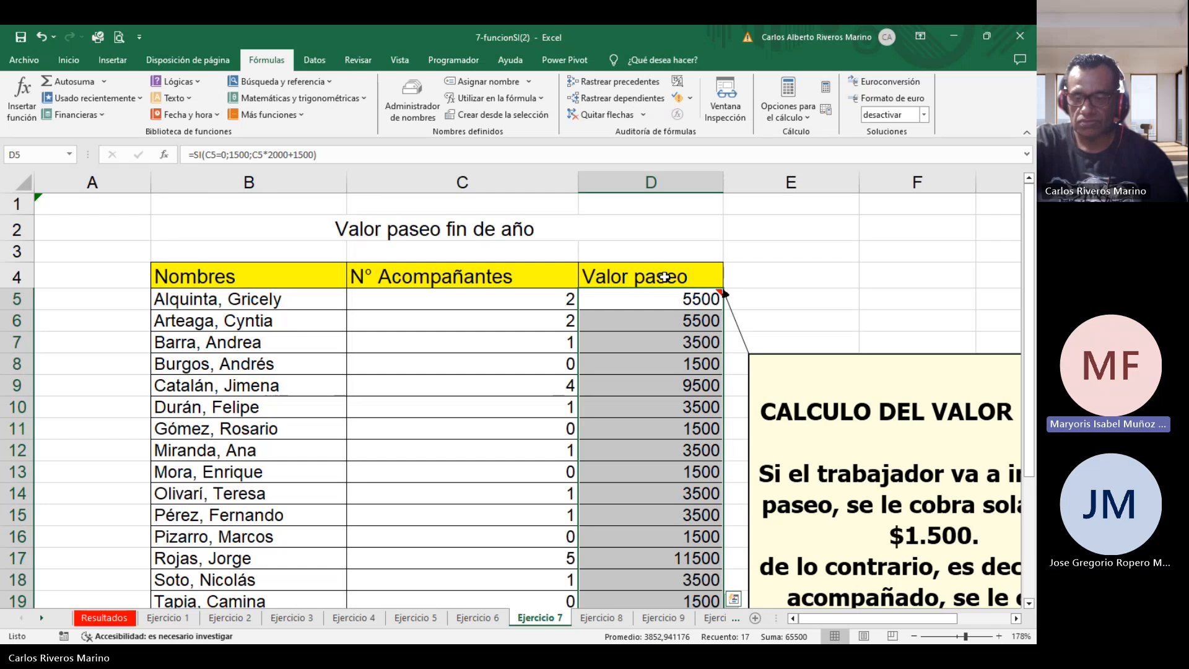
{"action": "left_click", "coordinate": [602, 618]}
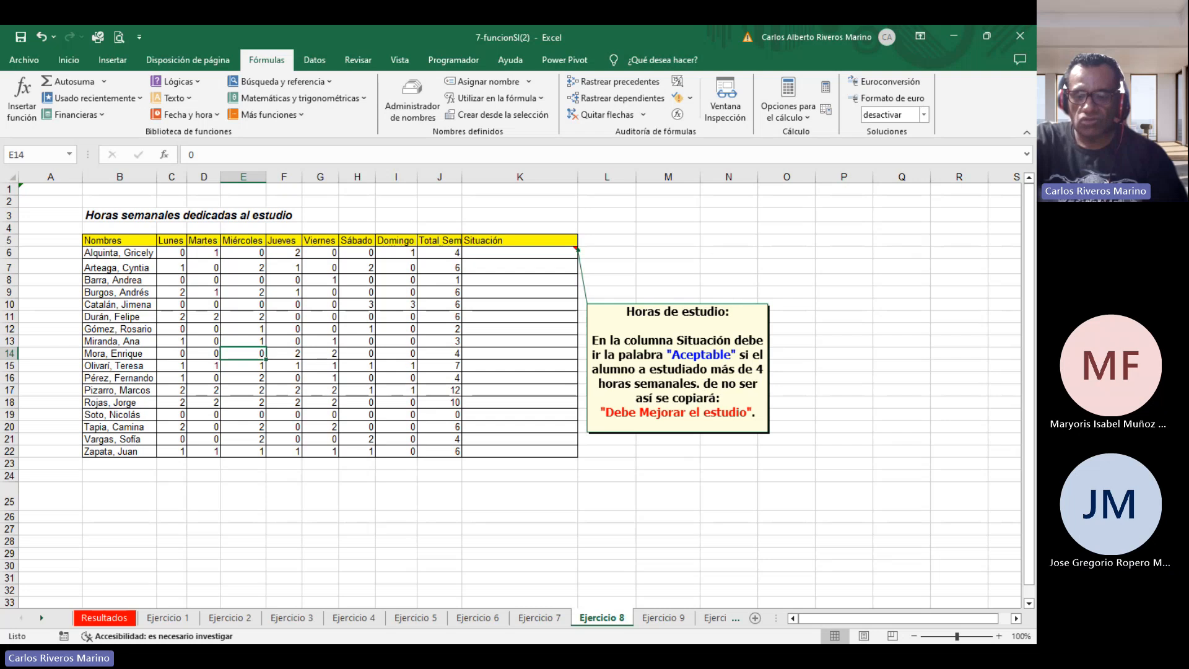
{"action": "left_click", "coordinate": [963, 637]}
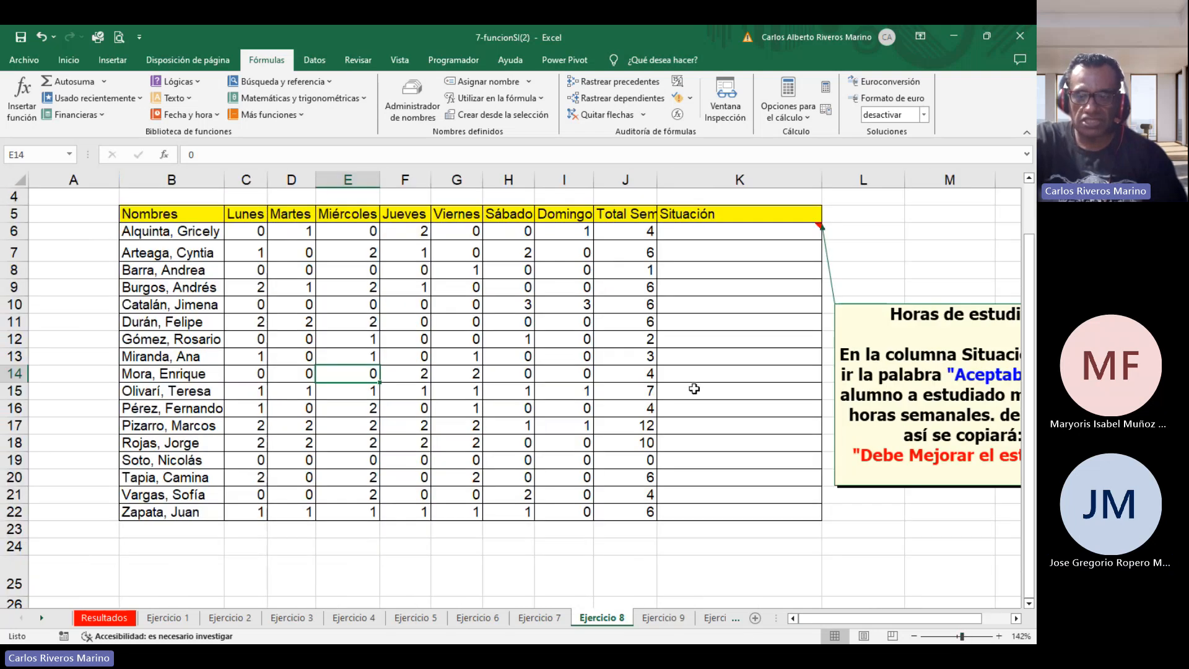
{"action": "left_click_drag", "start_coordinate": [815, 615], "coordinate": [842, 628]}
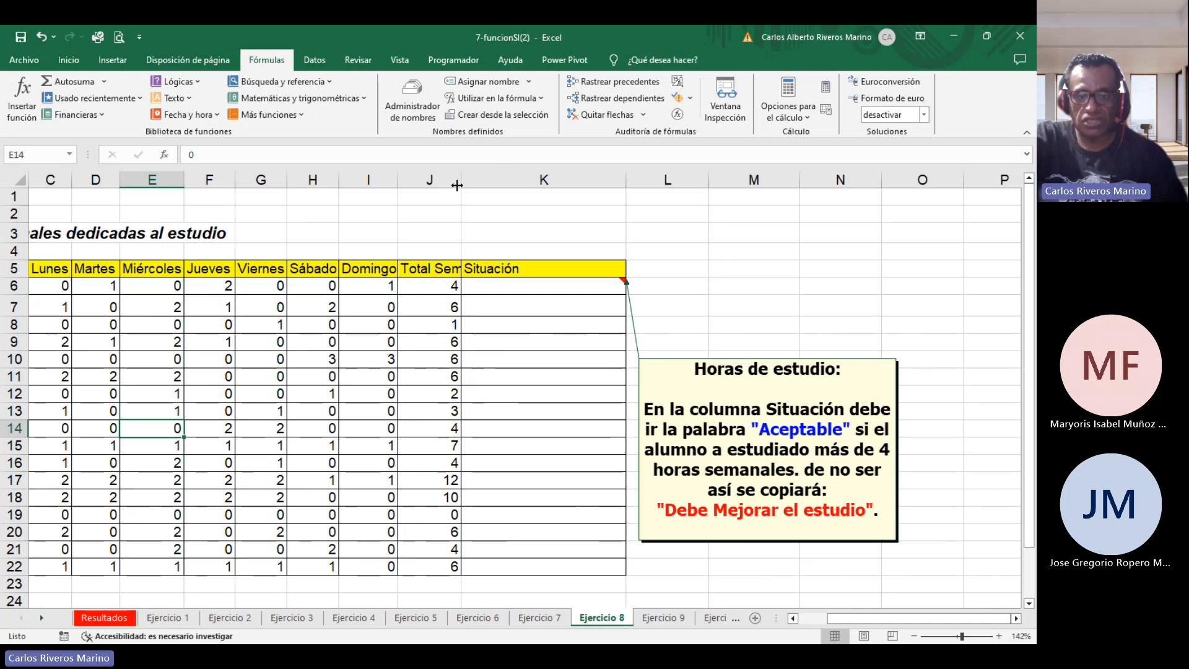
{"action": "left_click_drag", "start_coordinate": [461, 180], "coordinate": [463, 180]}
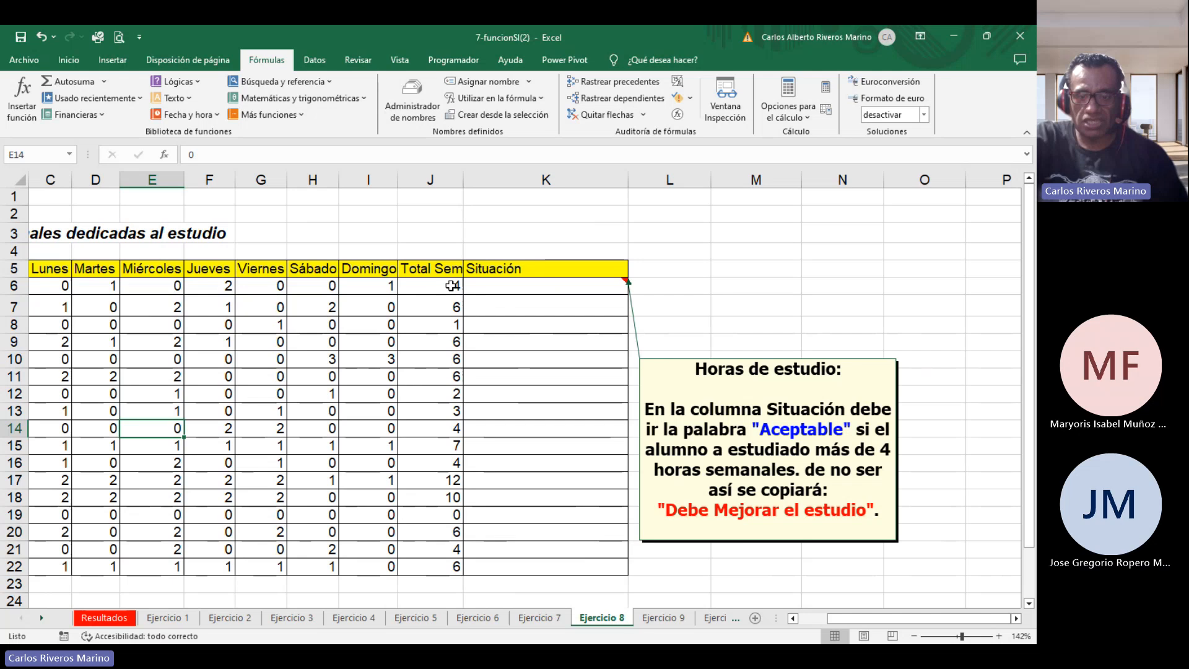
Start an IF formula in K6 testing whether J6 is greater than 4.
{"action": "left_click", "coordinate": [518, 286]}
{"action": "type", "text": "="}
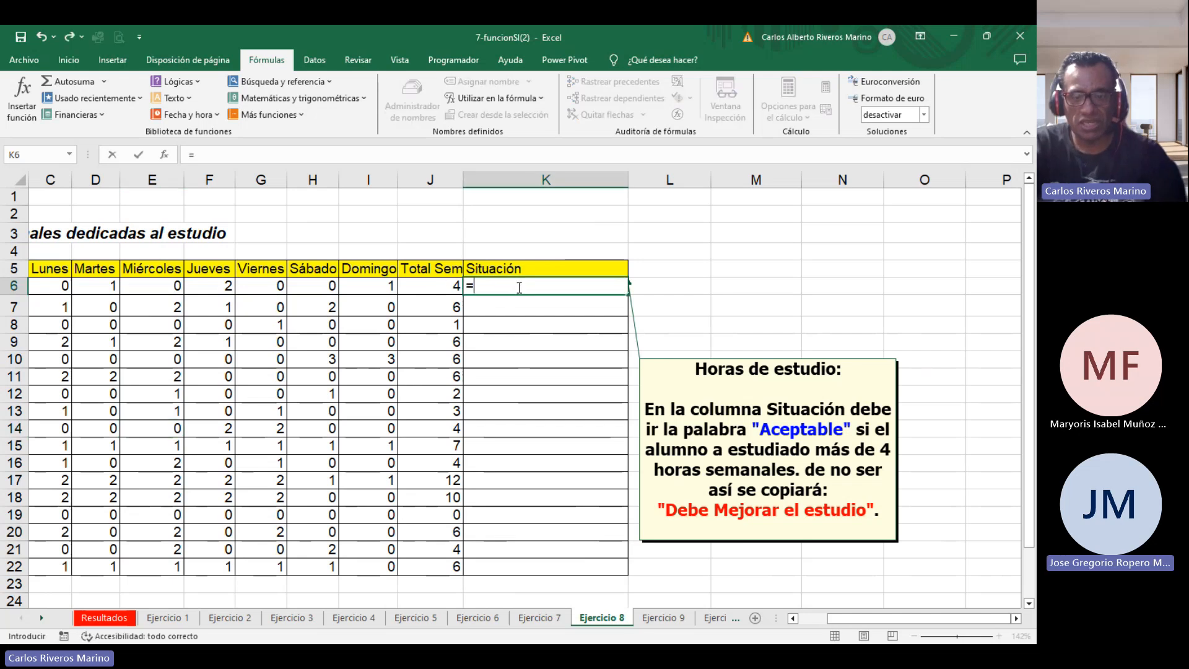
{"action": "type", "text": "si("}
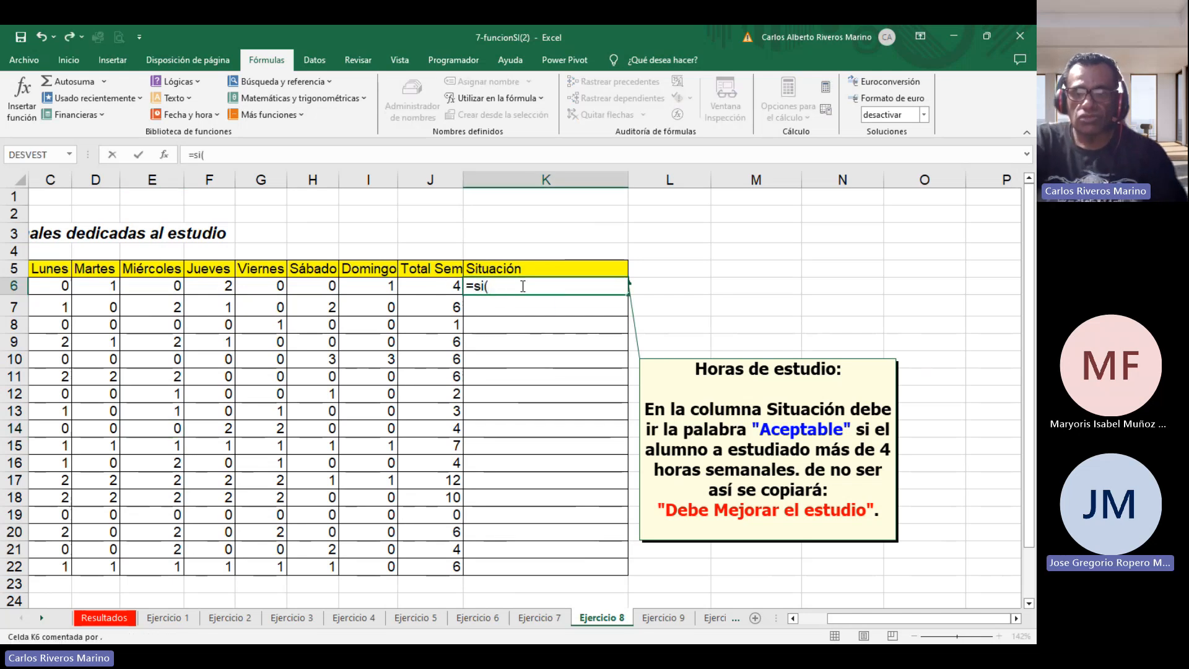
{"action": "left_click", "coordinate": [448, 289]}
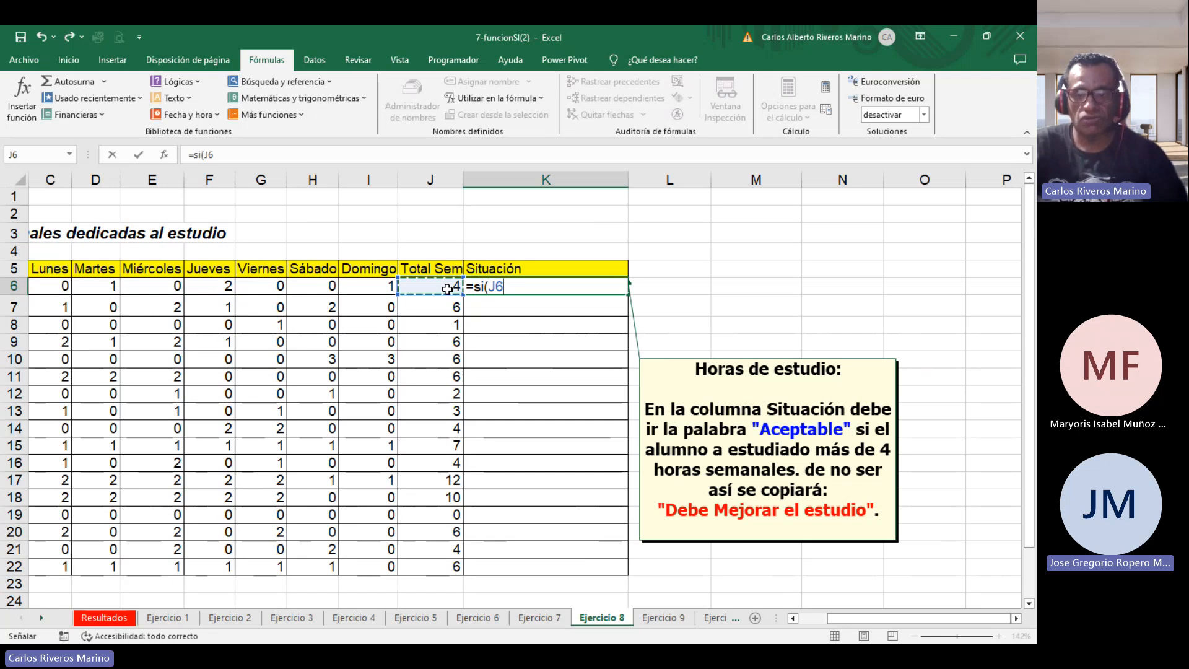
{"action": "type", "text": ">"}
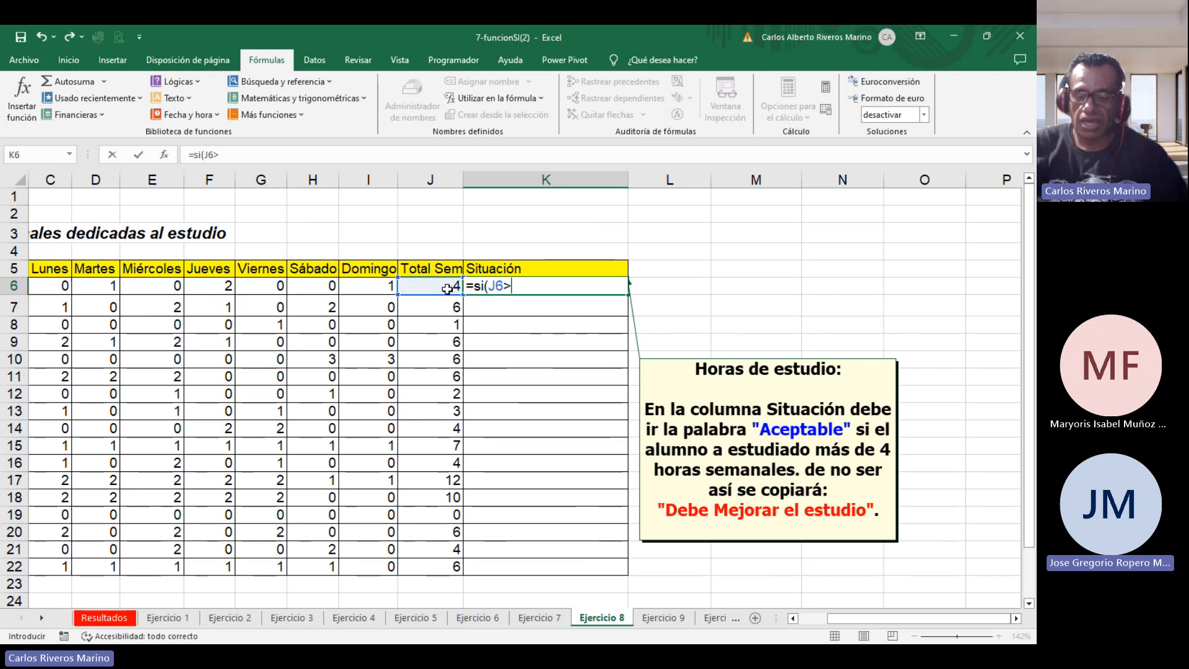
{"action": "type", "text": "4"}
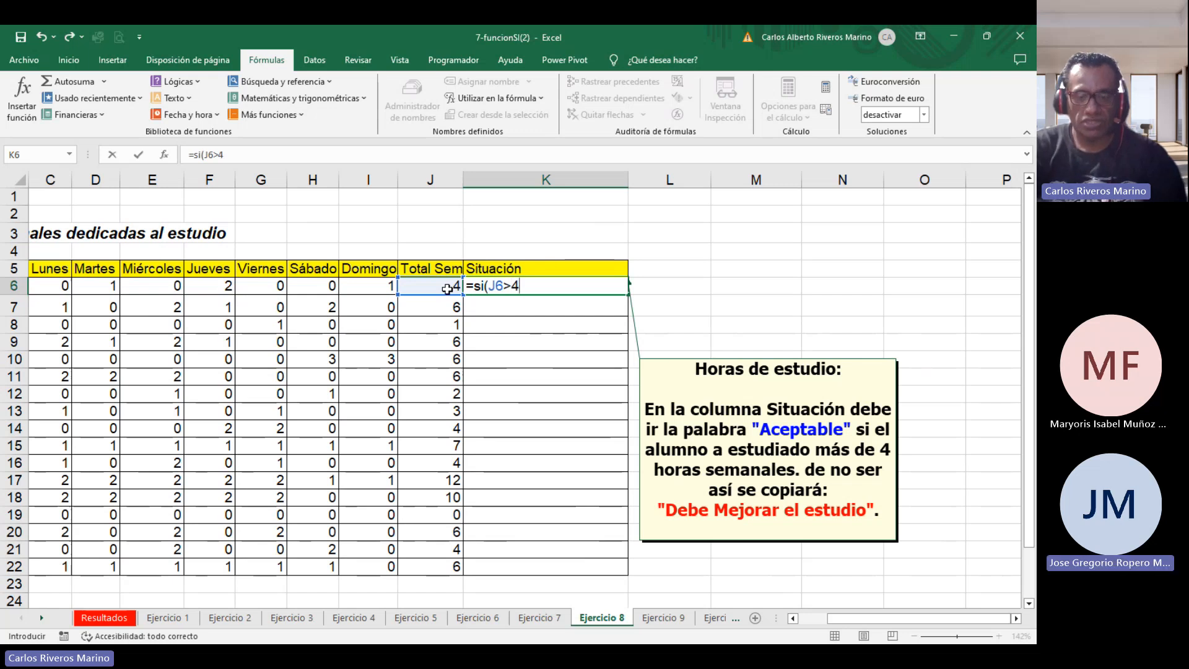
{"action": "type", "text": ";\"Aceptab"}
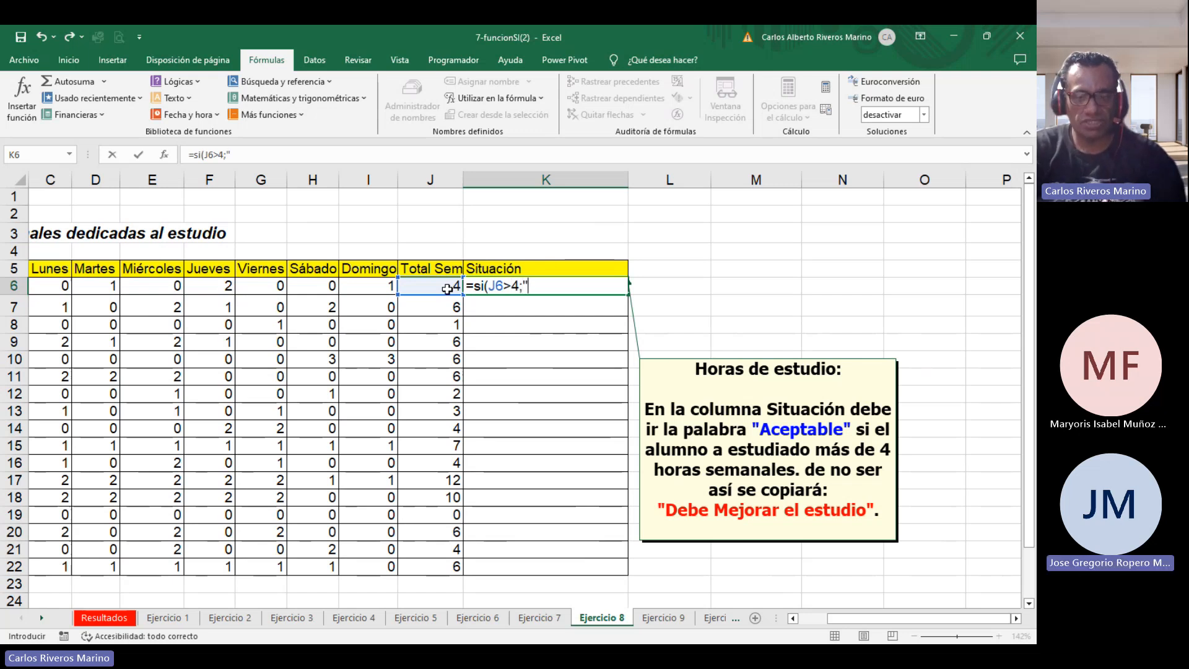
{"action": "type", "text": "le\";\""}
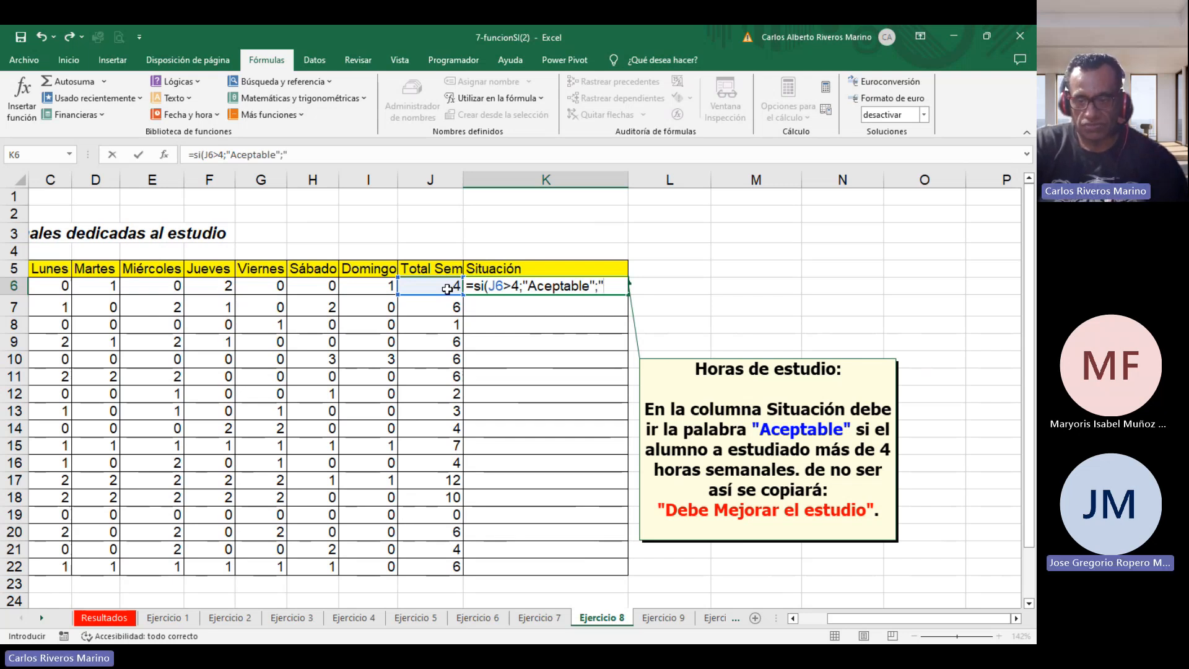
{"action": "type", "text": "De"}
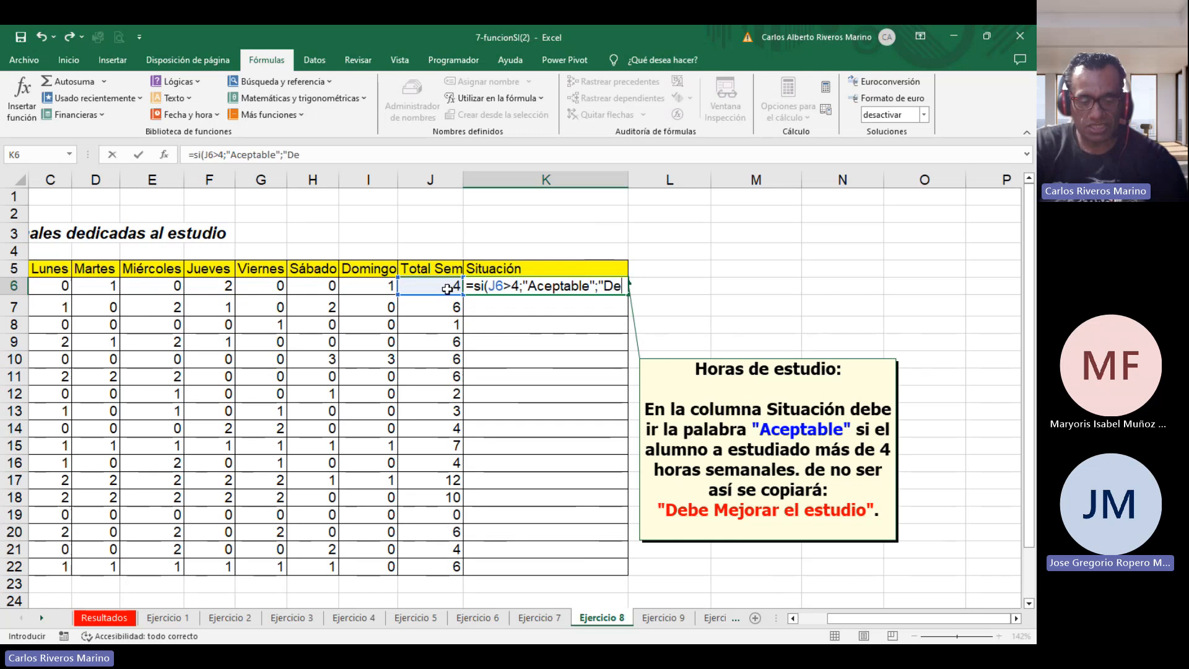
{"action": "type", "text": "be Mej"}
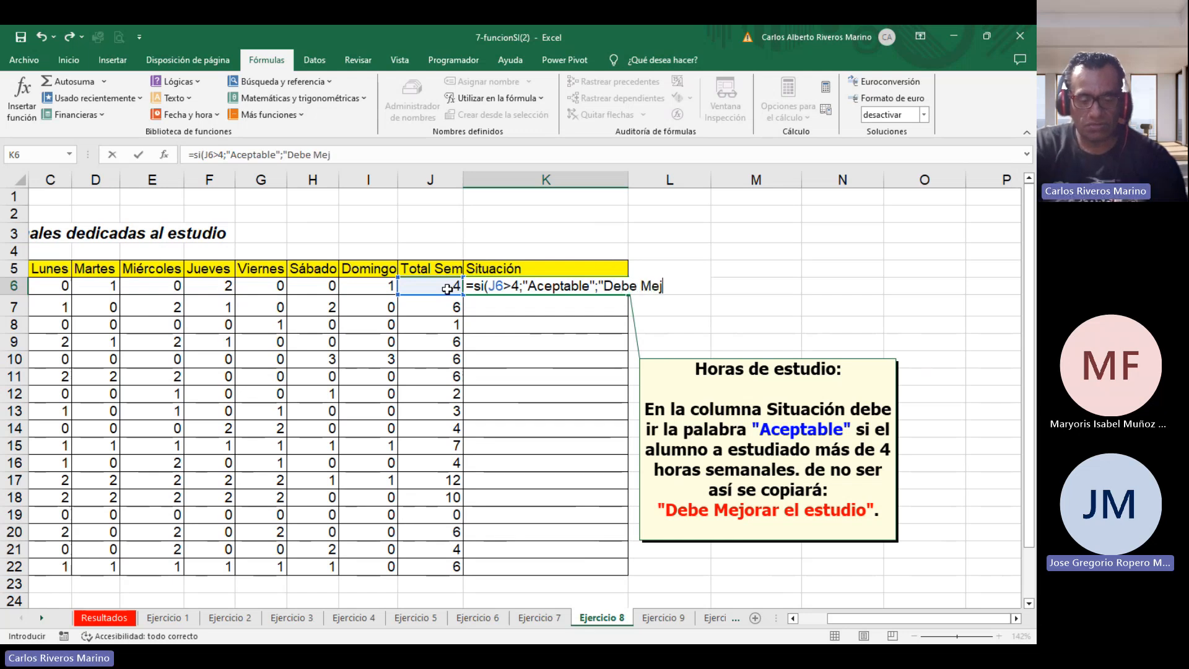
{"action": "type", "text": "orar el est "}
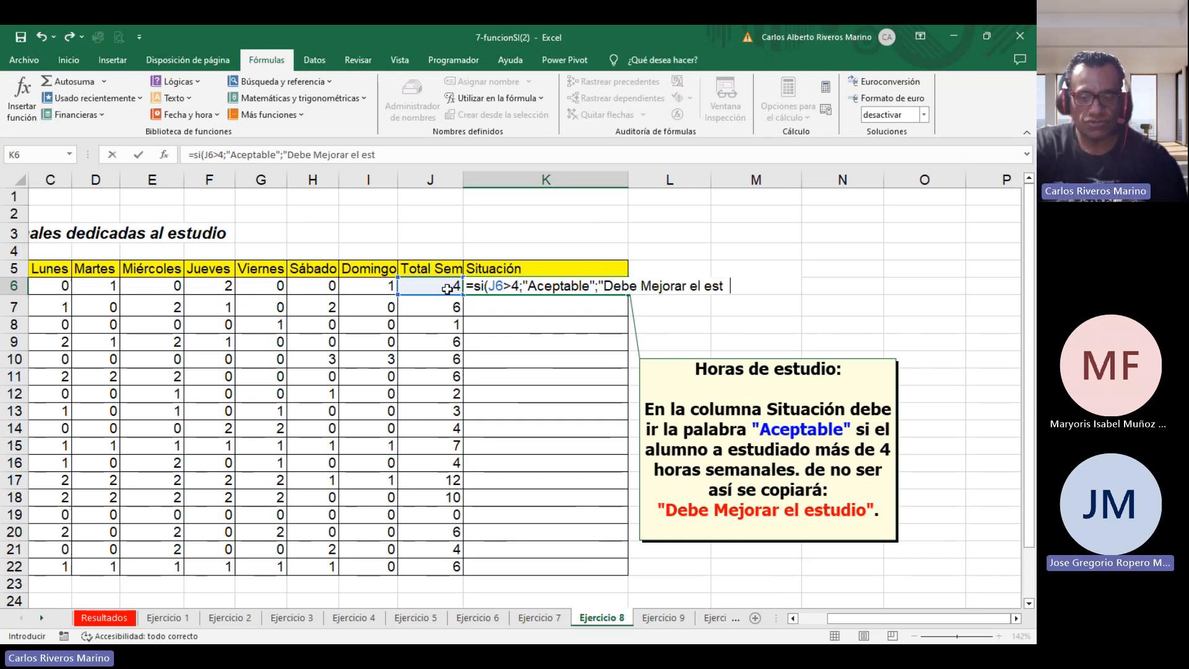
{"action": "type", "text": "udio\""}
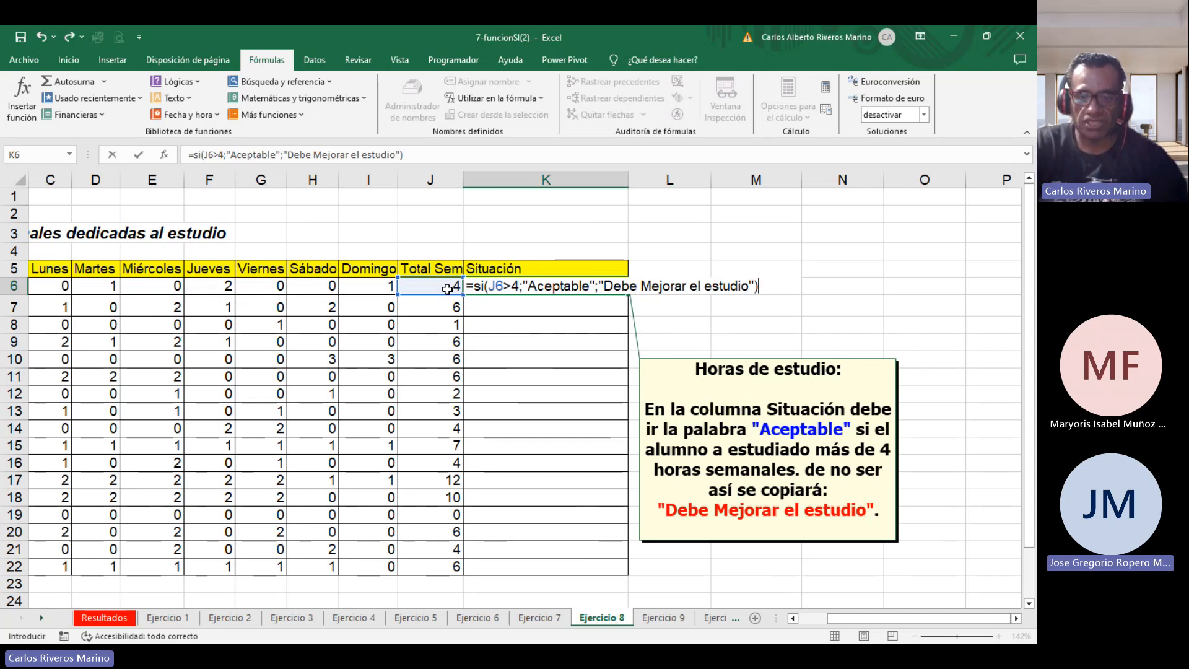
Finish K6's formula returning "Aceptable" if true and "Debe Mejorar el estudio" otherwise, then copy it down to K22.
{"action": "left_click", "coordinate": [447, 288]}
{"action": "left_click", "coordinate": [526, 287]}
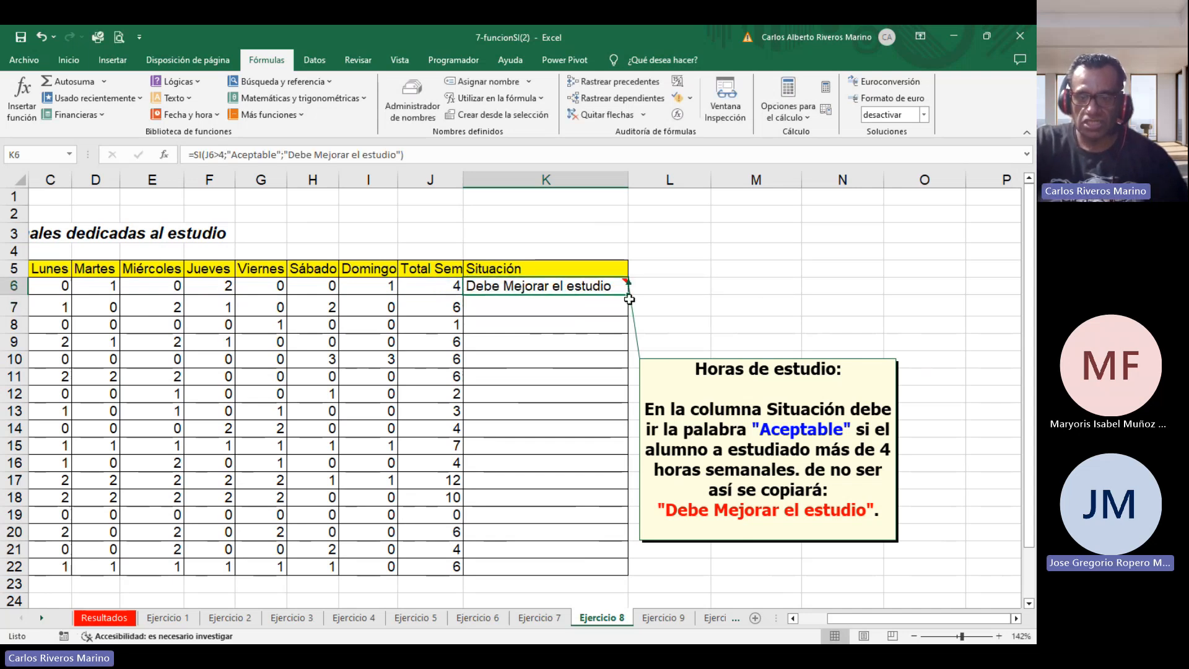
{"action": "left_click_drag", "start_coordinate": [629, 299], "coordinate": [619, 569]}
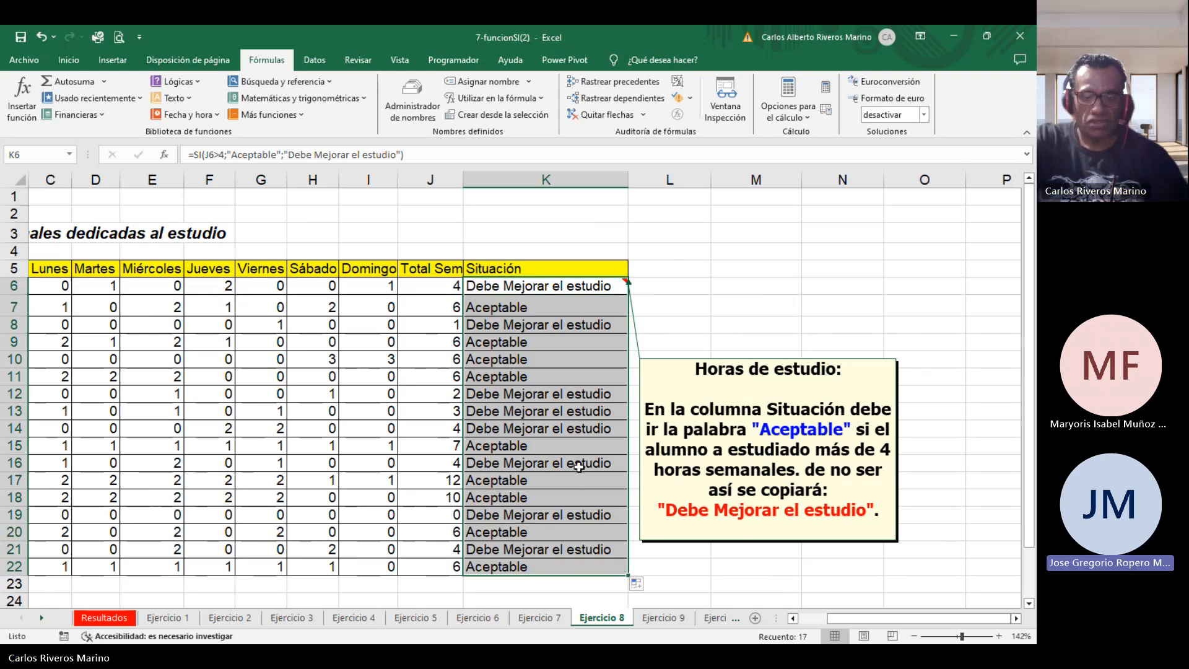
Open the Ejercicio 9 sheet, zoom to about 118%, and start an IF formula in H5.
{"action": "left_click", "coordinate": [662, 618]}
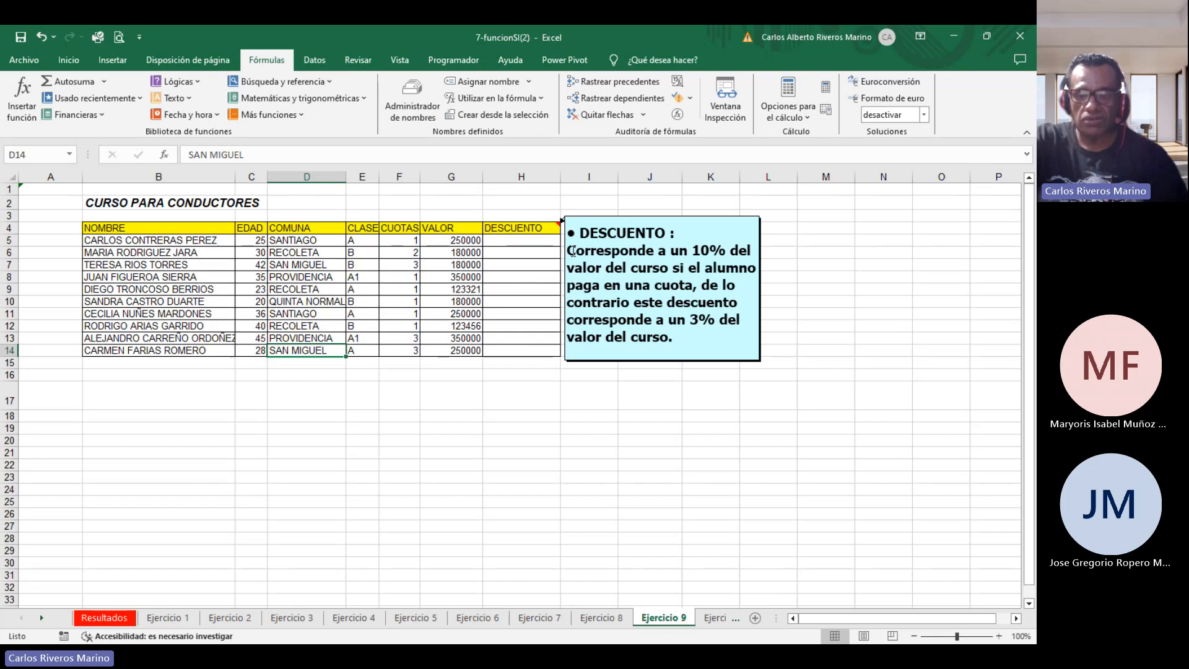
{"action": "left_click_drag", "start_coordinate": [957, 636], "coordinate": [958, 636]}
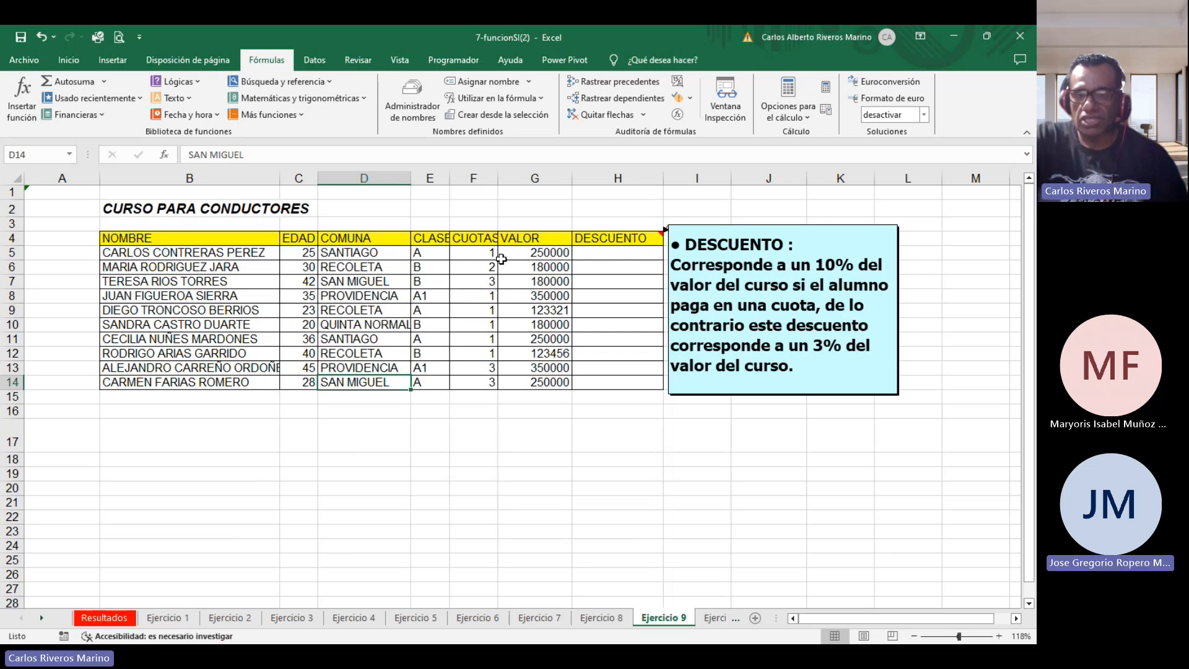
{"action": "left_click", "coordinate": [617, 253]}
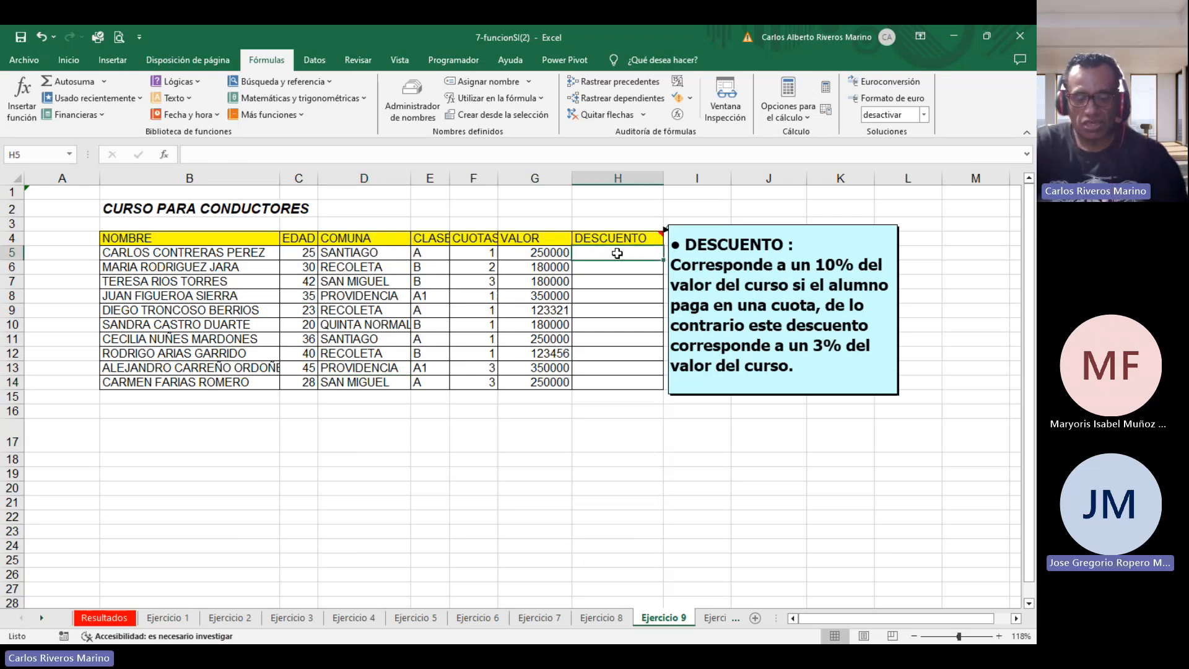
{"action": "double_click", "coordinate": [617, 254]}
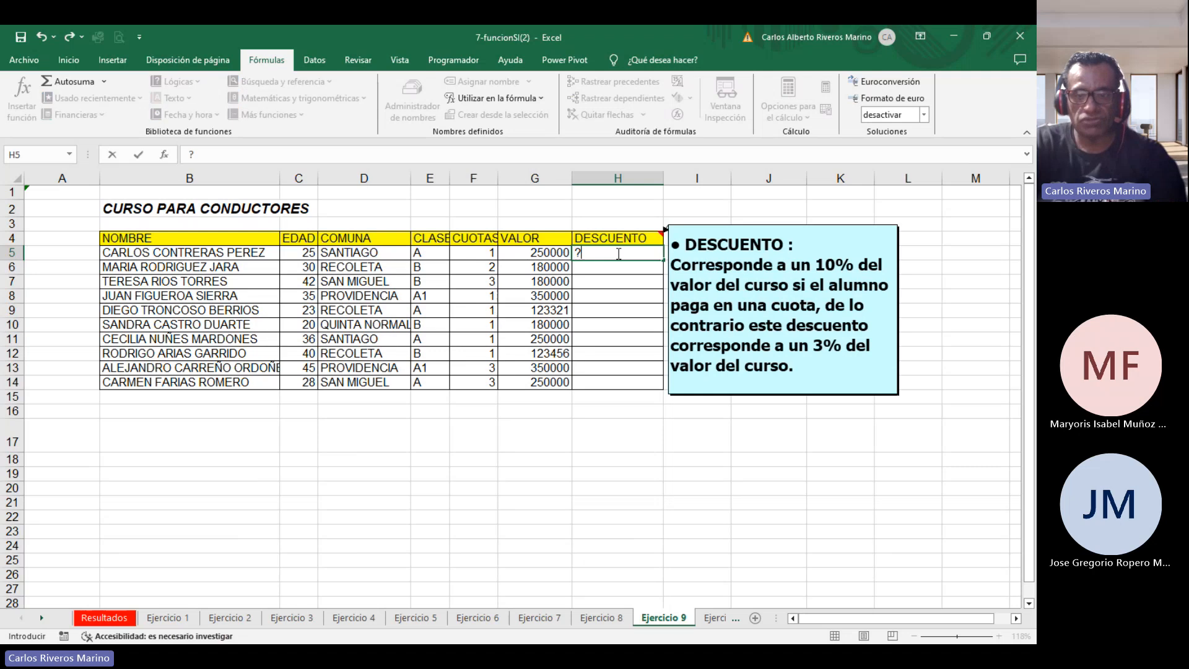
{"action": "type", "text": "="}
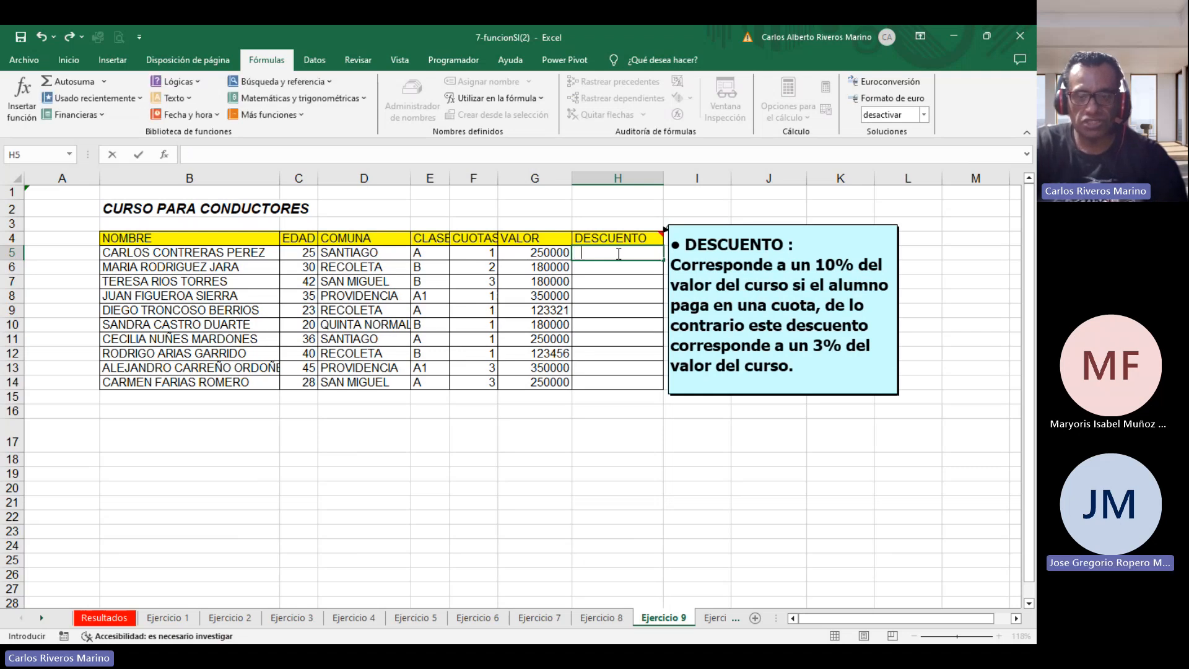
{"action": "type", "text": "si("}
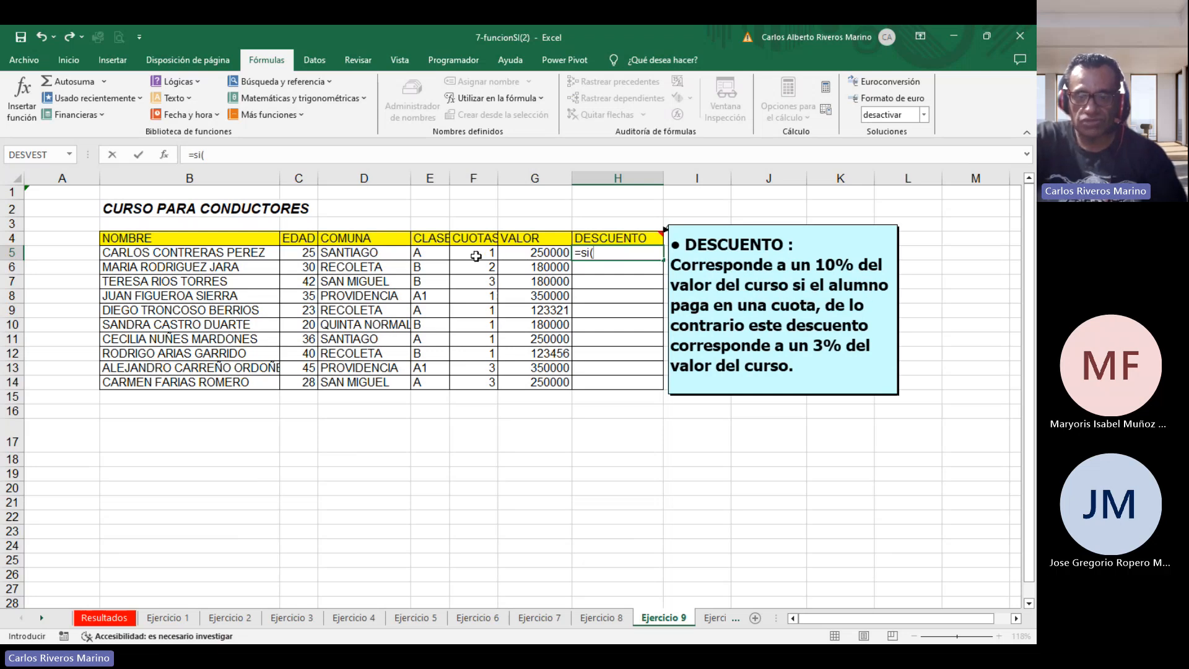
Continue H5's IF formula testing whether F5 equals 1, returning 10% times G5 when true.
{"action": "left_click", "coordinate": [475, 256]}
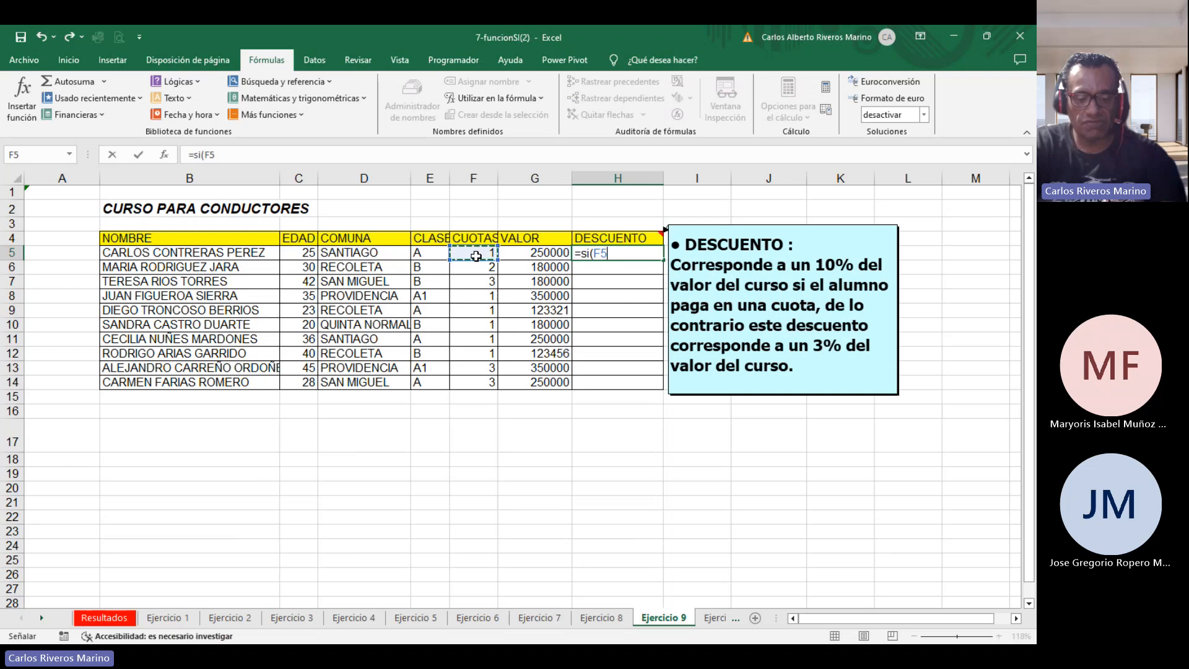
{"action": "type", "text": "=1"}
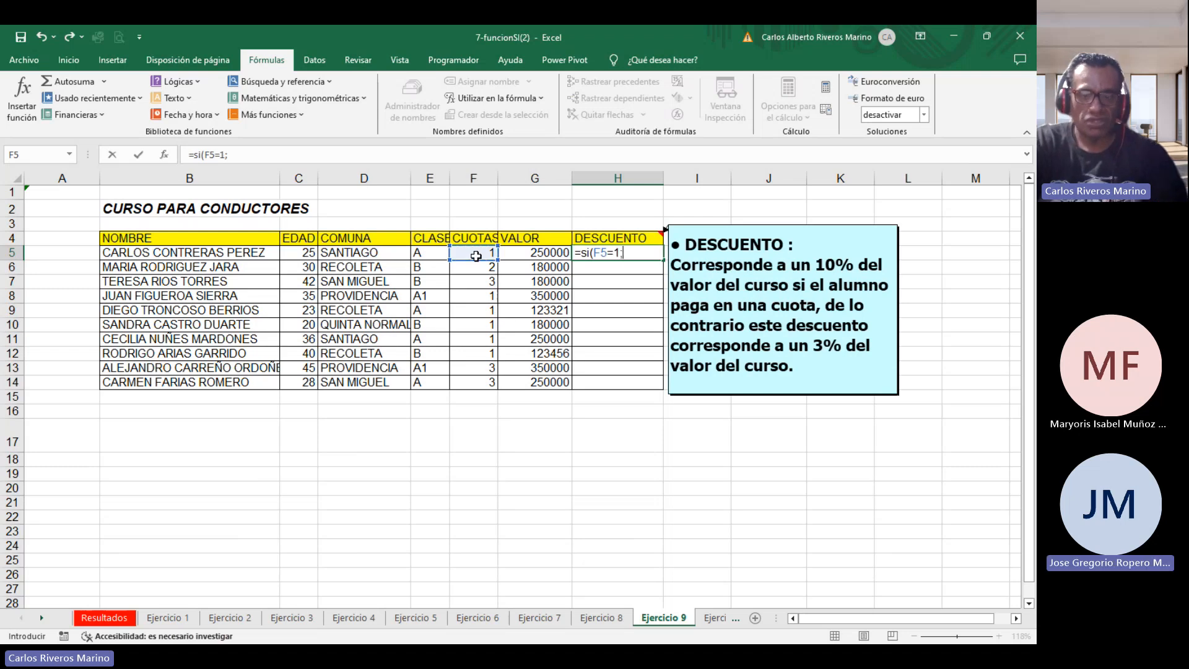
{"action": "type", "text": ";"}
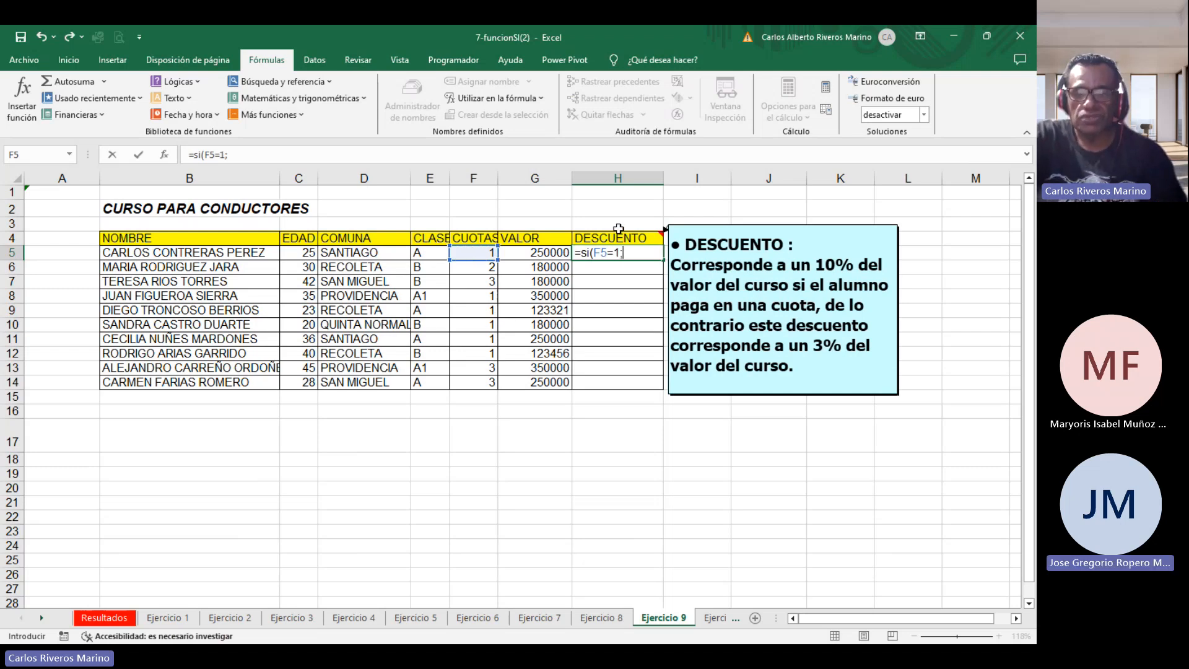
{"action": "type", "text": "10"}
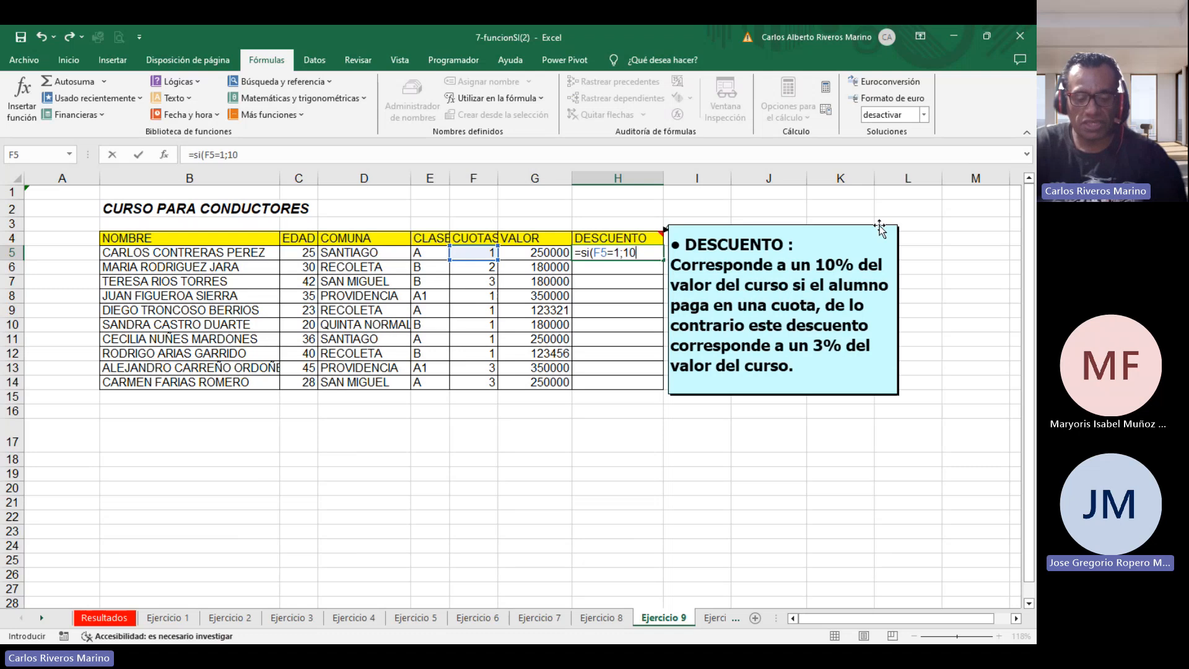
{"action": "type", "text": "%"}
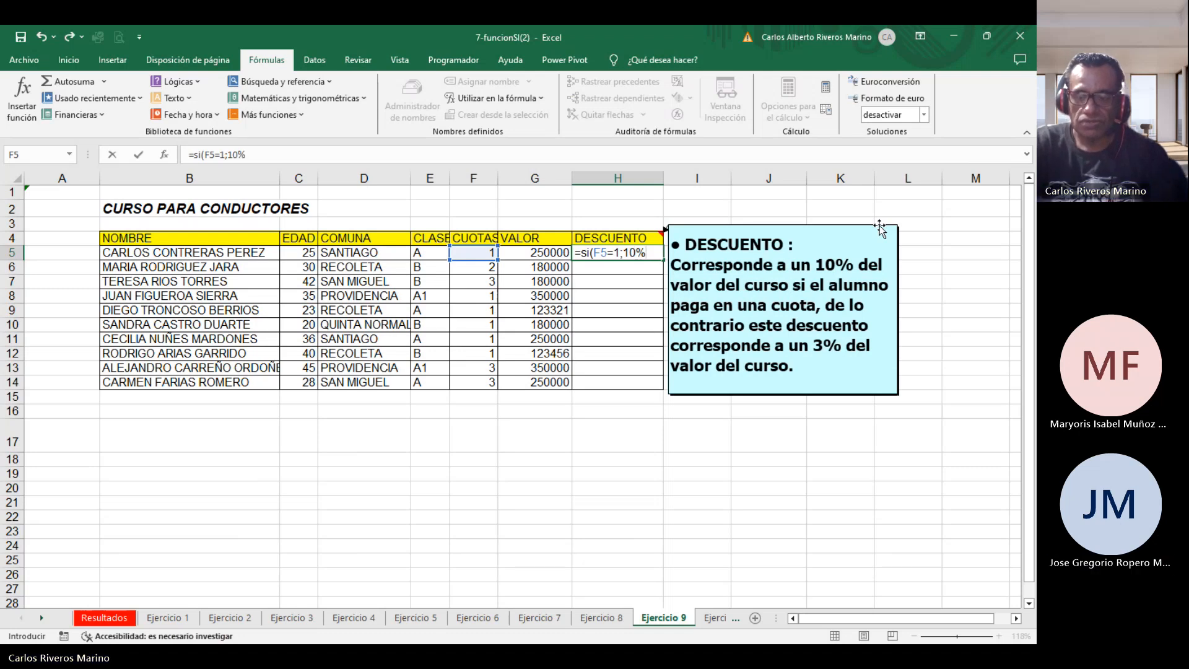
{"action": "type", "text": "*"}
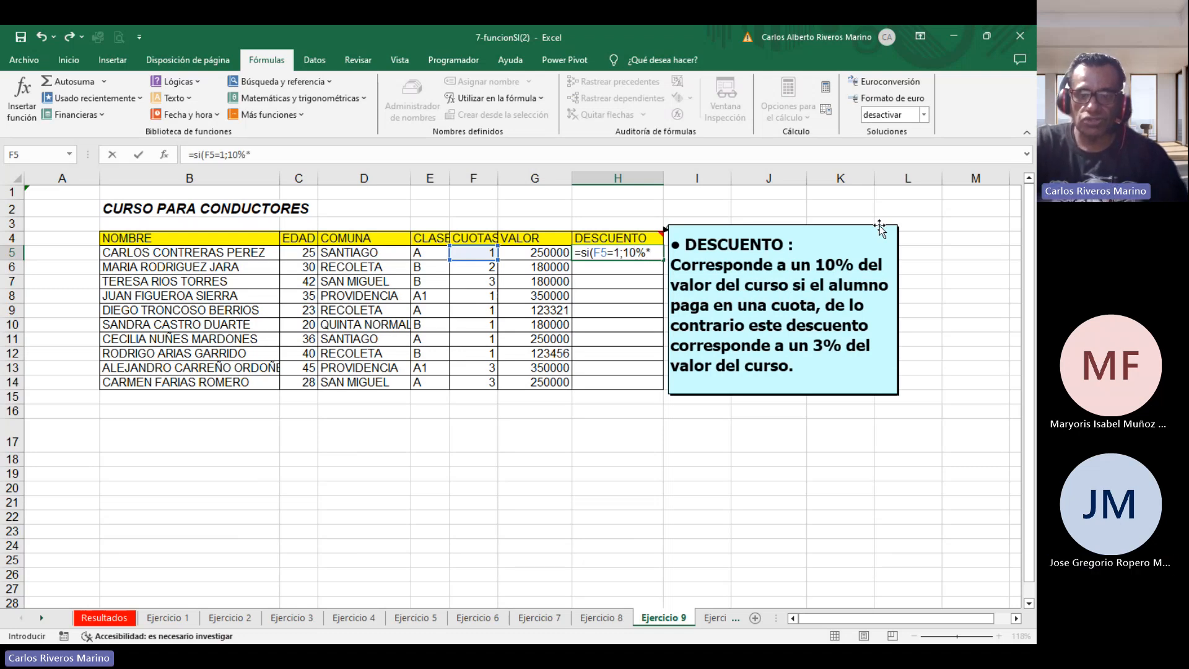
{"action": "left_click", "coordinate": [552, 251]}
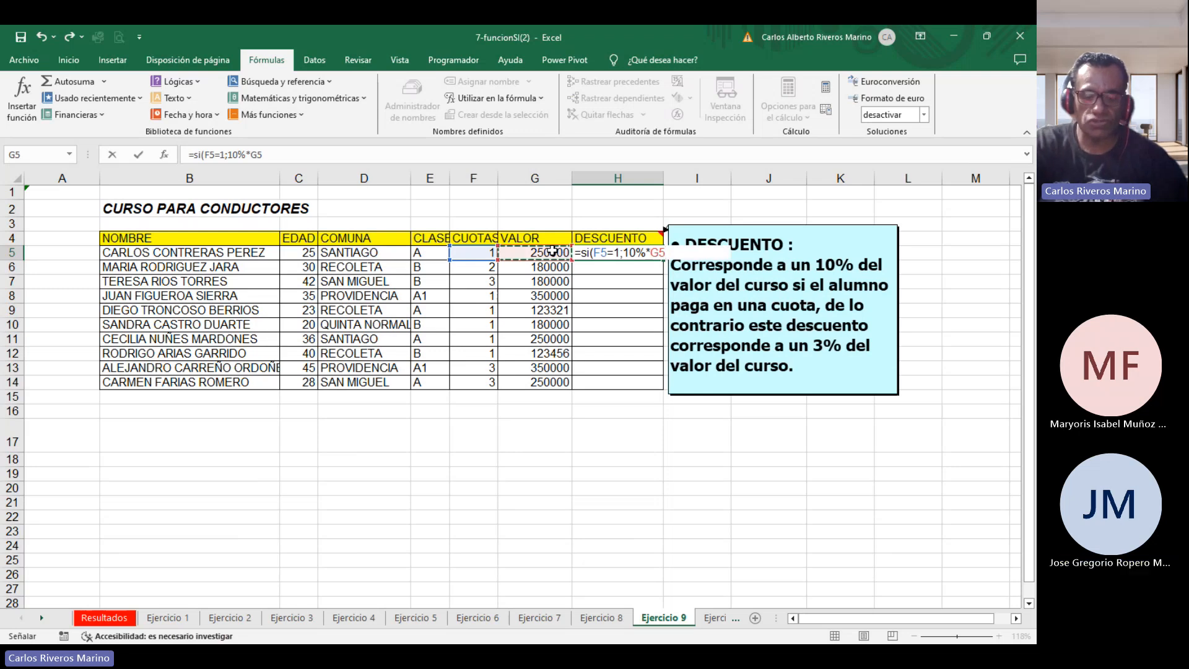
Complete H5's formula with 3% times G5 otherwise, then copy it down to H14.
{"action": "type", "text": ";"}
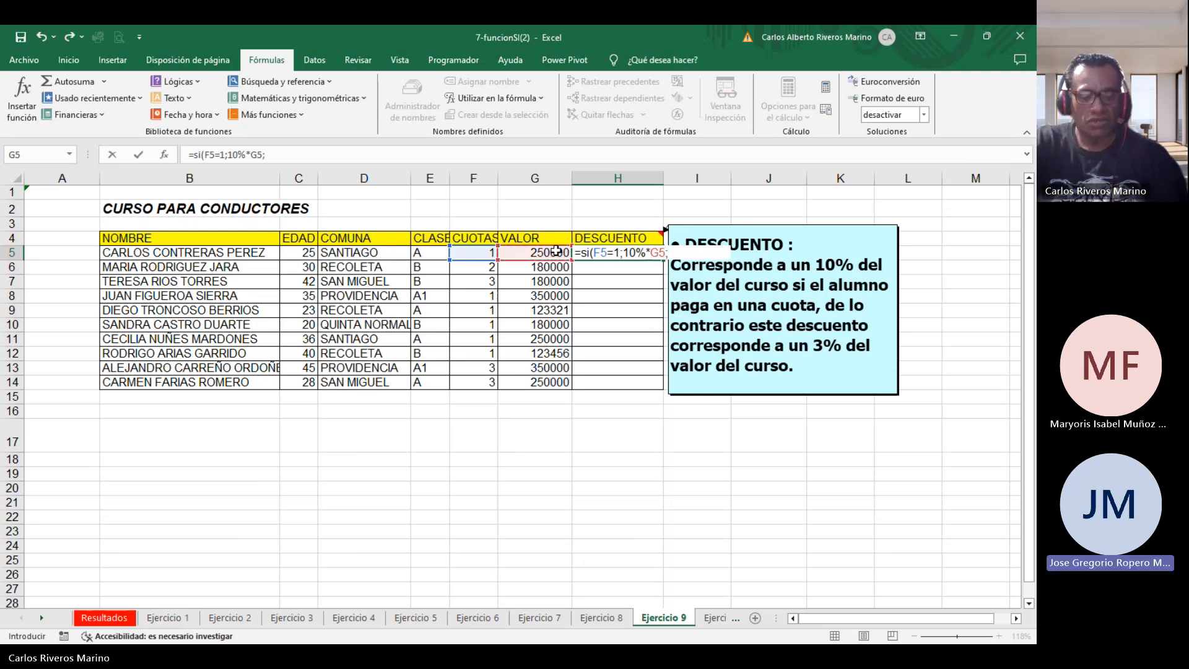
{"action": "type", "text": "3%"}
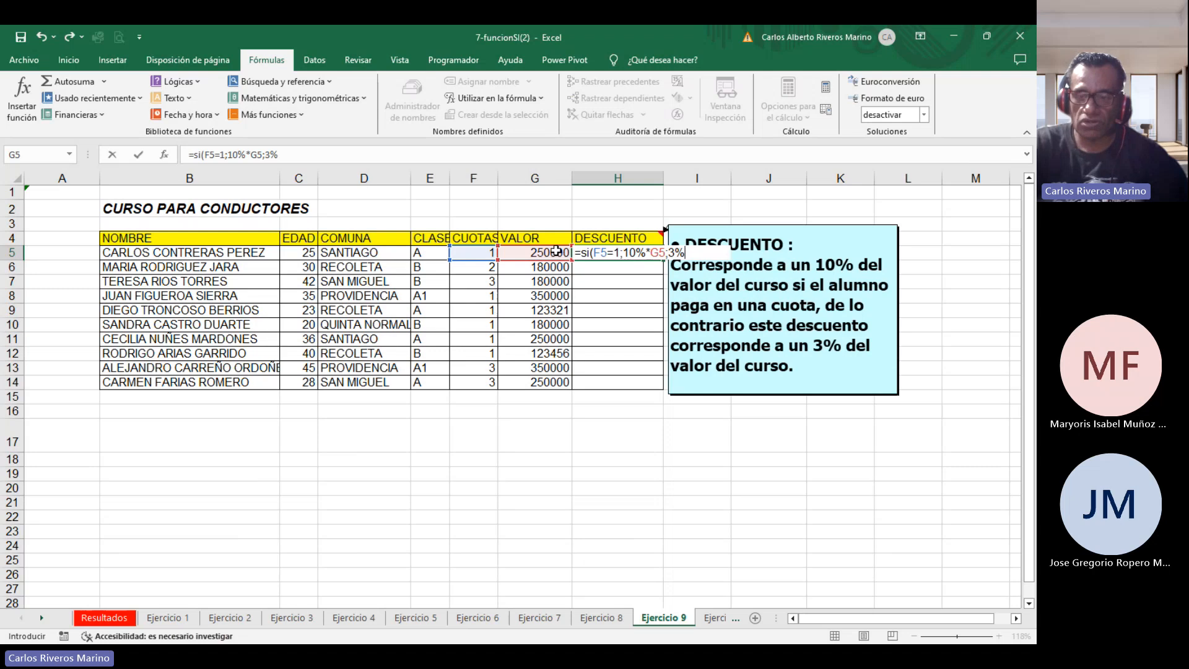
{"action": "type", "text": "*g5"}
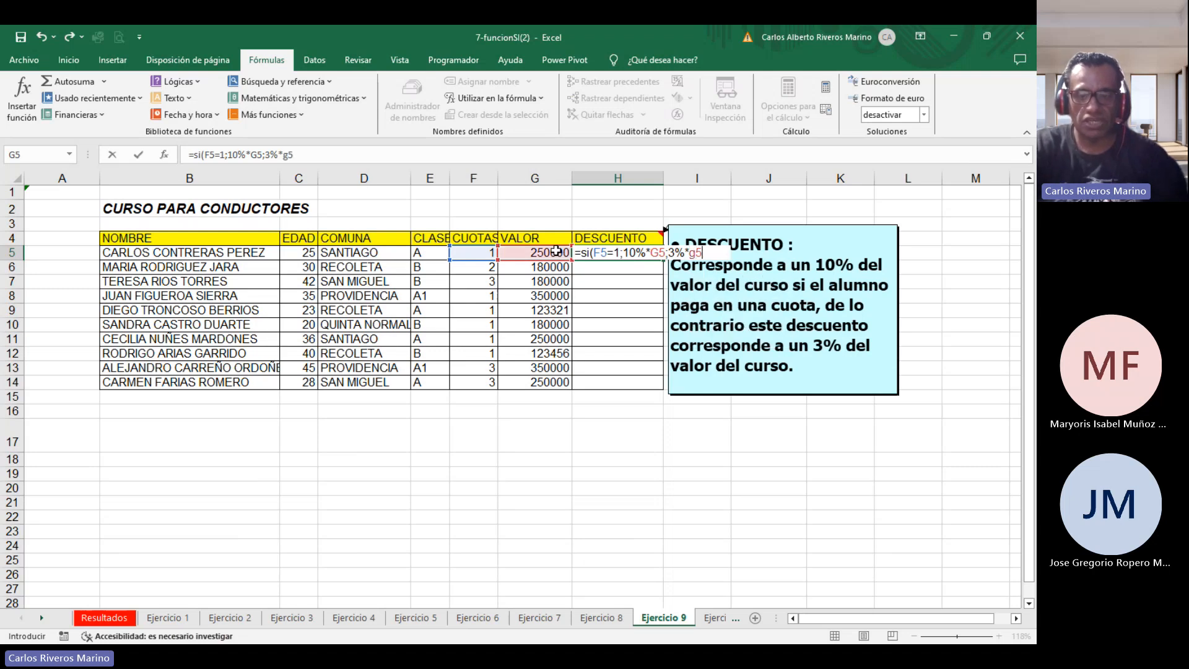
{"action": "type", "text": ")"}
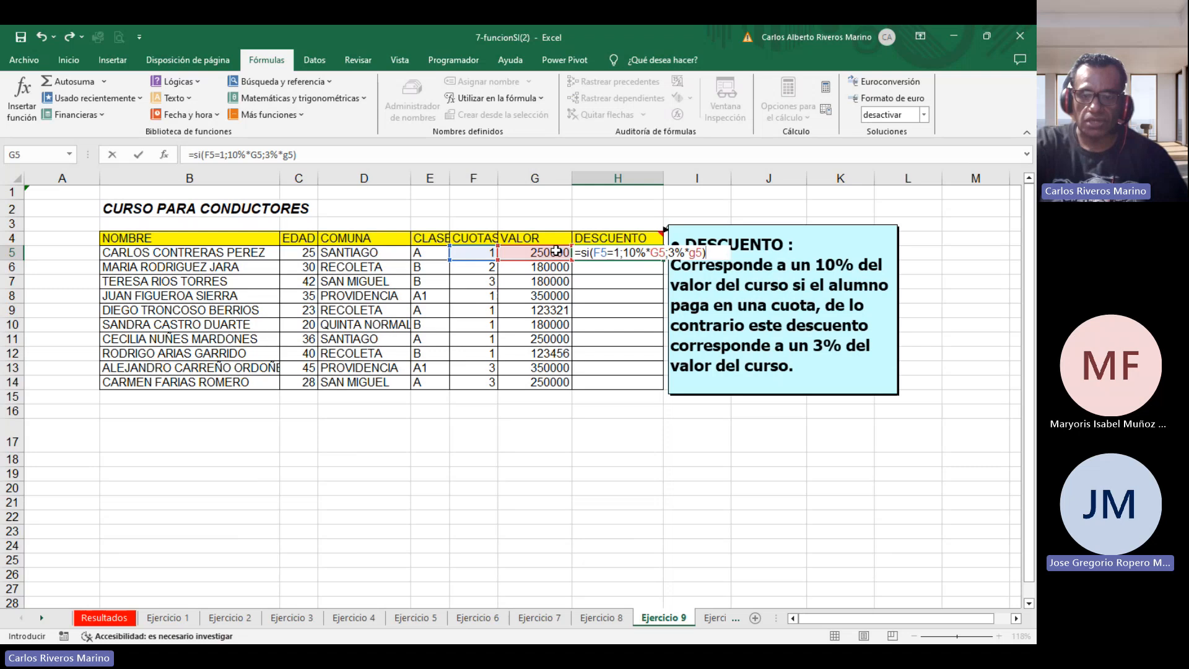
{"action": "key", "text": "Return"}
{"action": "left_click", "coordinate": [610, 251]}
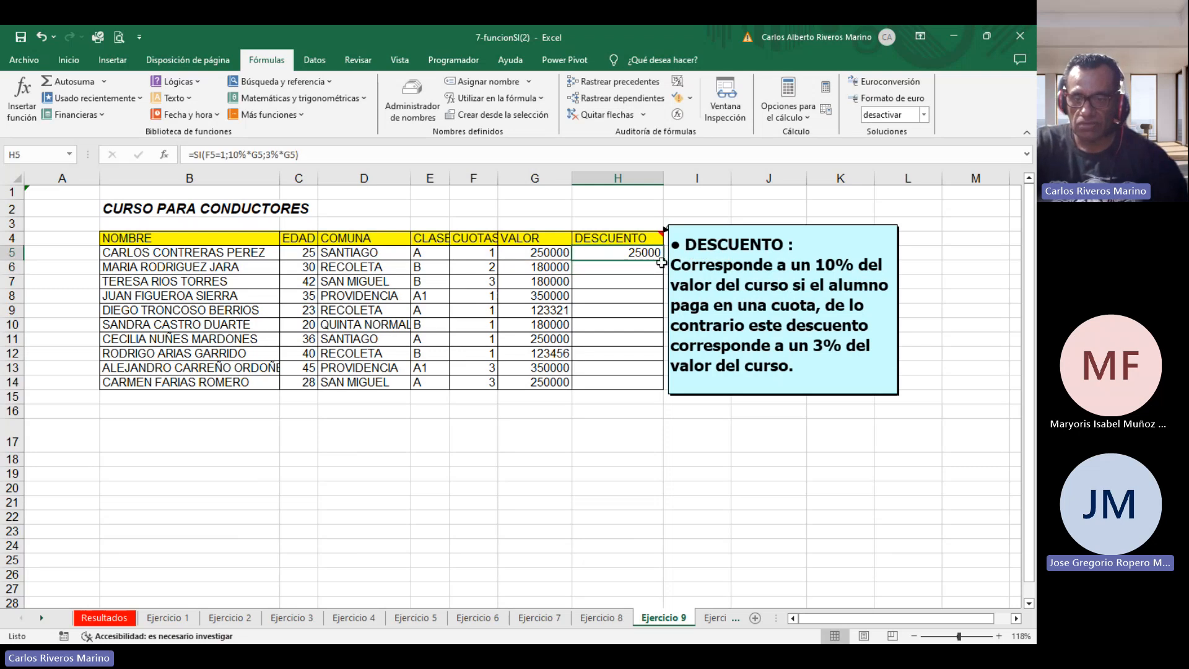
{"action": "left_click_drag", "start_coordinate": [662, 263], "coordinate": [663, 386]}
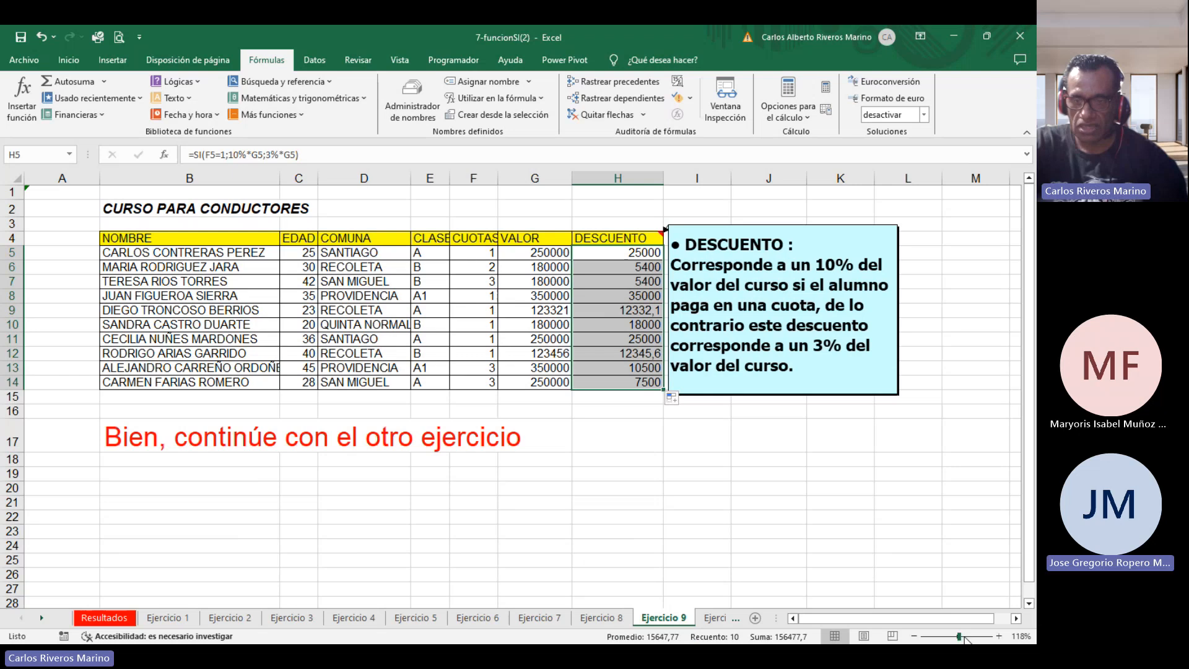
Zoom to about 160% and open H5's formula to review it.
{"action": "left_click", "coordinate": [964, 636]}
{"action": "double_click", "coordinate": [506, 281]}
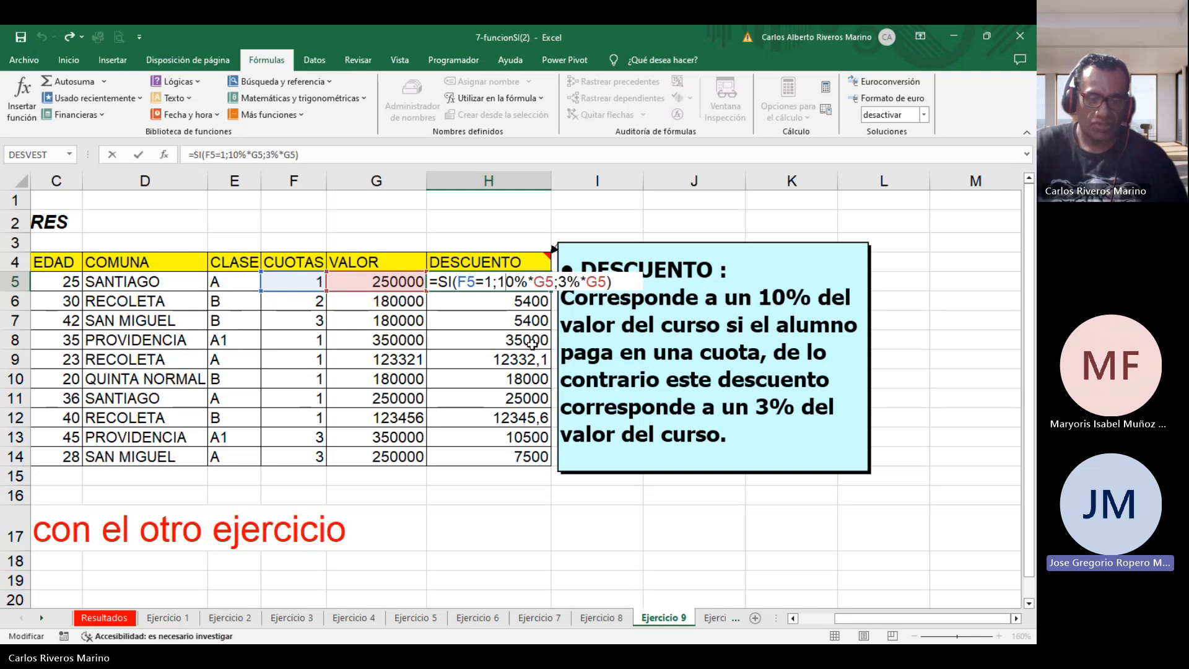
{"action": "key", "text": "Return"}
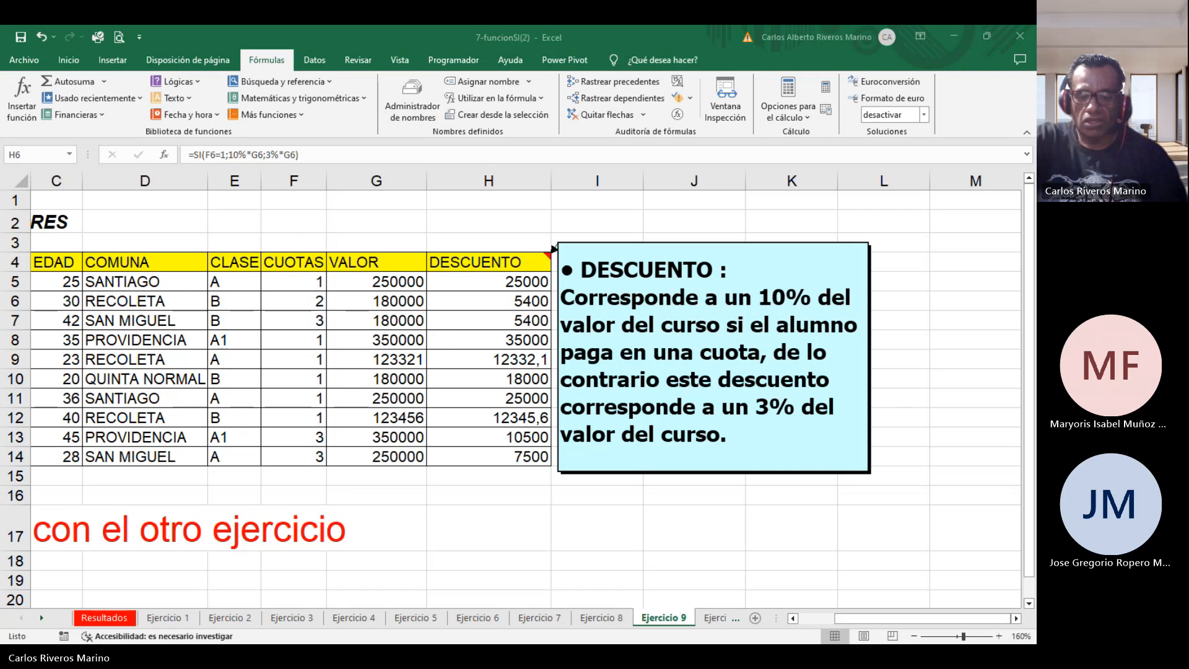
{"action": "left_click", "coordinate": [226, 621]}
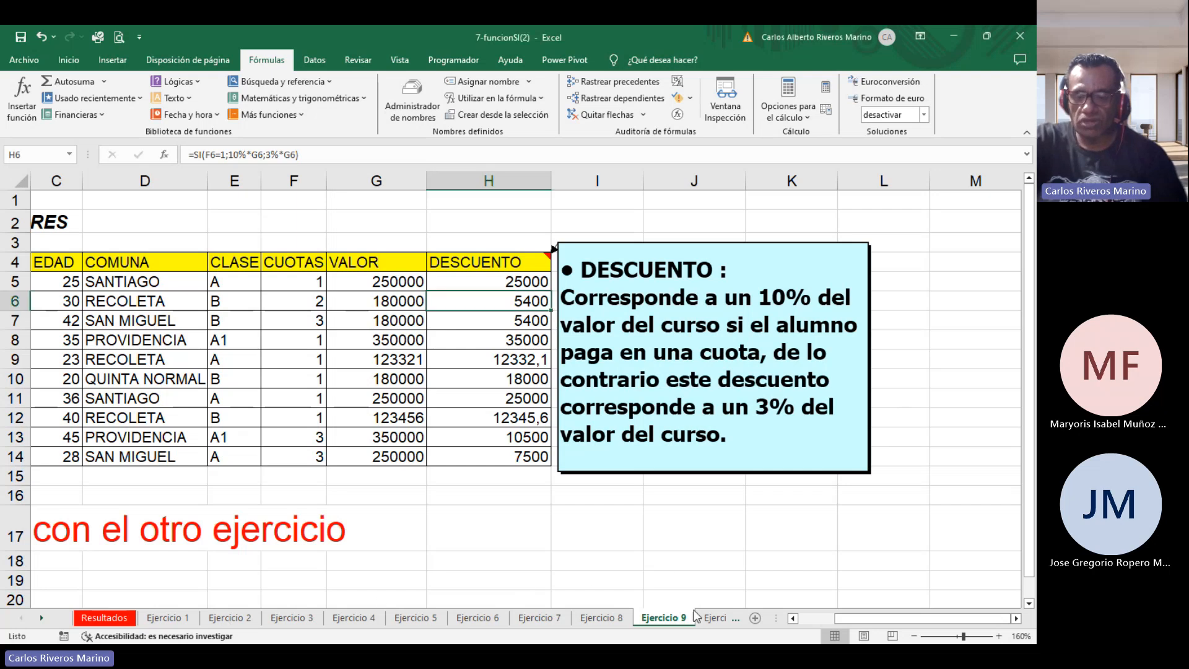
Open the Ejercicio 10 sheet and zoom to about 172%.
{"action": "left_click", "coordinate": [714, 618]}
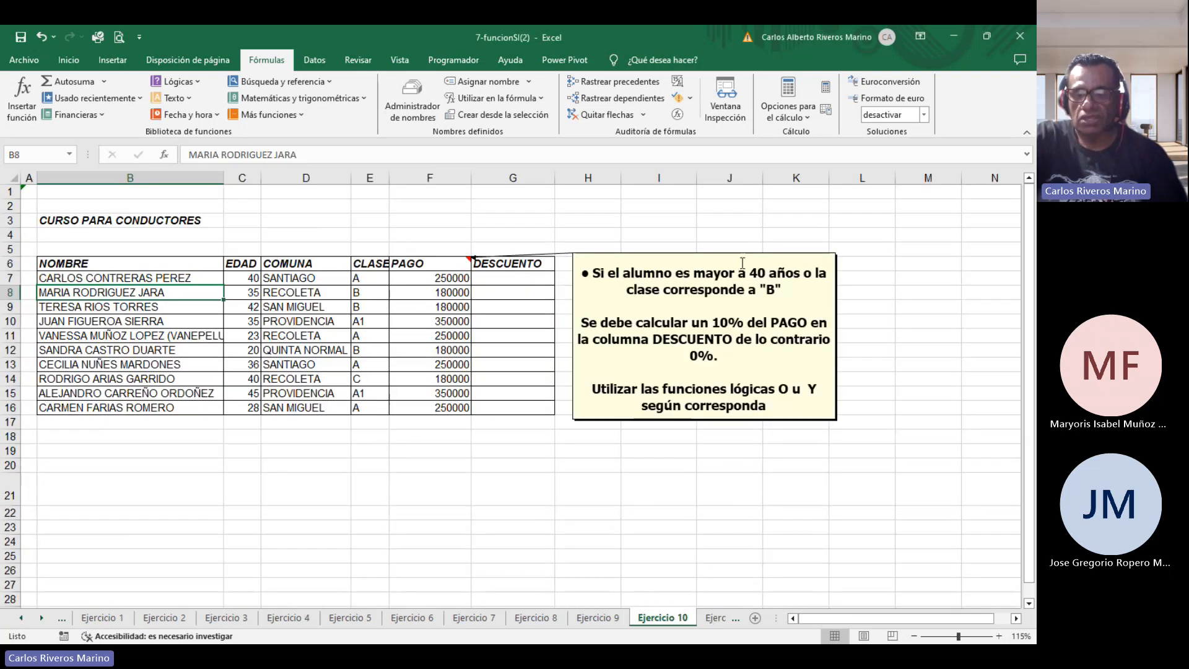
{"action": "left_click", "coordinate": [965, 636]}
{"action": "left_click_drag", "start_coordinate": [865, 619], "coordinate": [903, 622]}
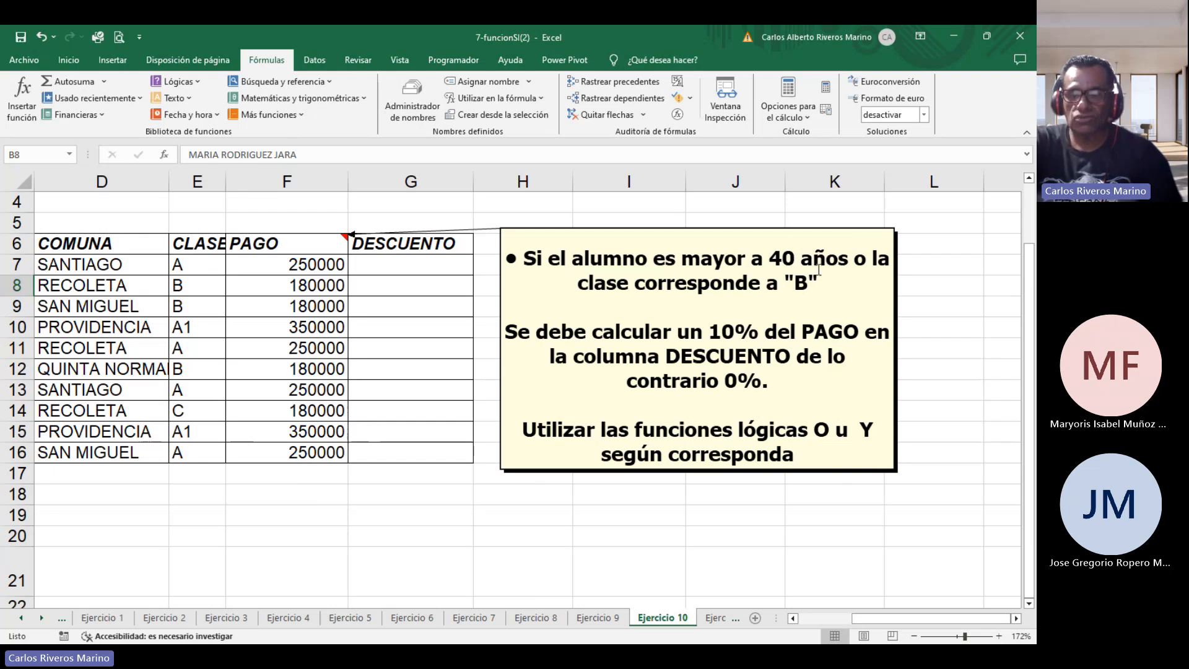
Highlight the age and class conditions in the instruction note to examine the discount criteria.
{"action": "left_click", "coordinate": [870, 260]}
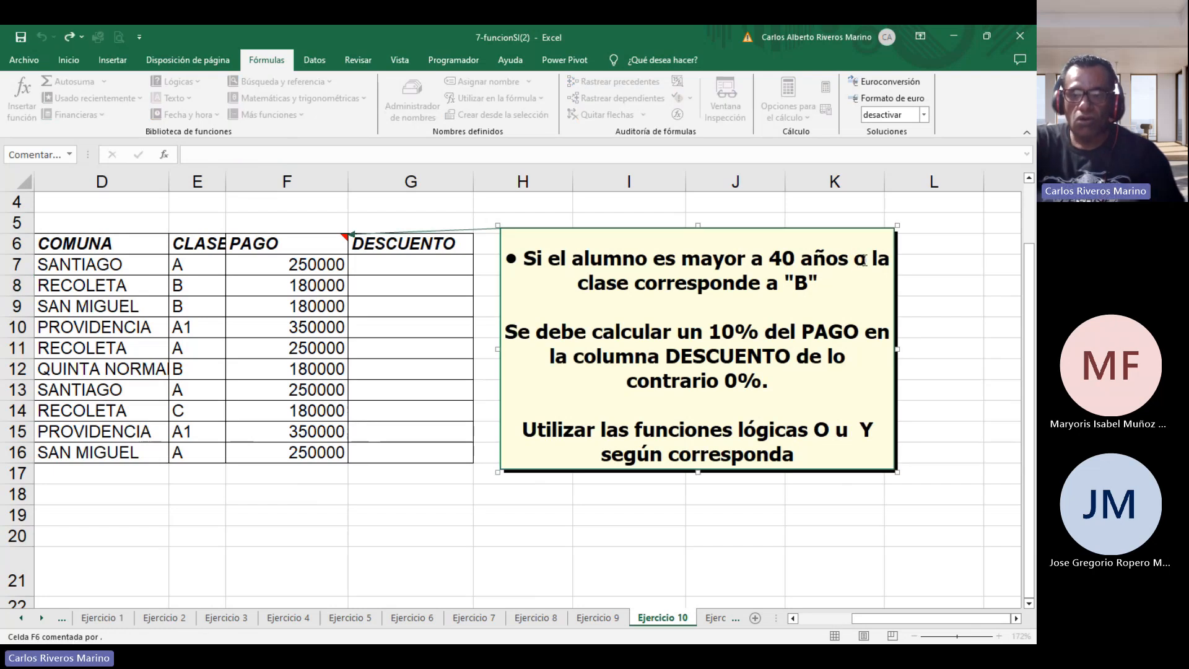
{"action": "double_click", "coordinate": [864, 260]}
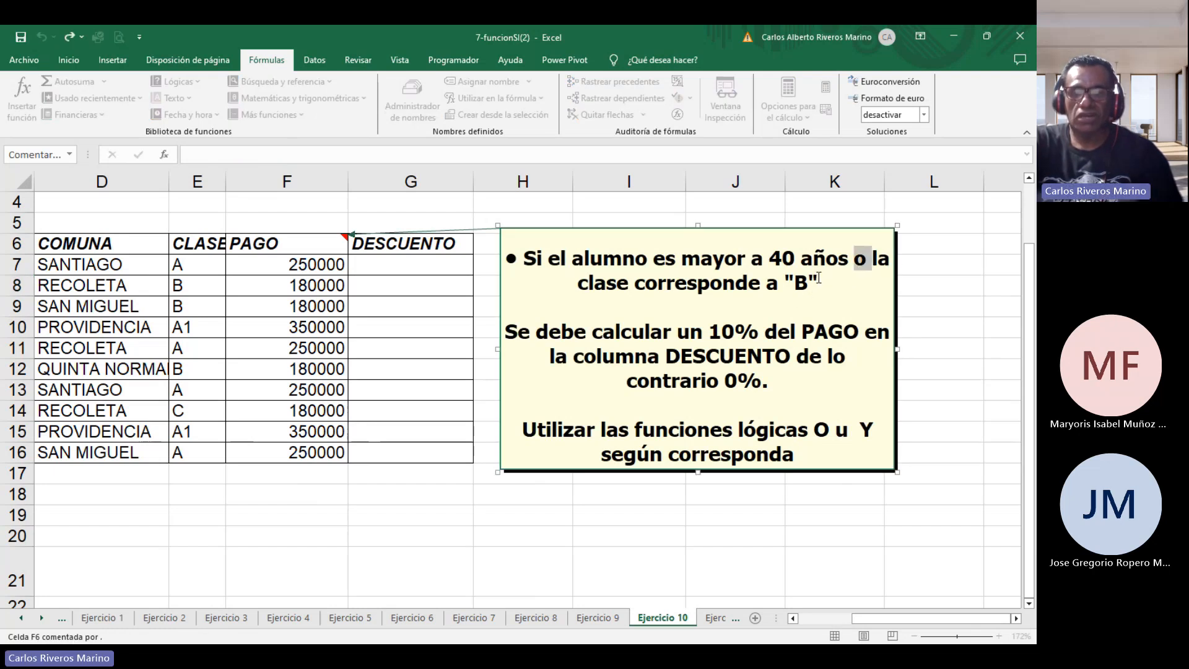
{"action": "left_click_drag", "start_coordinate": [522, 258], "coordinate": [850, 263]}
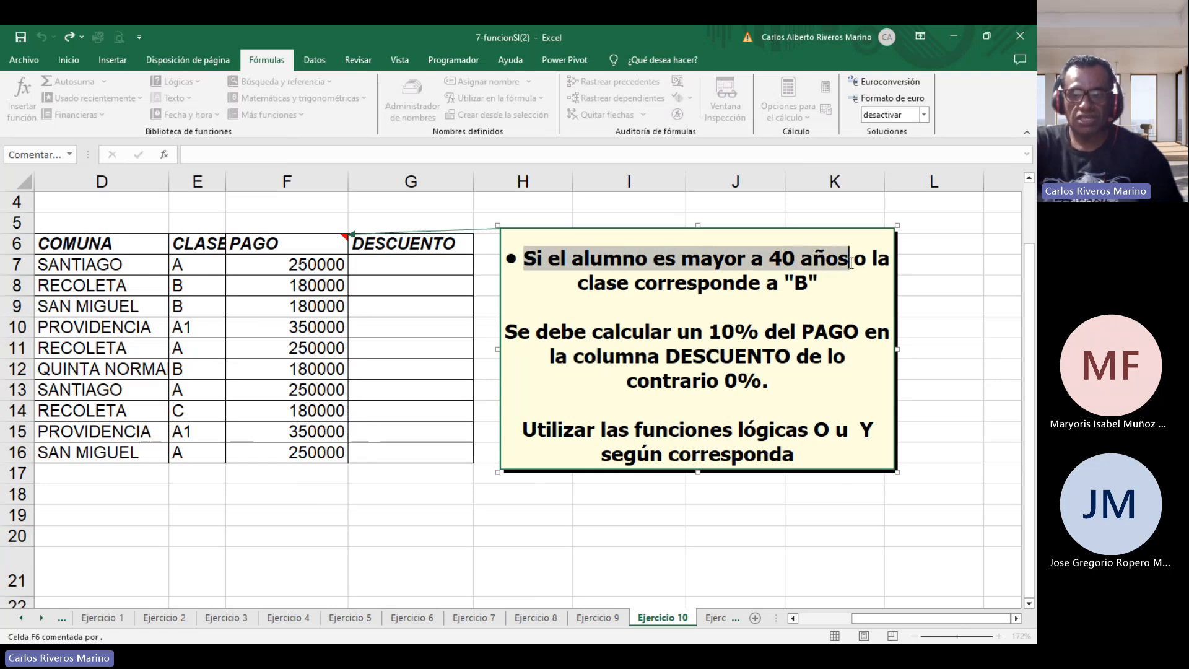
{"action": "double_click", "coordinate": [860, 260]}
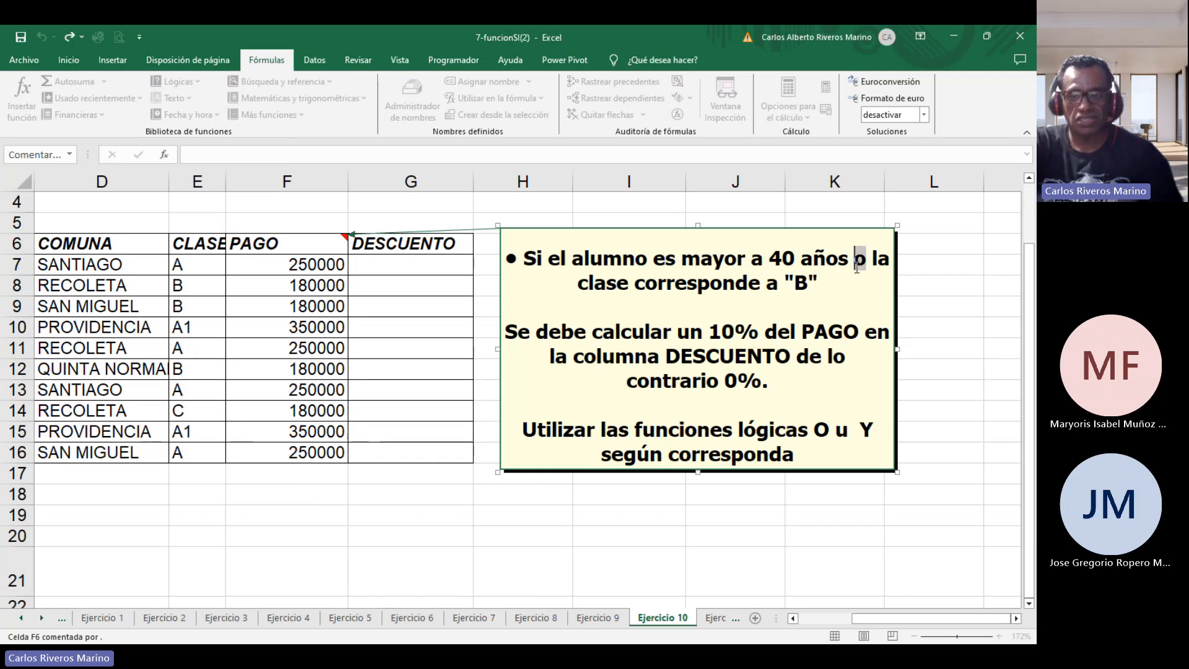
{"action": "left_click_drag", "start_coordinate": [872, 258], "coordinate": [890, 274]}
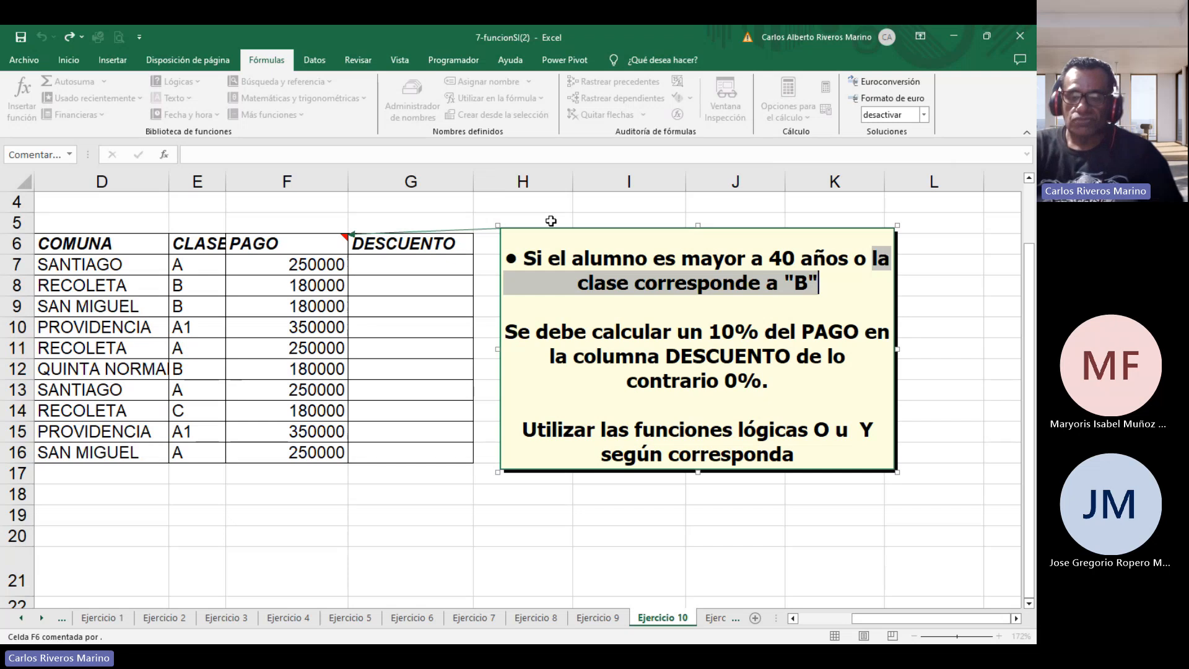
Start an IF formula in G7 with a nested OR function.
{"action": "left_click", "coordinate": [437, 272]}
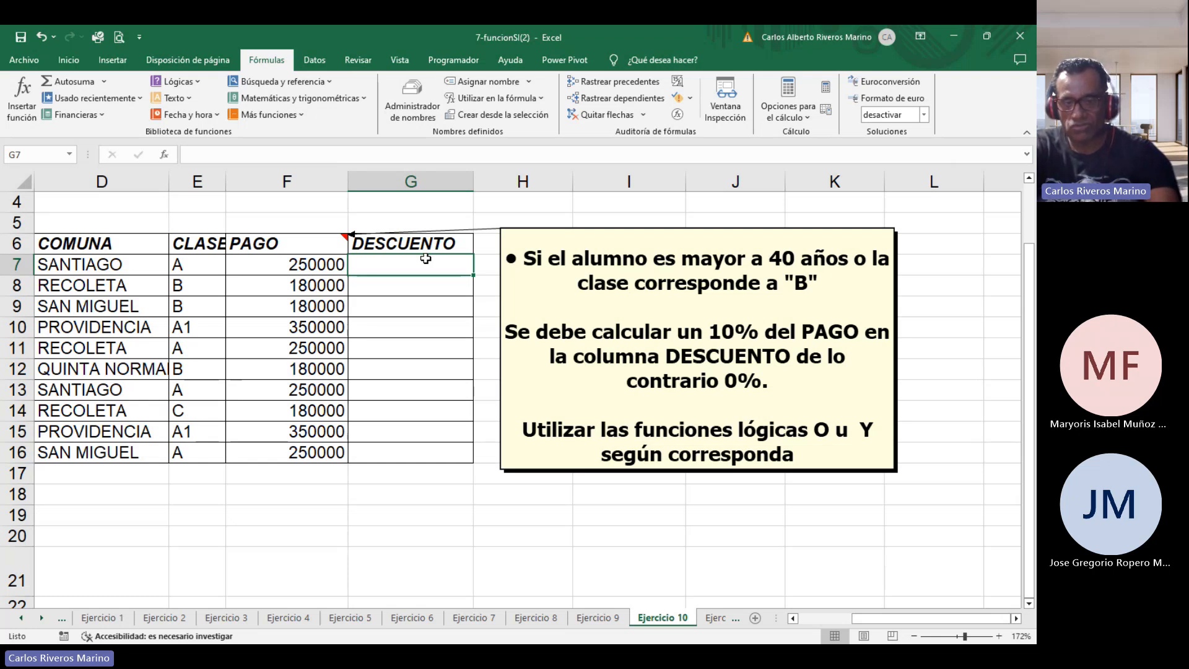
{"action": "type", "text": "=si"}
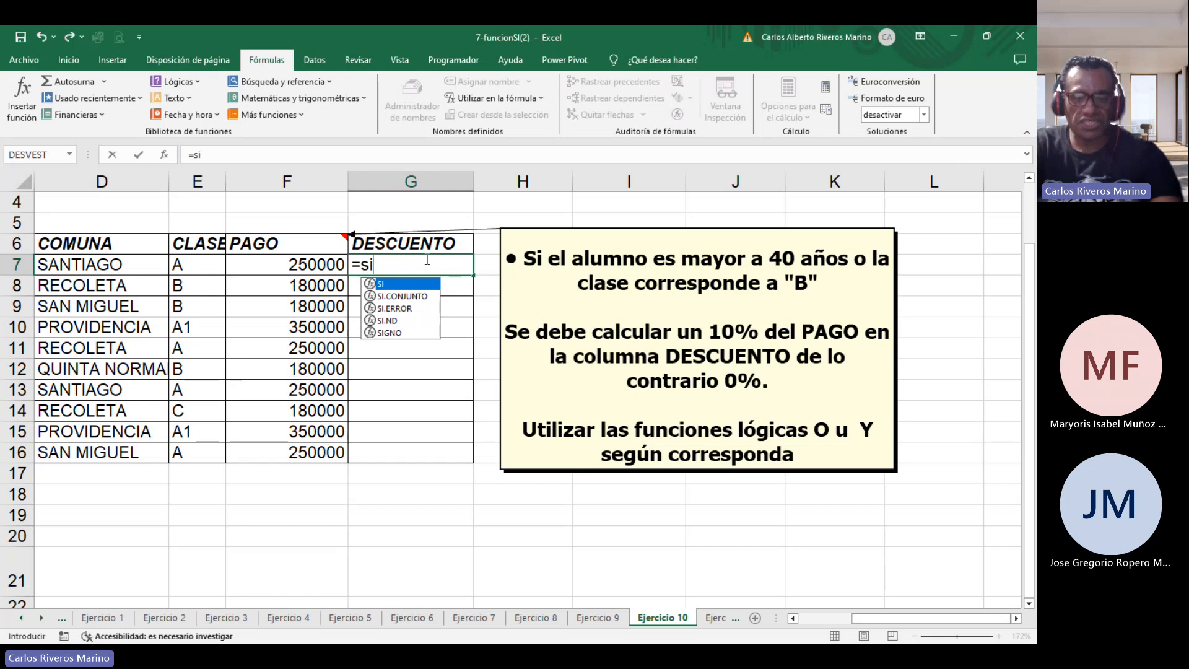
{"action": "type", "text": "("}
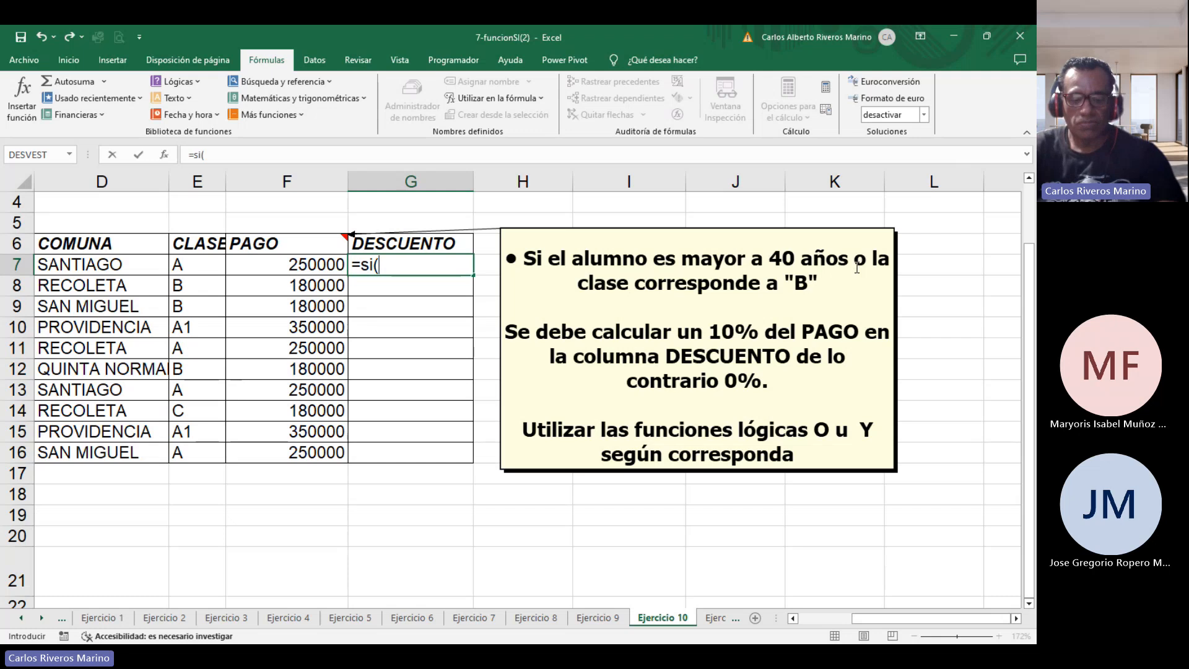
{"action": "type", "text": "o"}
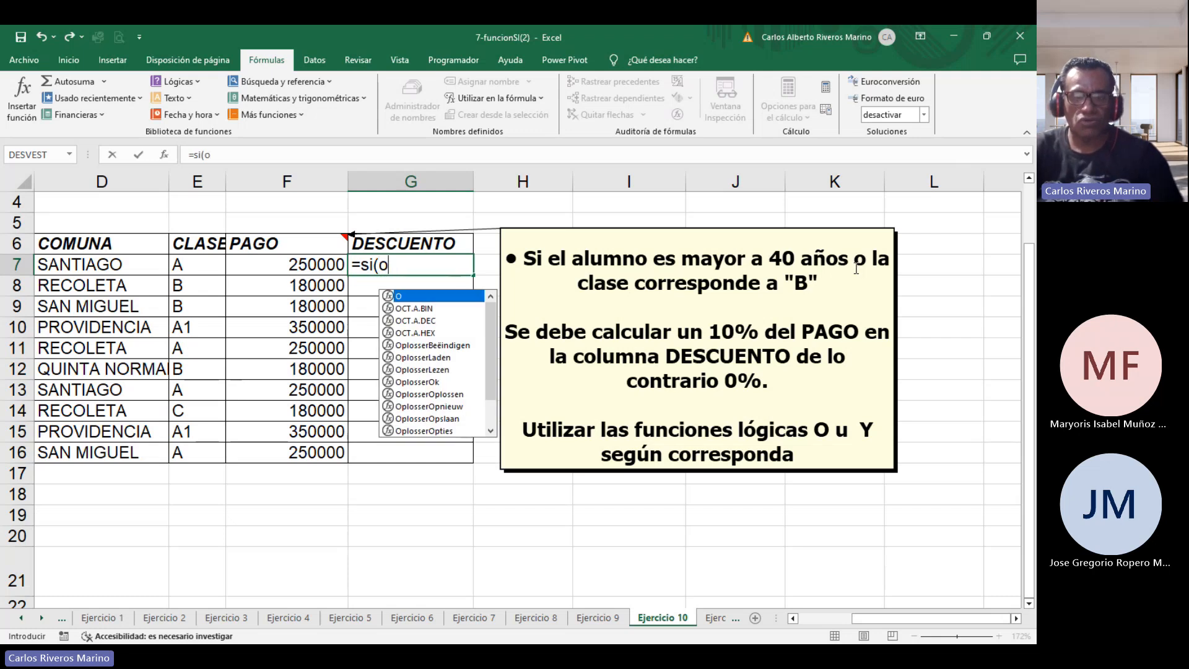
{"action": "type", "text": "("}
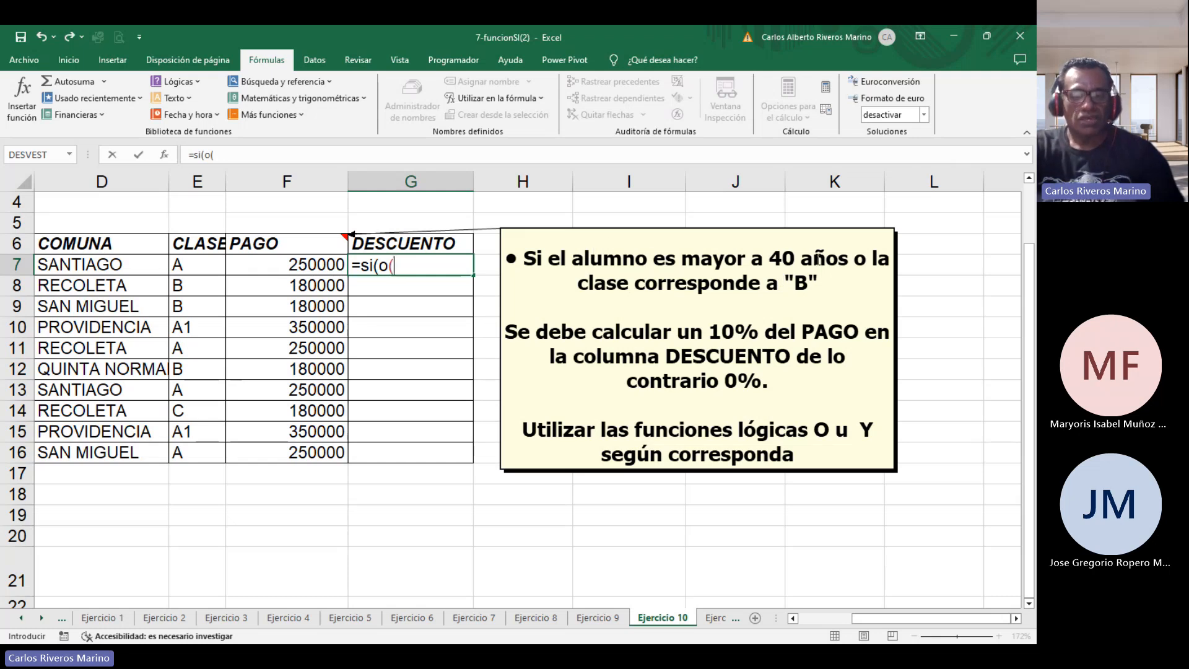
Enter the OR conditions c7>40 and e7="B" inside the IF formula in G7.
{"action": "mouse_move", "coordinate": [882, 615]}
{"action": "left_mouse_down"}
{"action": "mouse_move", "coordinate": [849, 622]}
{"action": "mouse_move", "coordinate": [868, 624]}
{"action": "left_mouse_up"}
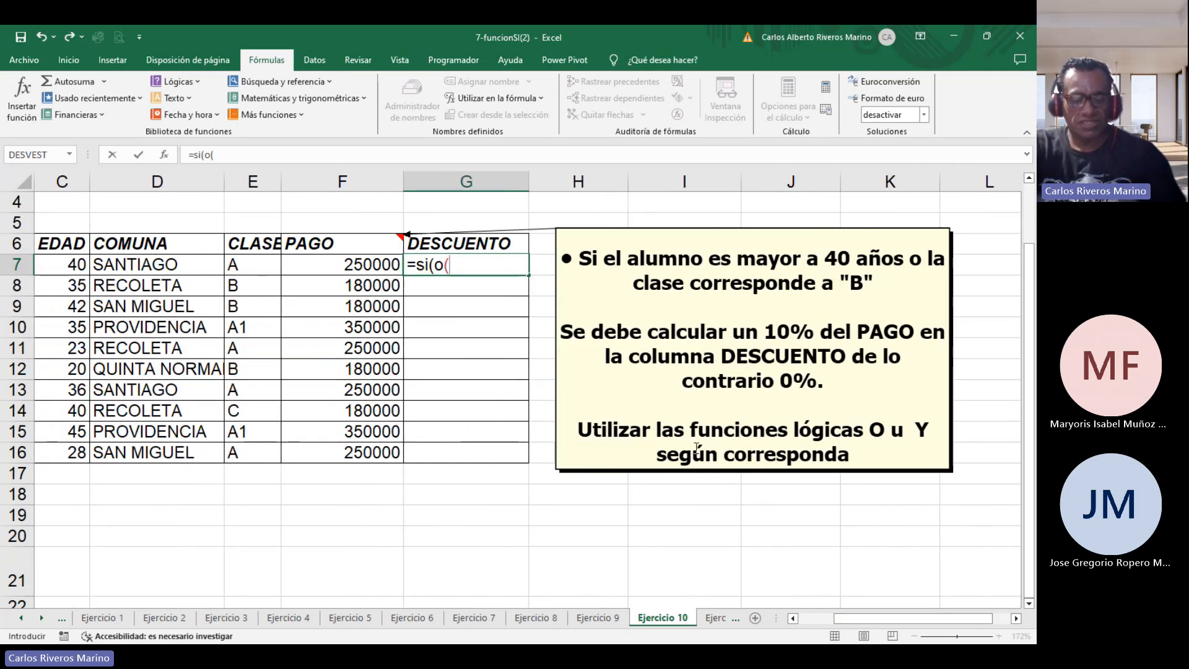
{"action": "type", "text": "c7"}
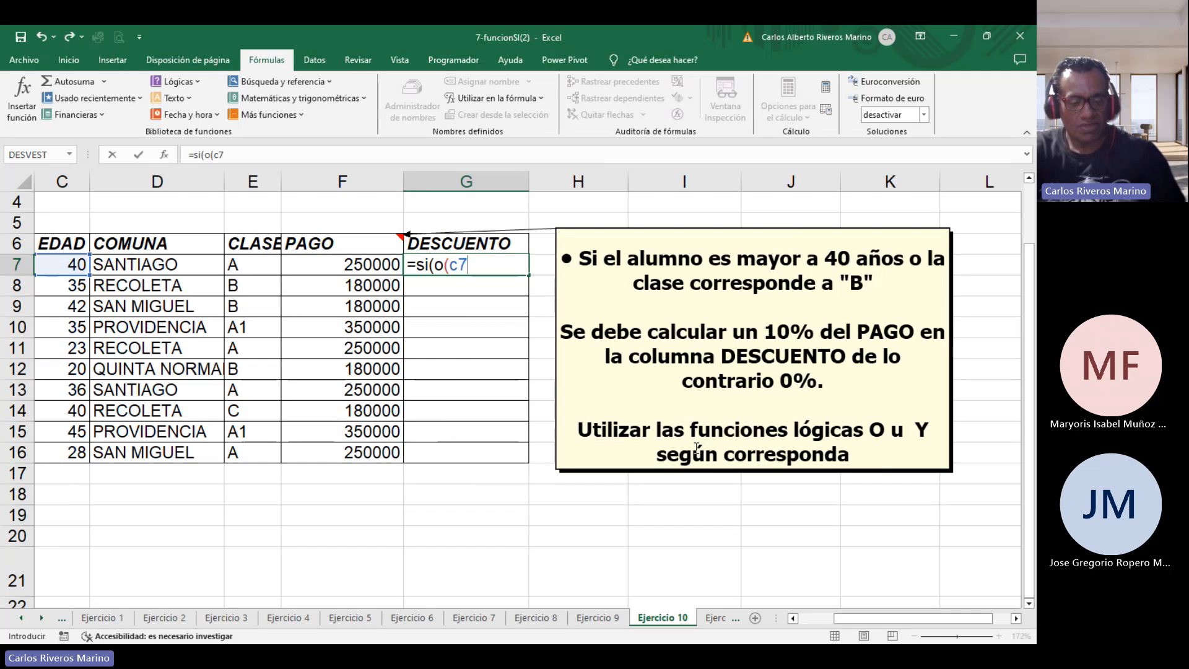
{"action": "type", "text": ">"}
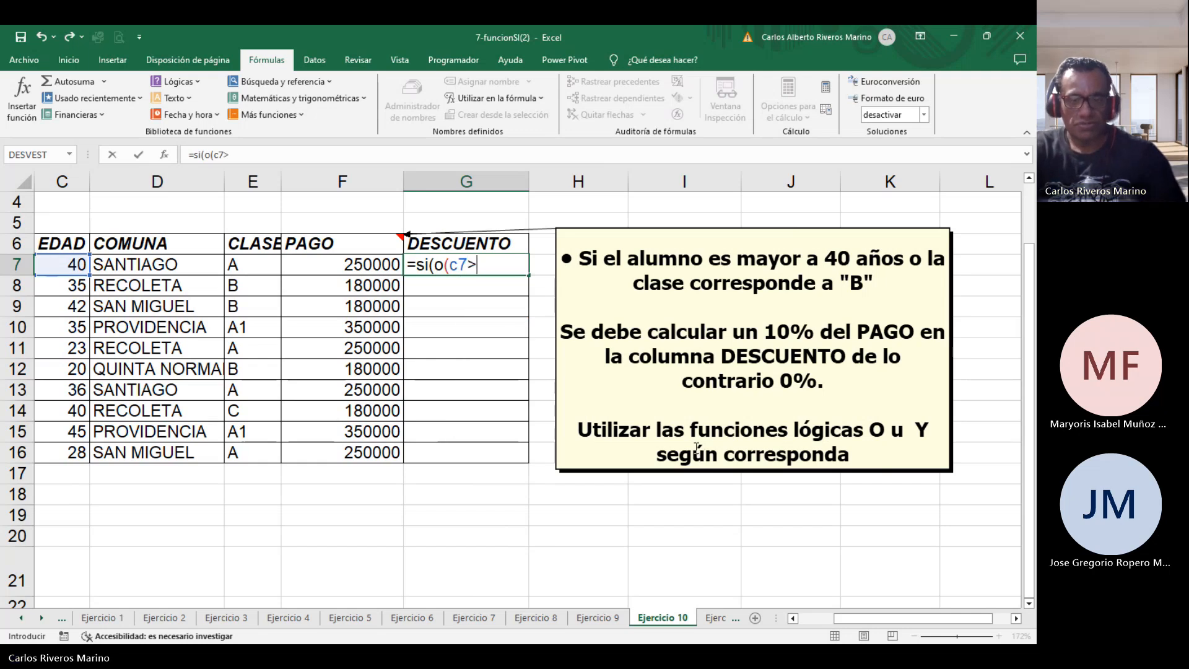
{"action": "type", "text": "40"}
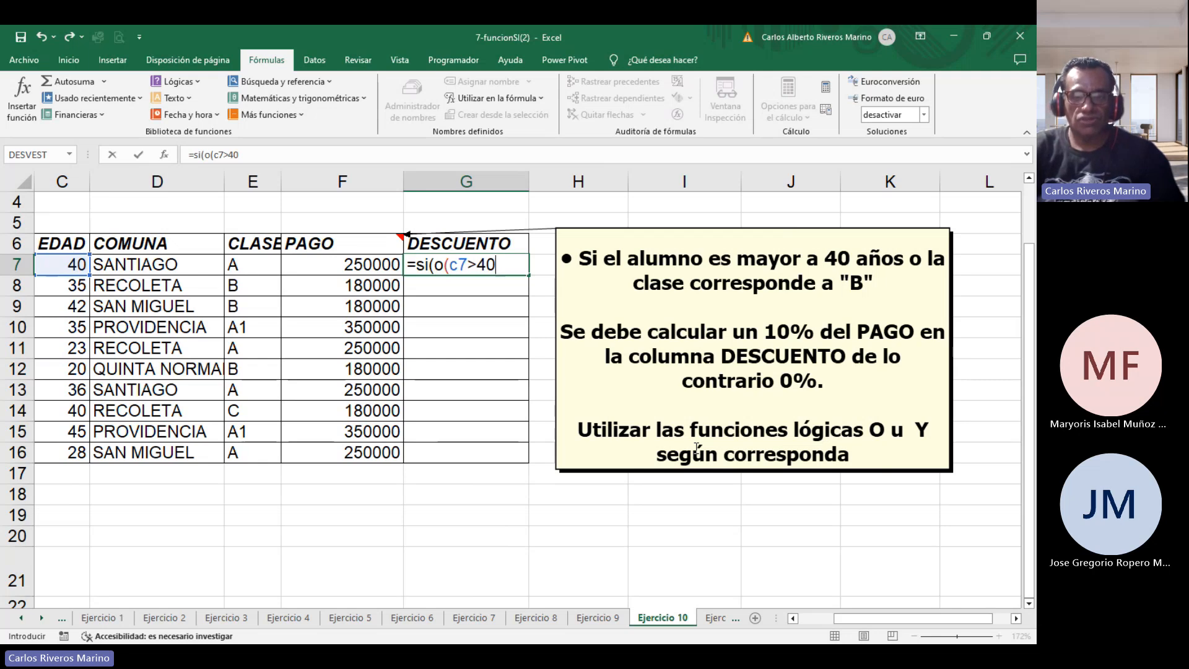
{"action": "type", "text": ";"}
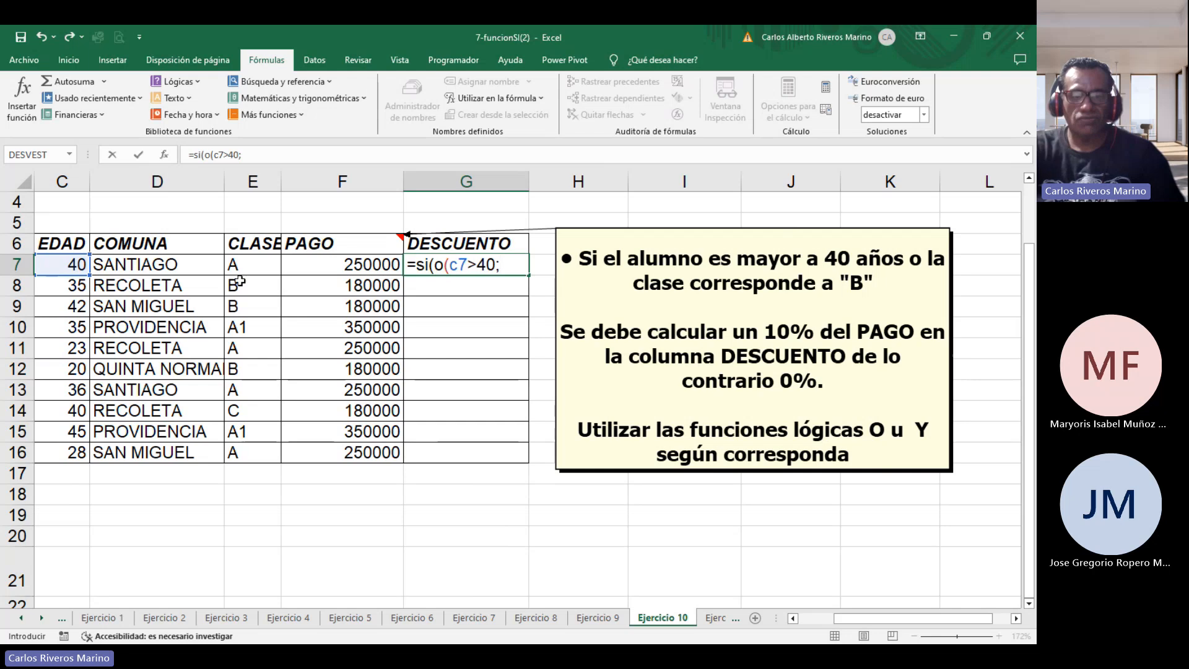
{"action": "type", "text": "e7"}
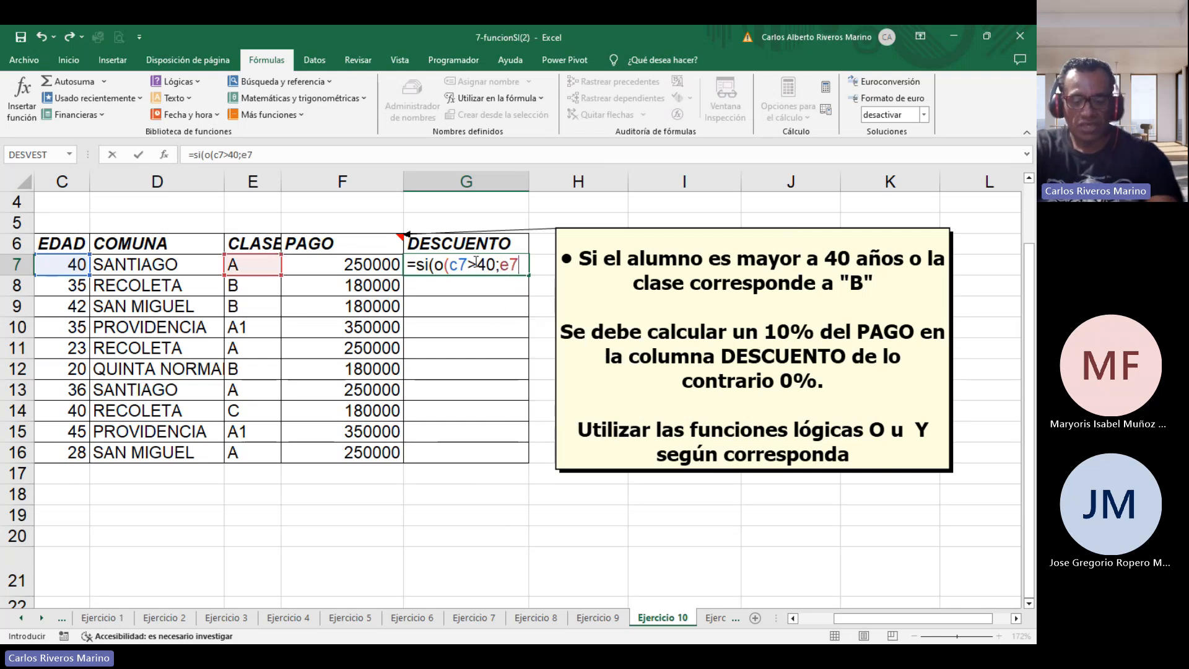
{"action": "type", "text": "="}
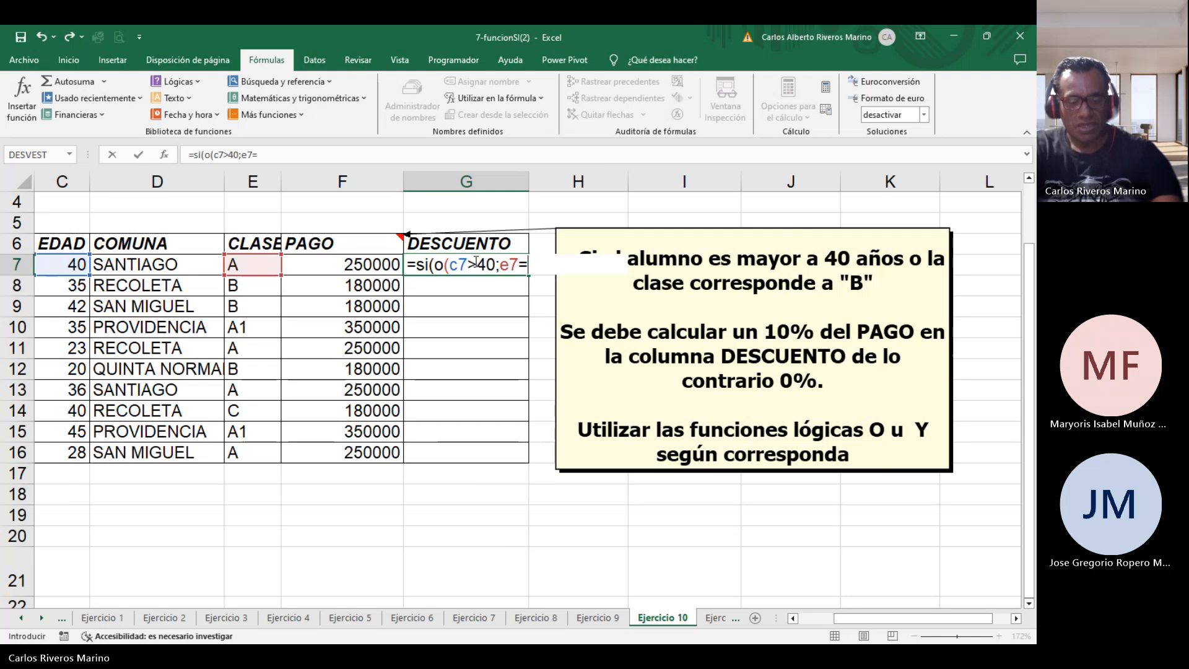
{"action": "type", "text": "\""}
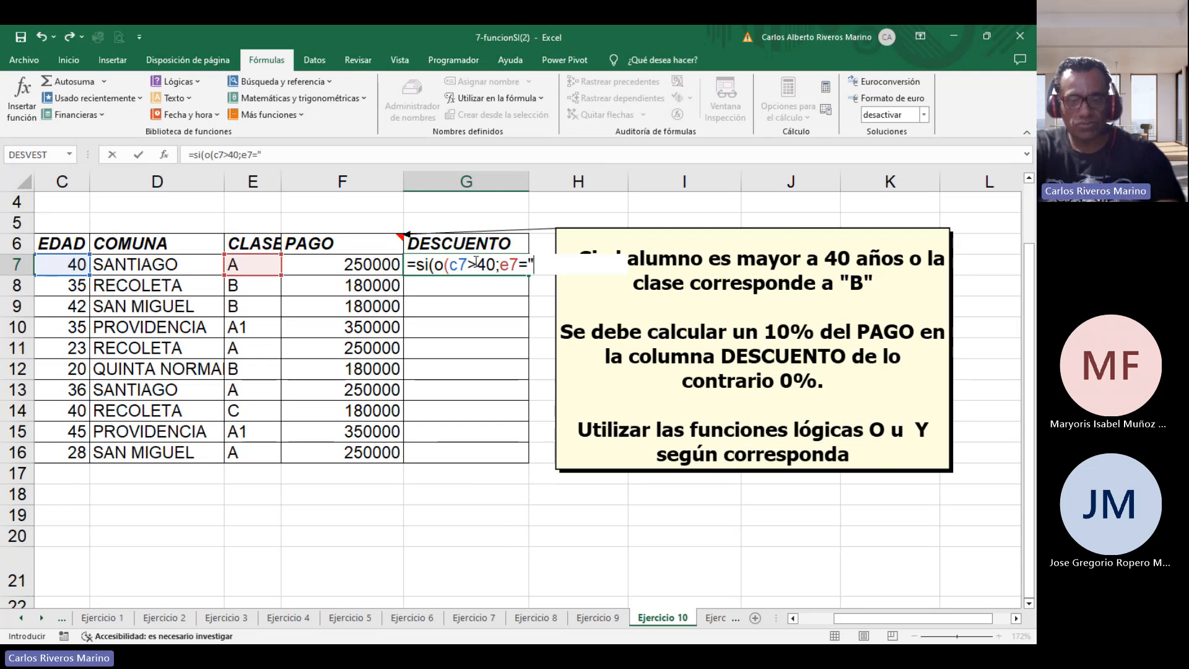
{"action": "type", "text": "B\""}
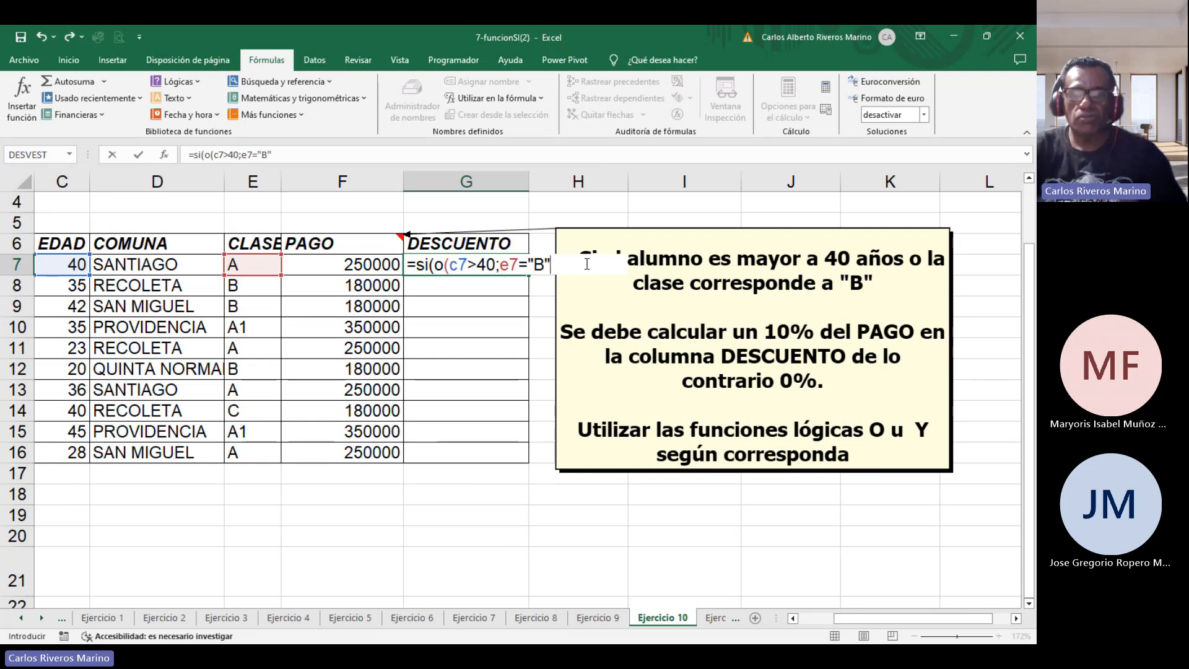
{"action": "type", "text": ")"}
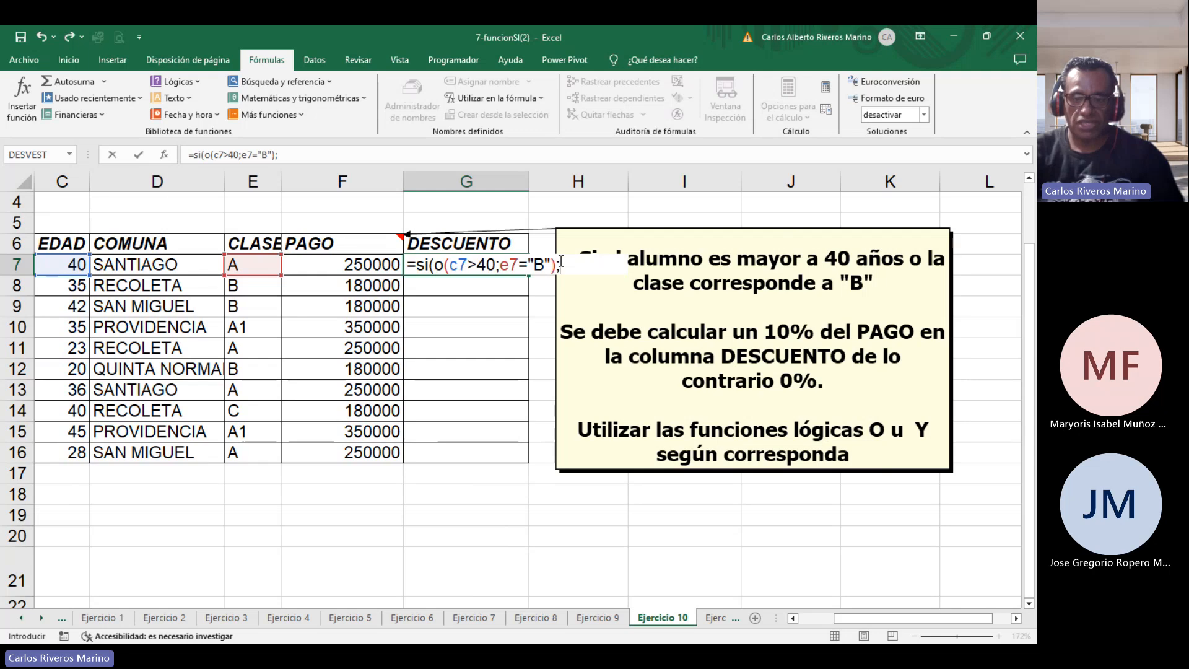
Complete the formula with 10%*F7 as the true value and 0 as the false value.
{"action": "type", "text": "10%&"}
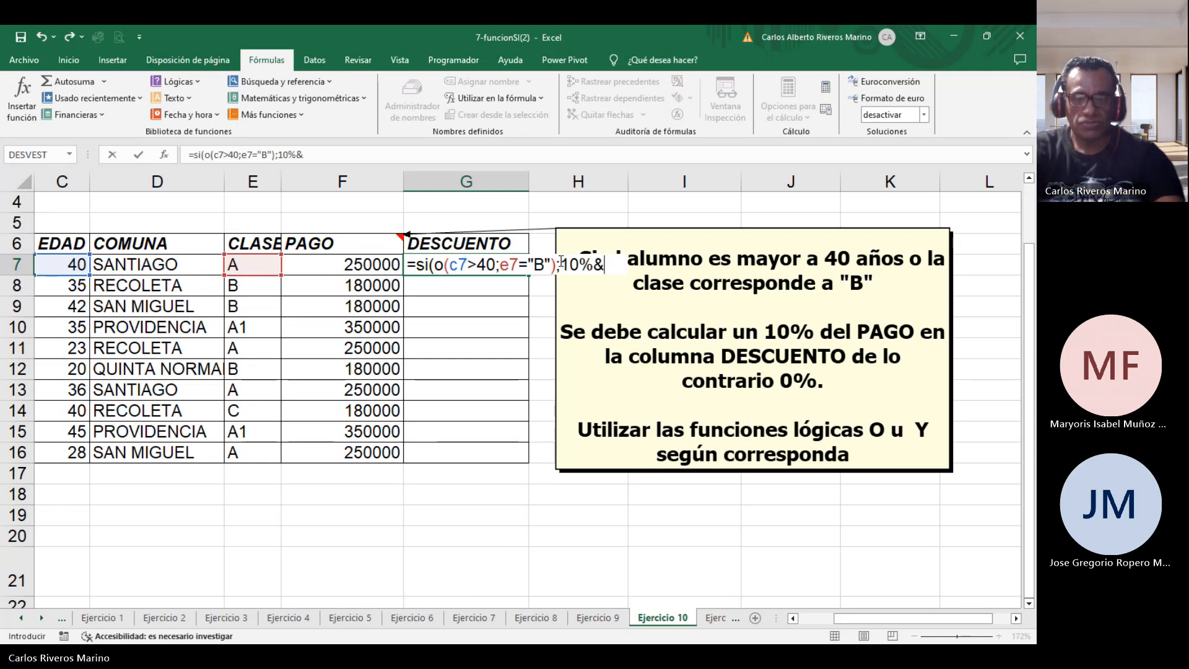
{"action": "key", "text": "BackSpace"}
{"action": "key", "text": "BackSpace"}
{"action": "type", "text": "&"}
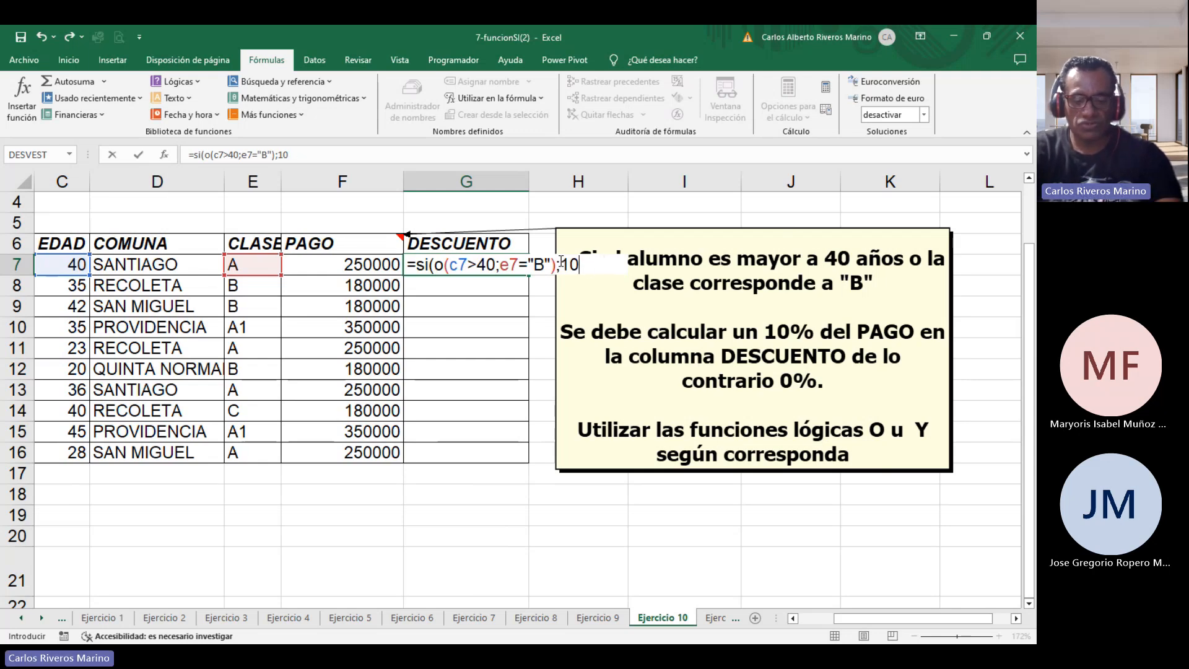
{"action": "key", "text": "BackSpace"}
{"action": "type", "text": "%"}
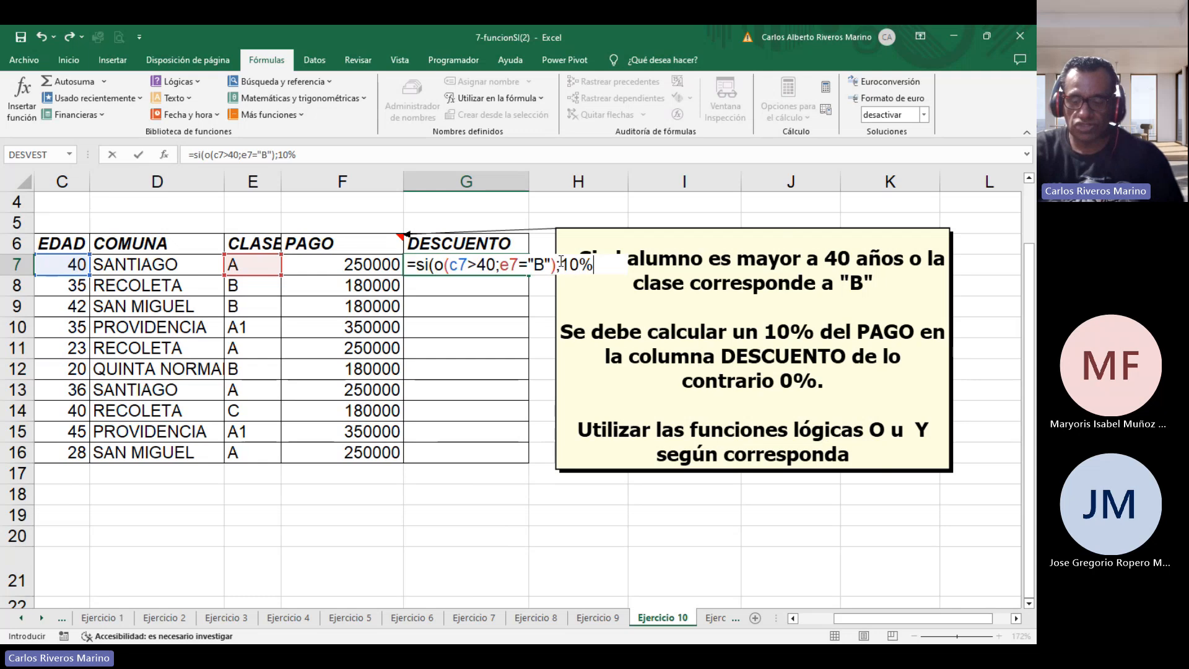
{"action": "type", "text": "*"}
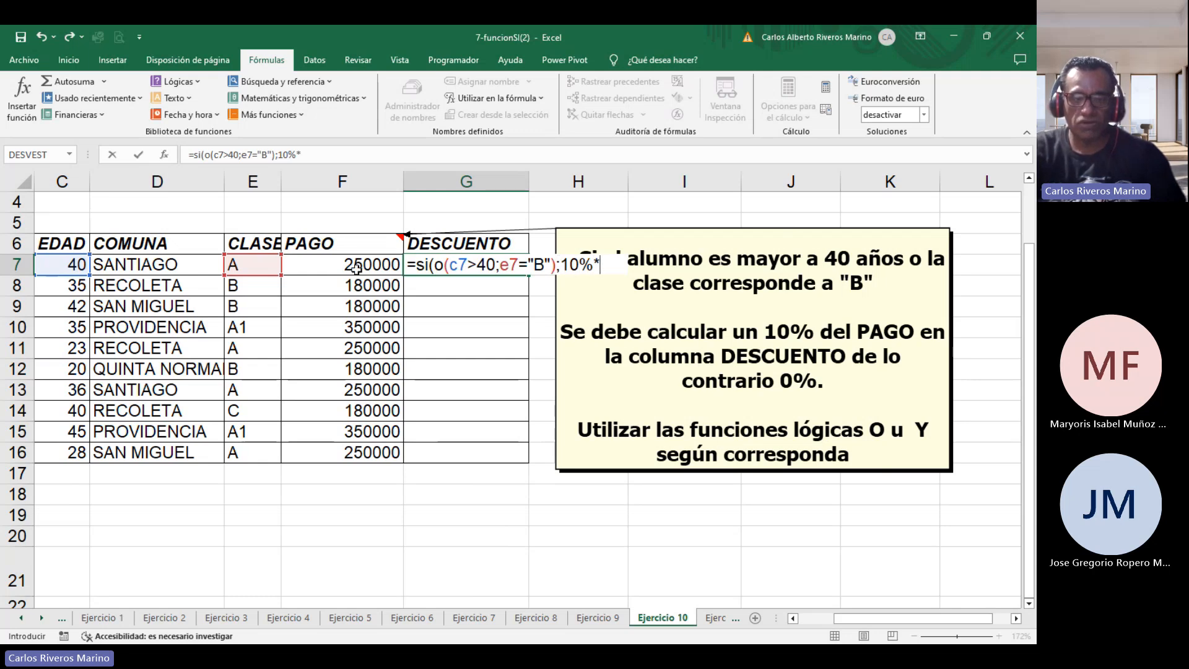
{"action": "left_click", "coordinate": [330, 264]}
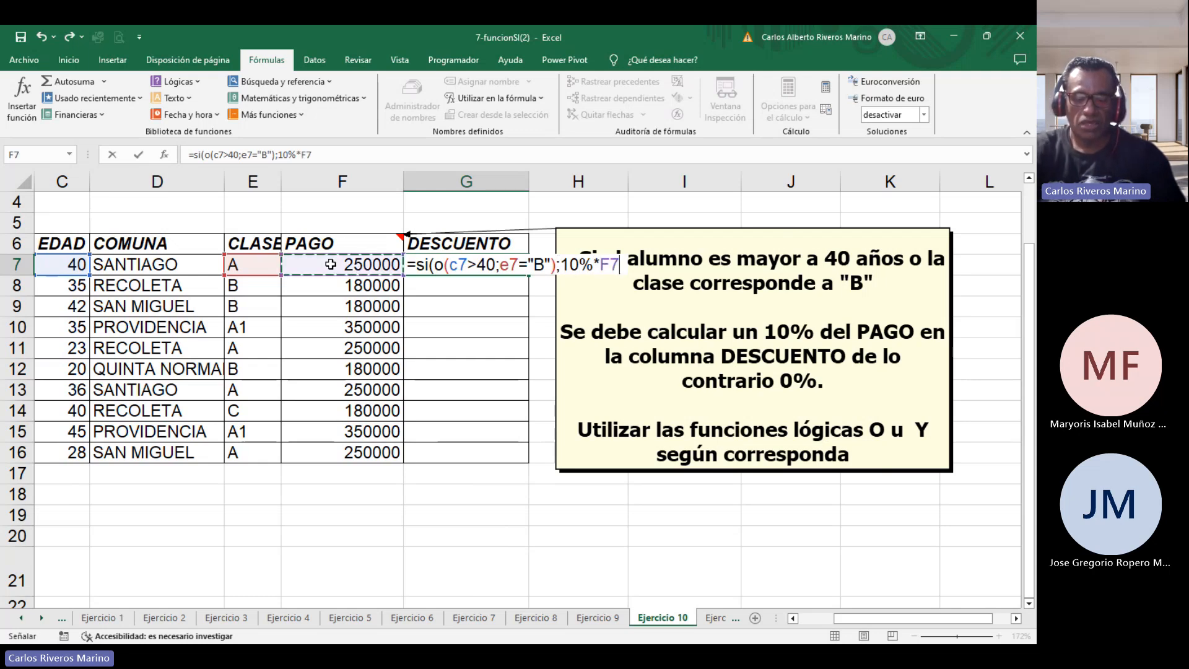
{"action": "type", "text": ";"}
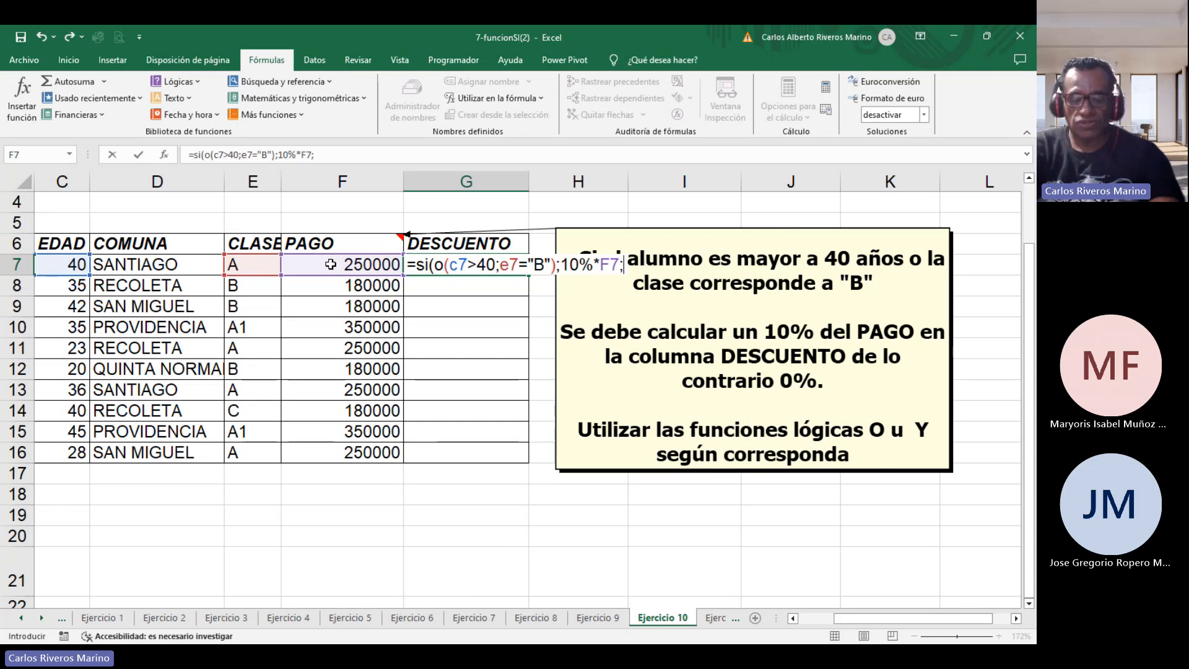
{"action": "type", "text": "0"}
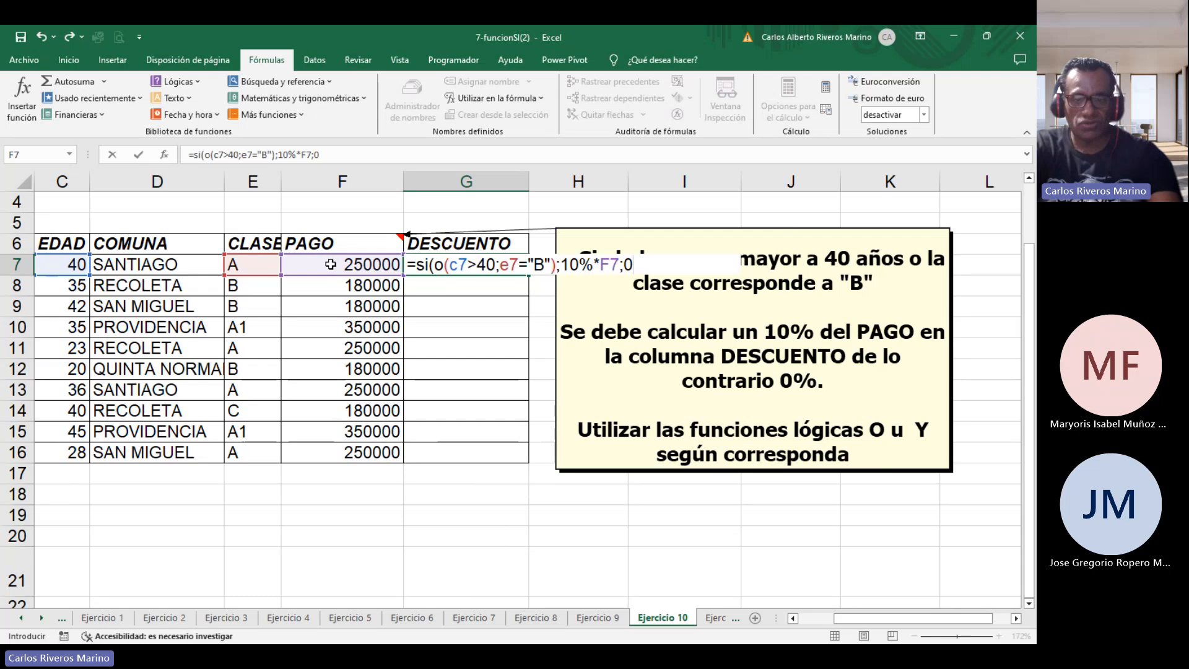
{"action": "type", "text": ")"}
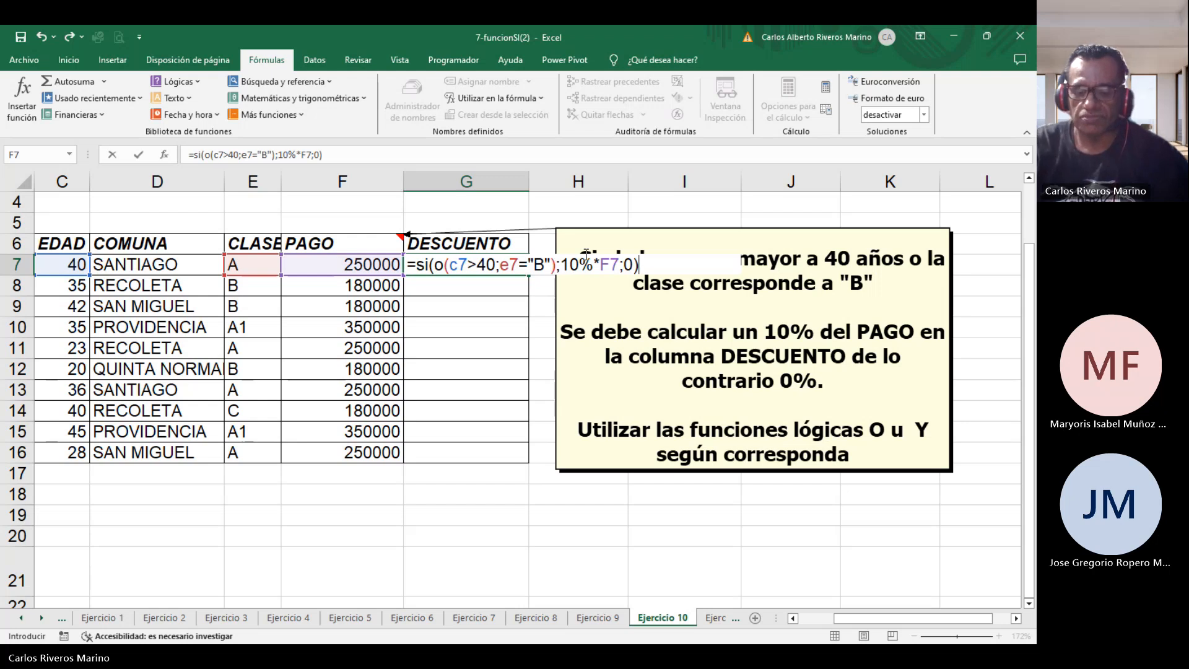
Clear the typed formula from G7.
{"action": "key", "text": "BackSpace"}
{"action": "key", "text": "BackSpace"}
{"action": "key", "text": "BackSpace"}
{"action": "key", "text": "BackSpace"}
{"action": "key", "text": "BackSpace"}
{"action": "key", "text": "BackSpace"}
{"action": "key", "text": "BackSpace"}
{"action": "key", "text": "BackSpace"}
{"action": "key", "text": "BackSpace"}
{"action": "key", "text": "BackSpace"}
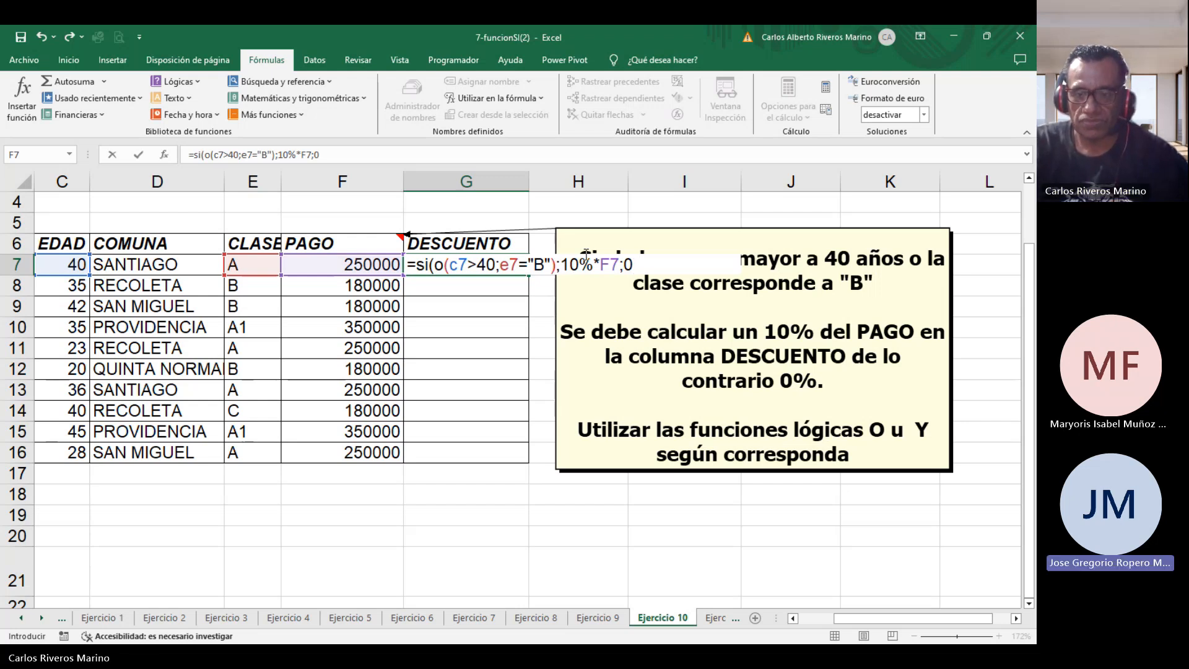
{"action": "key", "text": "BackSpace"}
{"action": "key", "text": "BackSpace"}
{"action": "key", "text": "BackSpace"}
{"action": "key", "text": "BackSpace"}
{"action": "key", "text": "BackSpace"}
{"action": "key", "text": "BackSpace"}
{"action": "key", "text": "BackSpace"}
{"action": "key", "text": "BackSpace"}
{"action": "key", "text": "BackSpace"}
{"action": "key", "text": "BackSpace"}
{"action": "key", "text": "BackSpace"}
{"action": "key", "text": "BackSpace"}
{"action": "key", "text": "BackSpace"}
{"action": "key", "text": "BackSpace"}
{"action": "key", "text": "BackSpace"}
{"action": "key", "text": "BackSpace"}
{"action": "key", "text": "BackSpace"}
{"action": "key", "text": "BackSpace"}
{"action": "key", "text": "BackSpace"}
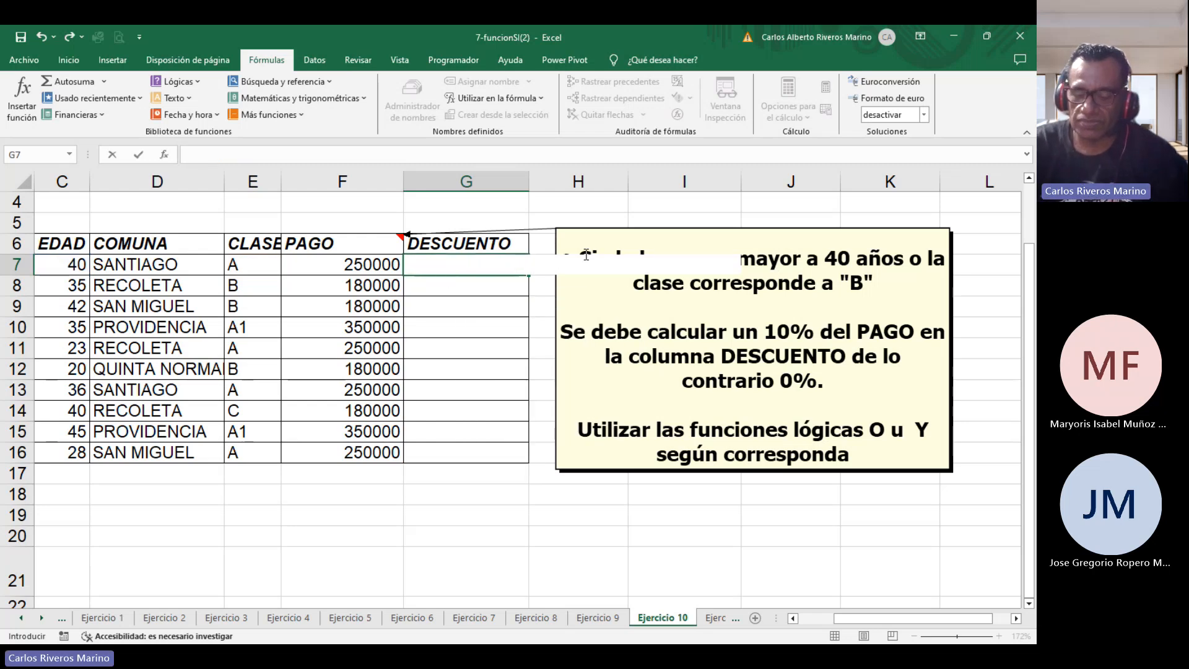
Highlight the age condition, the class condition and the word "o" in the instruction note to examine them.
{"action": "left_click", "coordinate": [501, 300]}
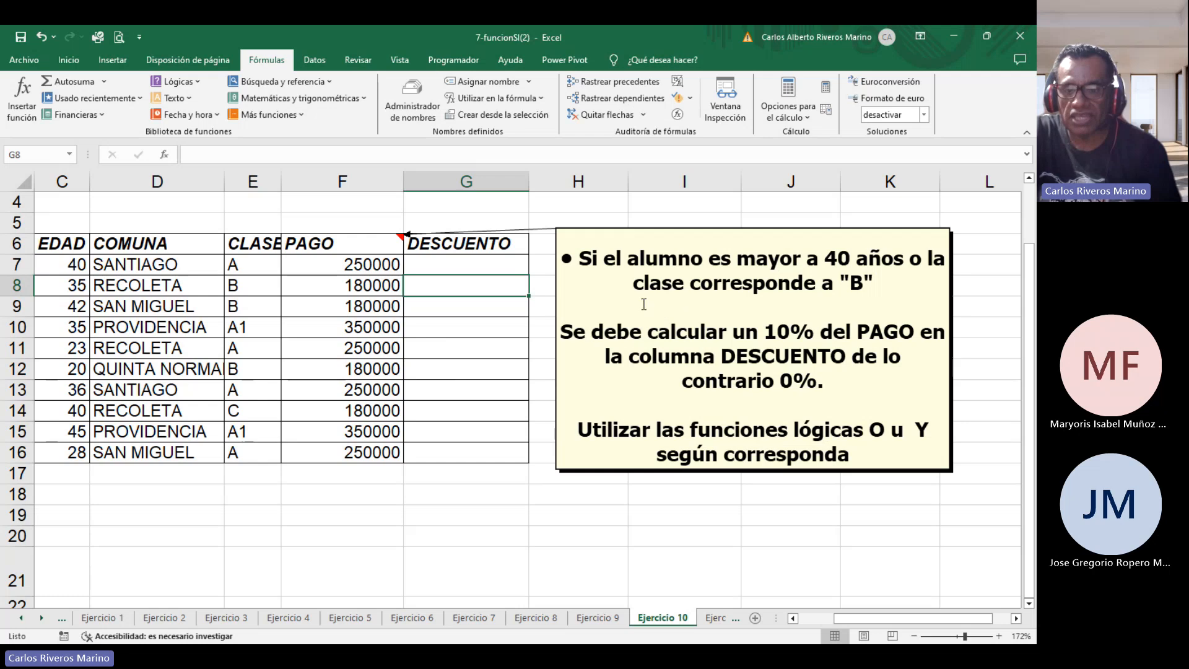
{"action": "left_click", "coordinate": [486, 267]}
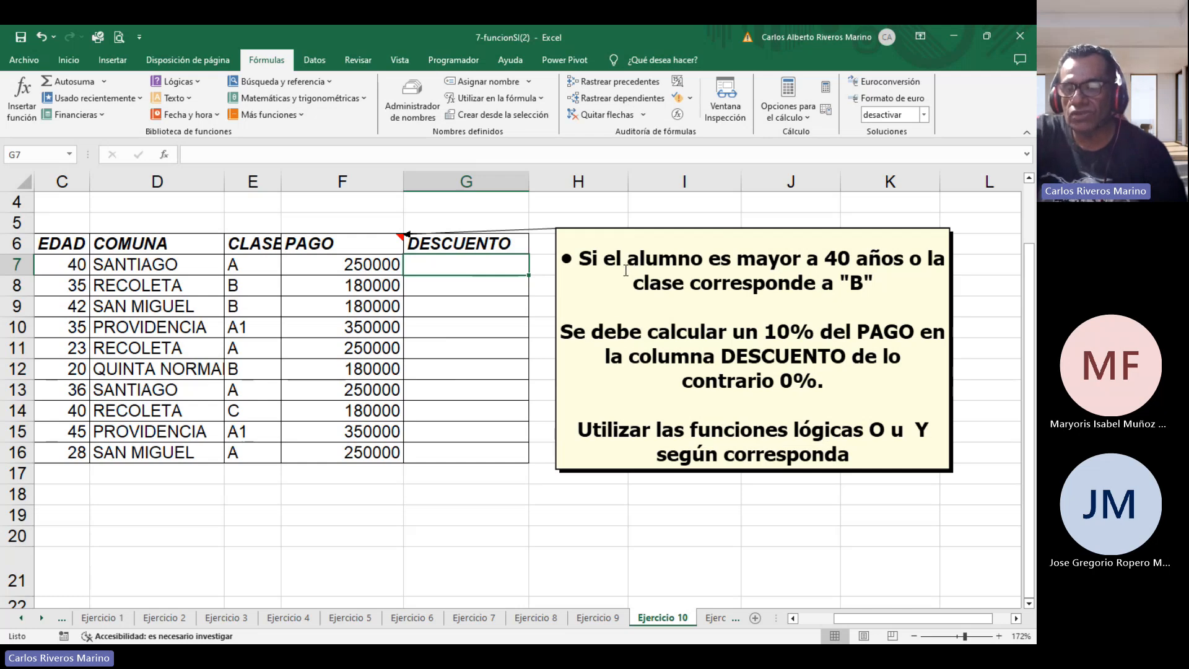
{"action": "left_click", "coordinate": [582, 258]}
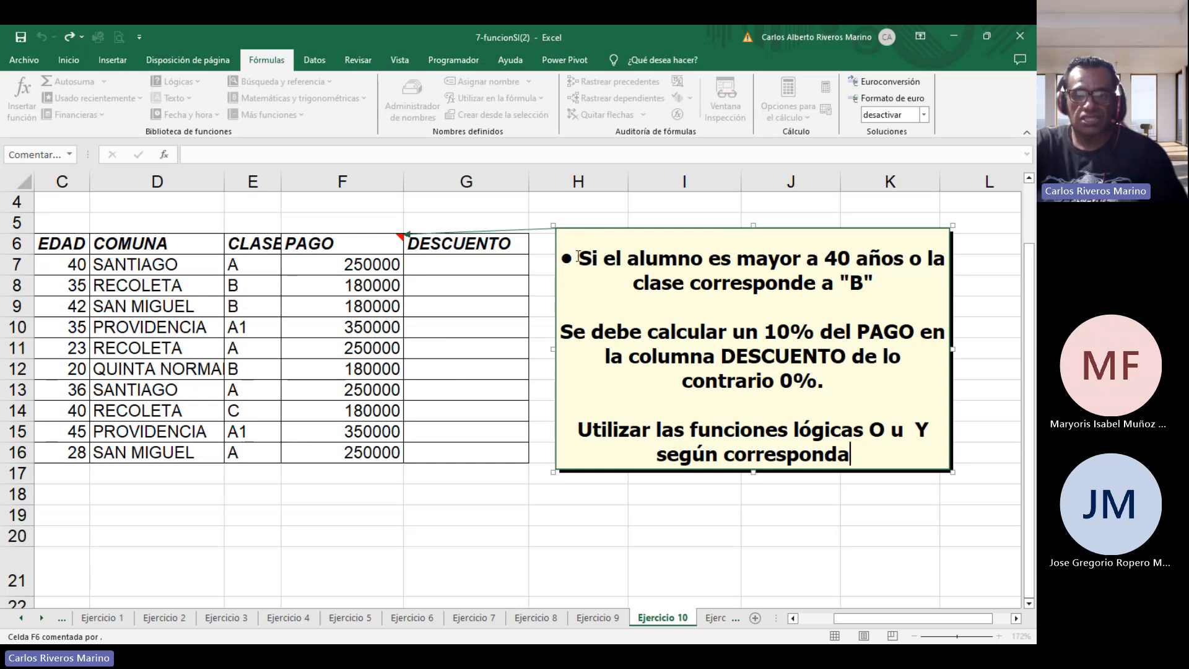
{"action": "left_click_drag", "start_coordinate": [579, 255], "coordinate": [901, 266]}
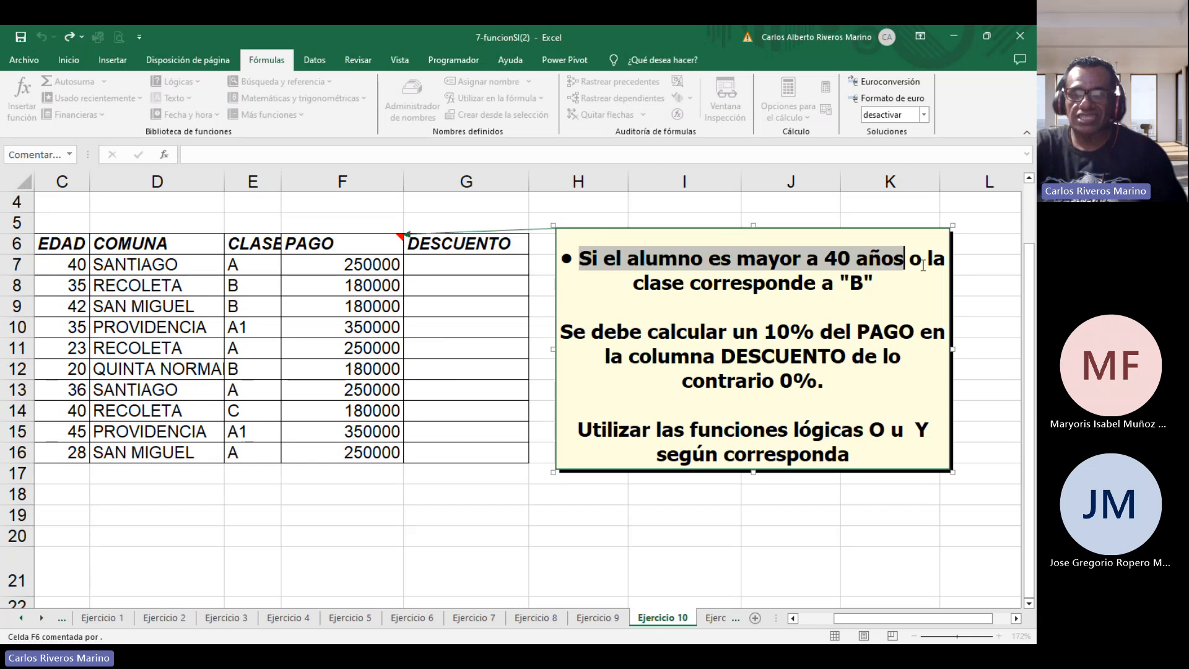
{"action": "left_click_drag", "start_coordinate": [926, 259], "coordinate": [938, 276]}
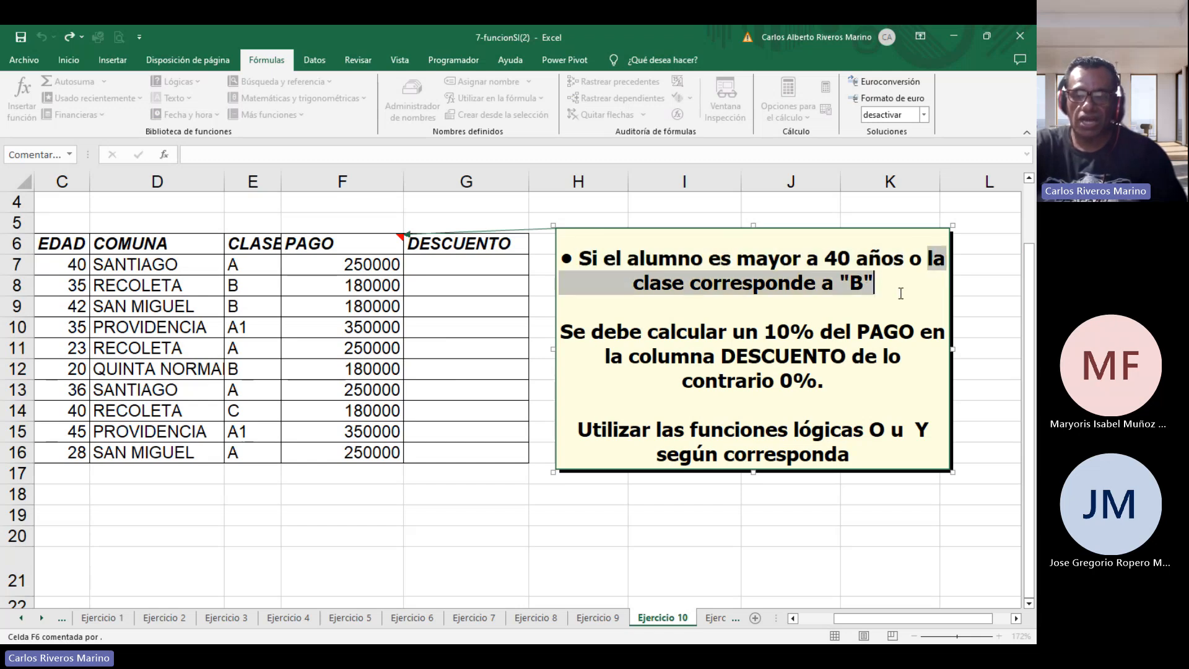
{"action": "left_click", "coordinate": [918, 260]}
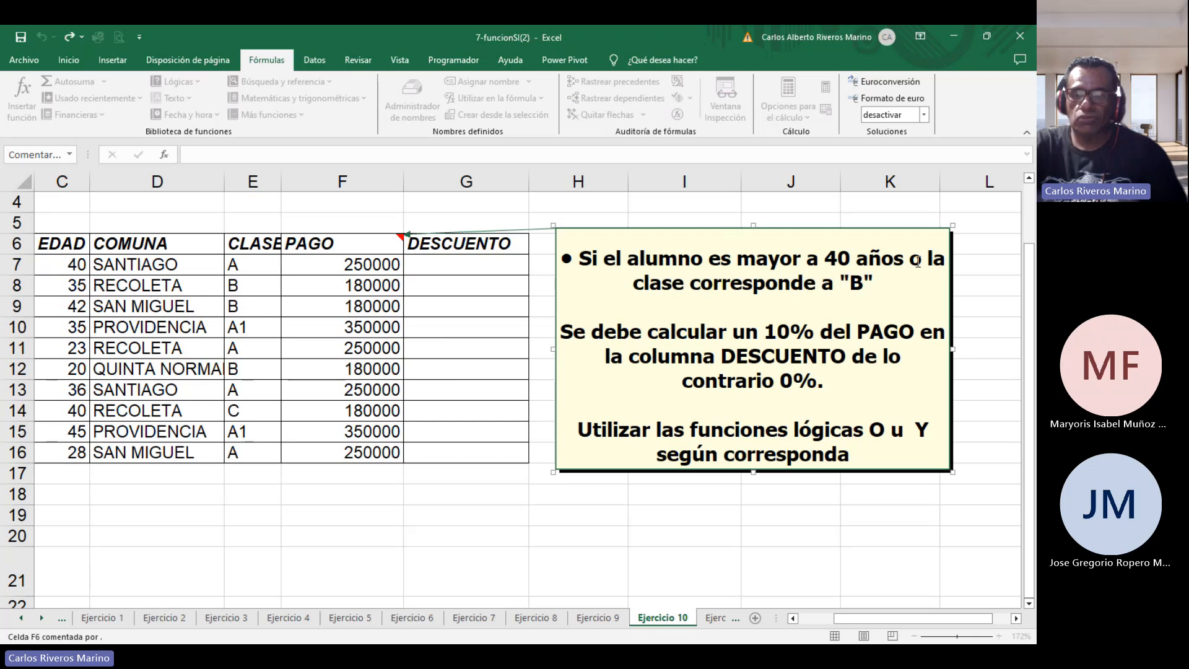
{"action": "double_click", "coordinate": [916, 260]}
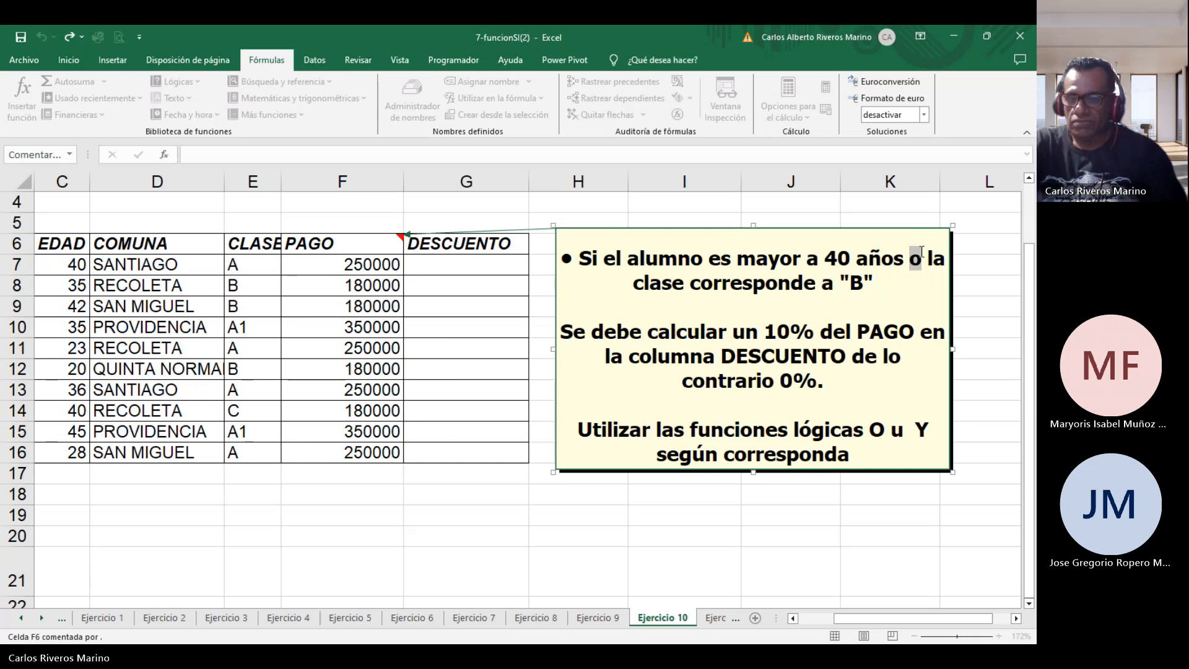
{"action": "left_click", "coordinate": [485, 265]}
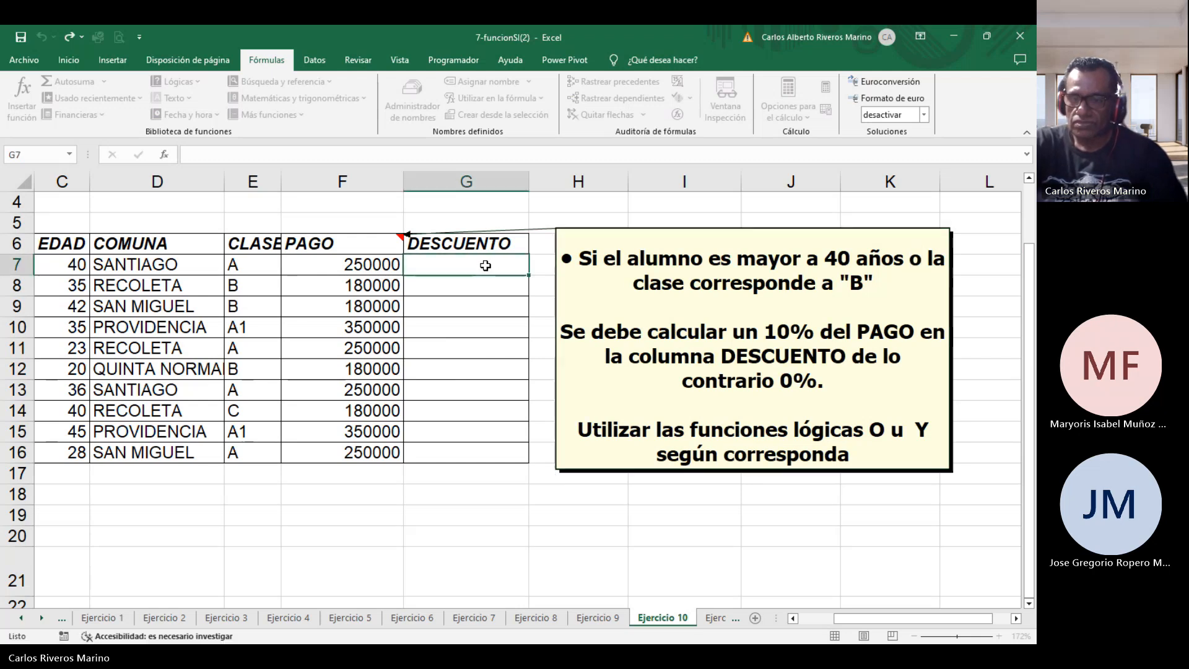
{"action": "left_click", "coordinate": [862, 248]}
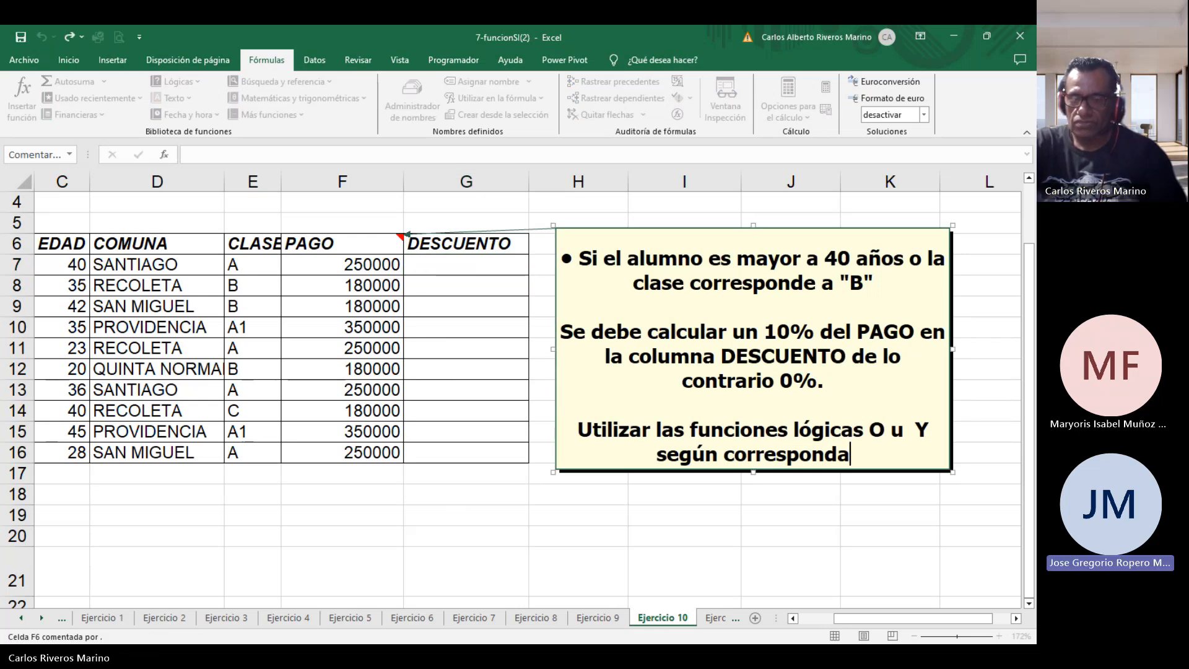
Start an IF formula in G7 with a nested OR function, typing =si(o(.
{"action": "left_click", "coordinate": [453, 268]}
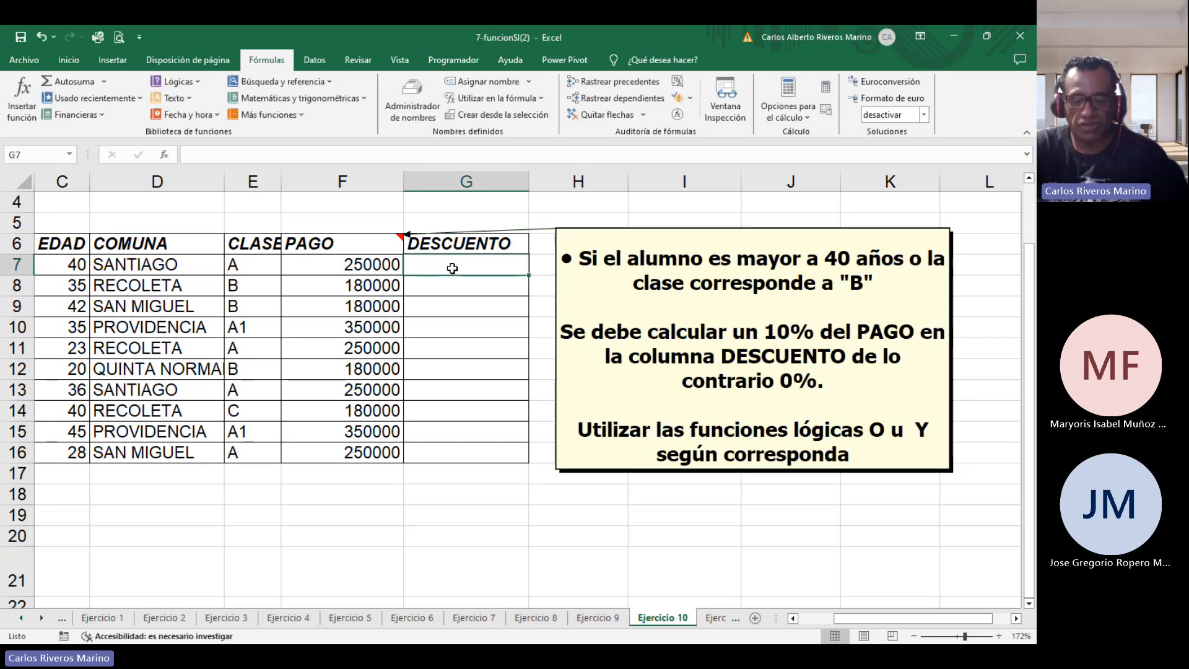
{"action": "type", "text": "=s"}
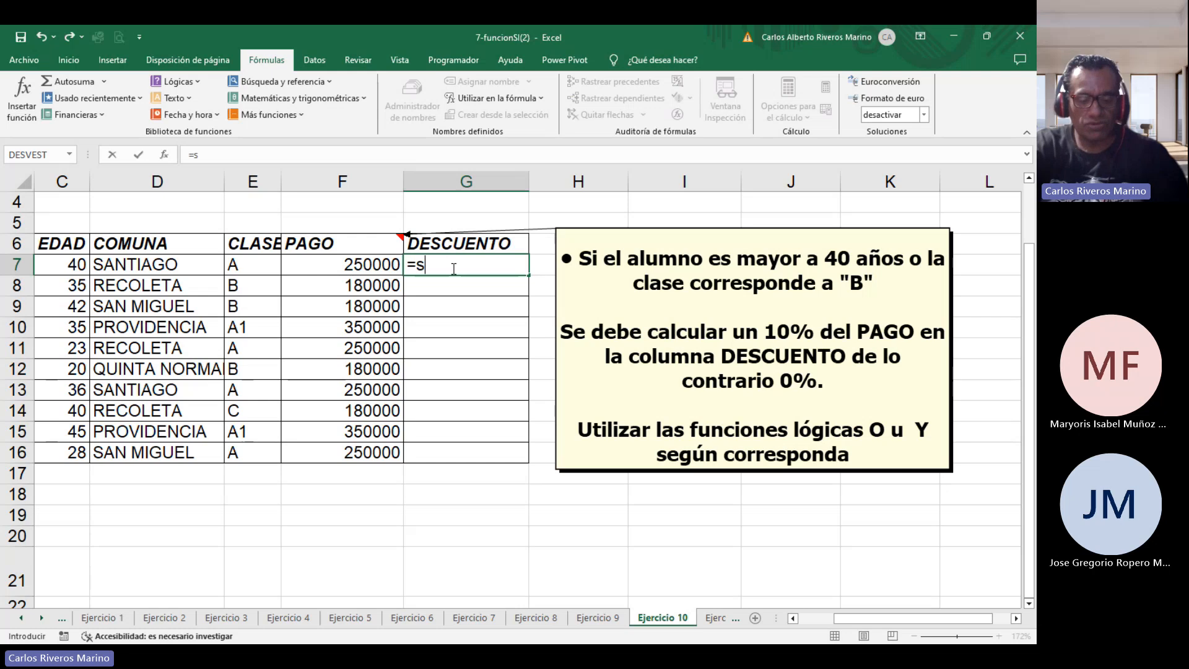
{"action": "type", "text": "i("}
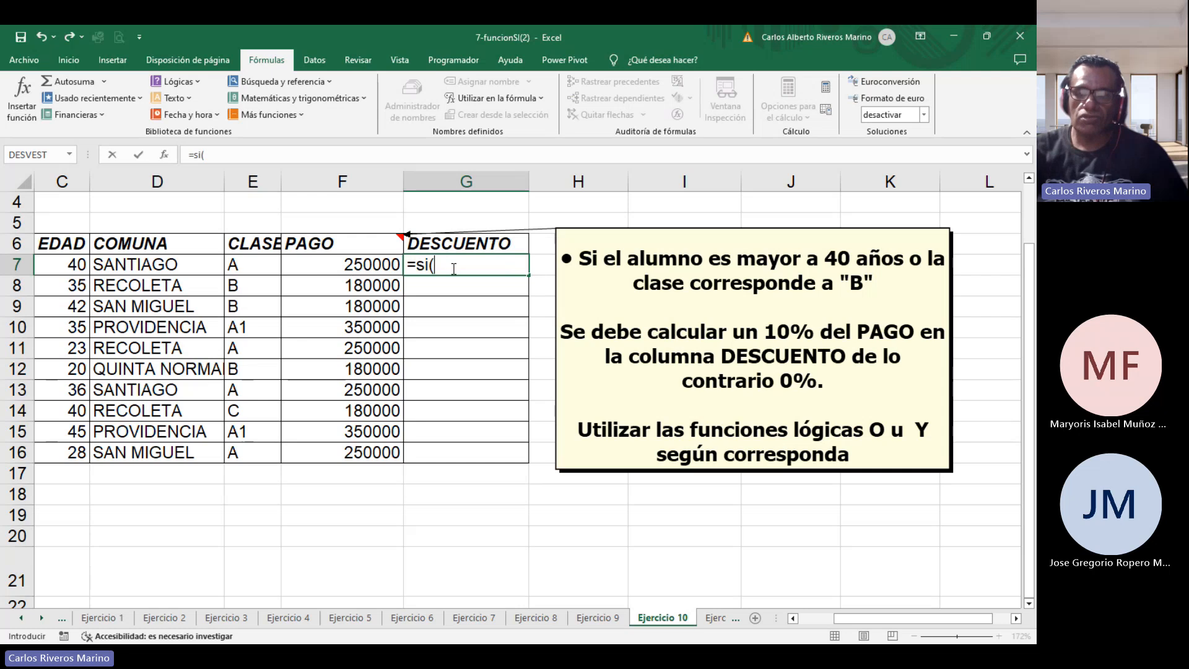
{"action": "left_click", "coordinate": [924, 263]}
{"action": "left_click", "coordinate": [523, 380]}
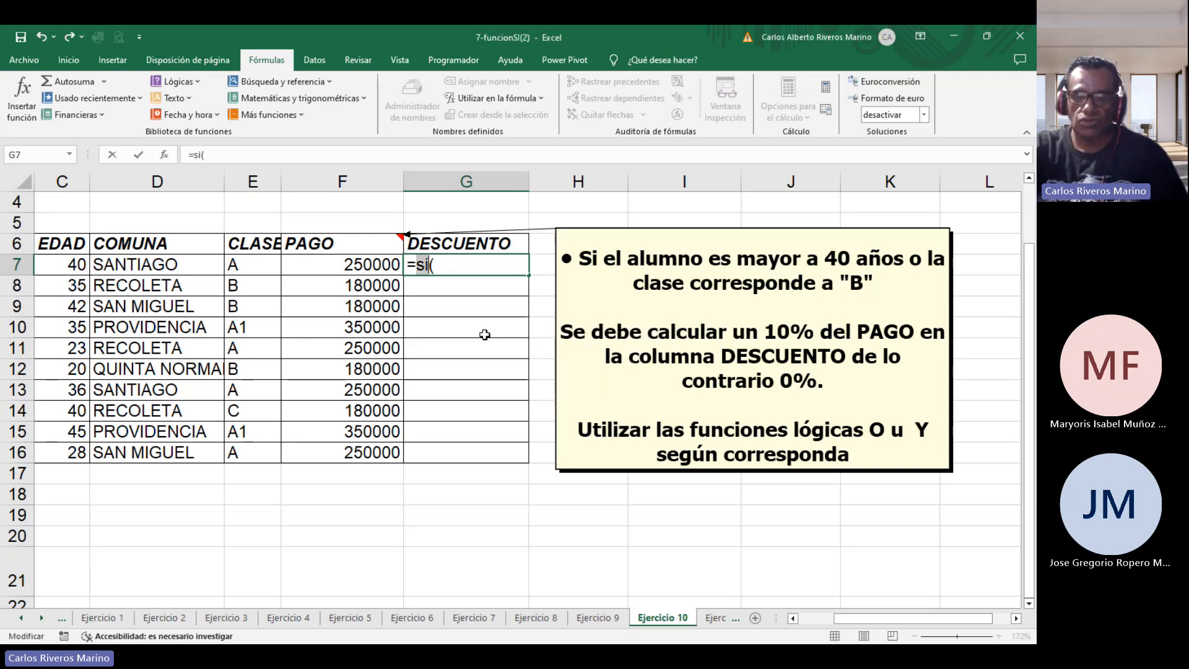
{"action": "left_click", "coordinate": [468, 264]}
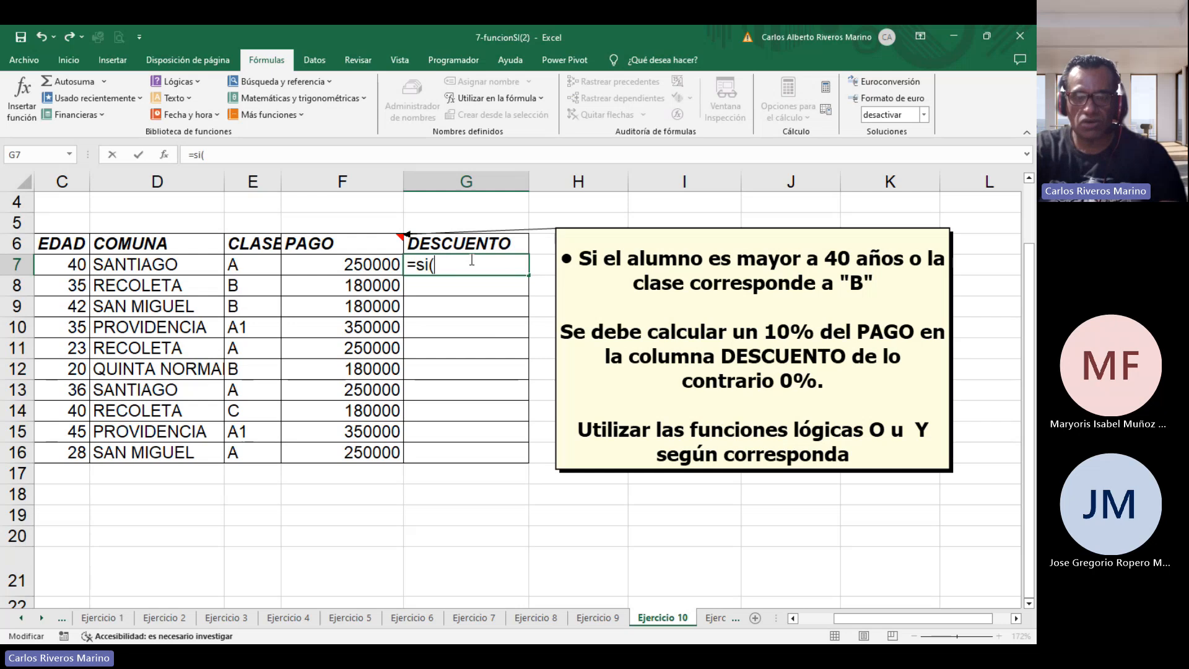
{"action": "type", "text": "o("}
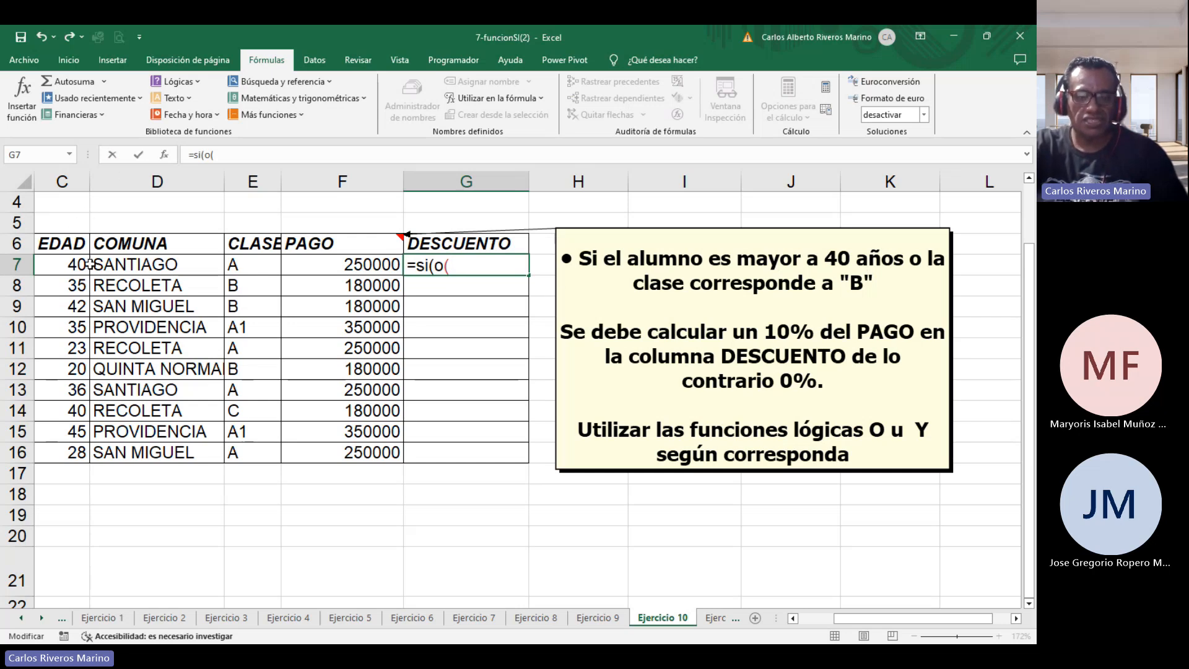
Add the OR conditions c7>40 and e7="B" and close the OR function.
{"action": "type", "text": "c7"}
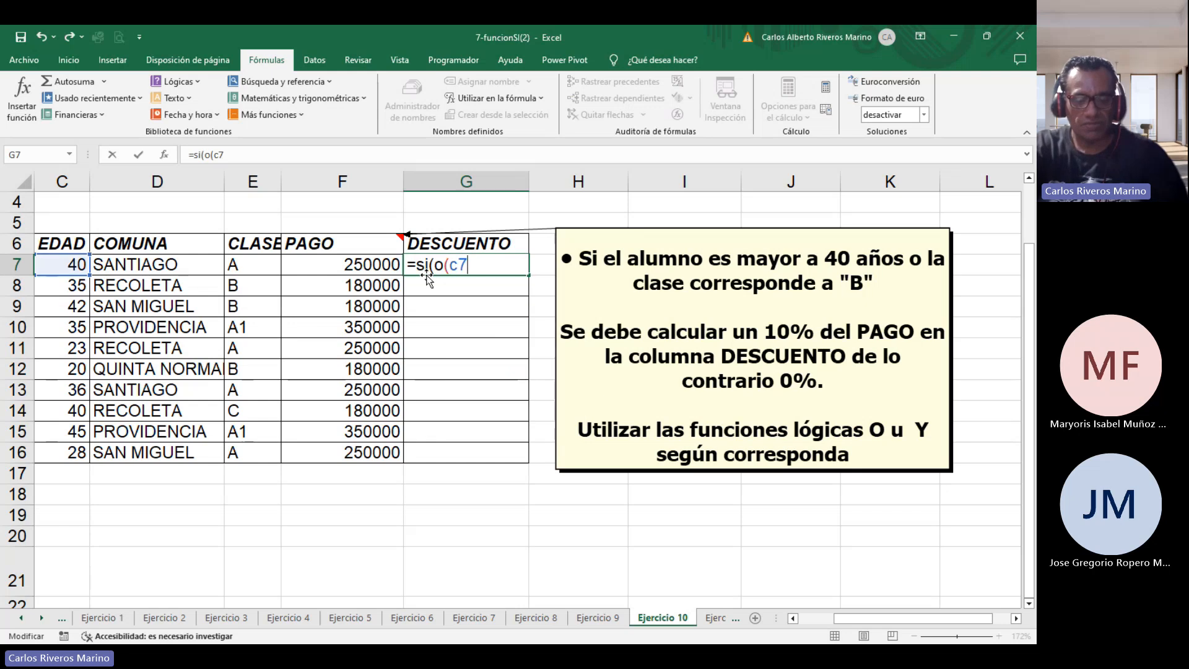
{"action": "type", "text": ">"}
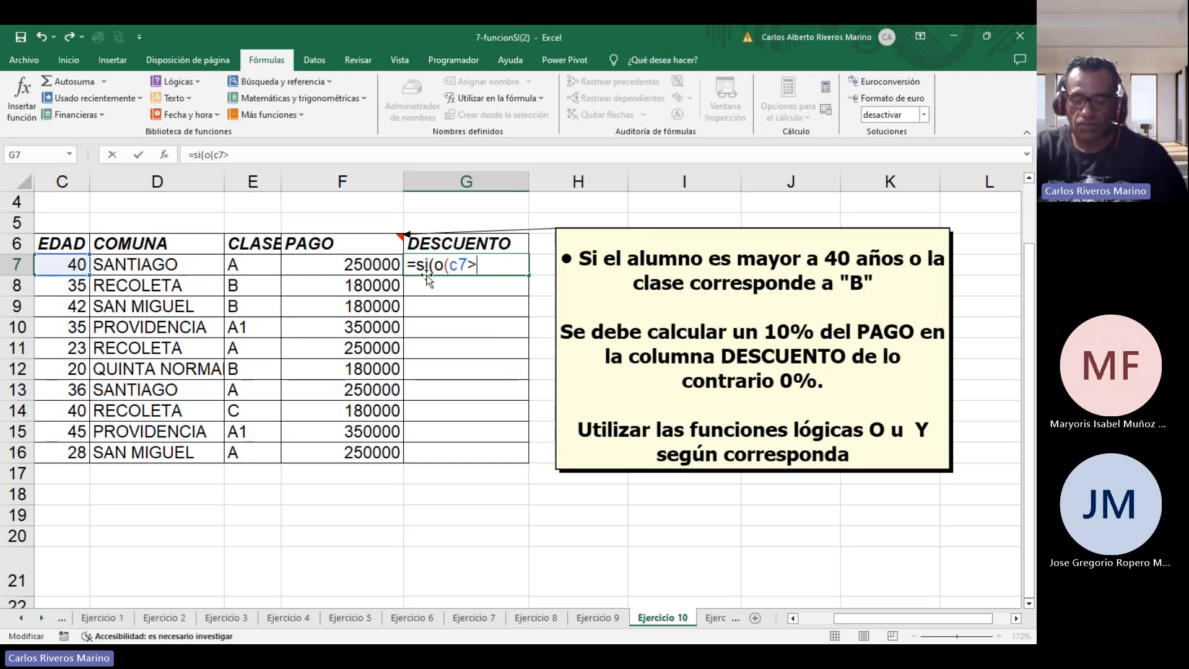
{"action": "type", "text": "40"}
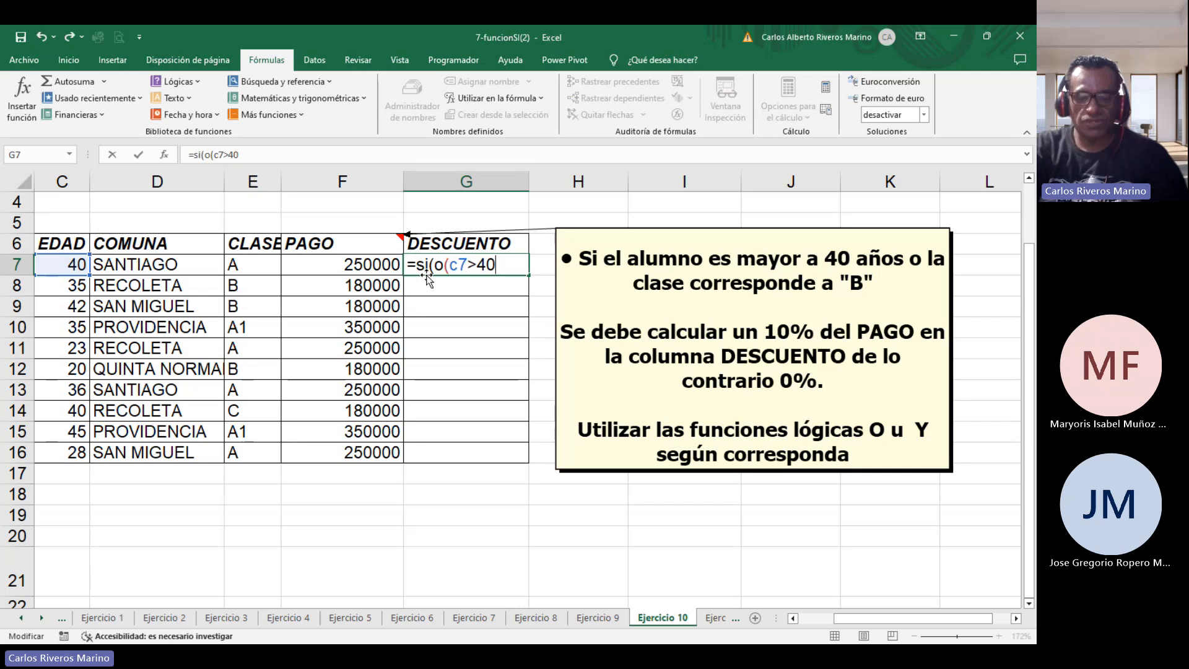
{"action": "type", "text": ";"}
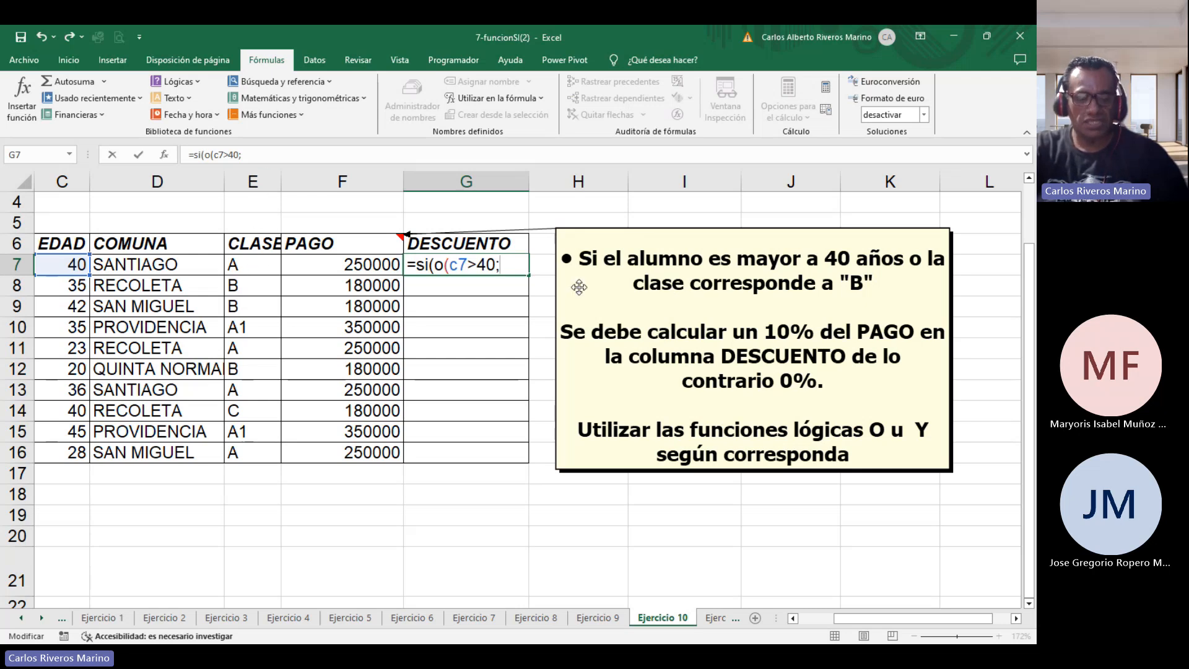
{"action": "type", "text": "e7"}
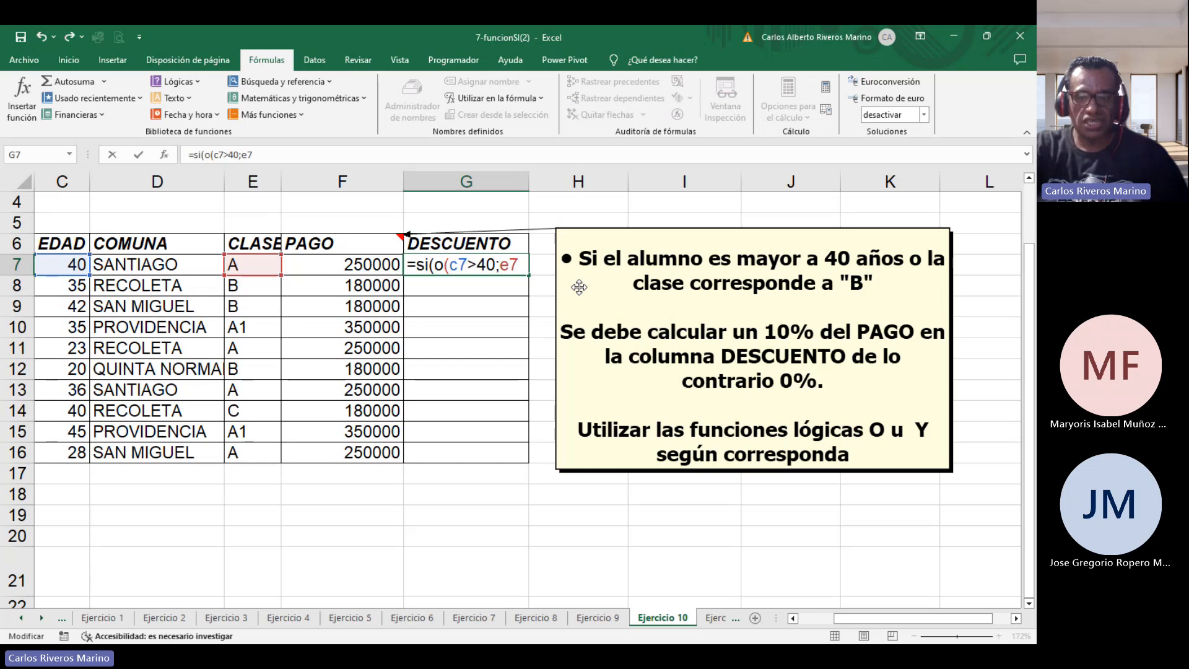
{"action": "type", "text": "="}
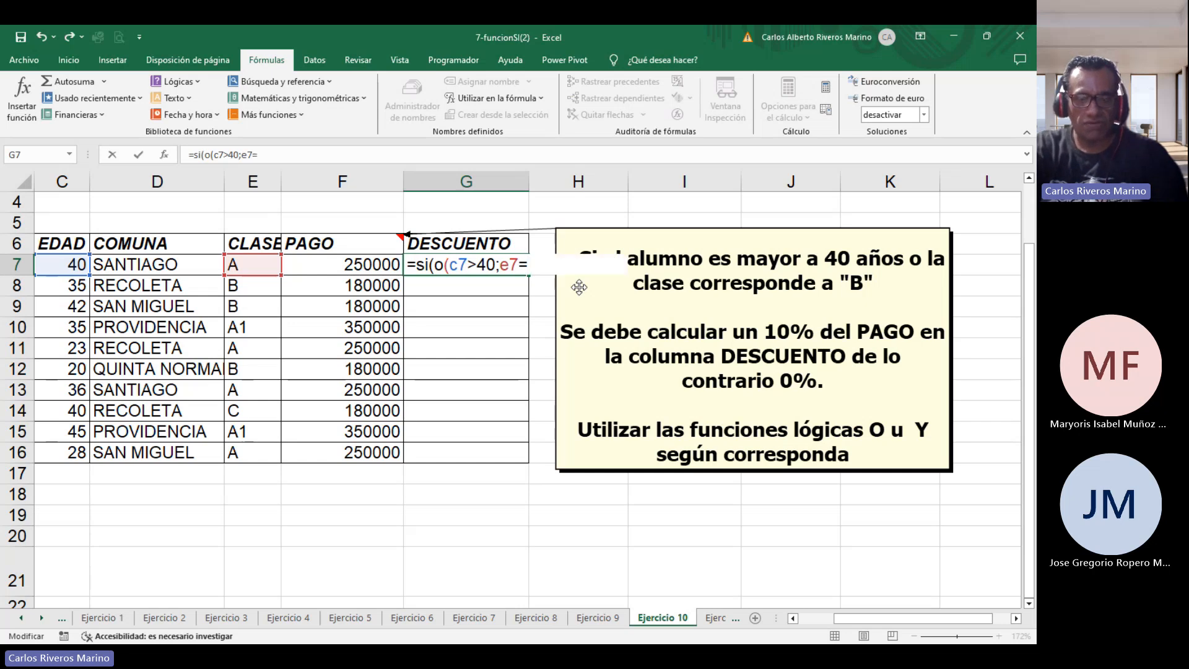
{"action": "type", "text": "\"B\""}
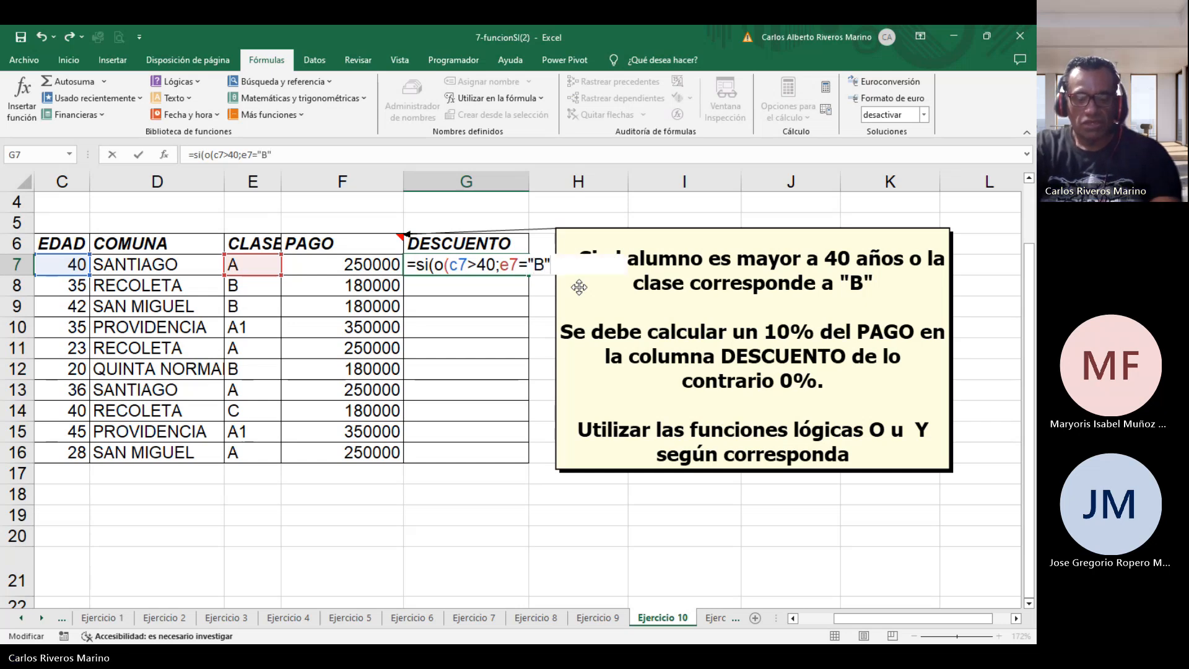
{"action": "type", "text": ")"}
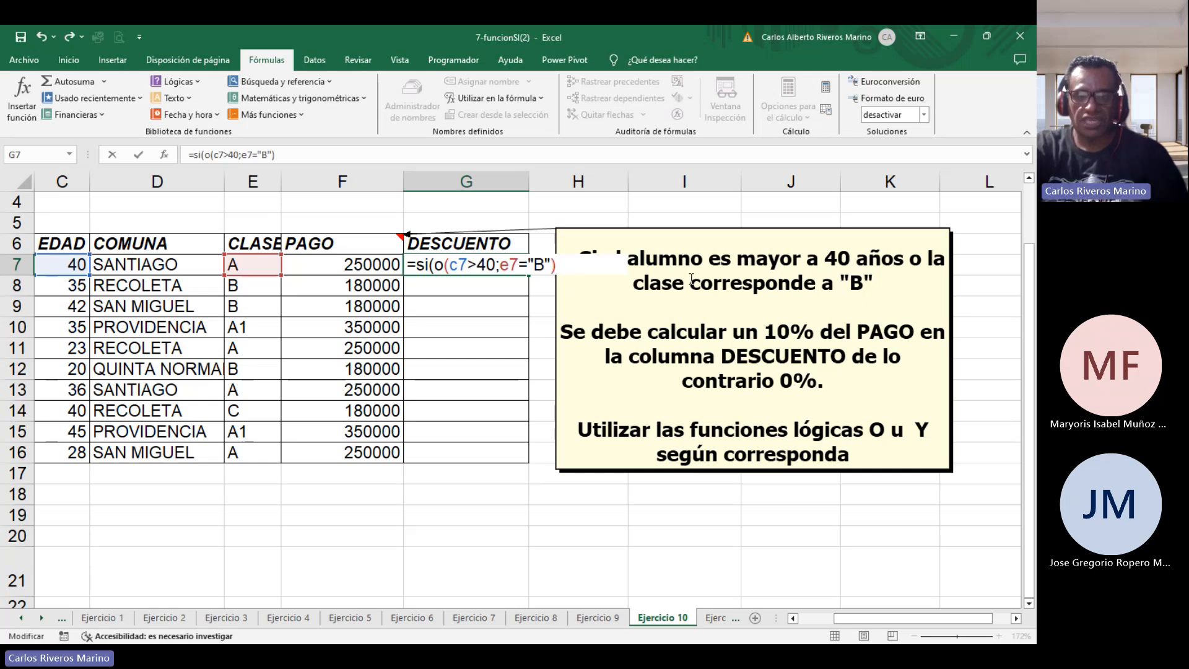
Finish the IF with 10%*F7 as the true value and 0 as the false value, and confirm it.
{"action": "type", "text": ";"}
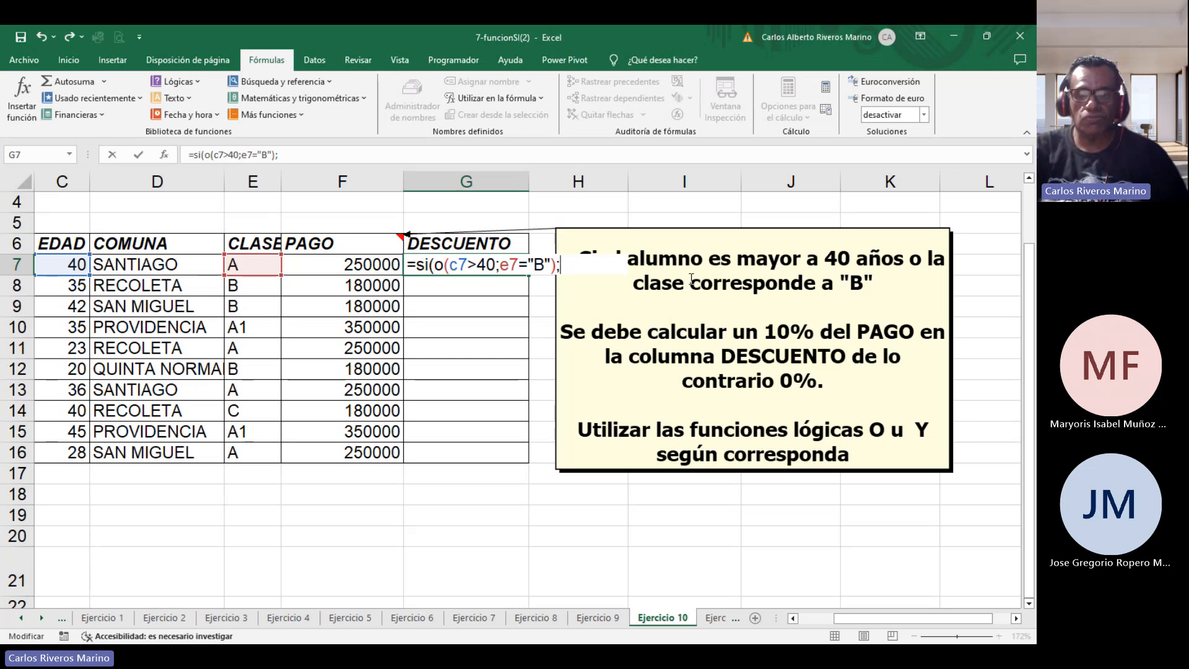
{"action": "type", "text": "10"}
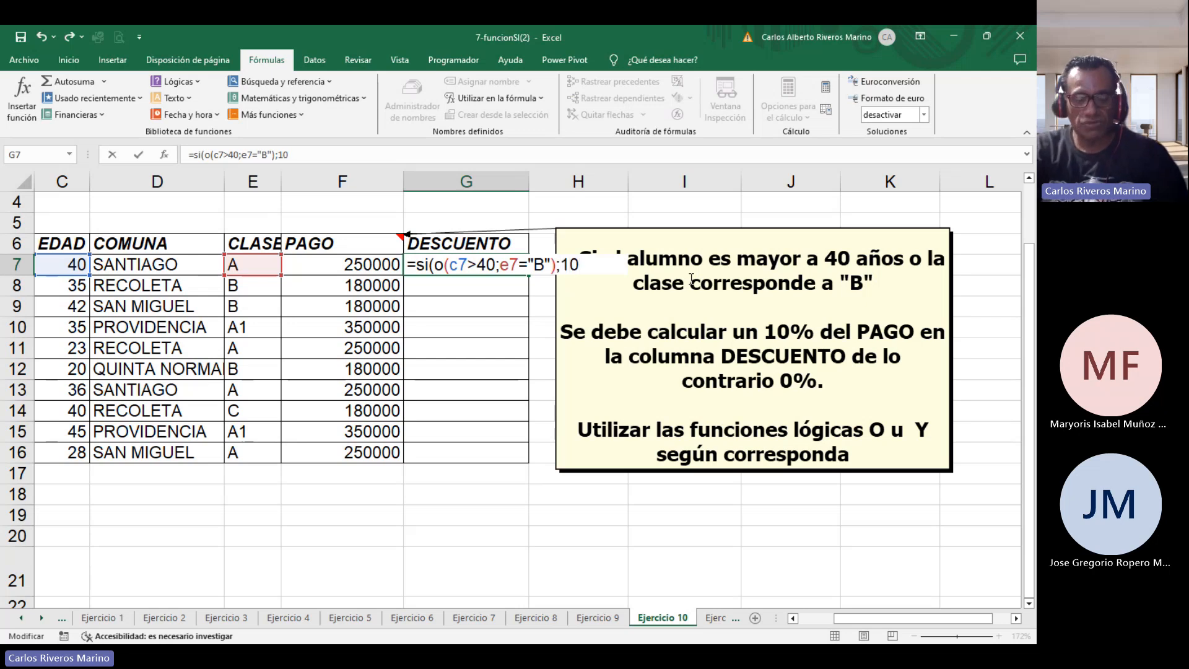
{"action": "type", "text": "%"}
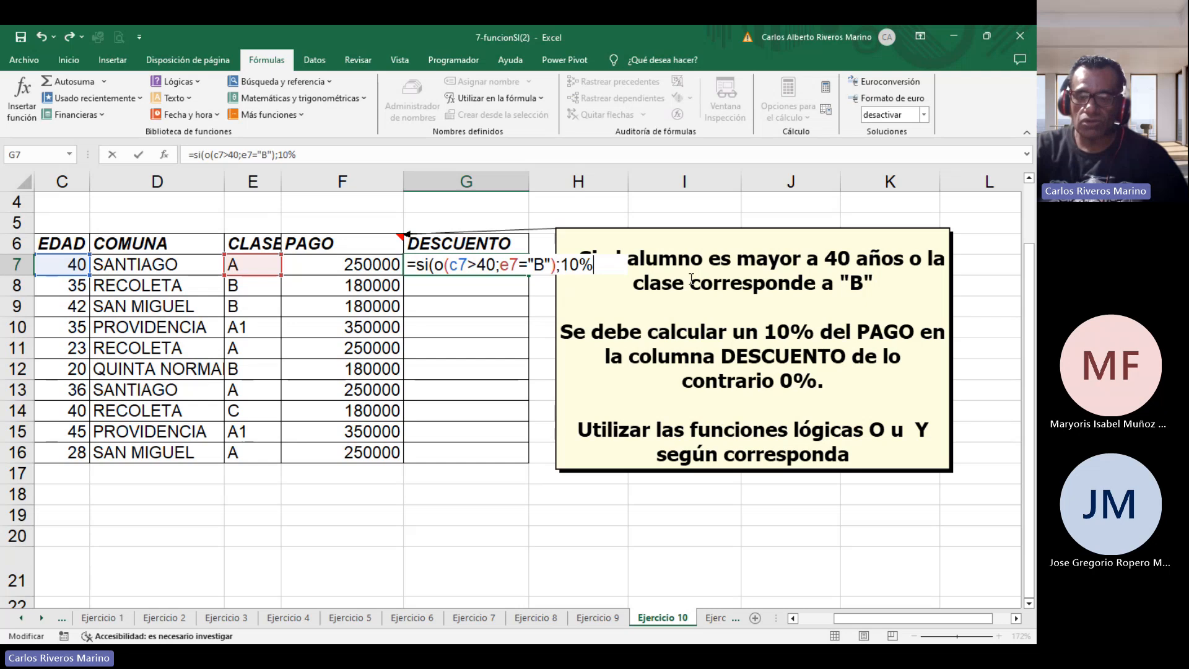
{"action": "type", "text": "*"}
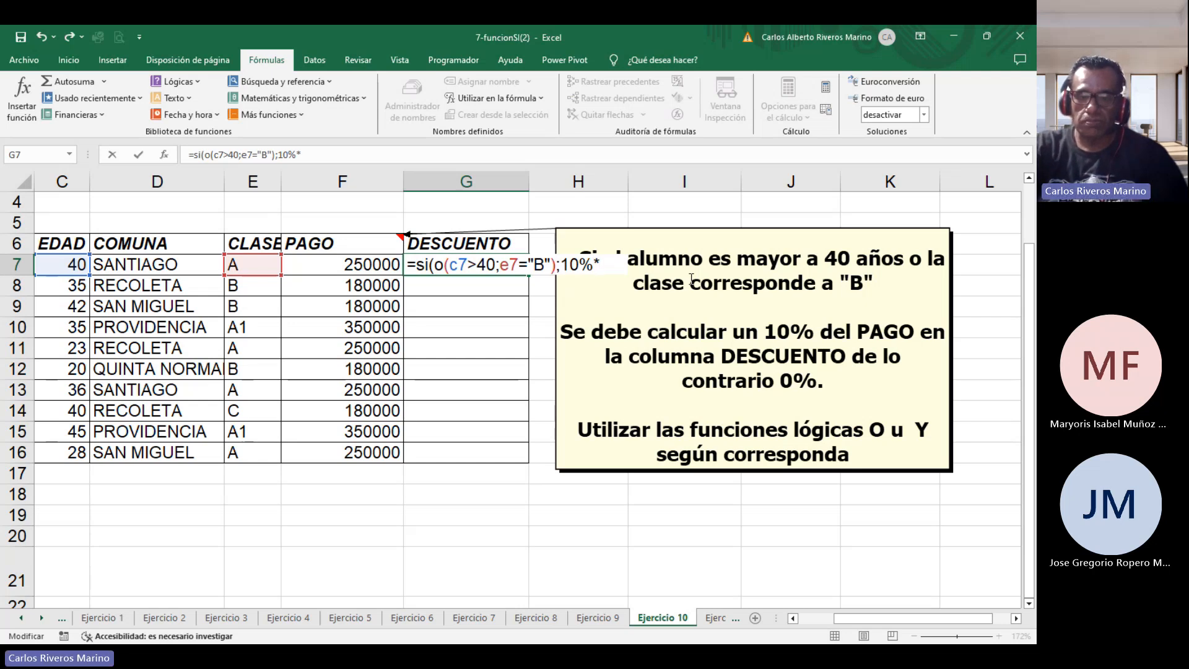
{"action": "left_click", "coordinate": [366, 259]}
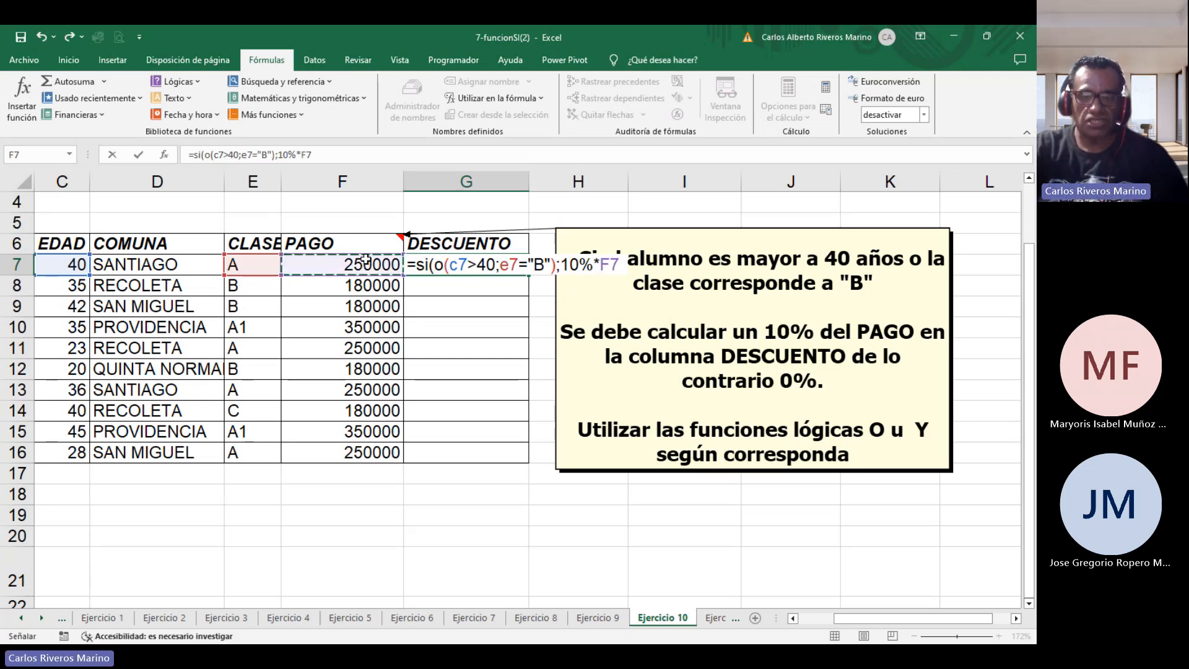
{"action": "type", "text": ";"}
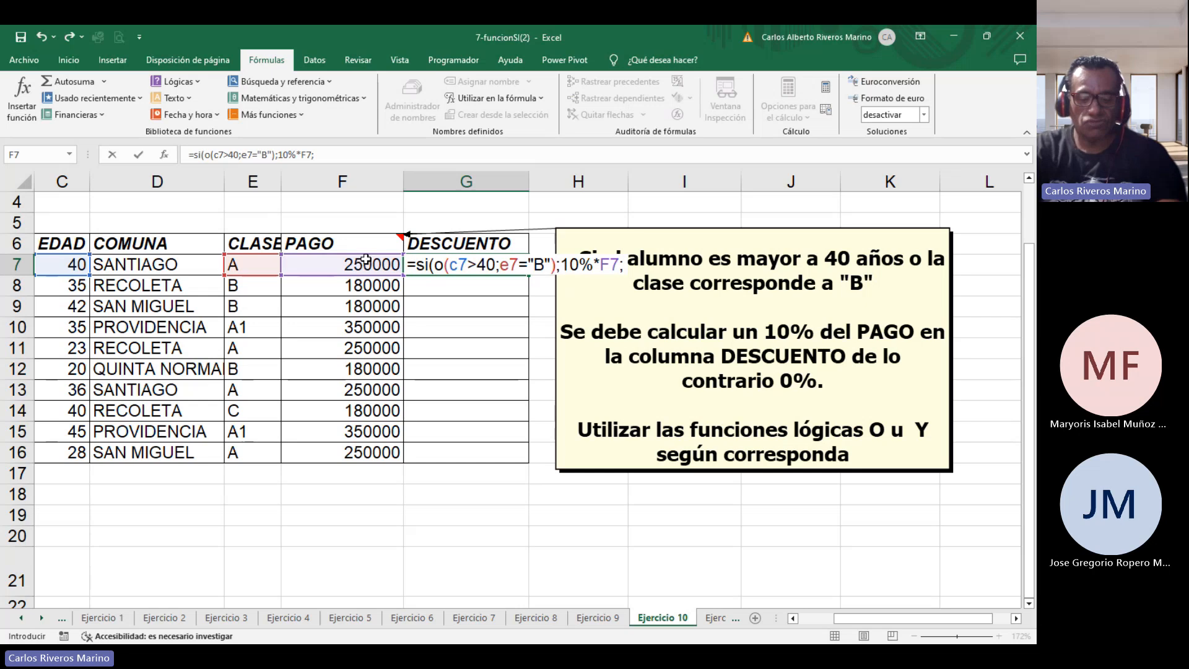
{"action": "type", "text": "0)"}
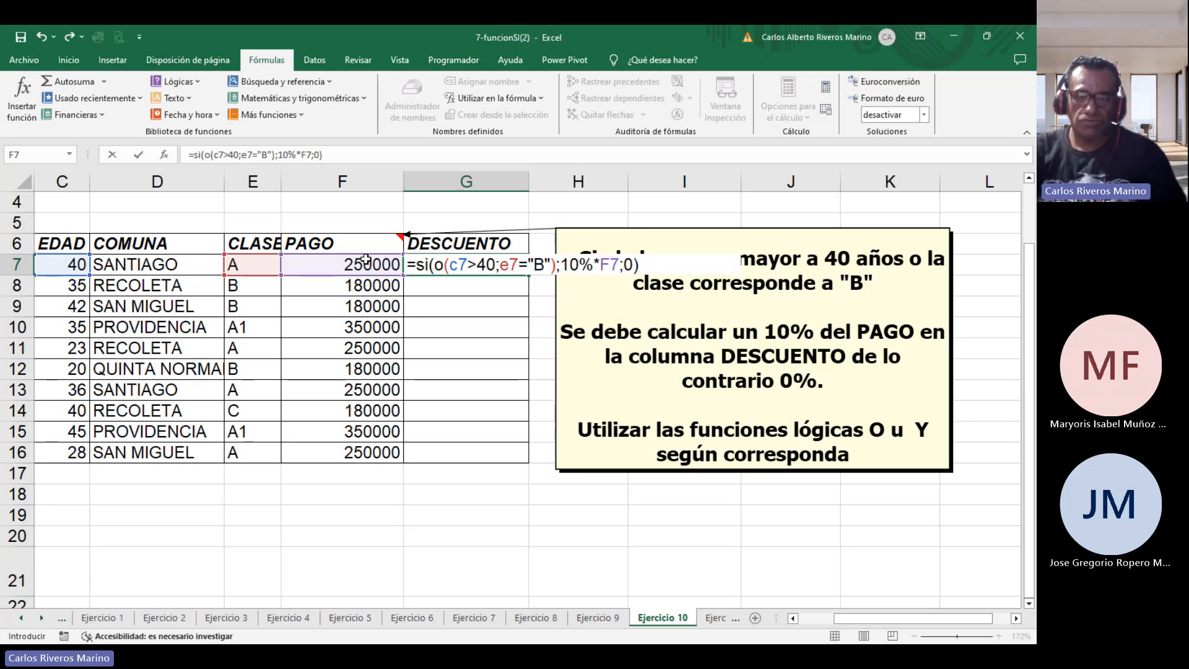
{"action": "key", "text": "Return"}
Copy the G7 formula down the DESCUENTO column to G16.
{"action": "left_click", "coordinate": [480, 262]}
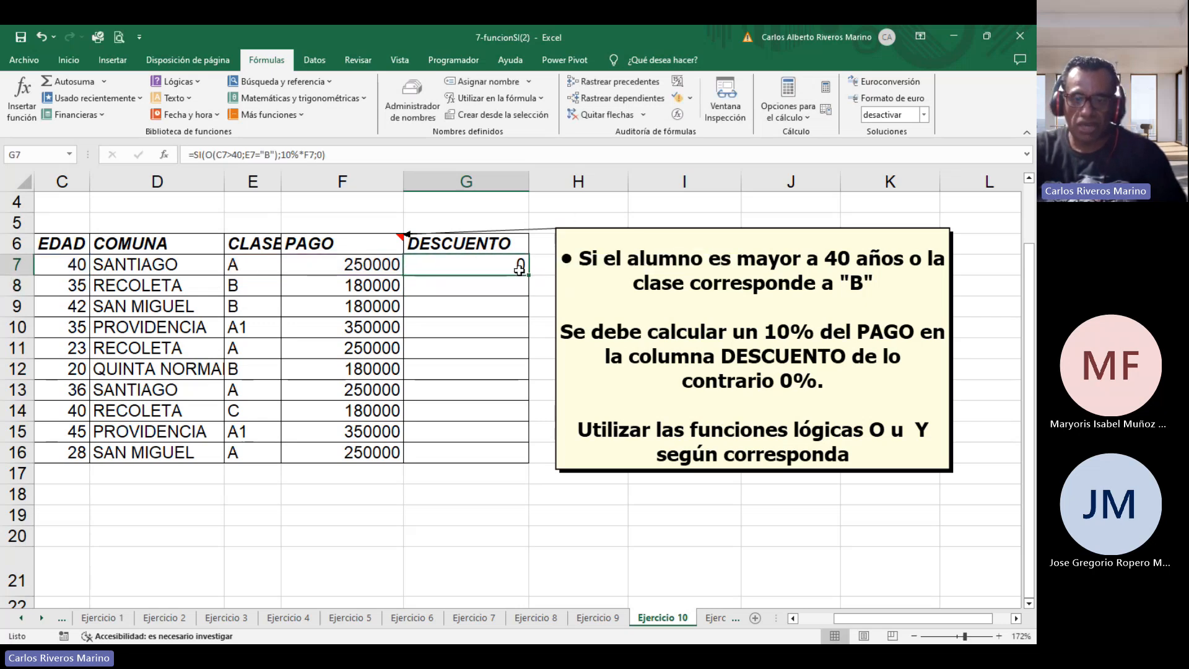
{"action": "left_click_drag", "start_coordinate": [527, 276], "coordinate": [515, 456]}
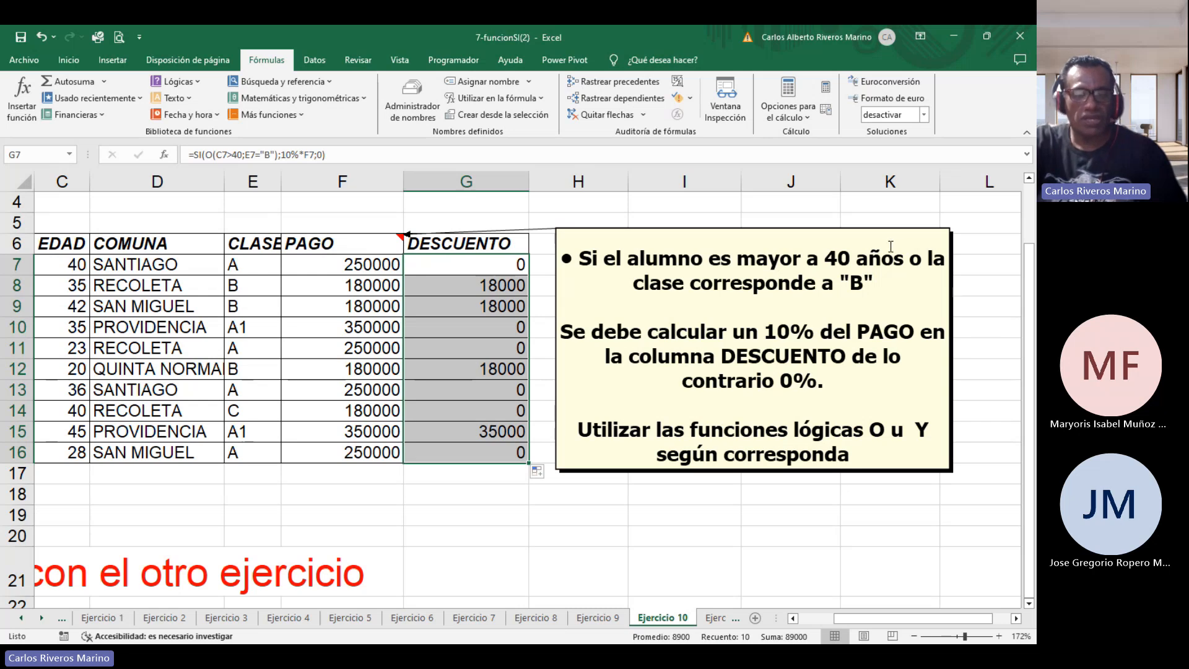
Inspect the age and class values in row 12 and reopen the G7 formula to review it.
{"action": "left_click", "coordinate": [65, 369]}
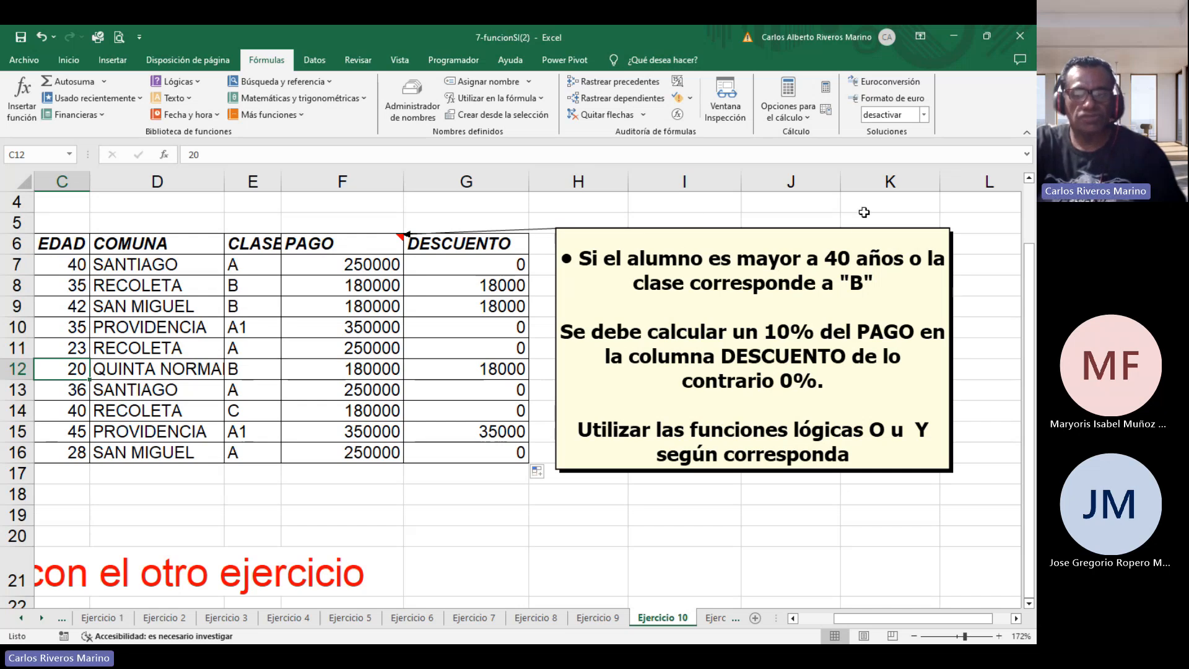
{"action": "left_click", "coordinate": [259, 369]}
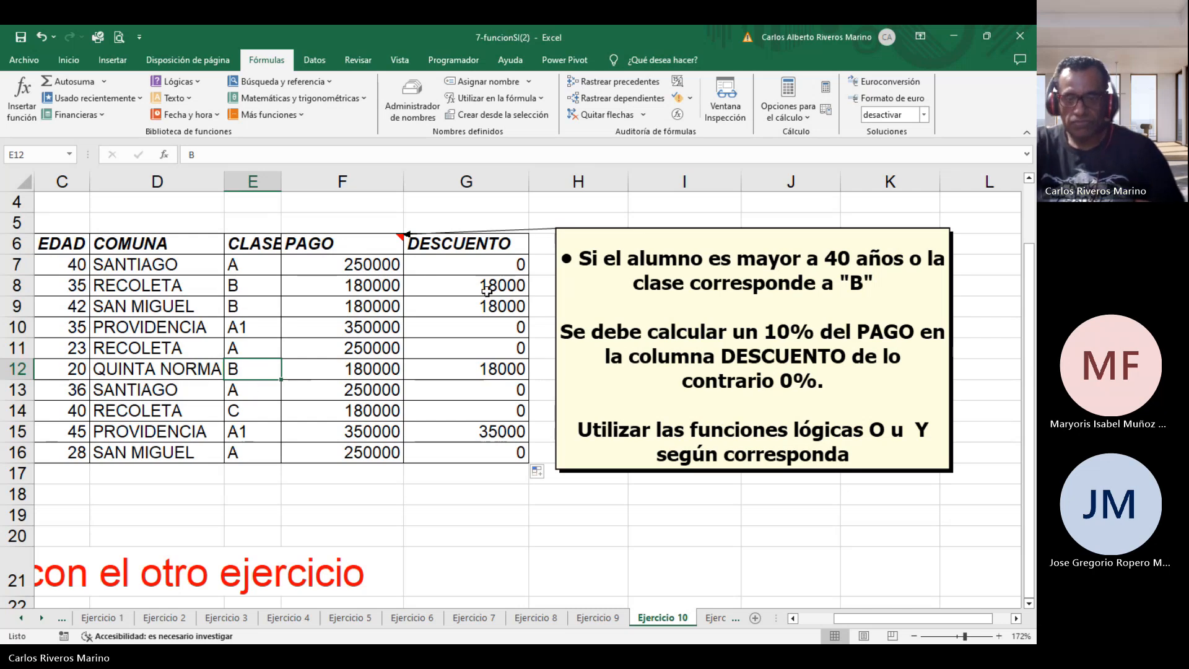
{"action": "left_click", "coordinate": [475, 273]}
{"action": "double_click", "coordinate": [472, 265]}
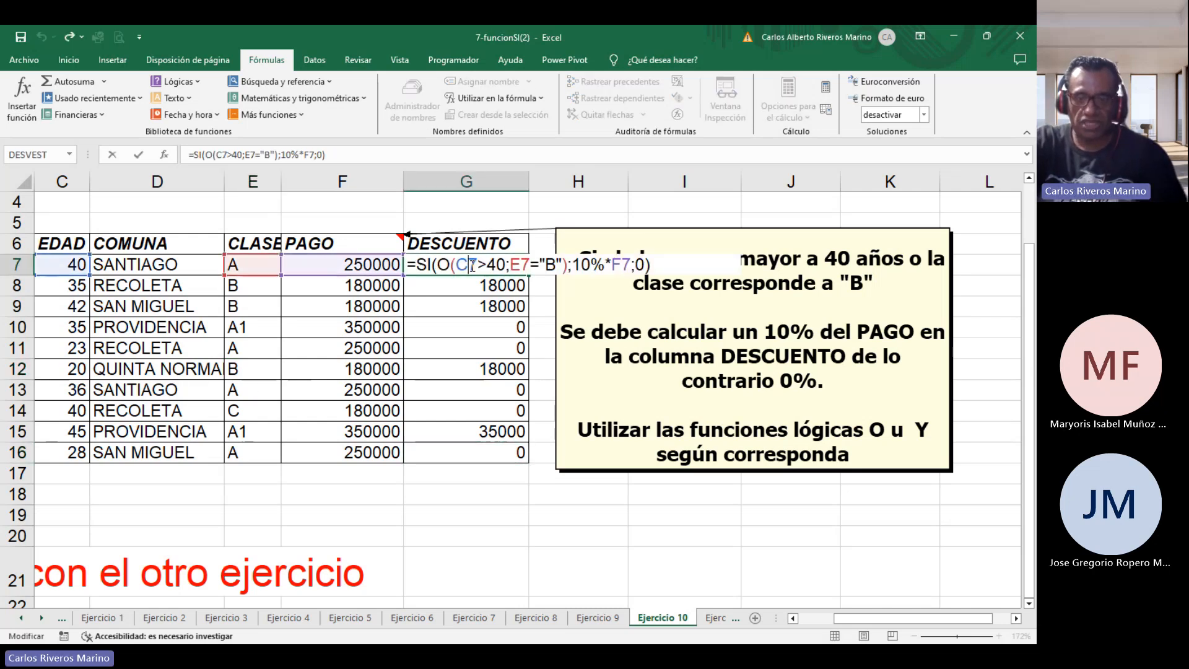
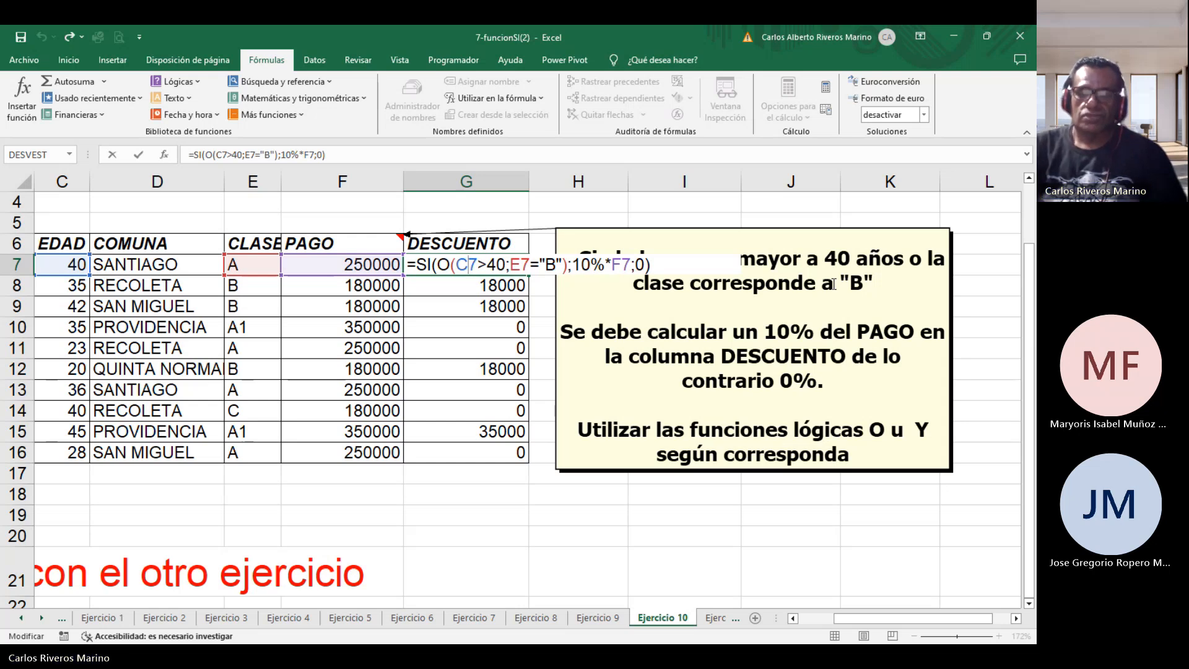
Close the formula review, switch to the Ejercicio 11 sheet and read its discount instructions.
{"action": "key", "text": "Return"}
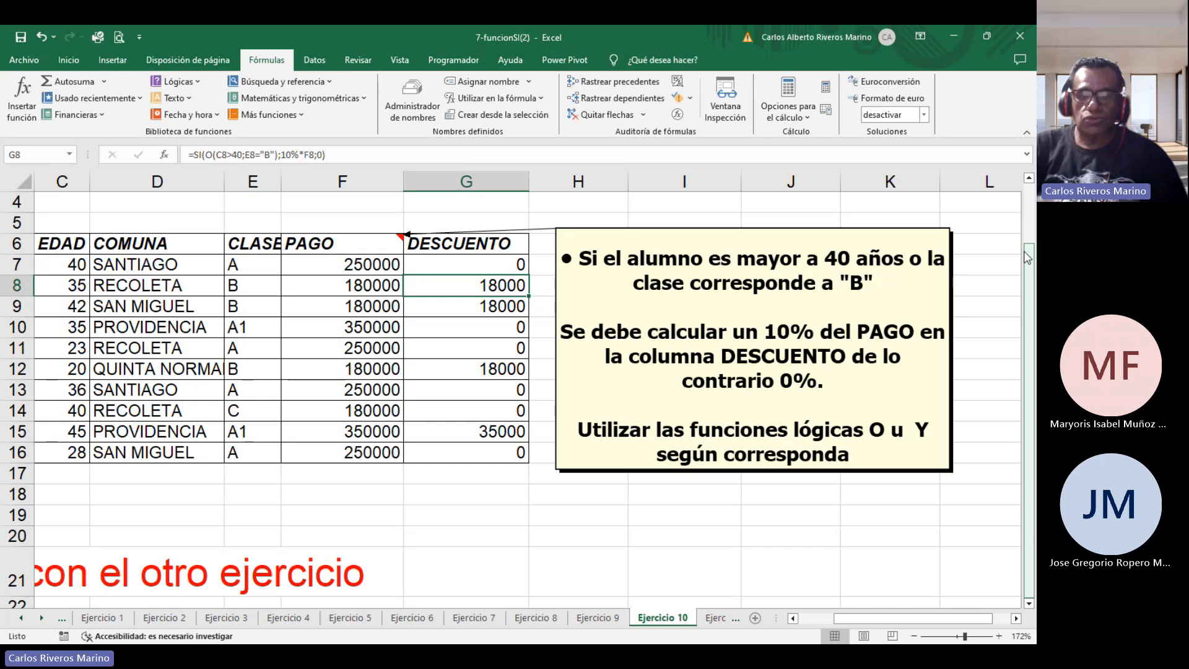
{"action": "left_click", "coordinate": [706, 618]}
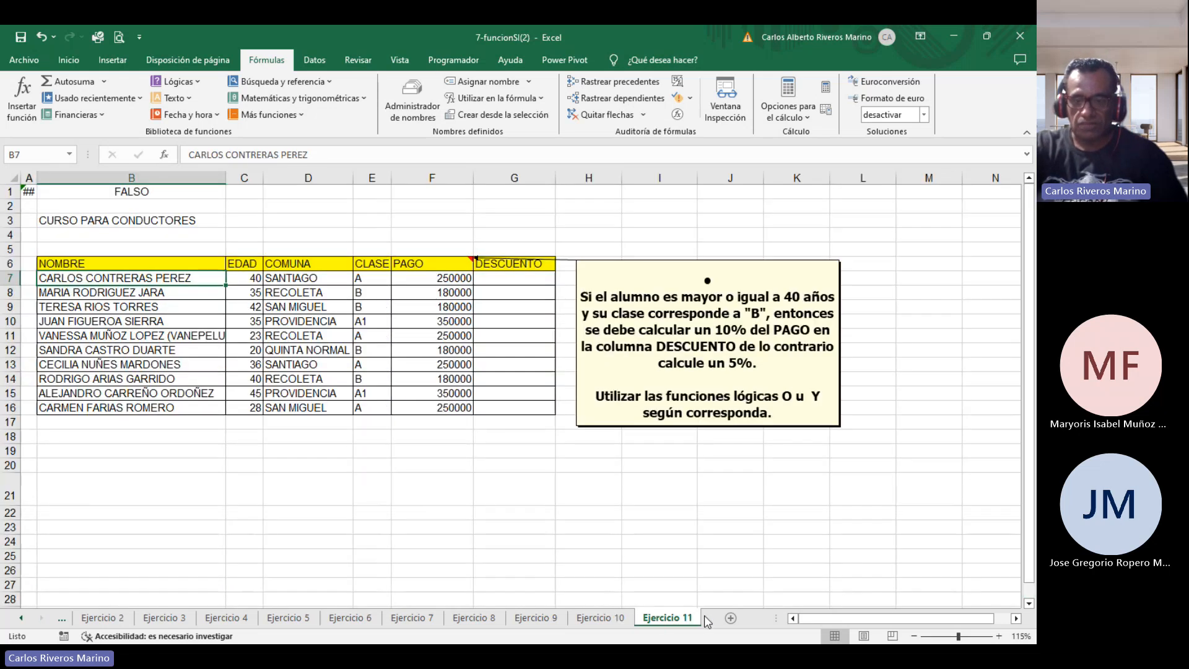
{"action": "left_click", "coordinate": [964, 637]}
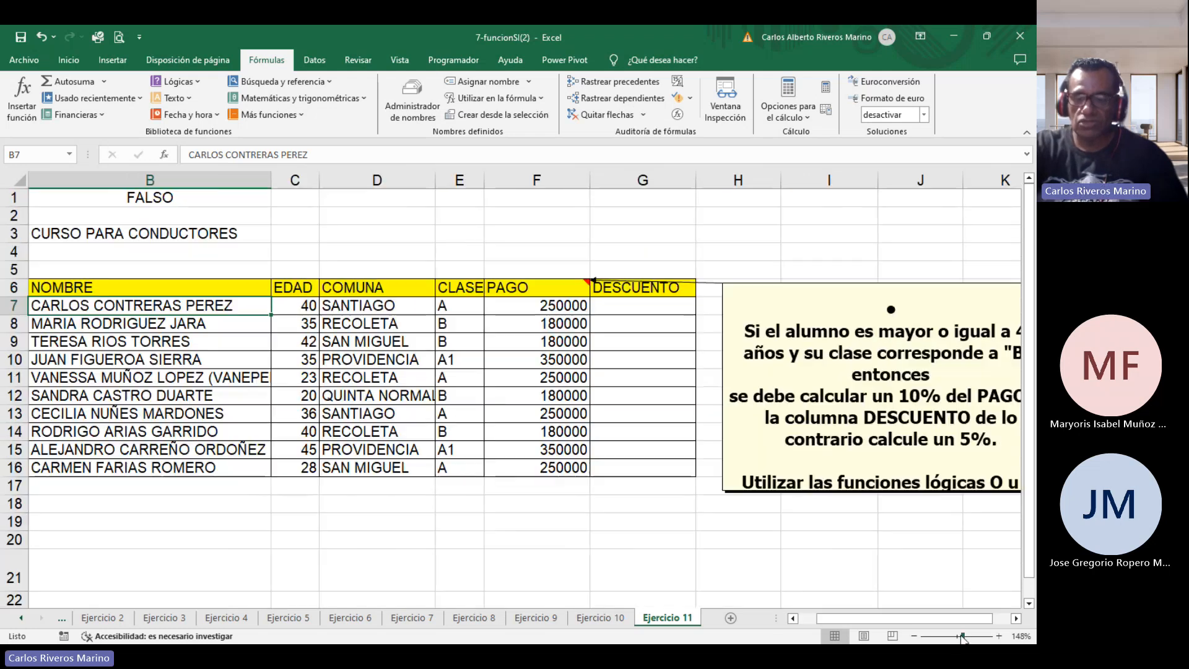
{"action": "left_click_drag", "start_coordinate": [844, 618], "coordinate": [872, 615]}
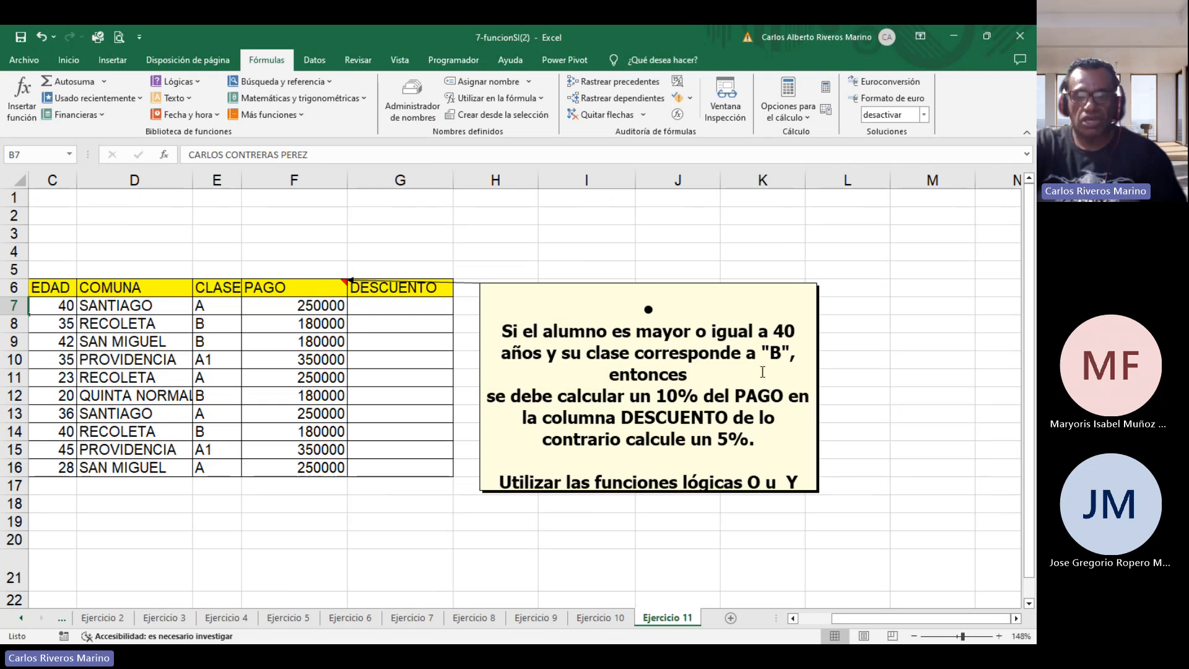
{"action": "left_click", "coordinate": [559, 352]}
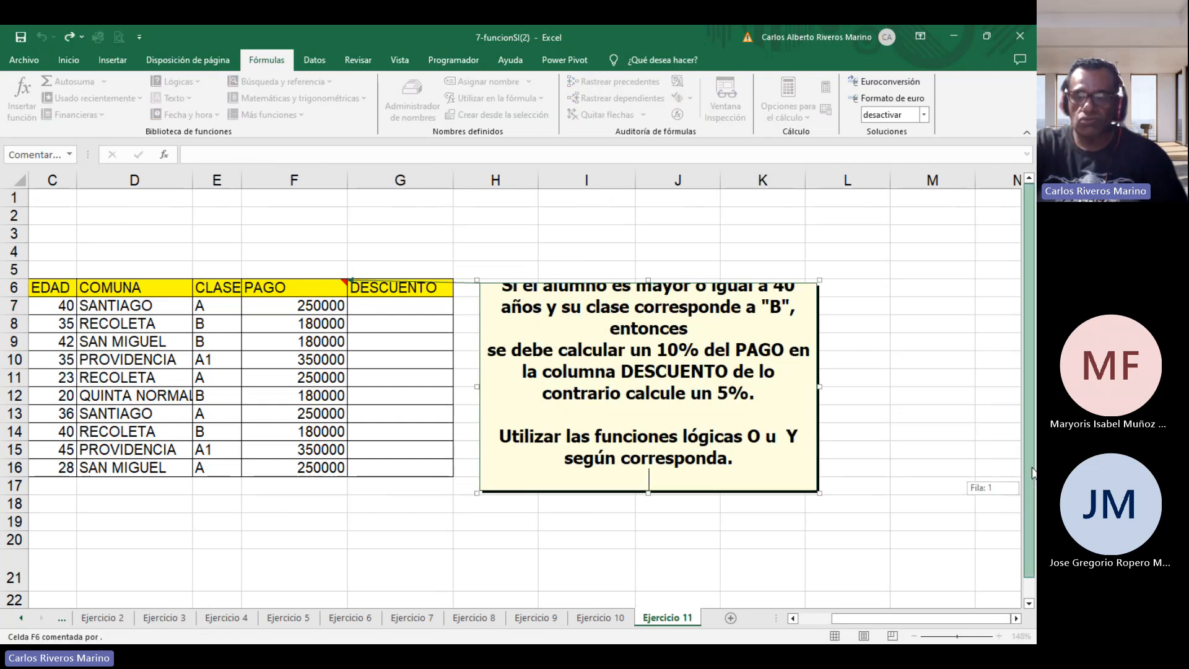
{"action": "left_click", "coordinate": [414, 302]}
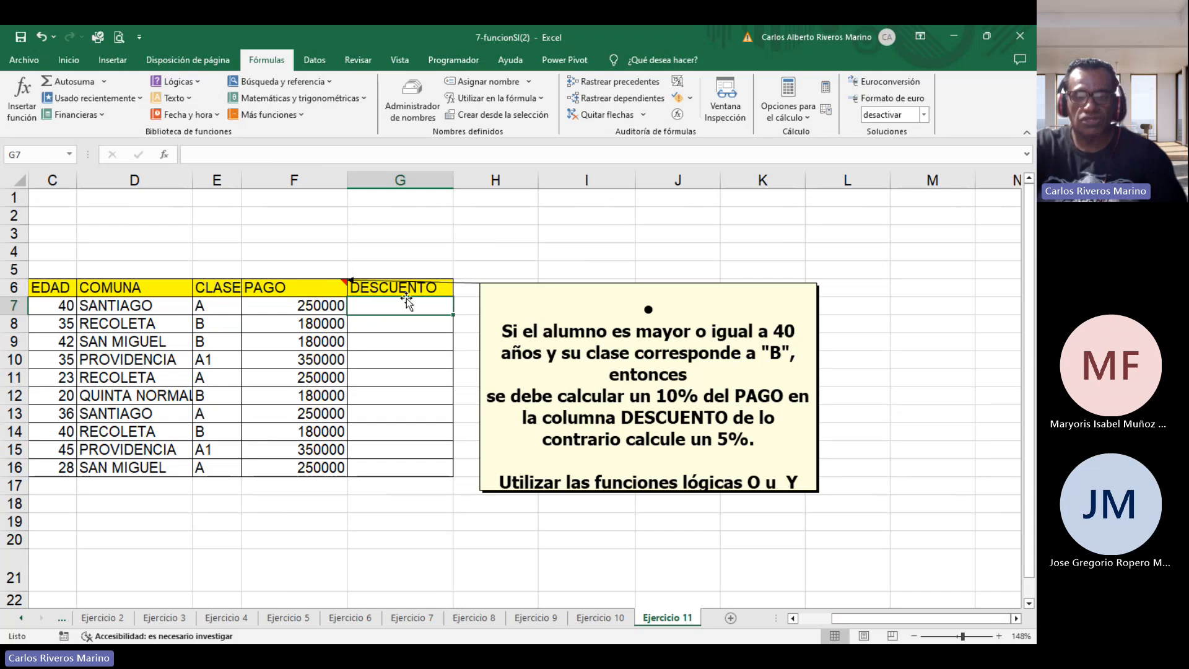
{"action": "double_click", "coordinate": [380, 306]}
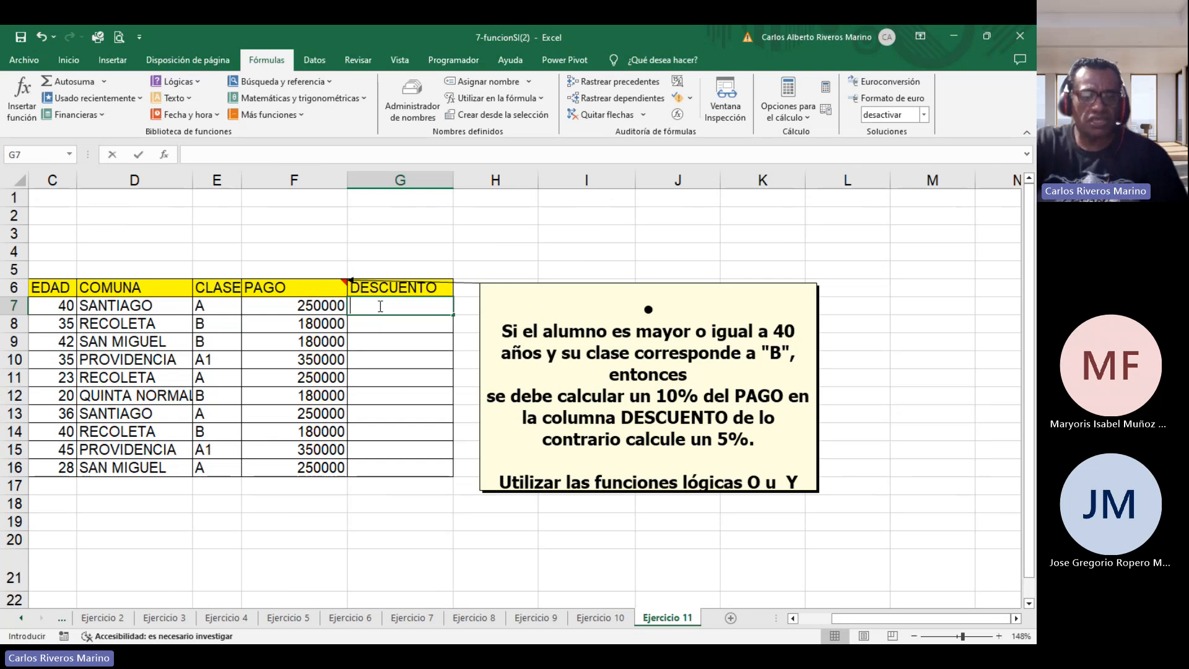
{"action": "type", "text": "=si"}
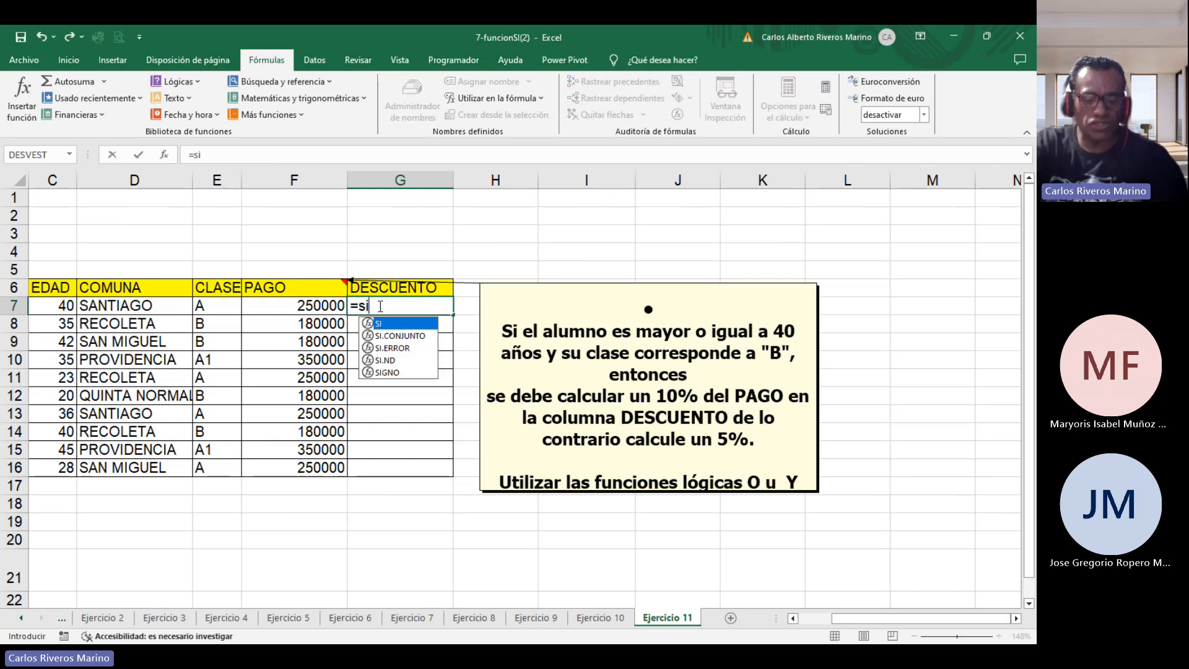
{"action": "type", "text": "(y"}
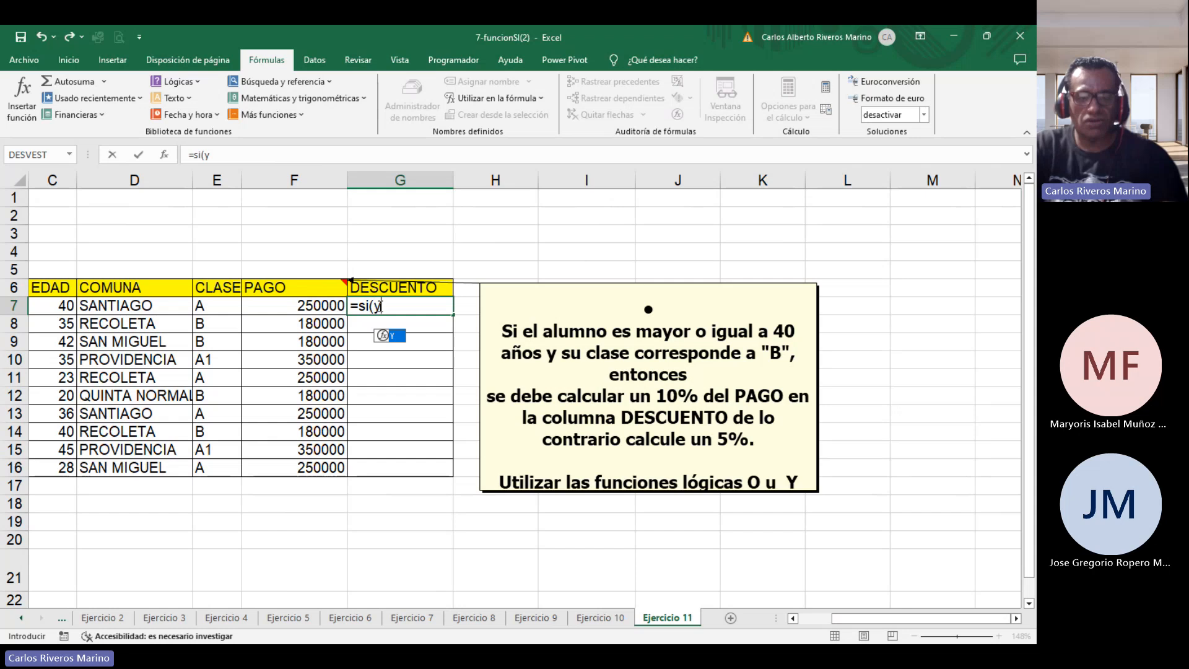
{"action": "type", "text": "("}
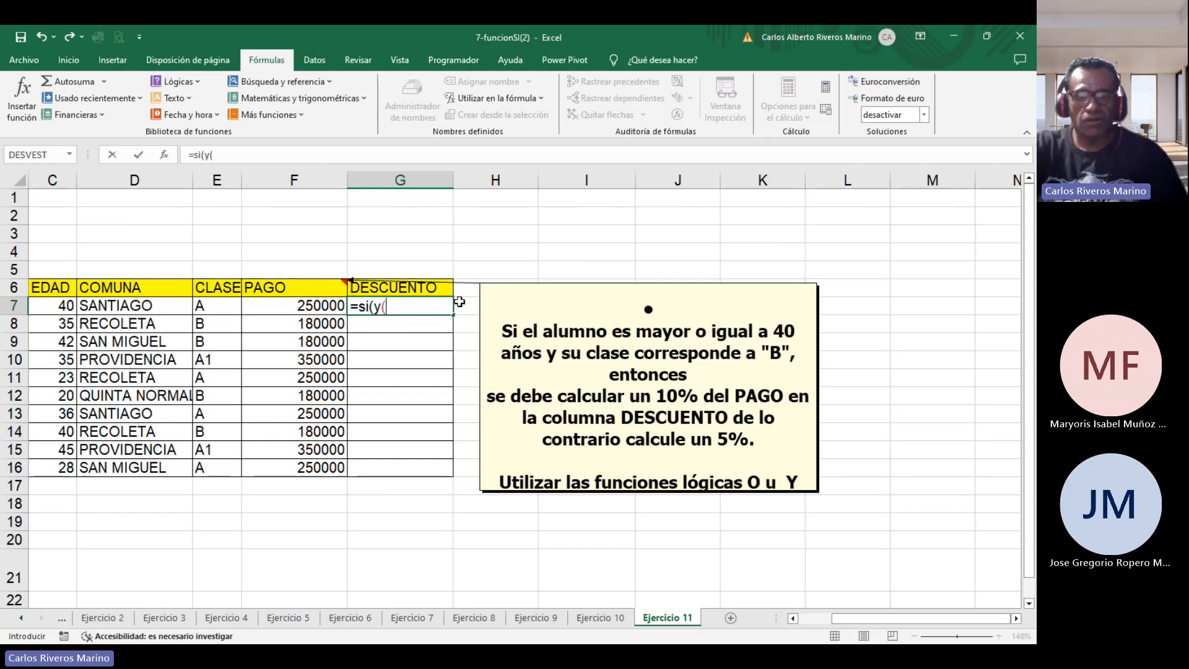
{"action": "key", "text": "BackSpace"}
{"action": "key", "text": "BackSpace"}
{"action": "key", "text": "BackSpace"}
{"action": "key", "text": "BackSpace"}
{"action": "key", "text": "BackSpace"}
{"action": "key", "text": "BackSpace"}
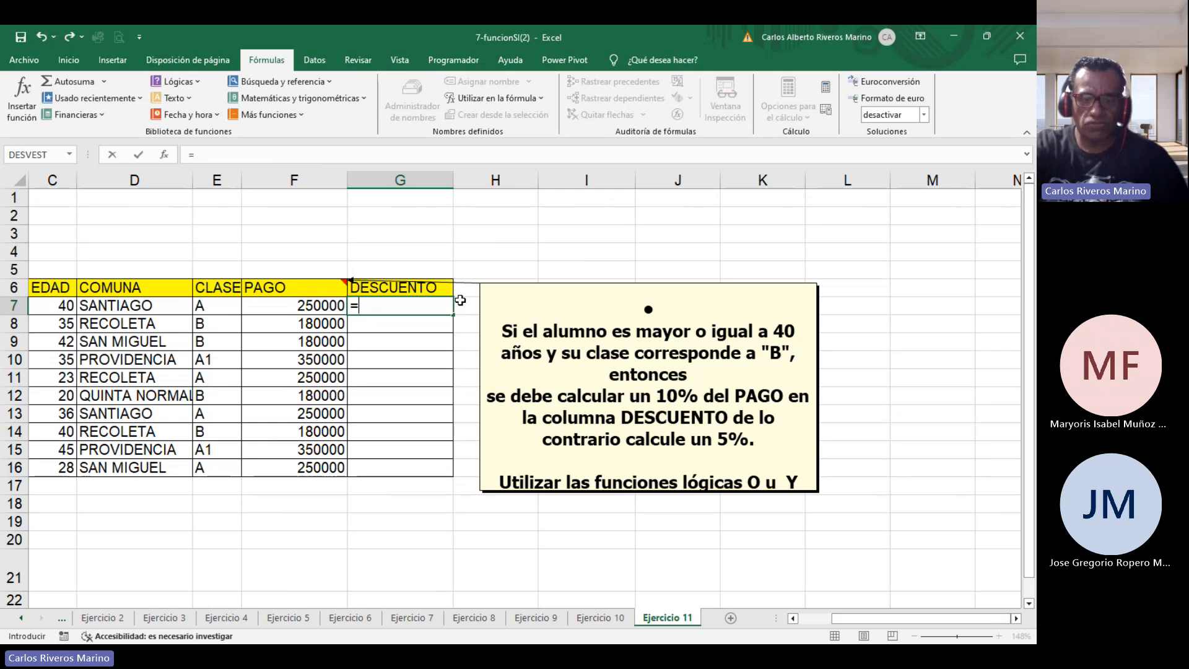
{"action": "key", "text": "Return"}
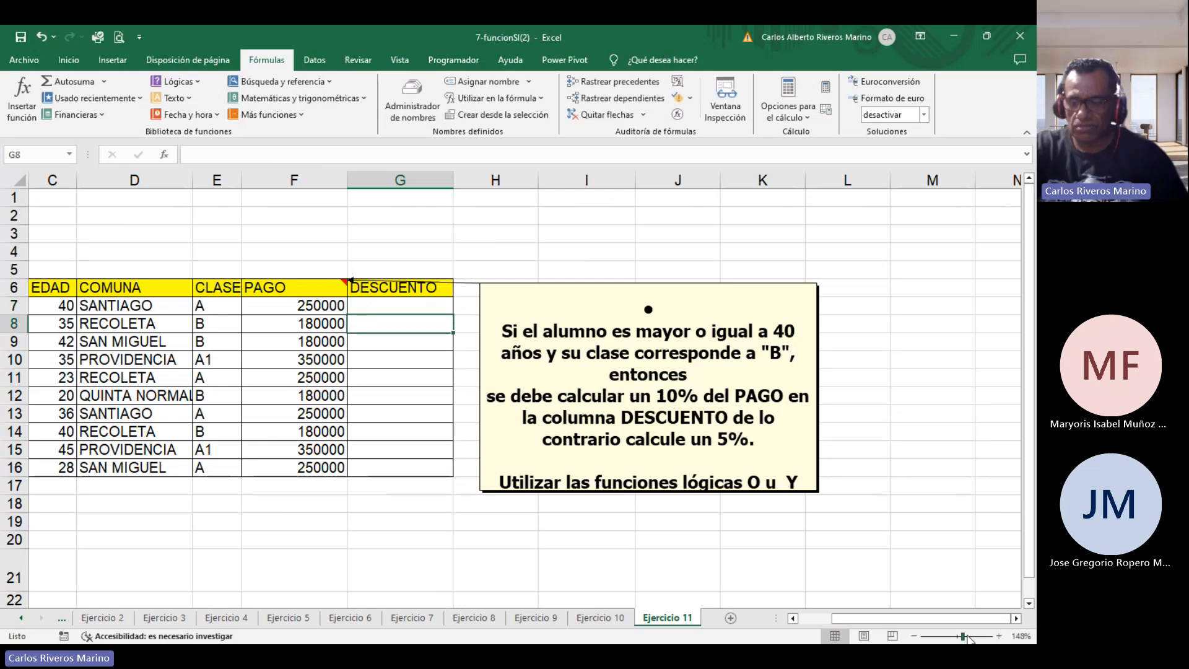
In G7, start an IF whose condition is an AND of c7>=40 and e7="B".
{"action": "left_click_drag", "start_coordinate": [963, 638], "coordinate": [967, 637]}
{"action": "left_click", "coordinate": [430, 294]}
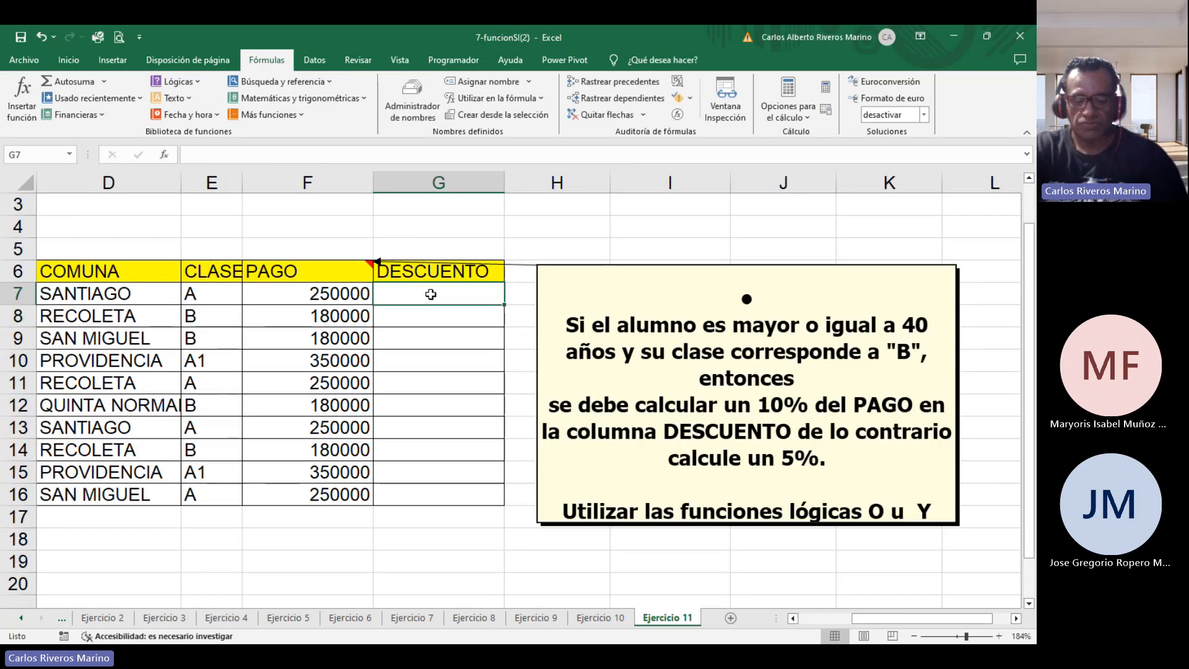
{"action": "type", "text": "=s"}
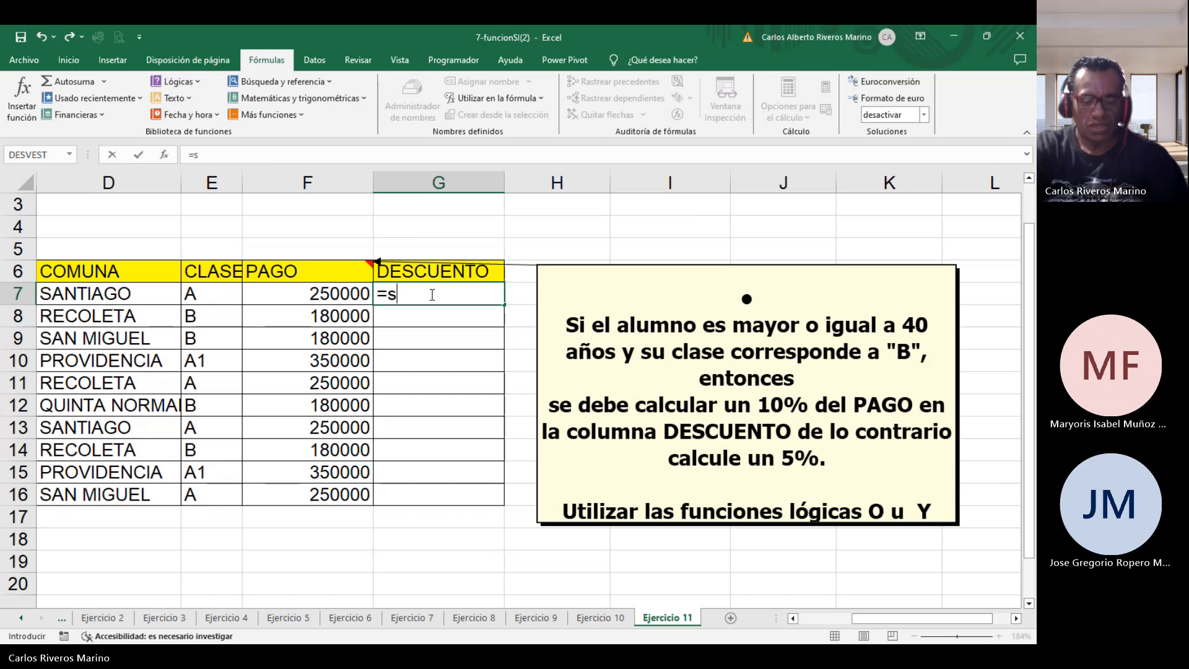
{"action": "type", "text": "i(y("}
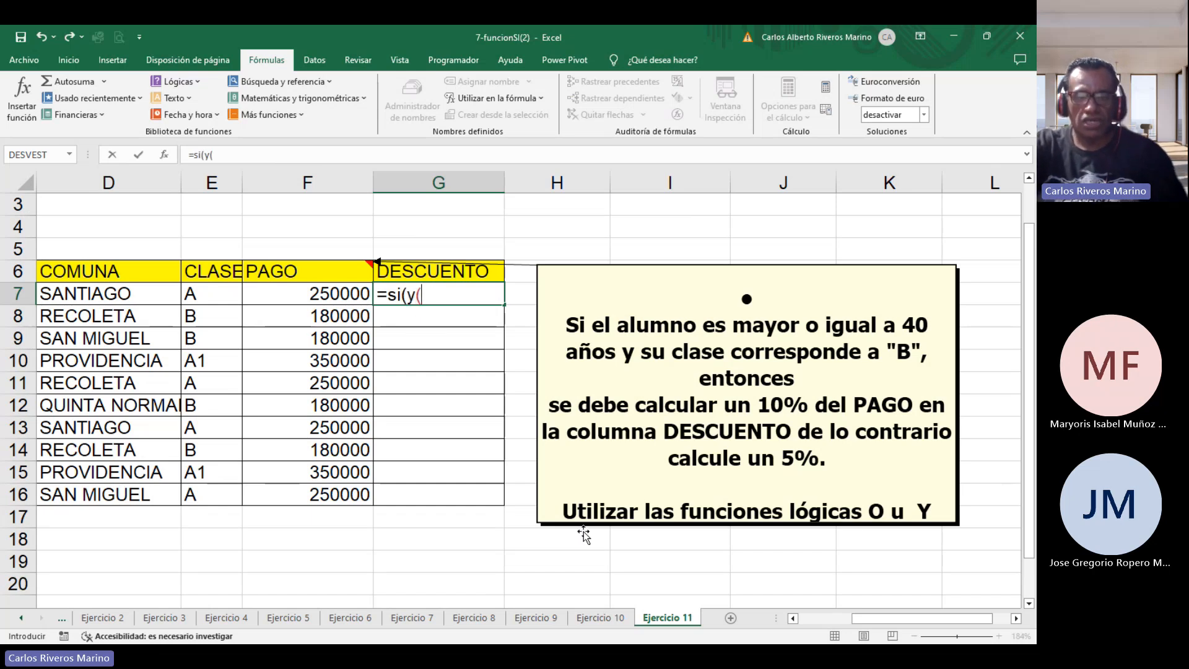
{"action": "left_click", "coordinate": [866, 619]}
{"action": "left_click_drag", "start_coordinate": [866, 620], "coordinate": [647, 387]}
{"action": "type", "text": "c"}
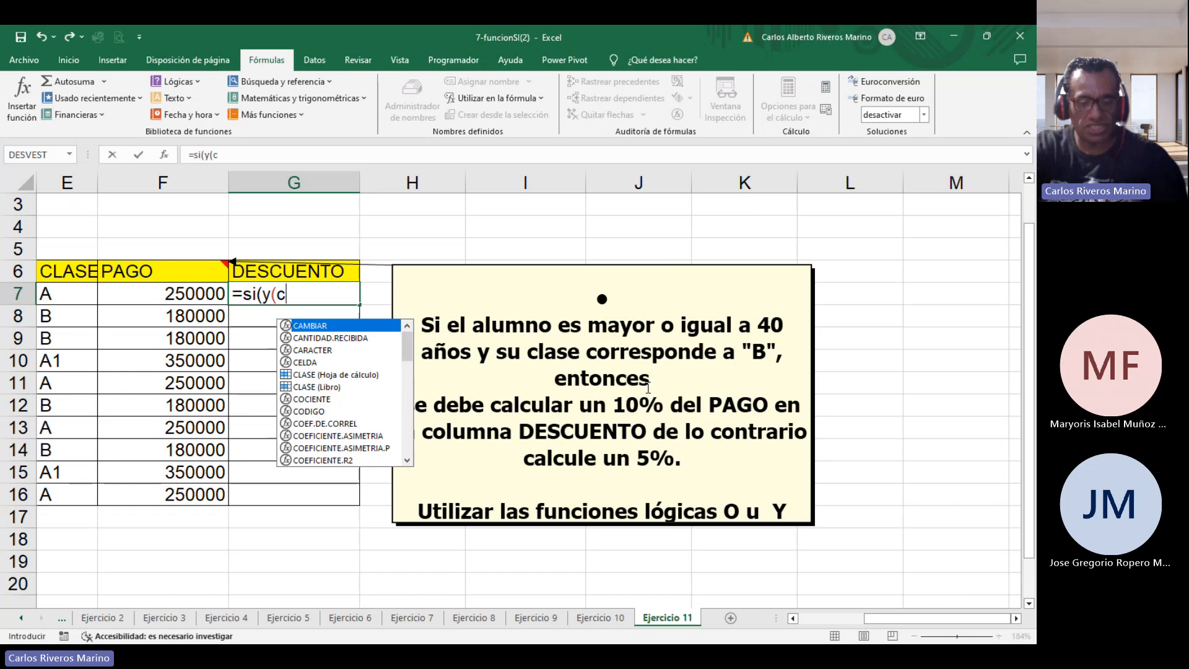
{"action": "type", "text": "7>=40"}
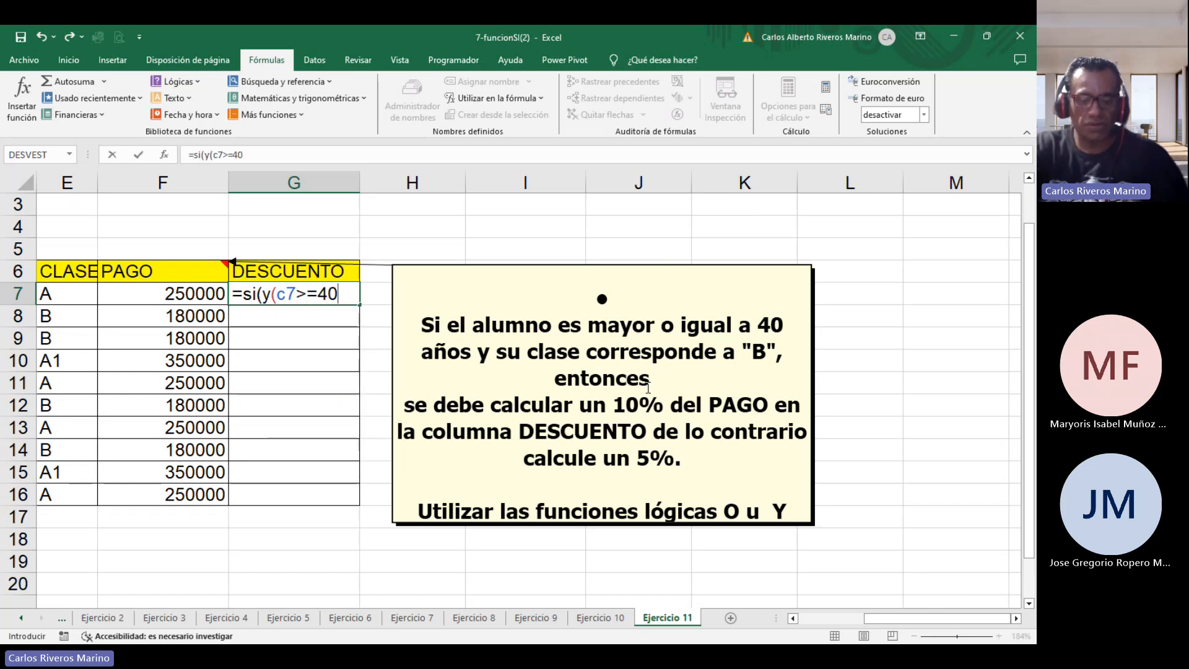
{"action": "type", "text": ";"}
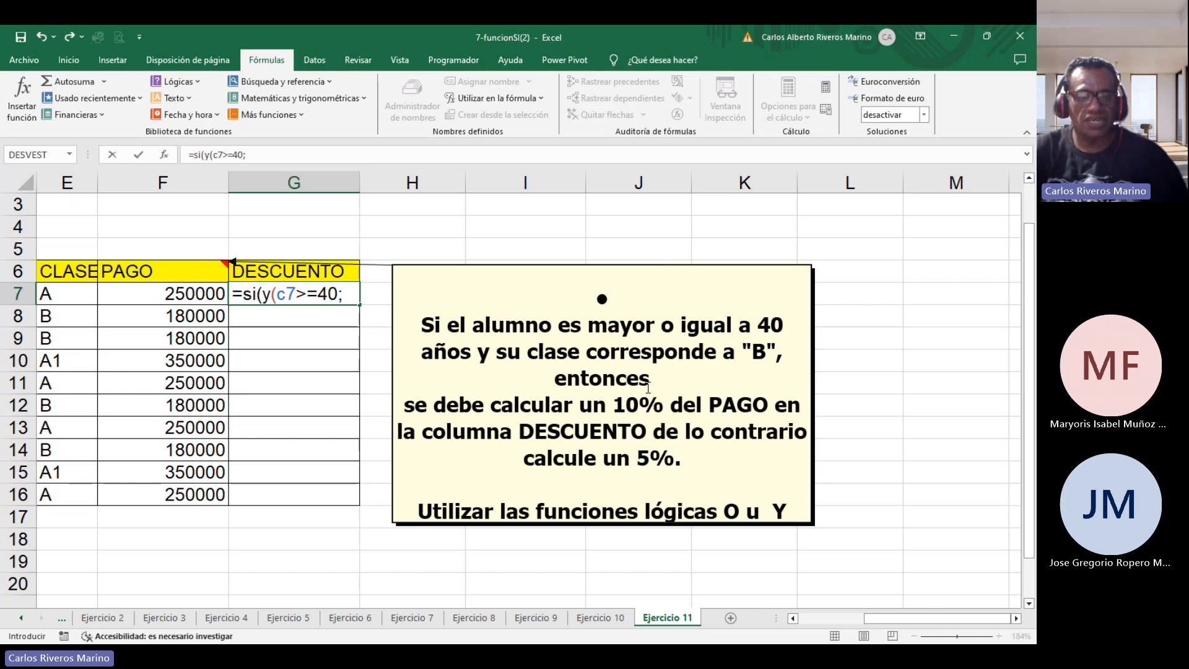
{"action": "type", "text": "e7"}
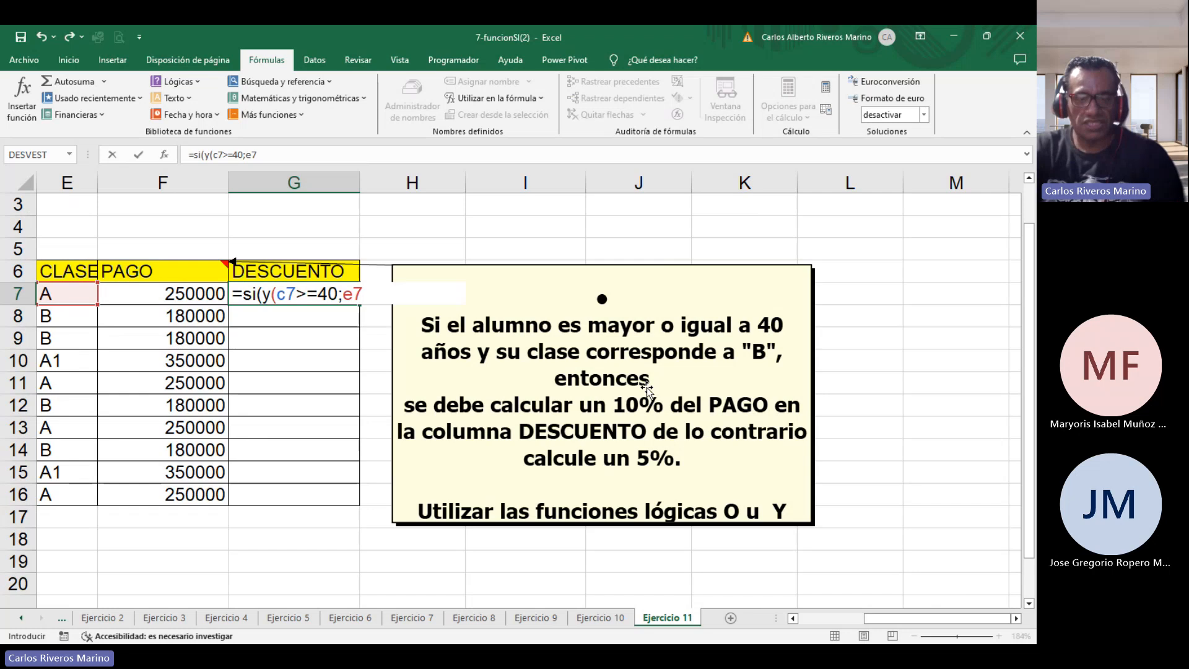
{"action": "type", "text": "=\"B\""}
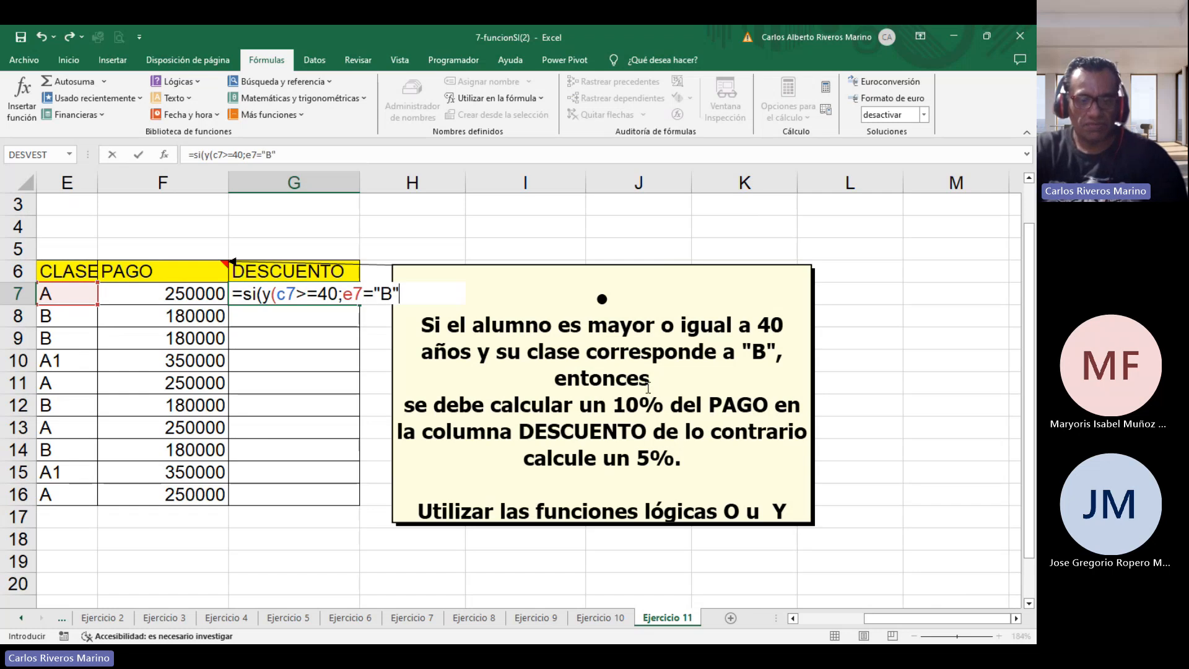
{"action": "type", "text": ")"}
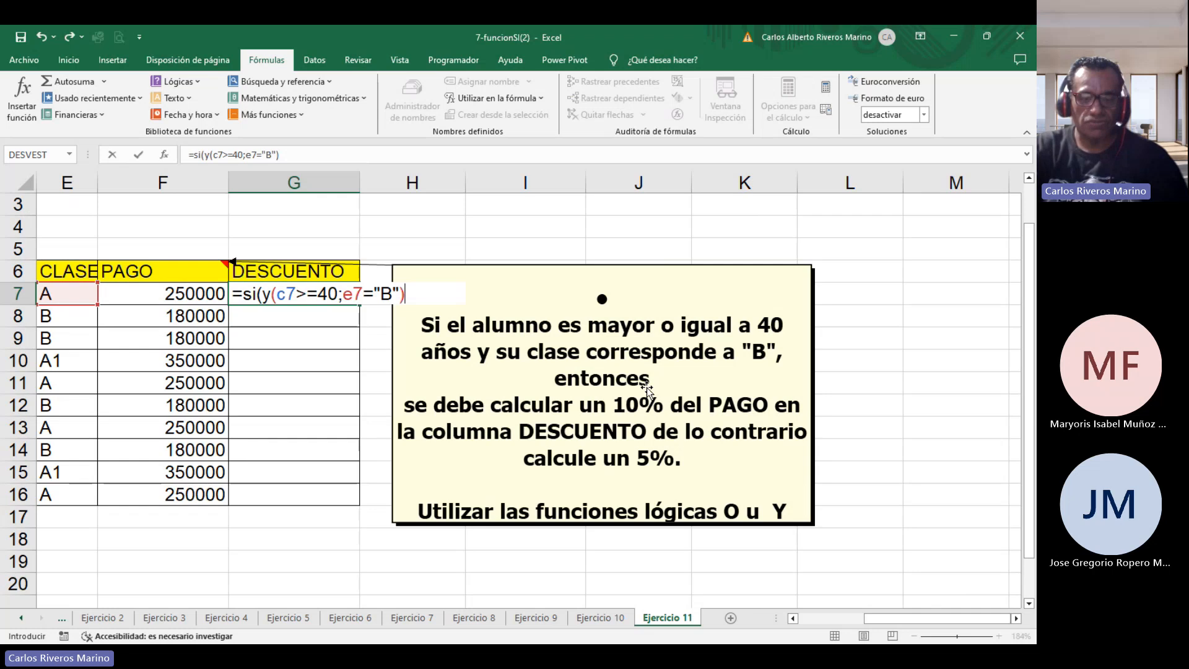
{"action": "type", "text": ";"}
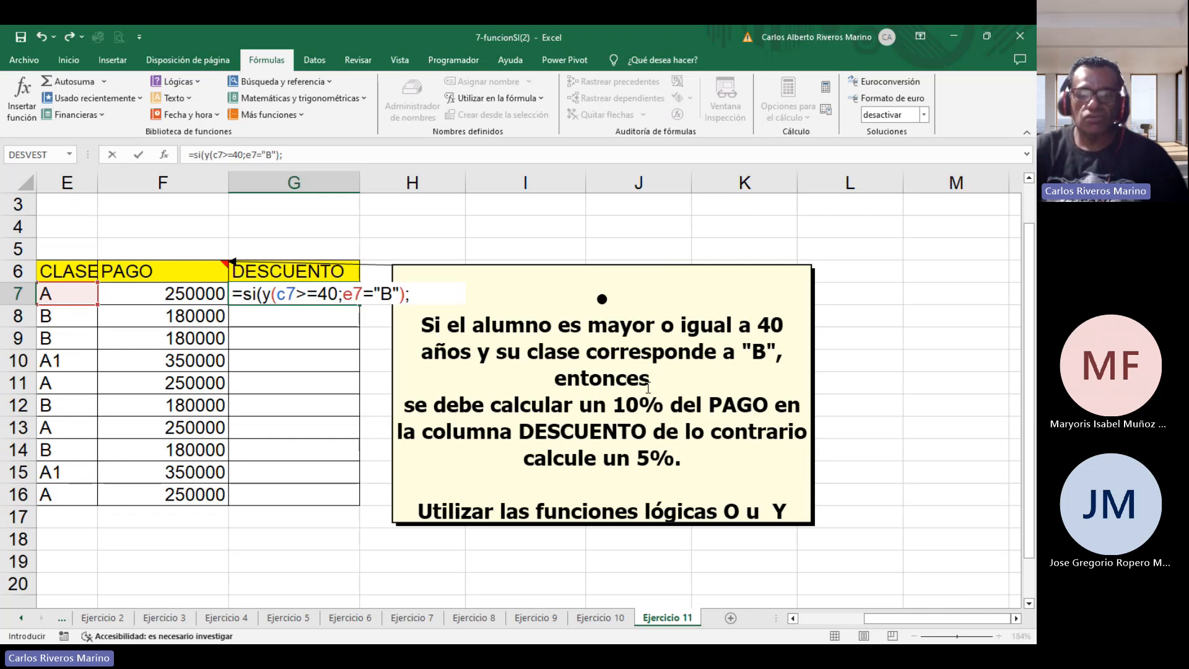
{"action": "type", "text": "10&"}
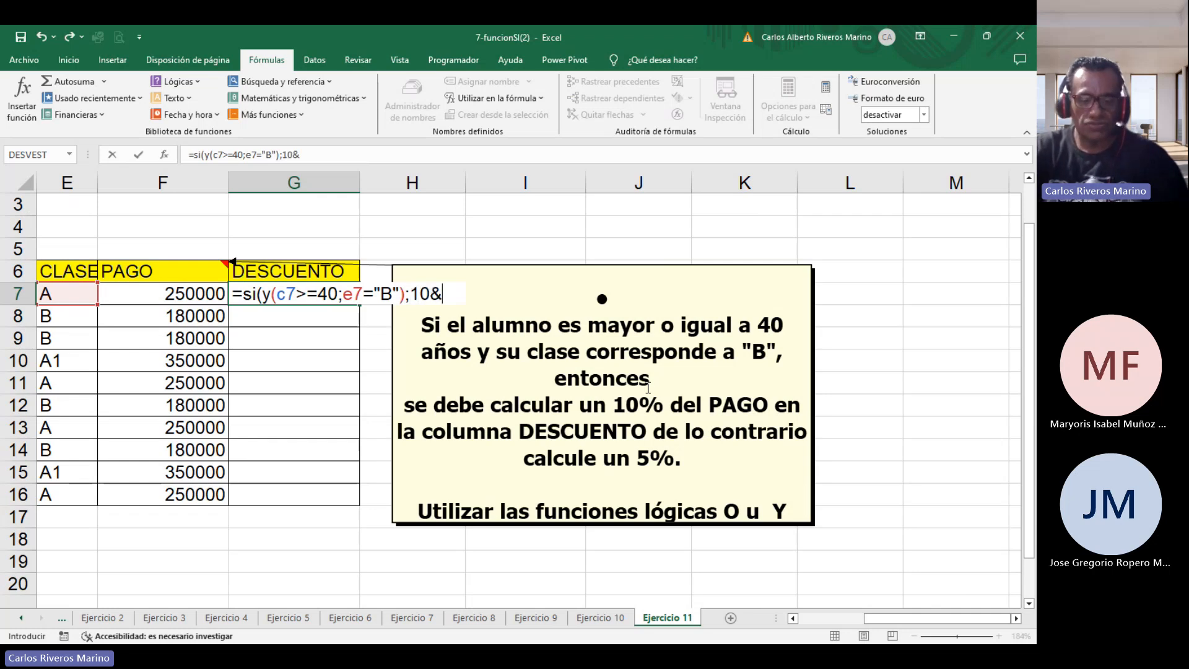
Finish the IF with 10%*F7 as the true value and 5%*F7 as the false value, and confirm it.
{"action": "key", "text": "BackSpace"}
{"action": "type", "text": "%"}
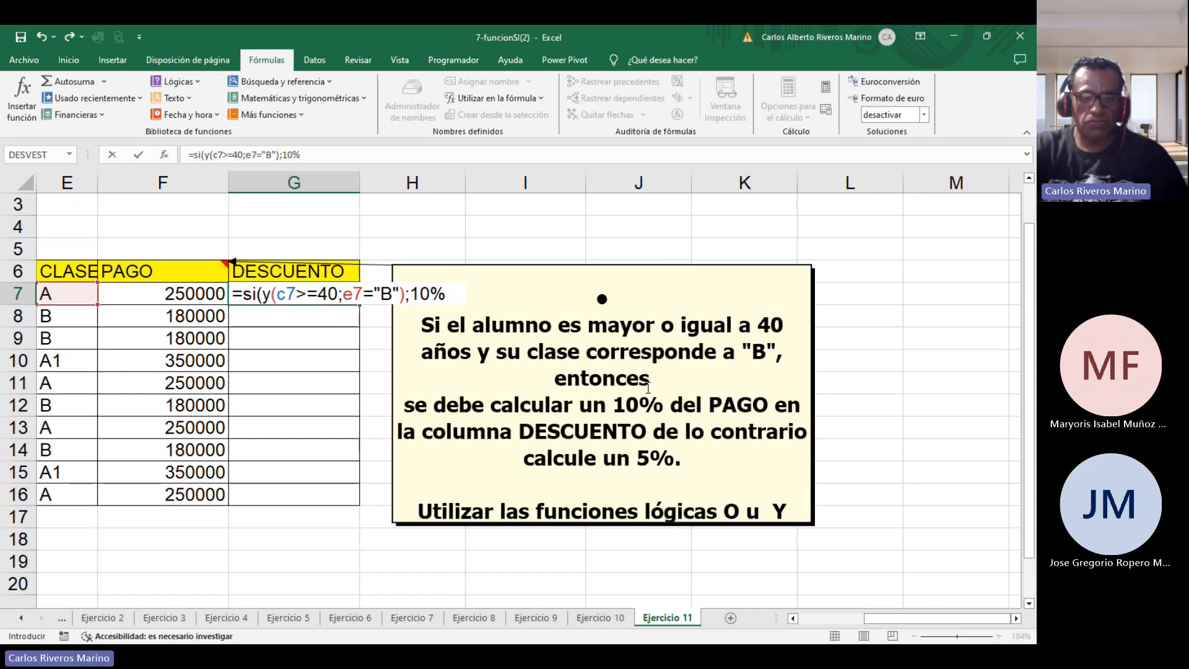
{"action": "type", "text": "*"}
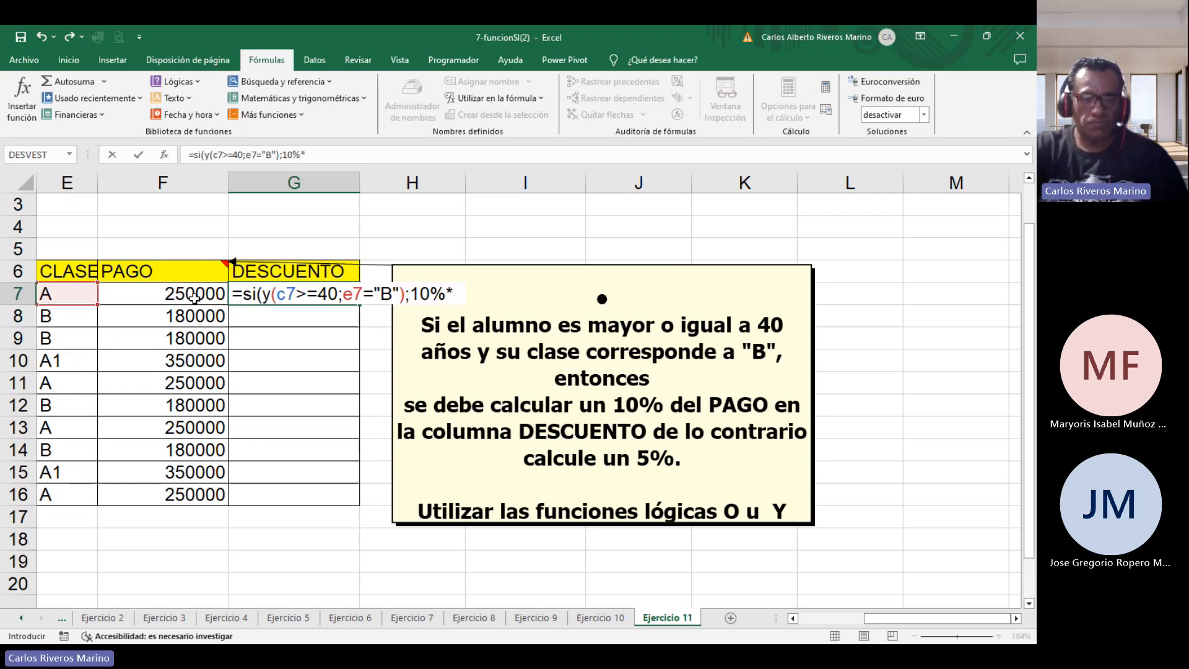
{"action": "left_click", "coordinate": [199, 292]}
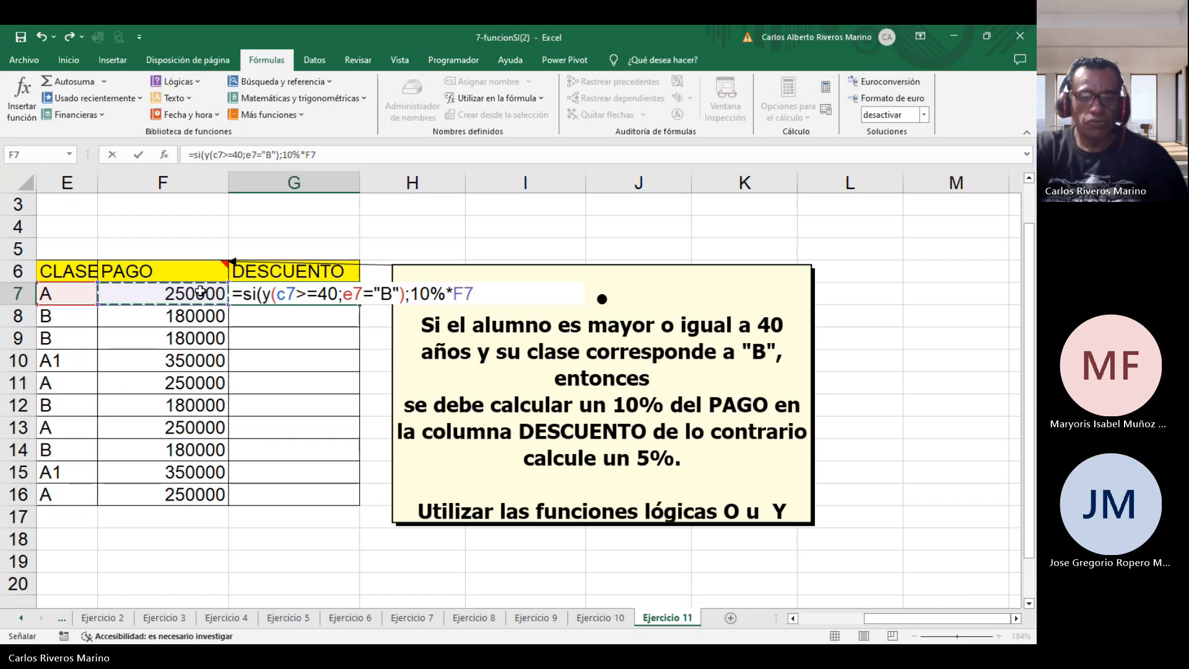
{"action": "type", "text": ";"}
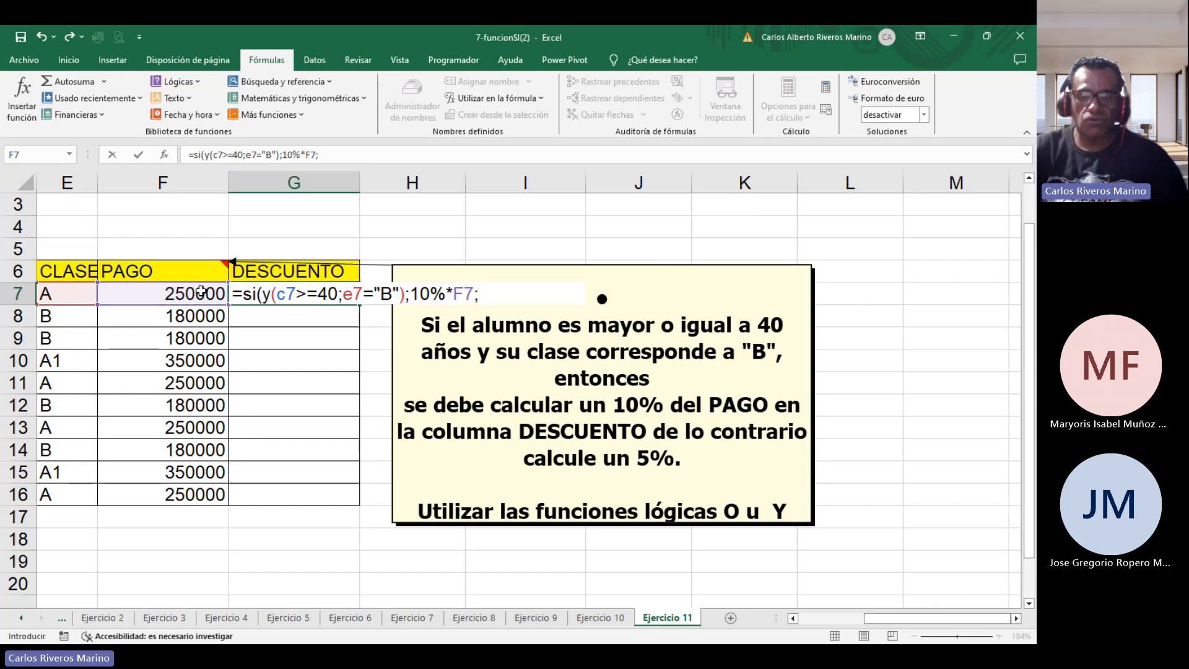
{"action": "type", "text": "5"}
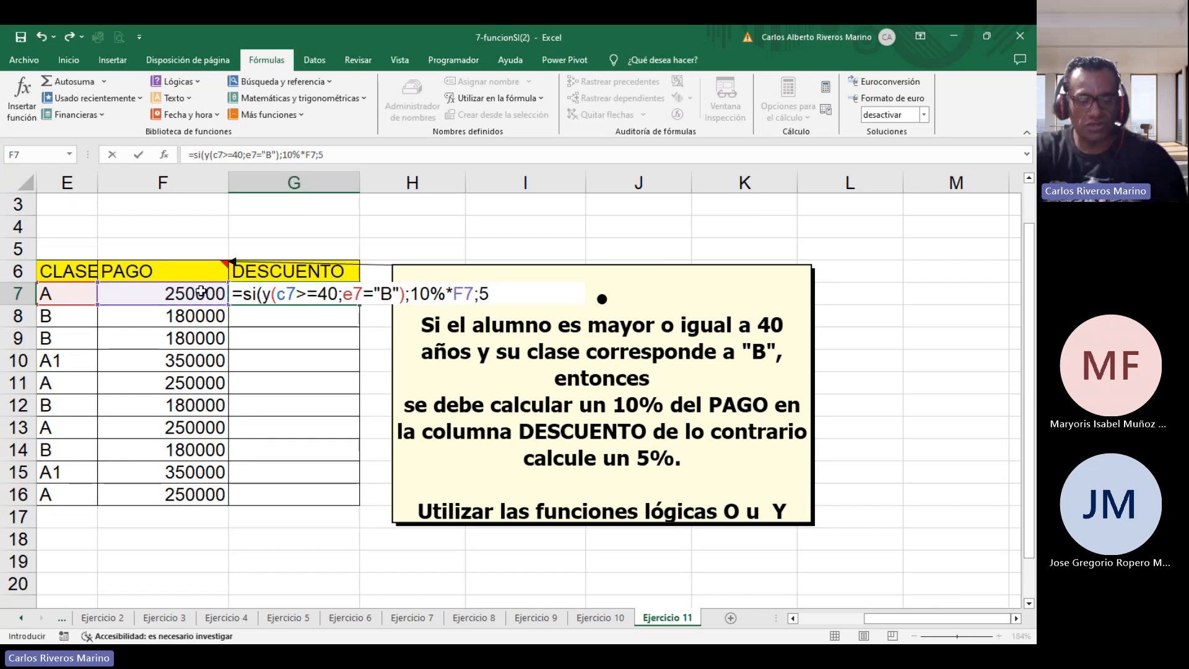
{"action": "type", "text": "%*"}
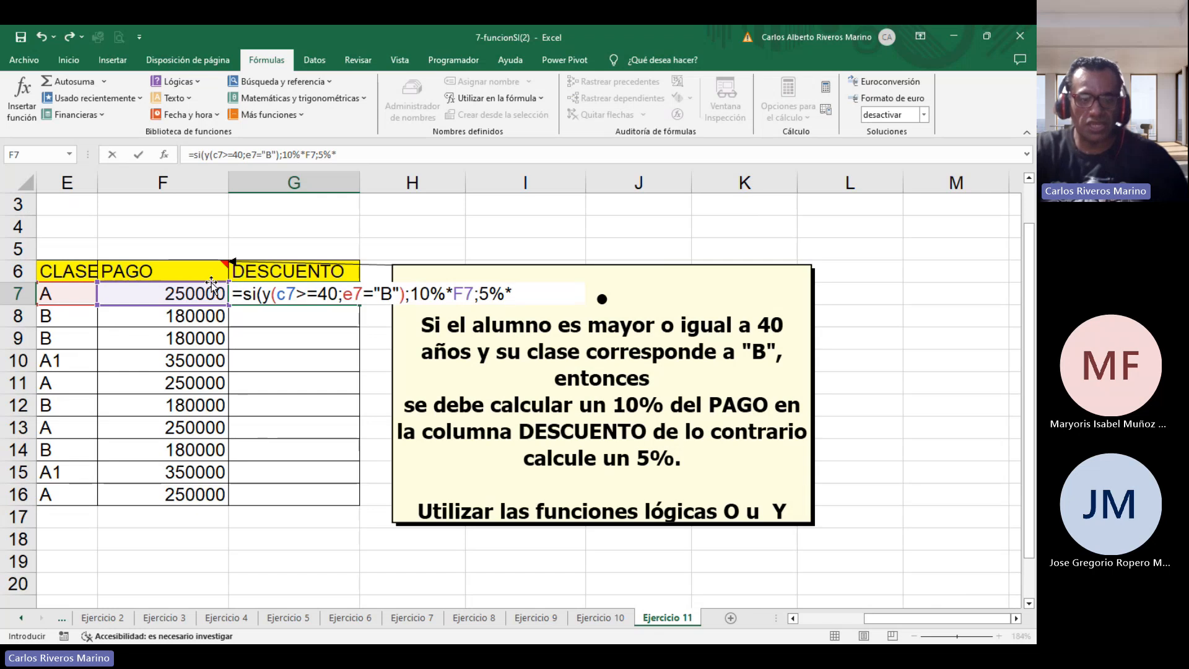
{"action": "left_click", "coordinate": [212, 288]}
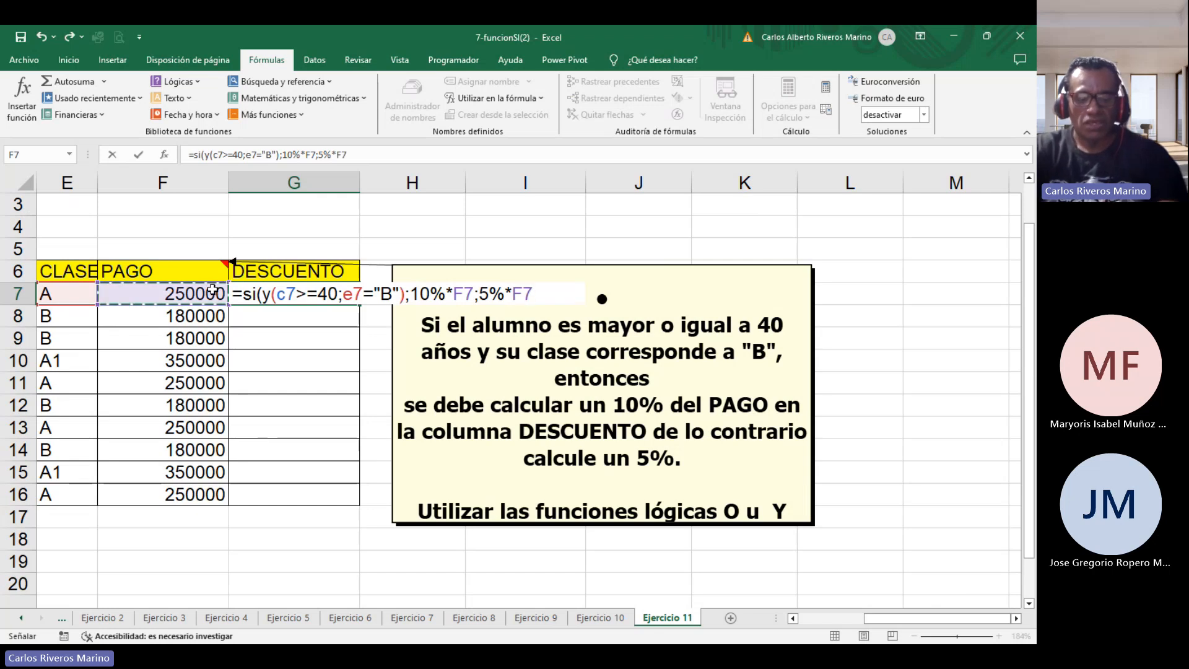
{"action": "type", "text": ")"}
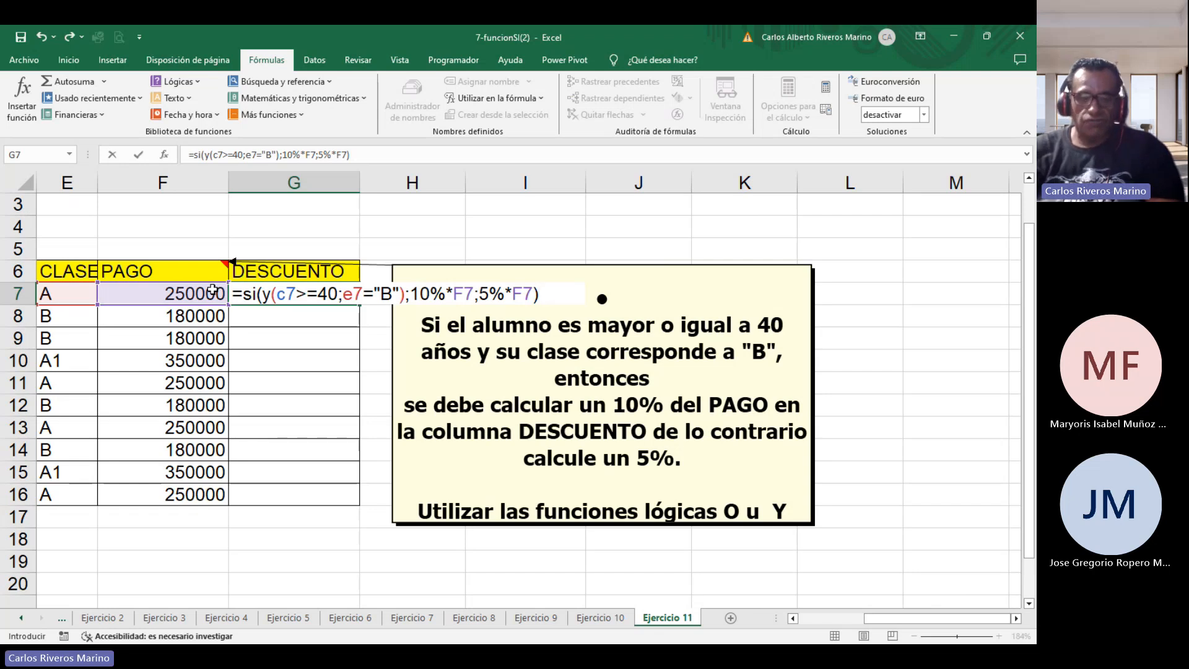
{"action": "key", "text": "Return"}
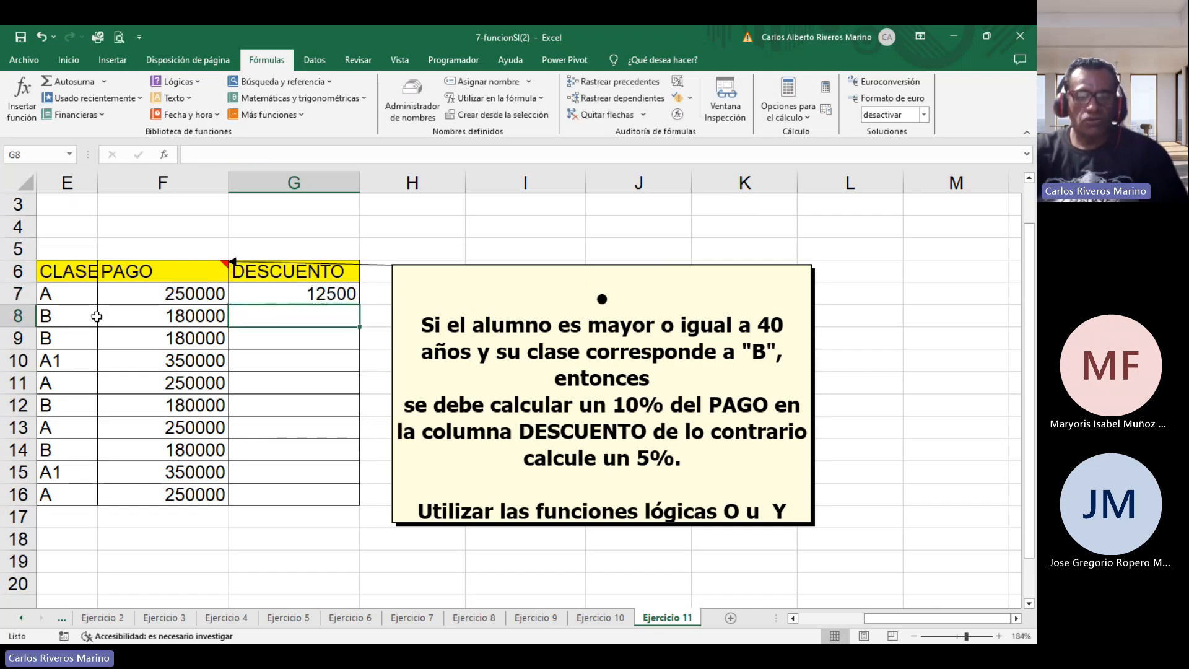
Fill the G7 formula down to G16 and check the class value in row 8.
{"action": "left_click", "coordinate": [344, 287]}
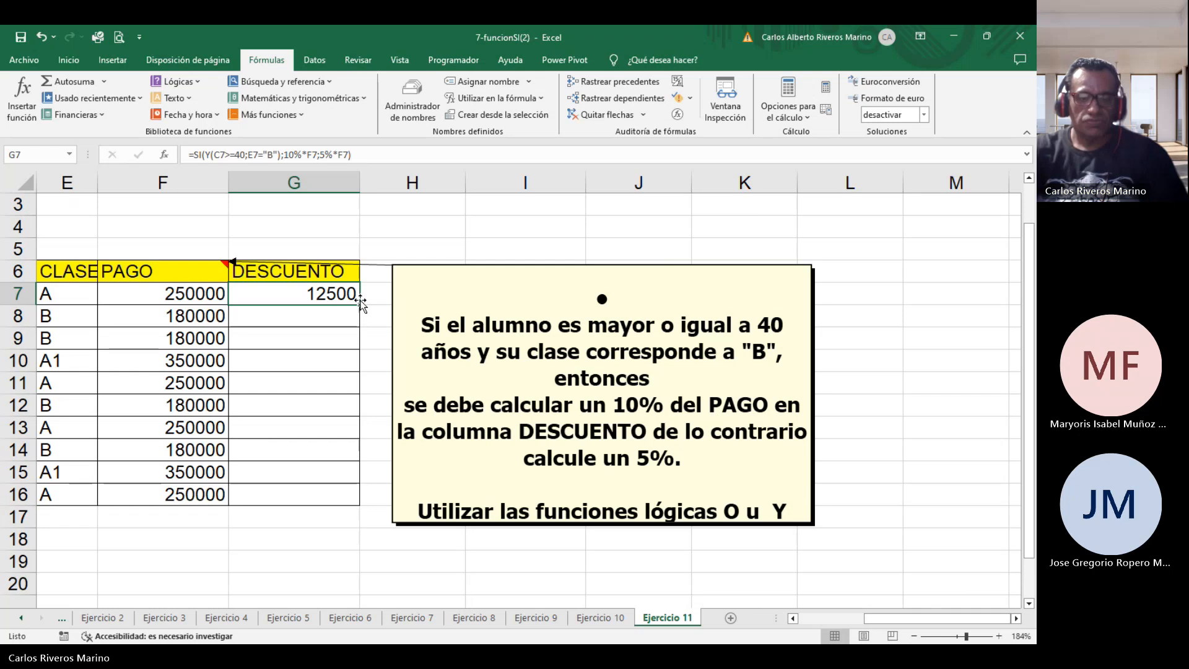
{"action": "left_click_drag", "start_coordinate": [359, 304], "coordinate": [366, 509]}
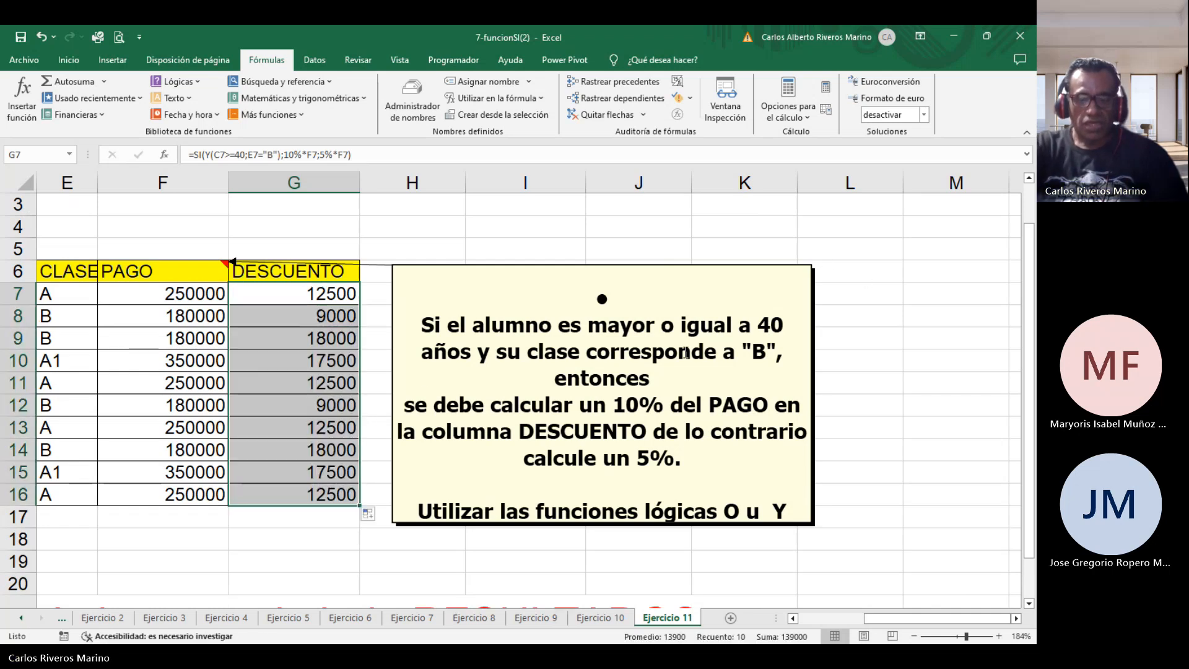
{"action": "left_click", "coordinate": [301, 322]}
{"action": "key", "text": "Left"}
{"action": "key", "text": "Left"}
{"action": "key", "text": "Left"}
{"action": "key", "text": "Left"}
{"action": "key", "text": "Left"}
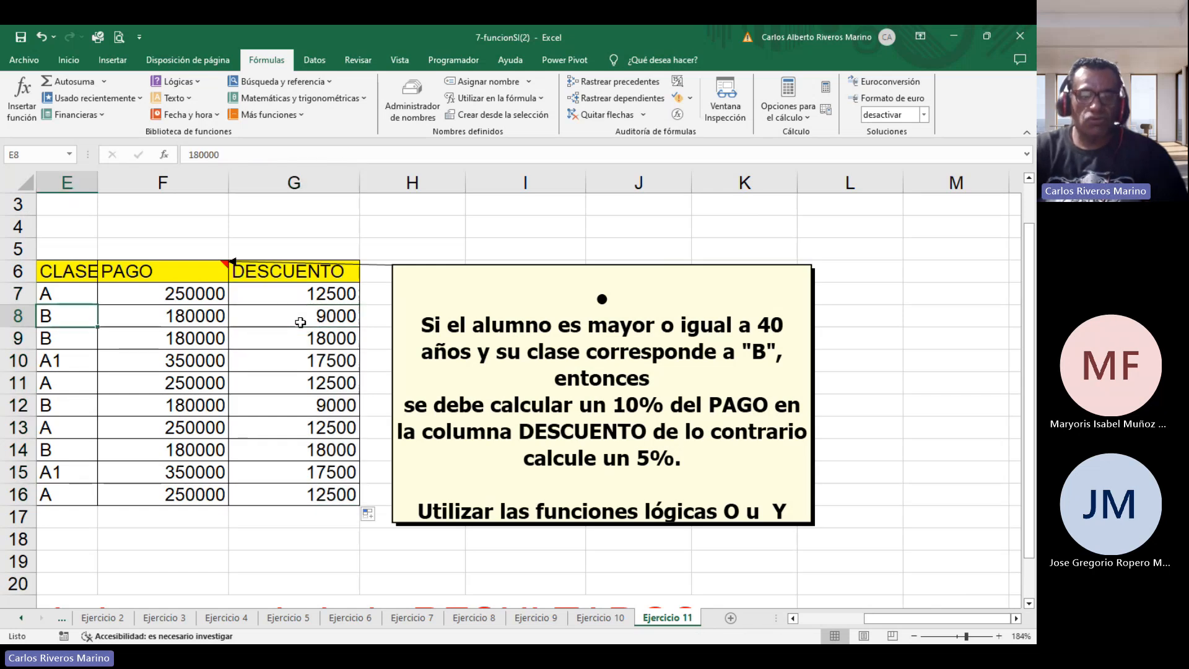
Step across row 8 of Ejercicio 11 to inspect the copied formulas and the comparison cell beside them.
{"action": "key", "text": "Right"}
{"action": "key", "text": "Right"}
{"action": "key", "text": "Right"}
{"action": "key", "text": "Right"}
{"action": "key", "text": "Right"}
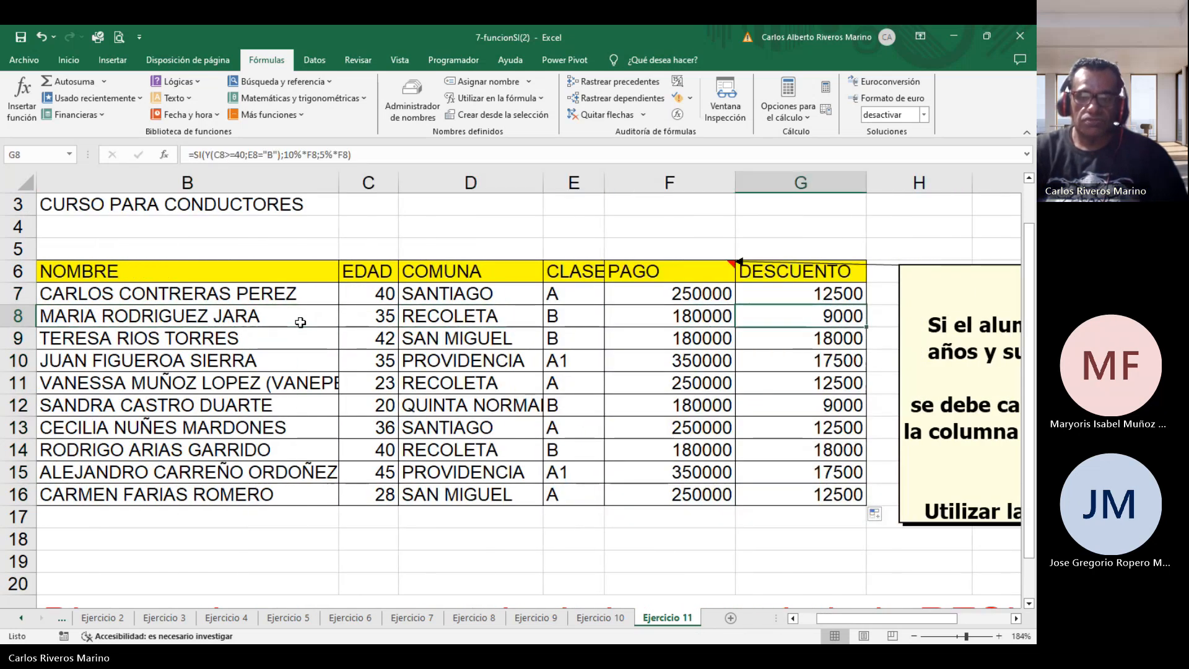
{"action": "key", "text": "Right"}
{"action": "key", "text": "Right"}
{"action": "key", "text": "Right"}
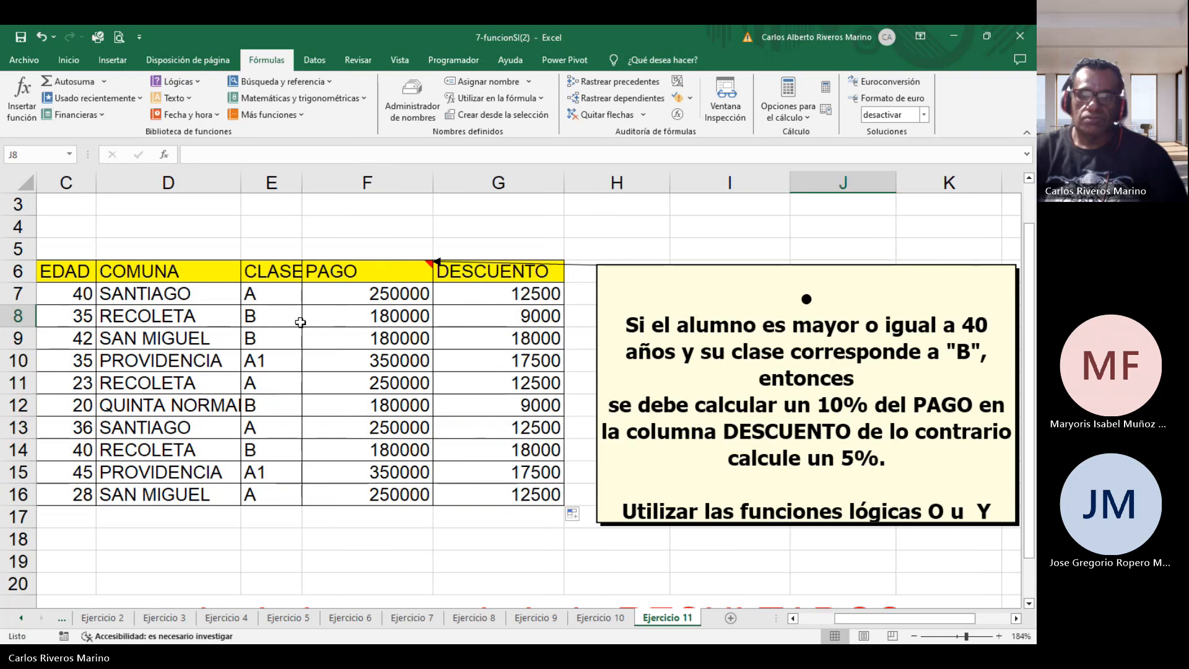
{"action": "key", "text": "Left"}
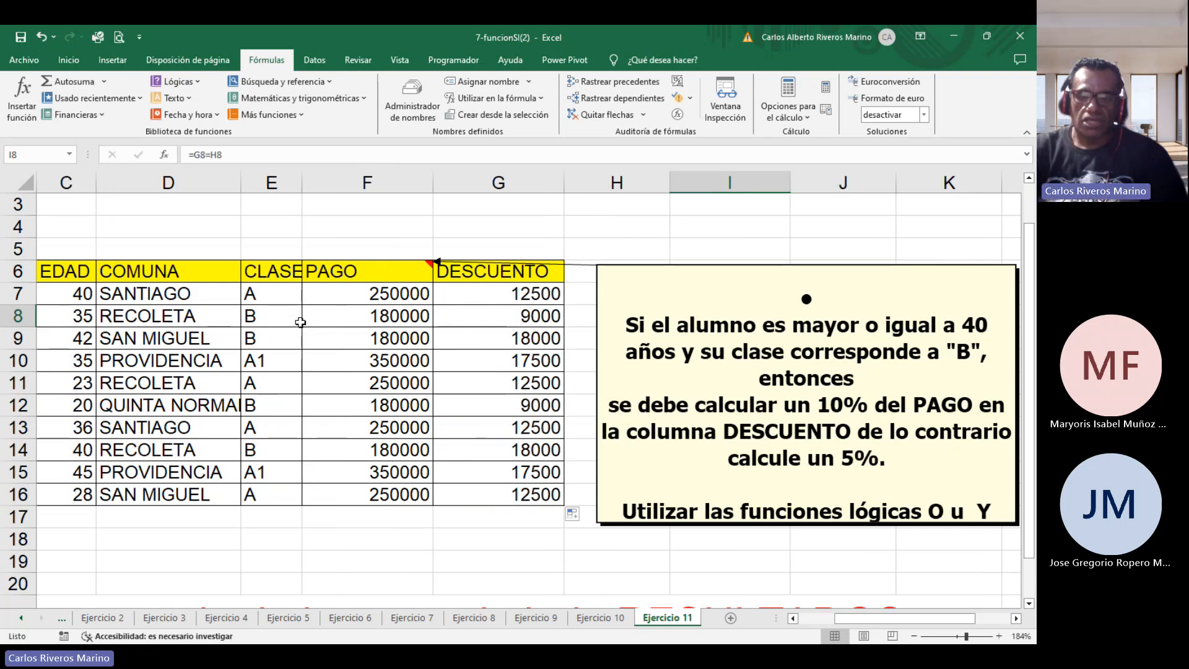
Open G7's formula for review, then switch to the p1sianidado workbook's Ejemplos sheet and leave edit mode.
{"action": "left_click", "coordinate": [513, 296]}
{"action": "double_click", "coordinate": [513, 296]}
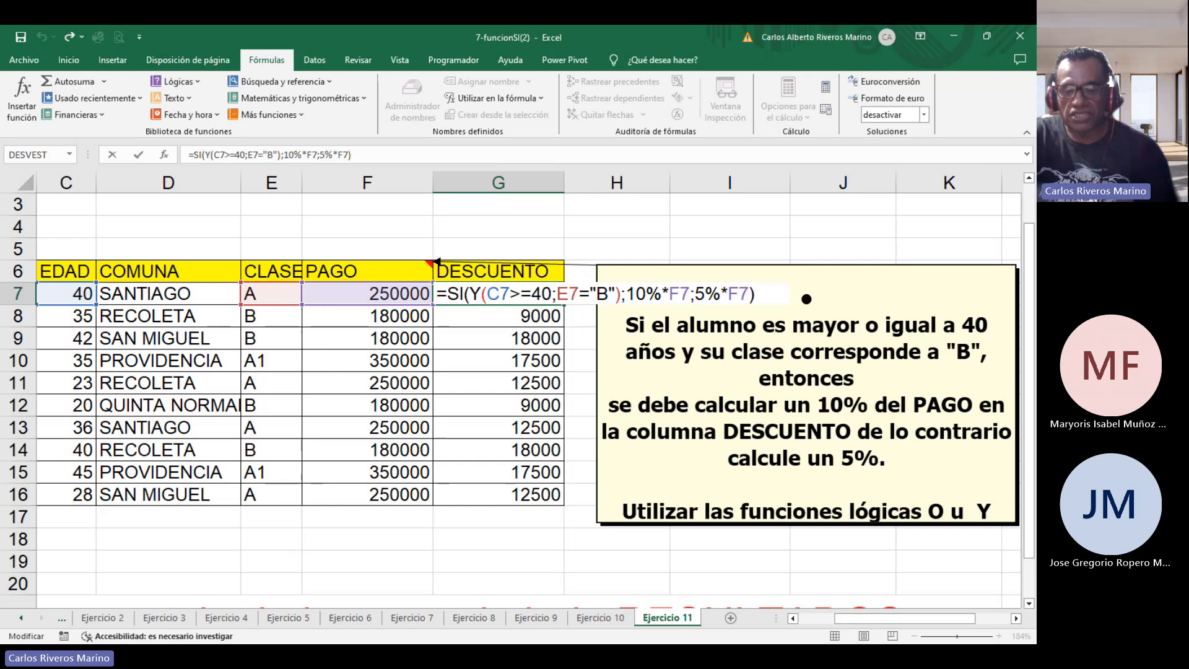
{"action": "left_click", "coordinate": [307, 603]}
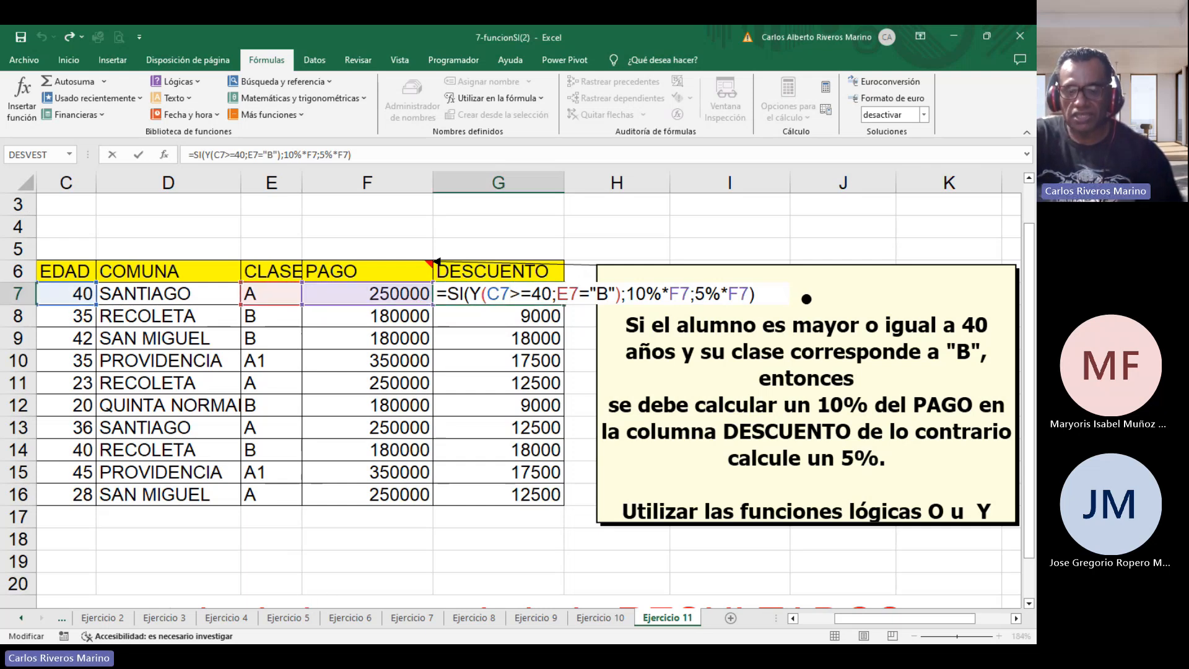
{"action": "left_click", "coordinate": [407, 602]}
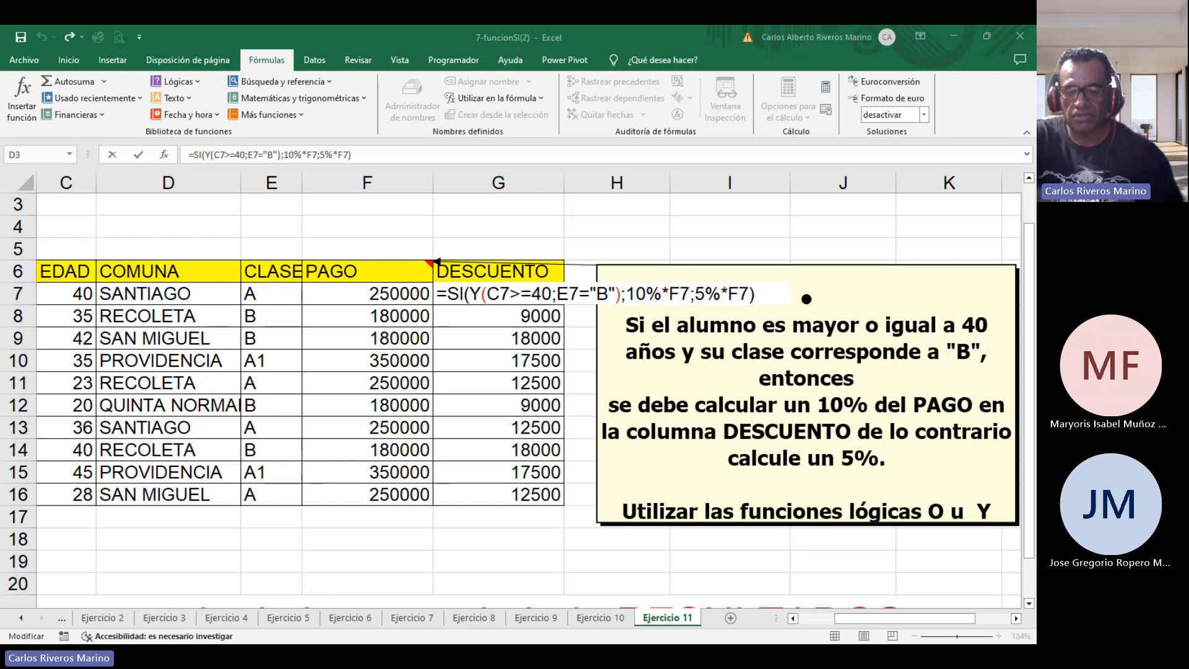
{"action": "left_click", "coordinate": [285, 604]}
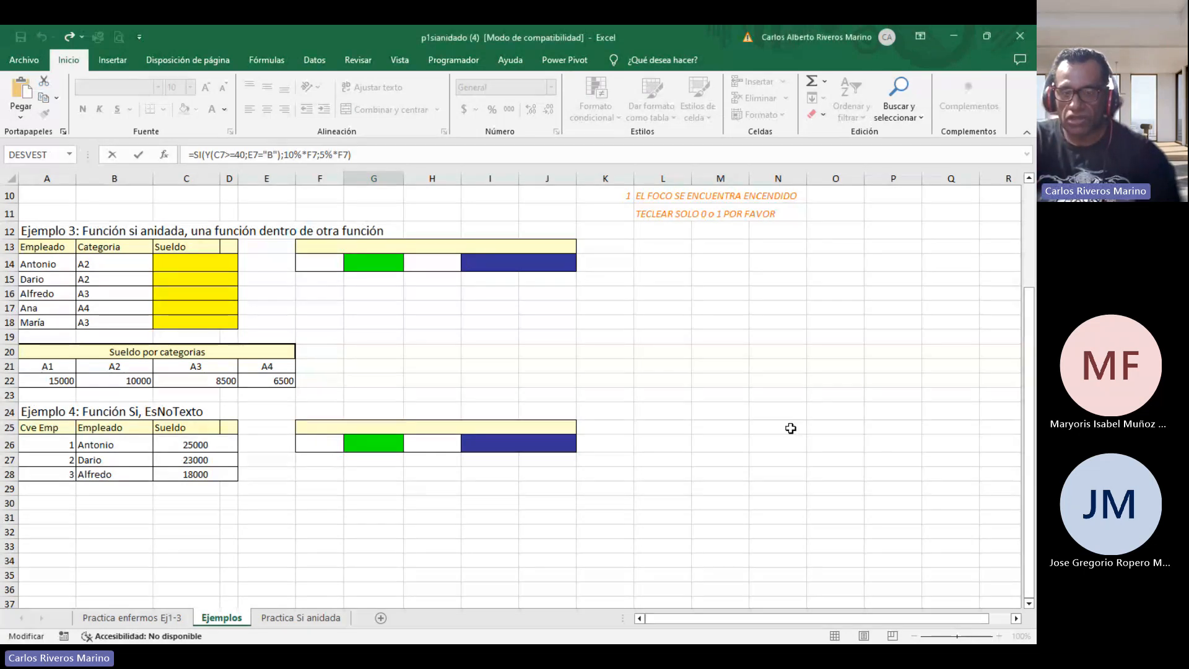
{"action": "key", "text": "Escape"}
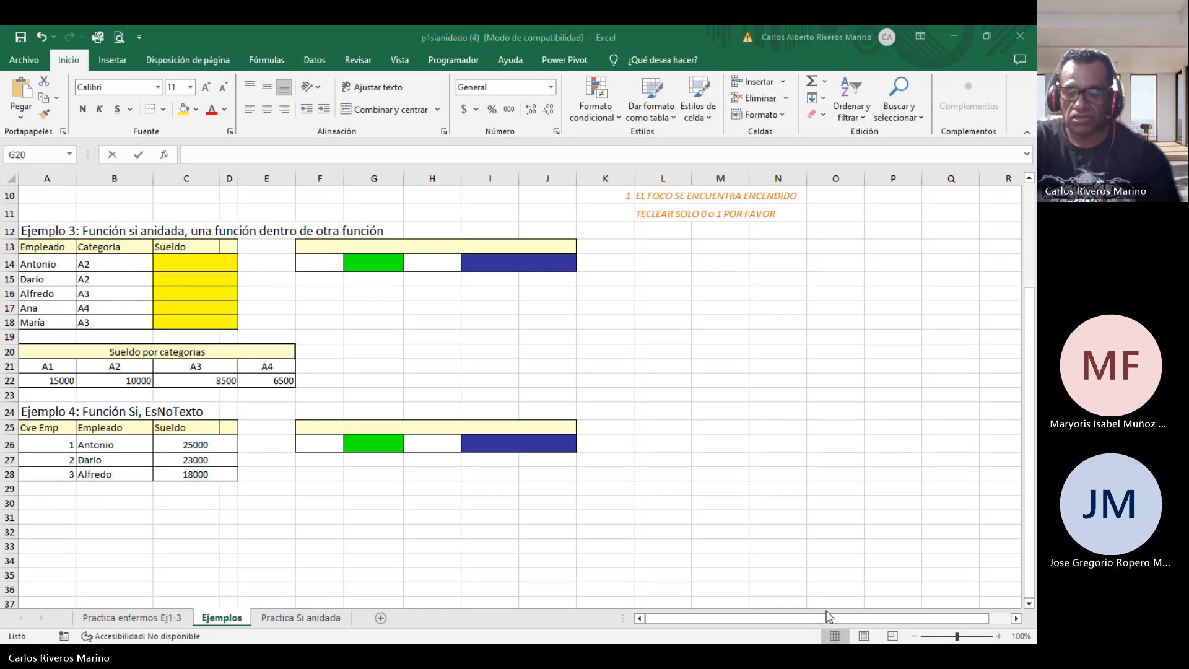
Zoom in on Ejemplo 3 and examine the employee categories against the Sueldo por categorias table.
{"action": "left_click", "coordinate": [959, 635]}
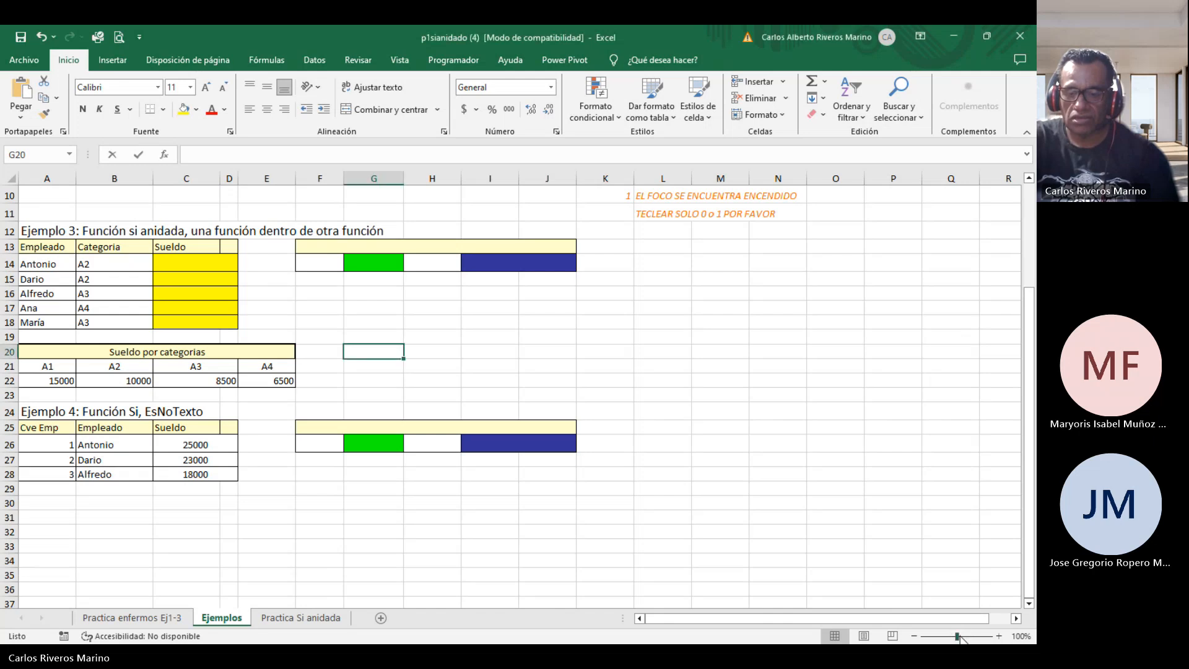
{"action": "left_click", "coordinate": [831, 532]}
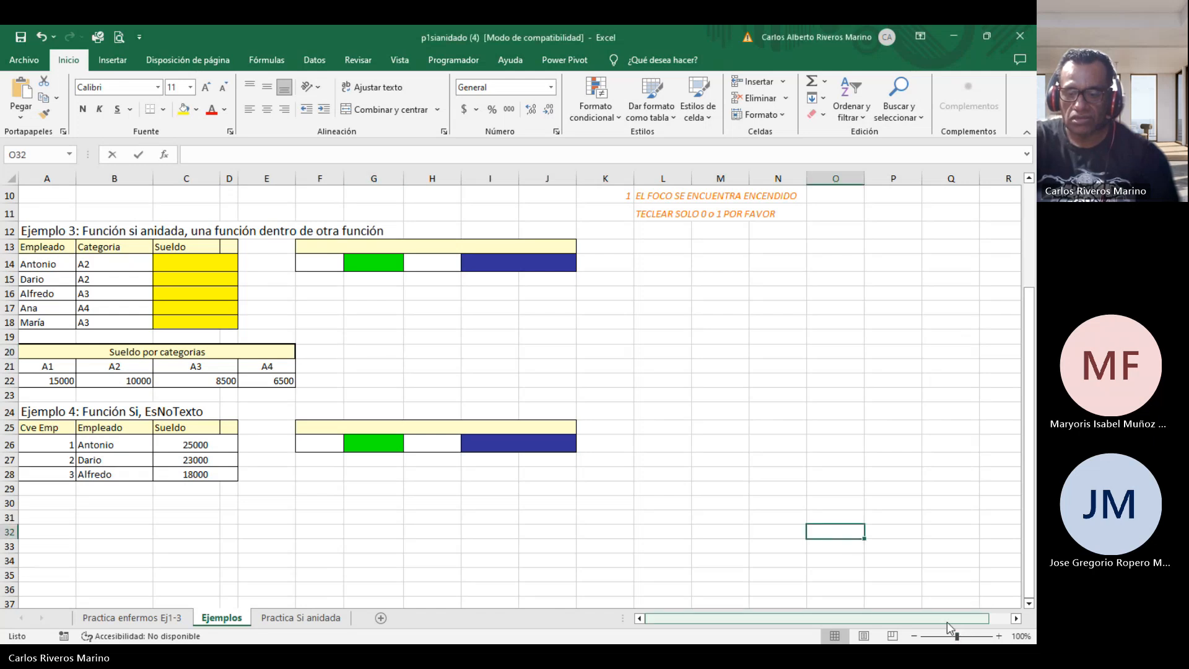
{"action": "left_click", "coordinate": [962, 636]}
{"action": "left_click_drag", "start_coordinate": [819, 618], "coordinate": [582, 541]}
{"action": "scroll", "coordinate": [582, 540], "scroll_direction": "up", "scroll_amount": 1}
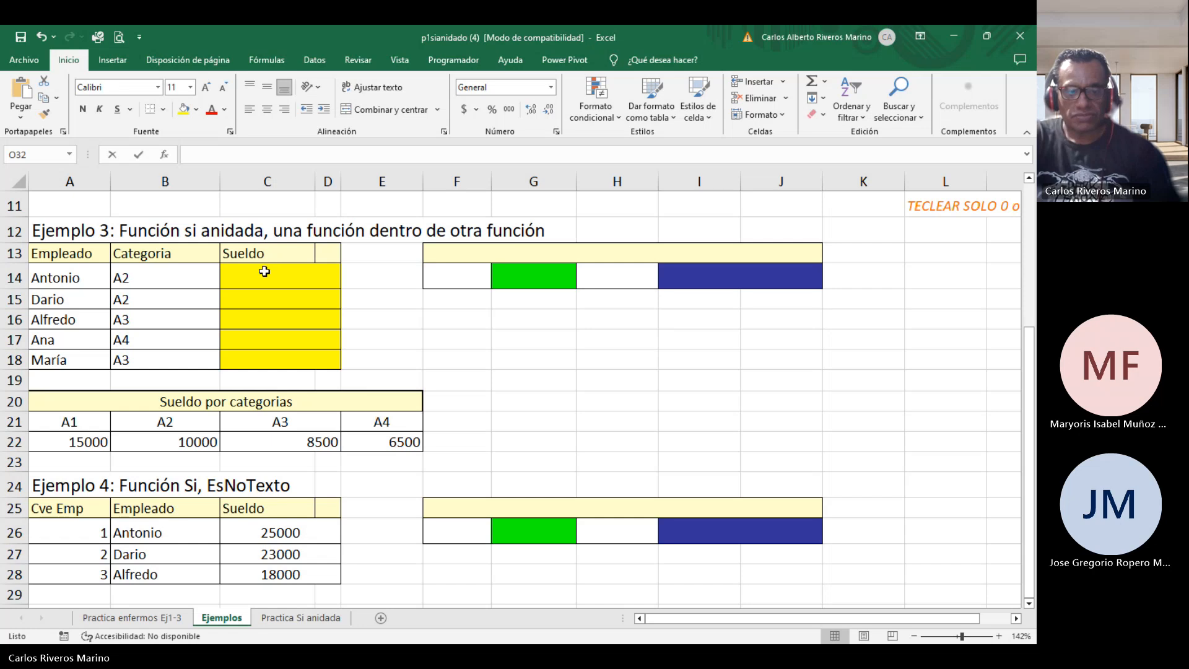
{"action": "left_click", "coordinate": [163, 276]}
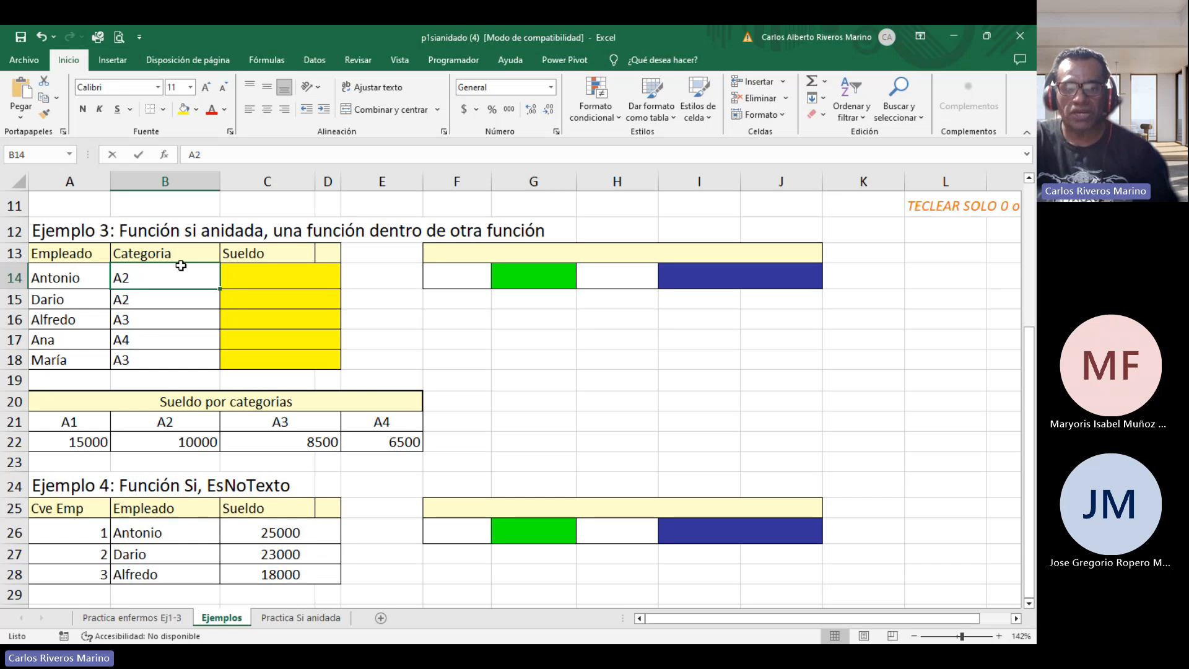
{"action": "double_click", "coordinate": [151, 281]}
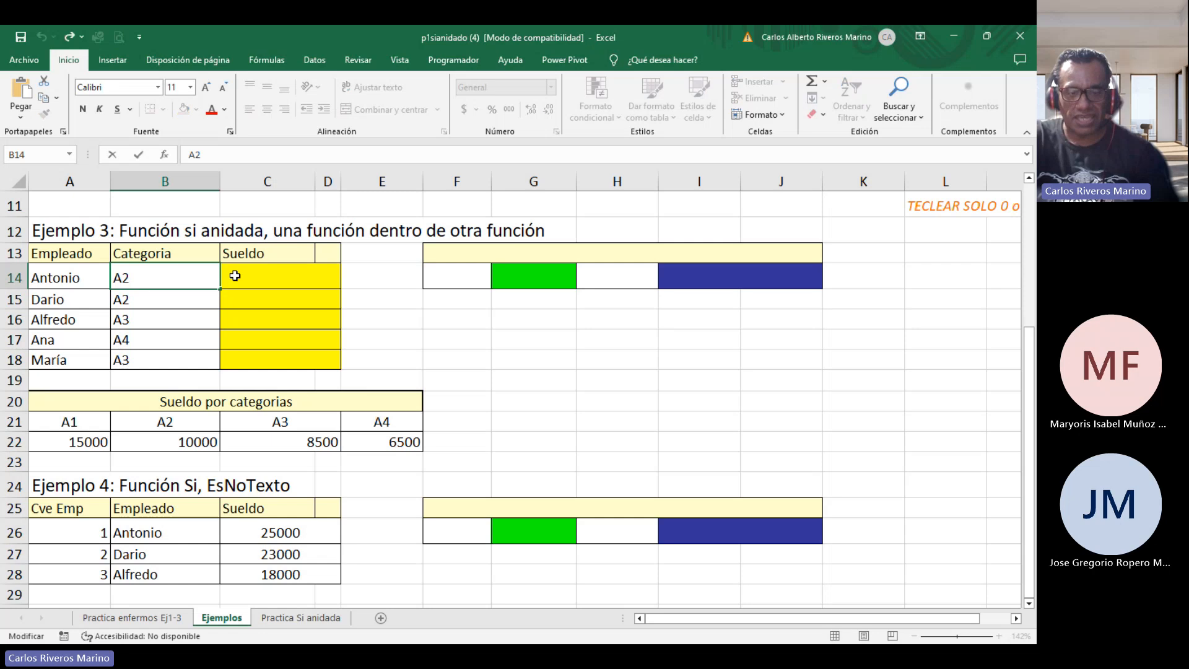
{"action": "key", "text": "Escape"}
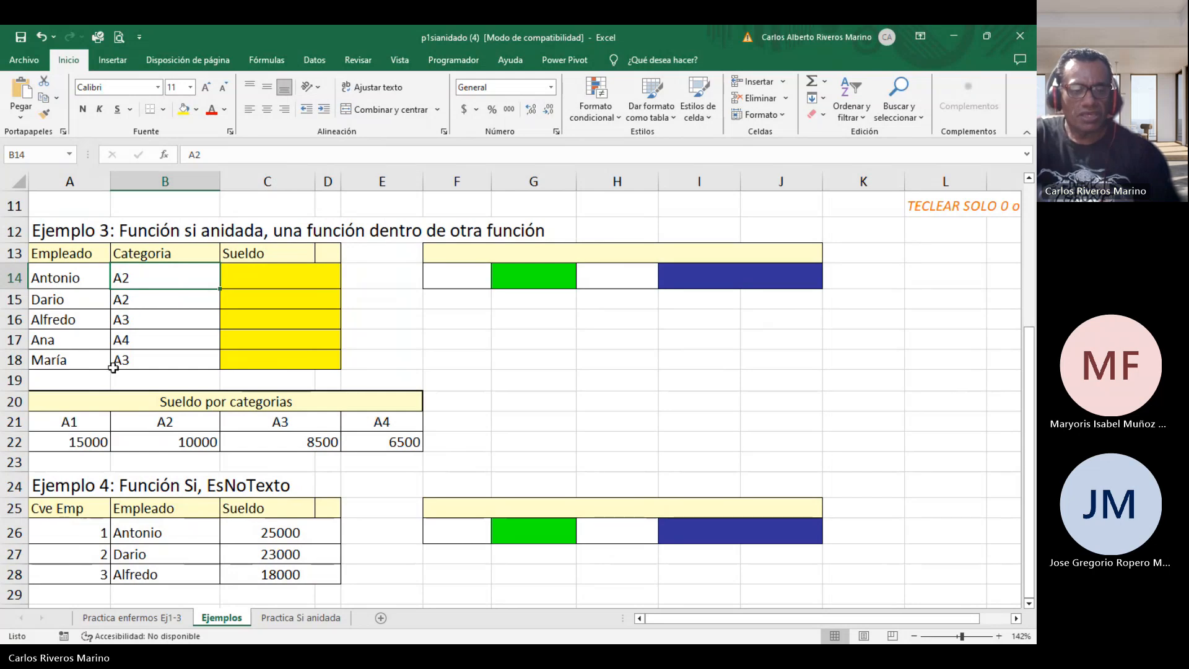
{"action": "left_click", "coordinate": [83, 421]}
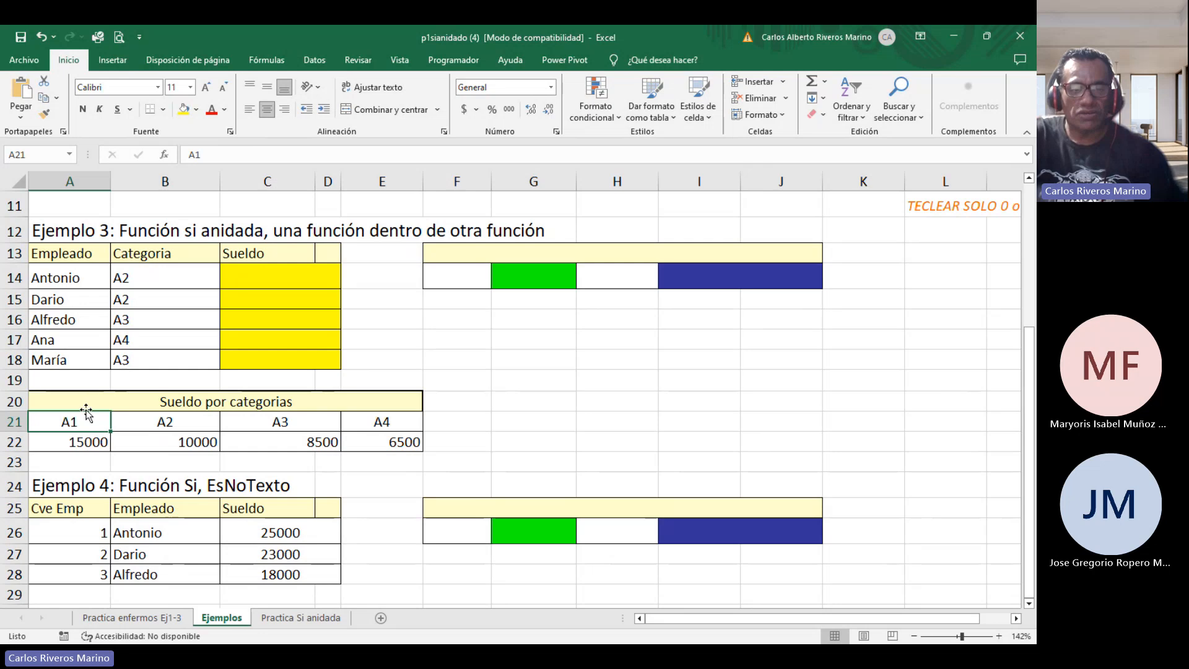
{"action": "left_click", "coordinate": [165, 270]}
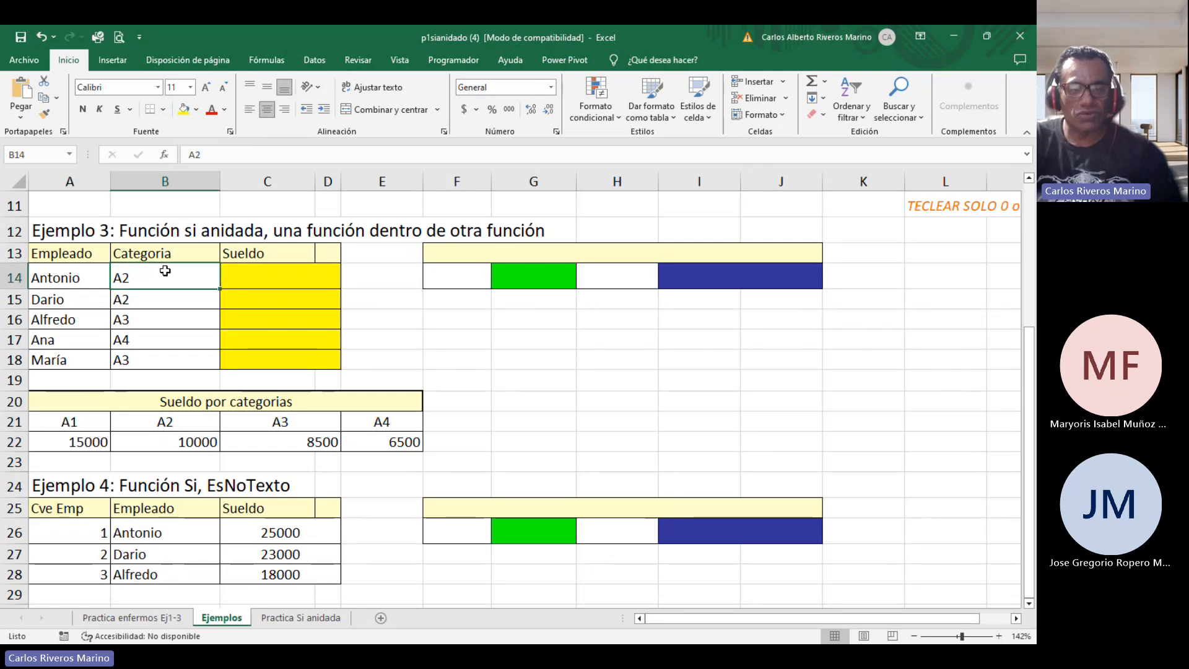
{"action": "left_click", "coordinate": [88, 417]}
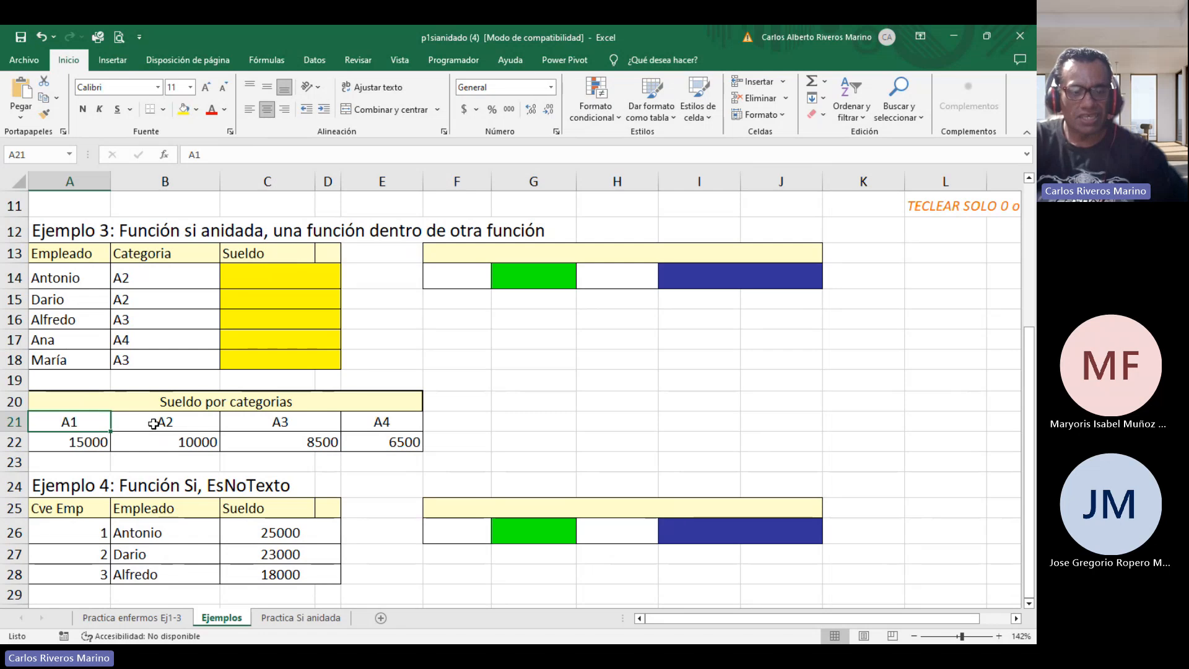
{"action": "left_click", "coordinate": [97, 442]}
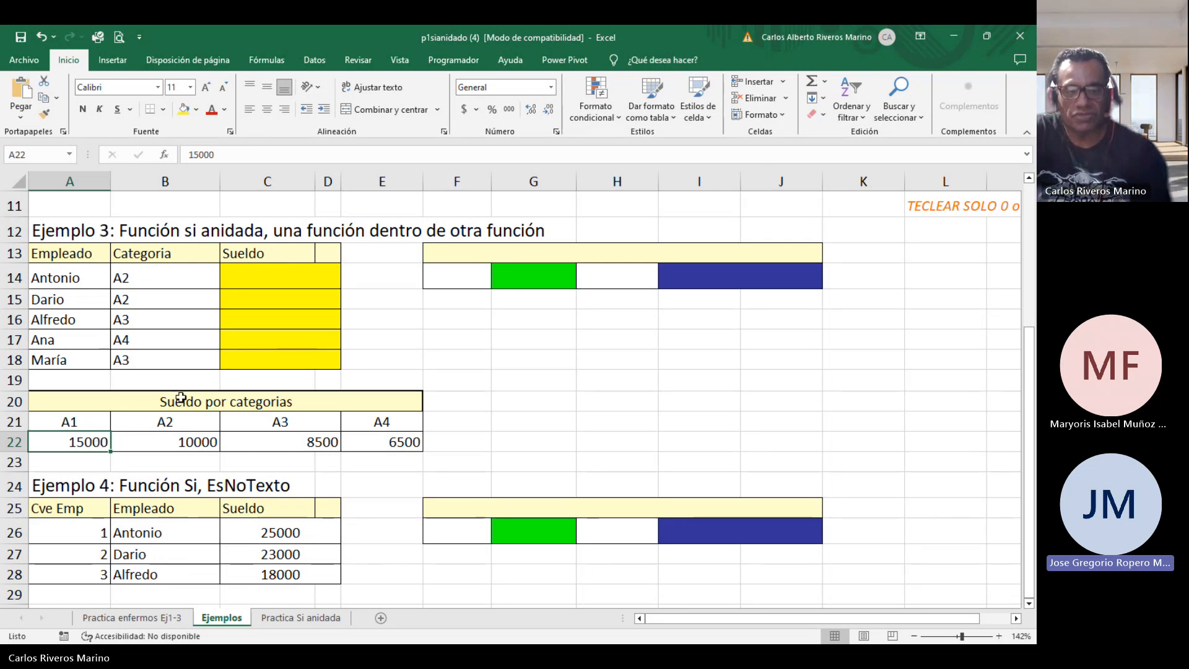
{"action": "left_click", "coordinate": [175, 274]}
{"action": "left_click", "coordinate": [70, 422]}
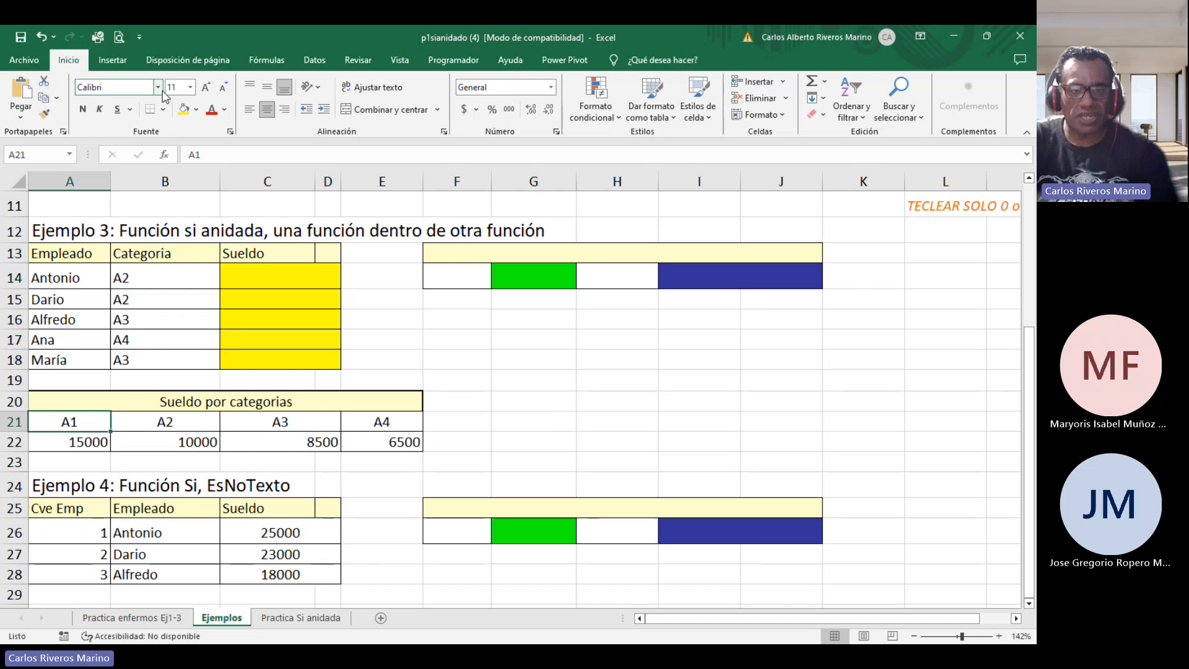
Highlight B14, A21 and A22 with a blue fill colour.
{"action": "left_click", "coordinate": [159, 272]}
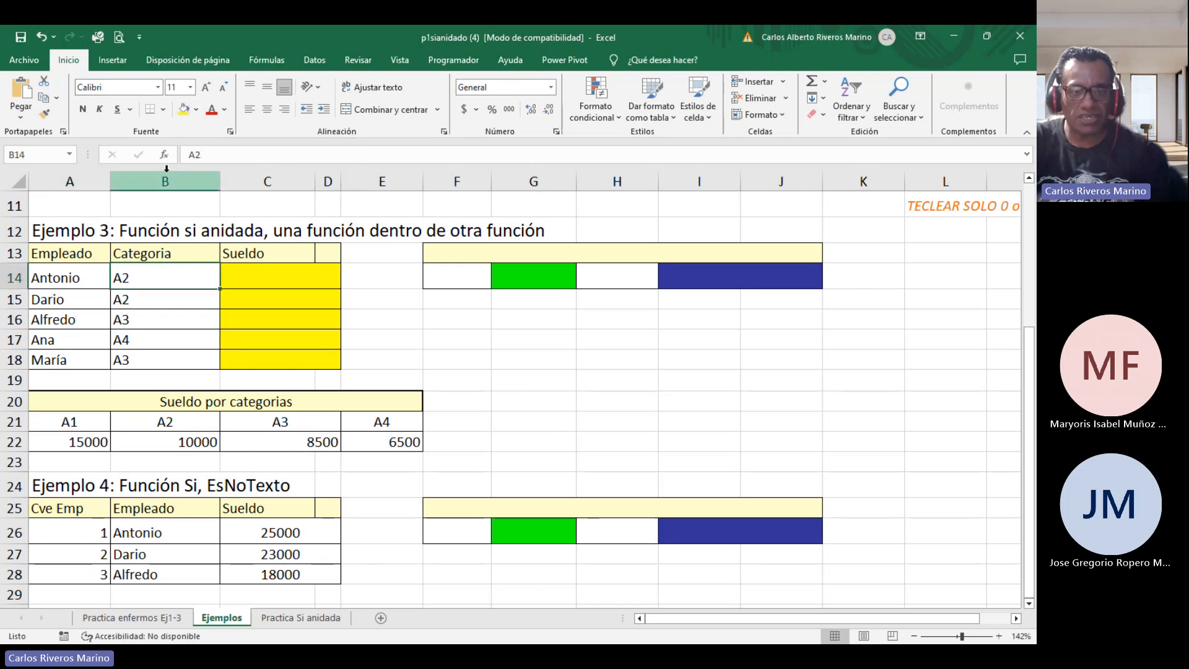
{"action": "left_click", "coordinate": [196, 110]}
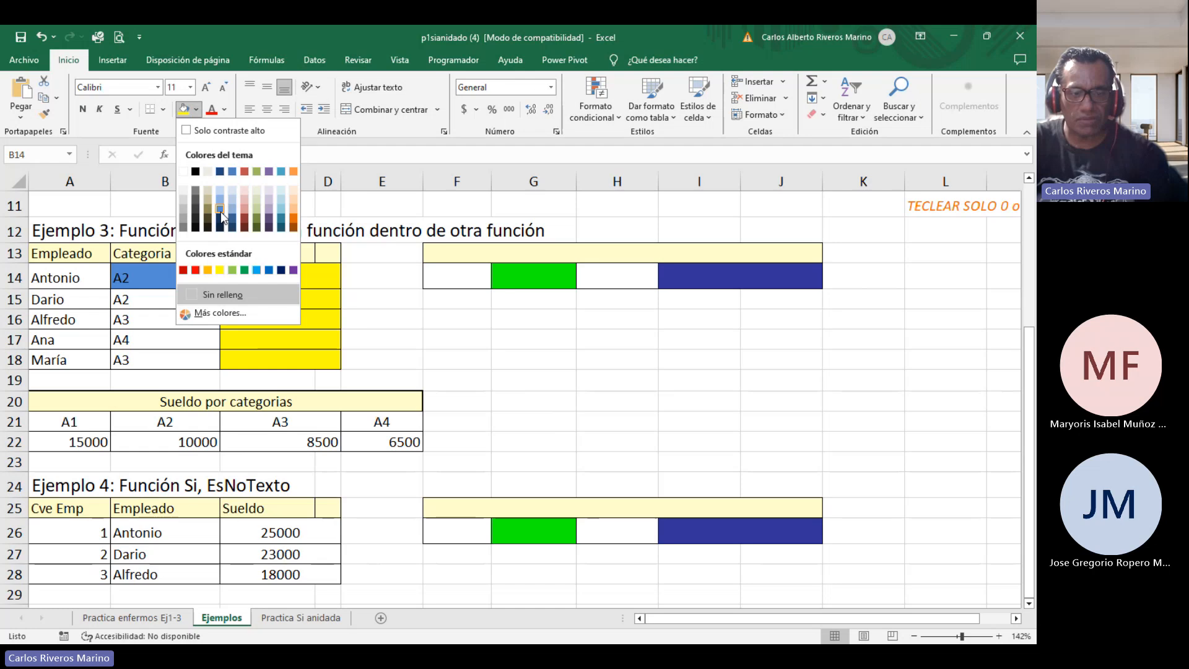
{"action": "left_click", "coordinate": [221, 210]}
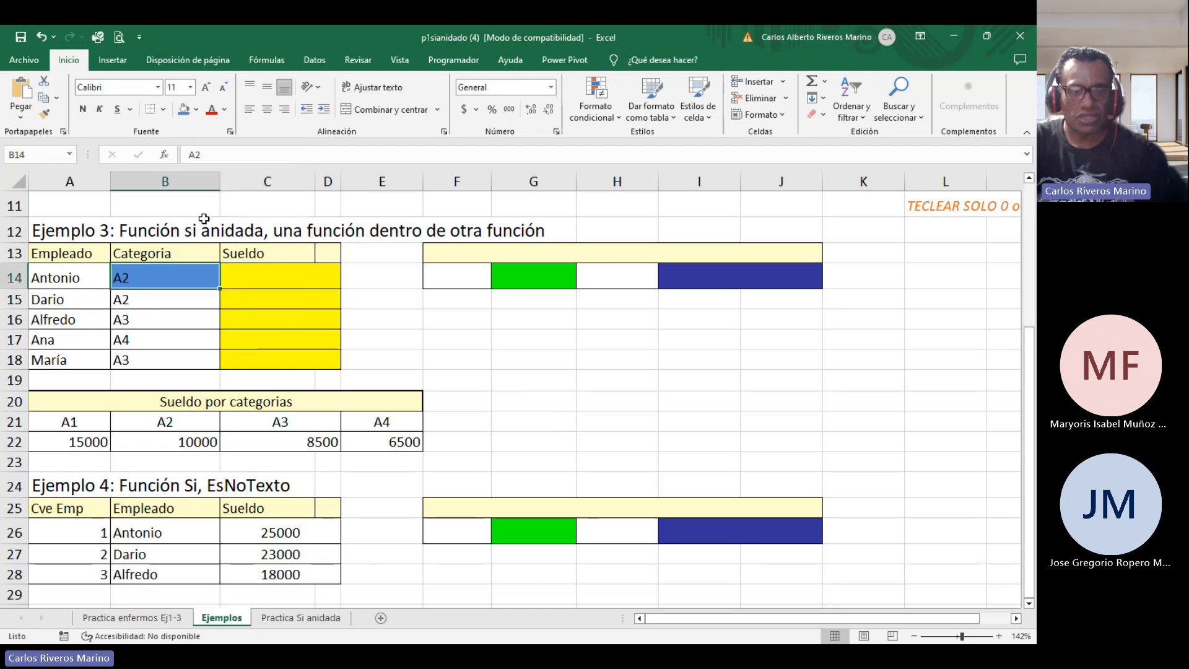
{"action": "left_click", "coordinate": [55, 422]}
{"action": "left_click", "coordinate": [184, 114]}
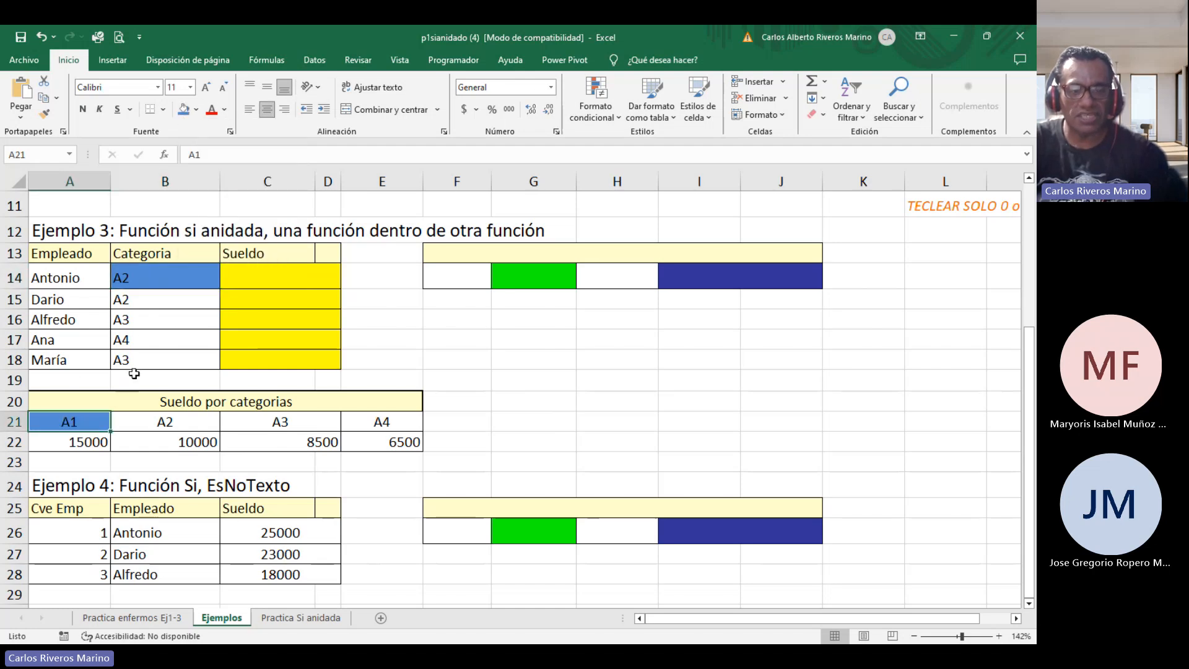
{"action": "left_click", "coordinate": [84, 444]}
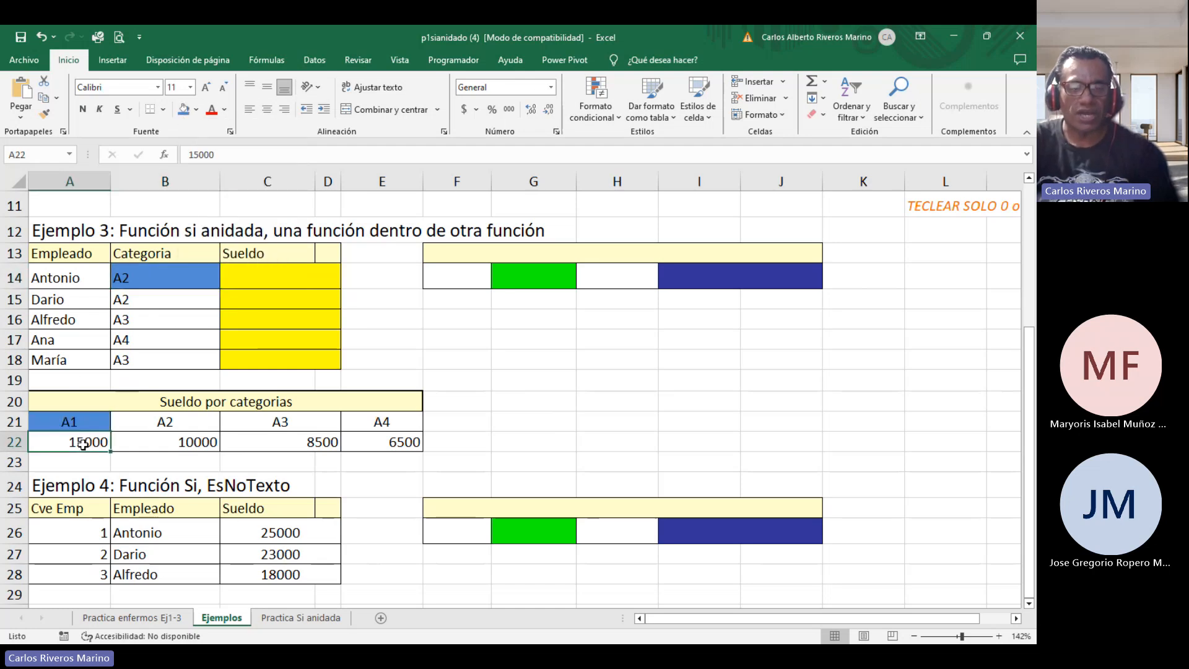
{"action": "left_click", "coordinate": [184, 112]}
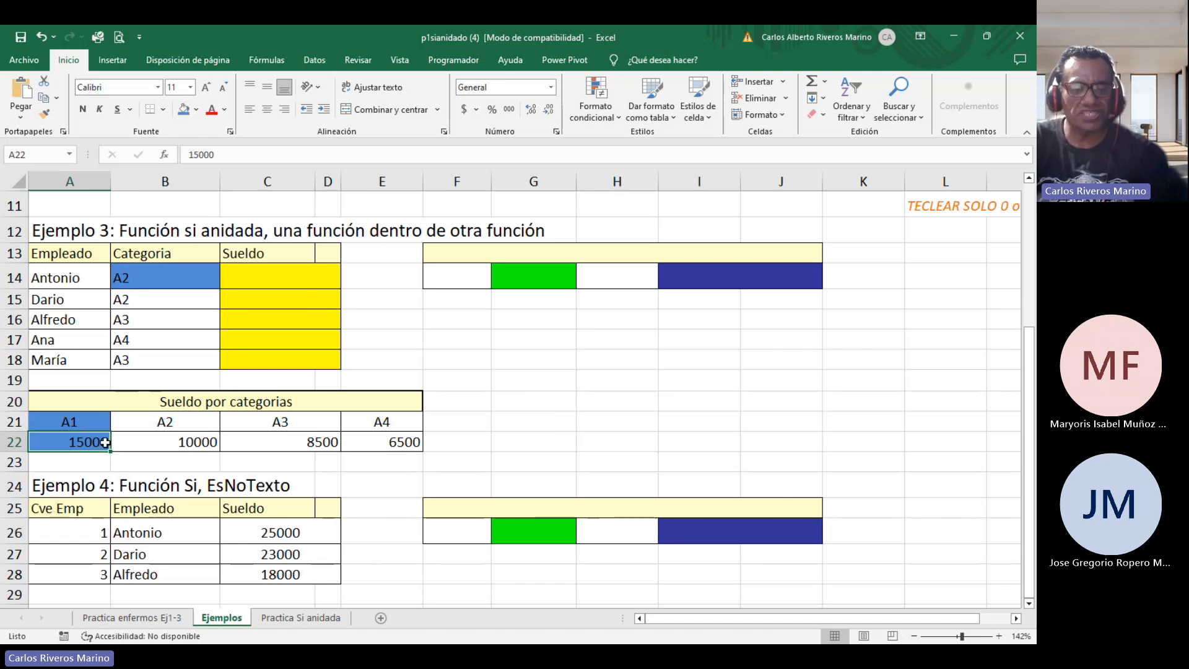
Highlight the A2 category header B21 and its salary B22 with the same blue fill.
{"action": "left_click", "coordinate": [150, 277]}
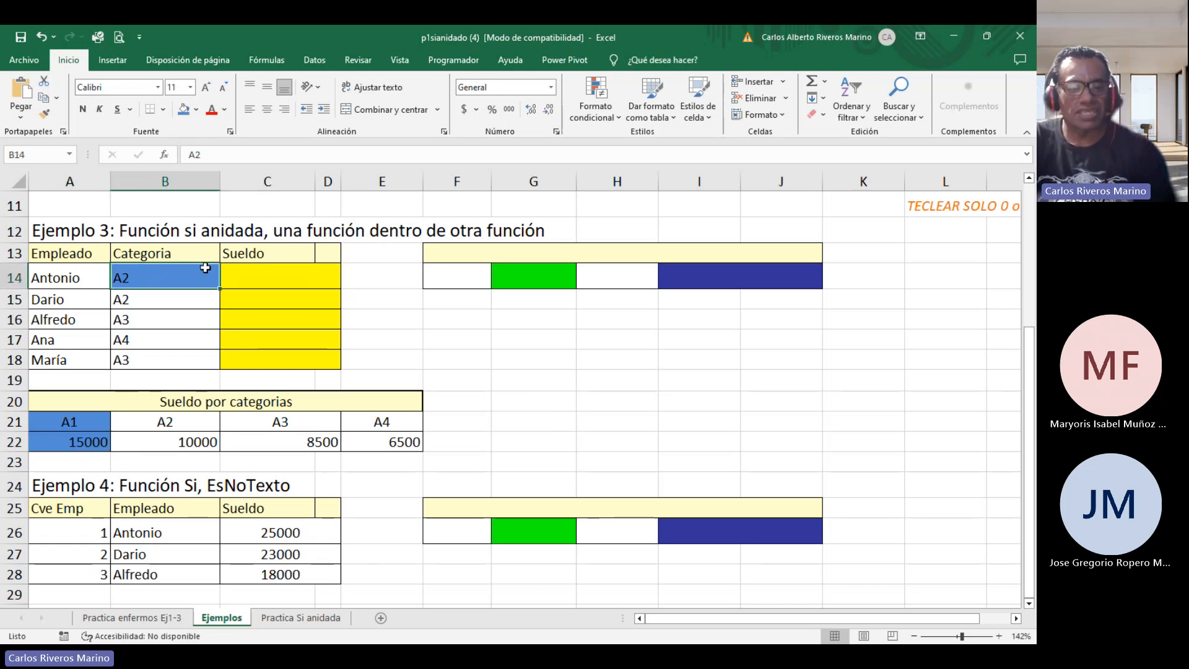
{"action": "left_click", "coordinate": [189, 423]}
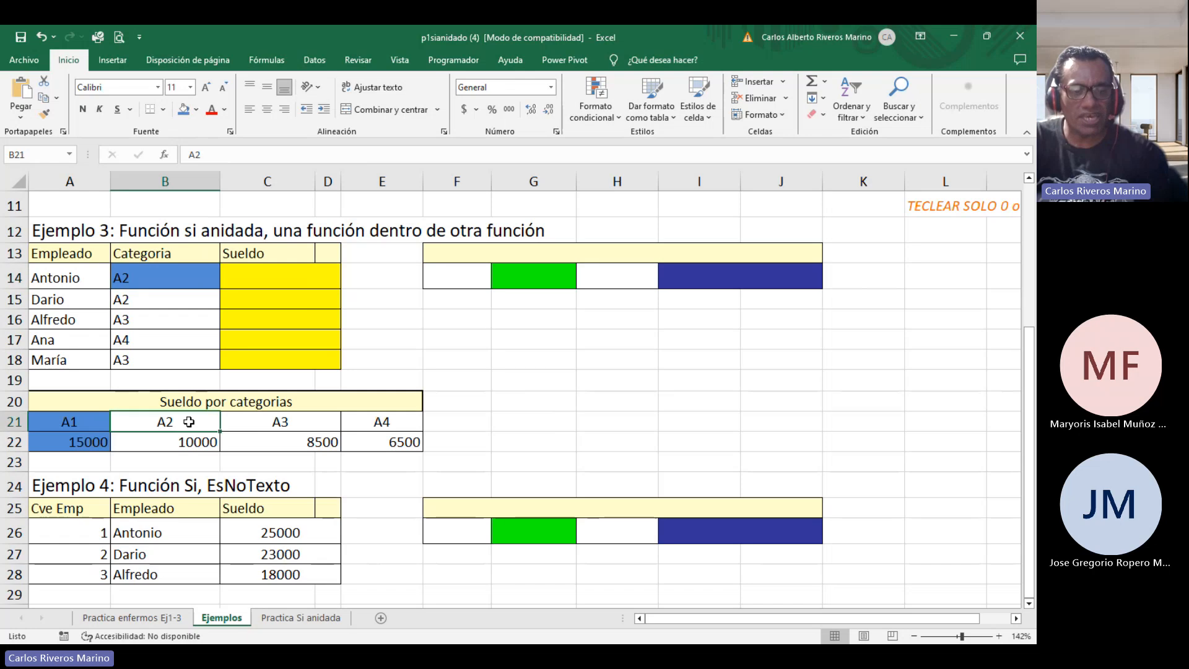
{"action": "left_click", "coordinate": [184, 109]}
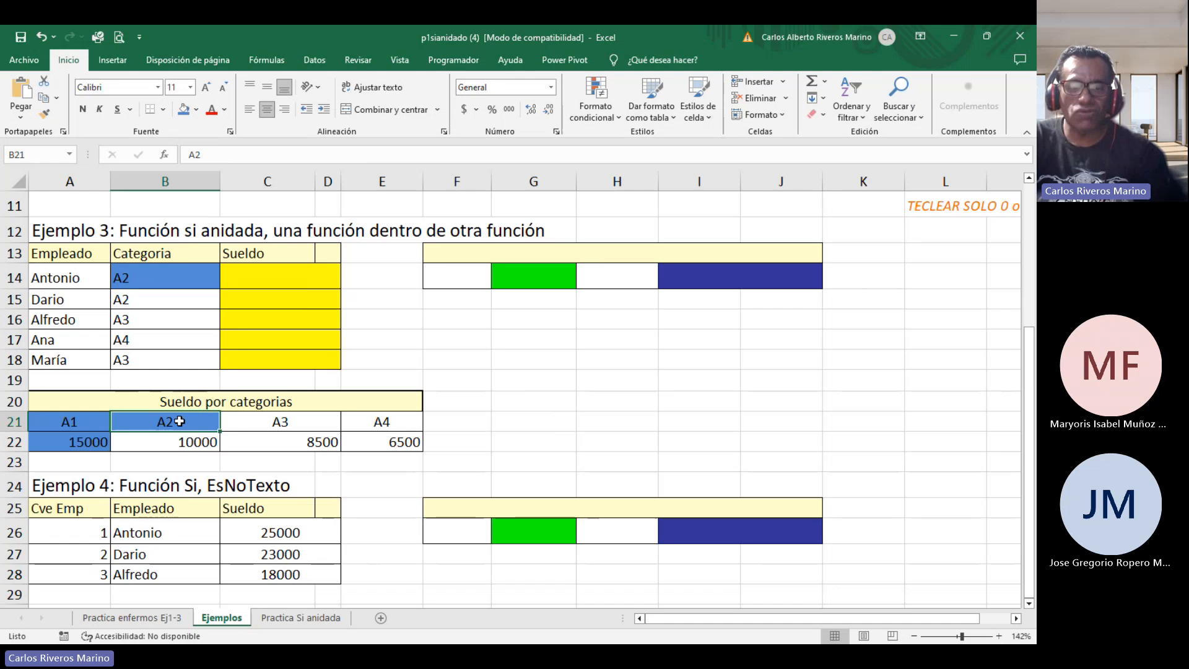
{"action": "left_click", "coordinate": [178, 439]}
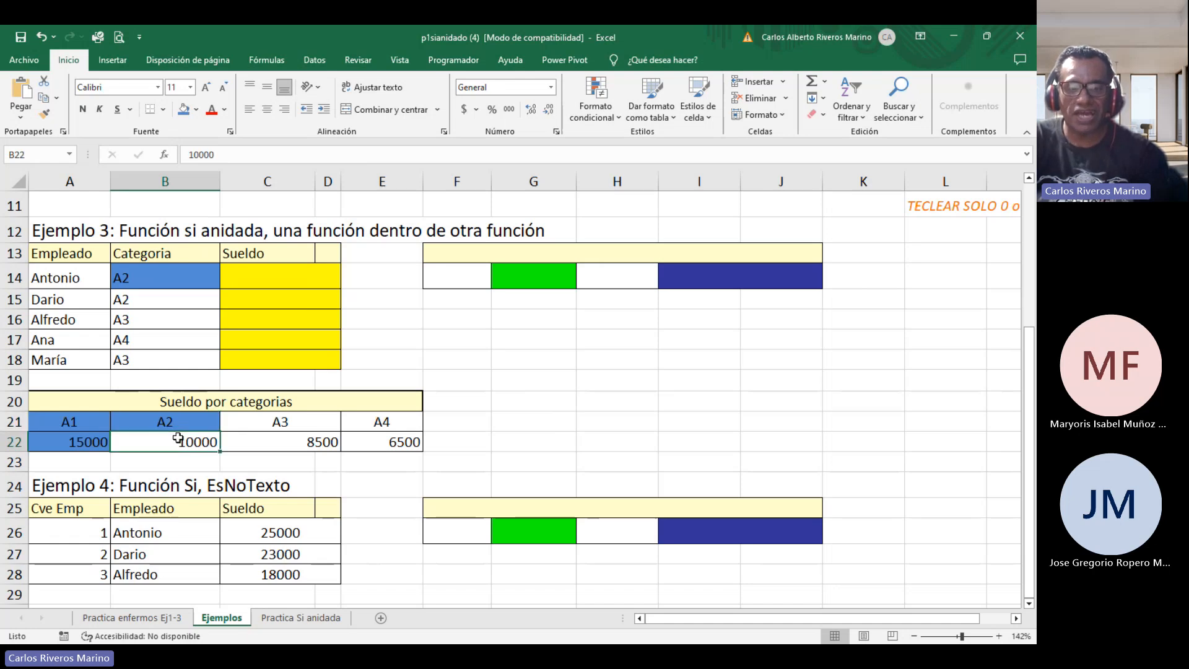
{"action": "left_click", "coordinate": [182, 111]}
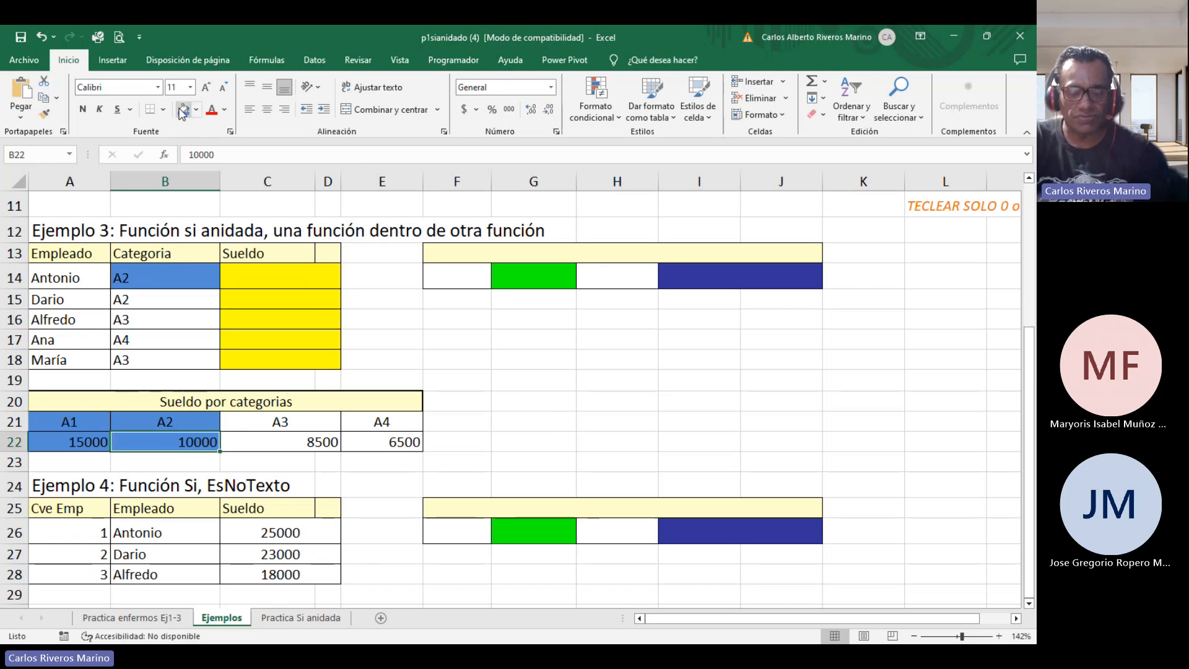
Change Antonio's category in B14 to a4.
{"action": "left_click", "coordinate": [151, 281]}
{"action": "type", "text": "4"}
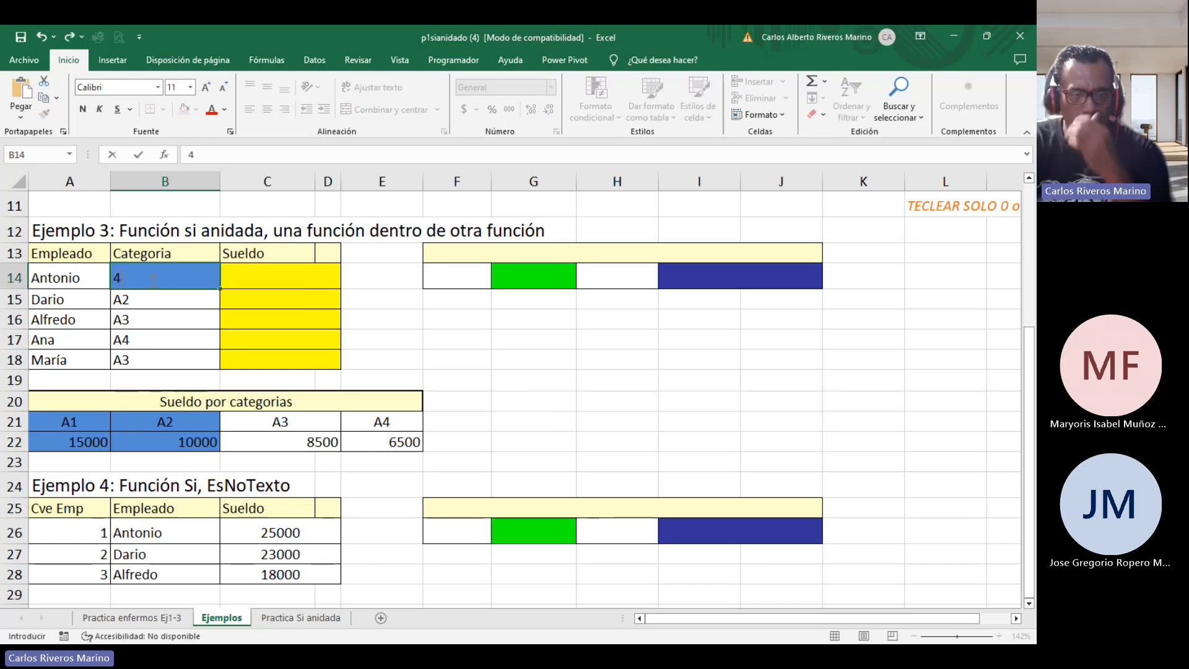
{"action": "type", "text": "4"}
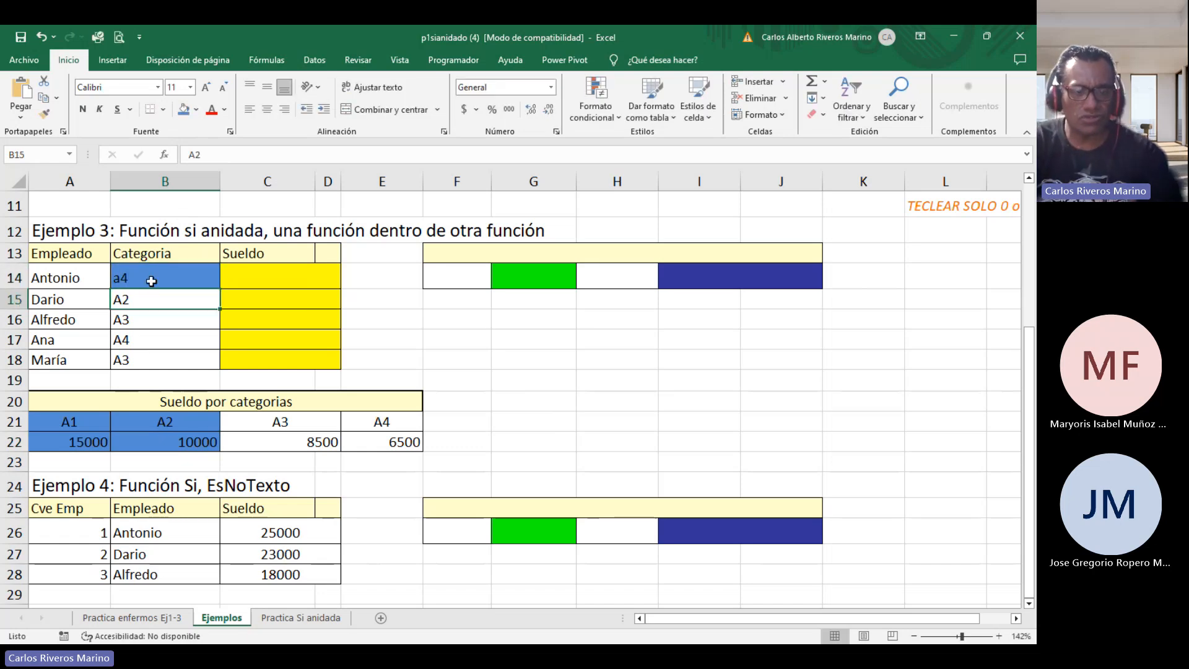
Re-enter A2 in the B21 category header cell.
{"action": "left_click", "coordinate": [179, 423]}
{"action": "double_click", "coordinate": [179, 423]}
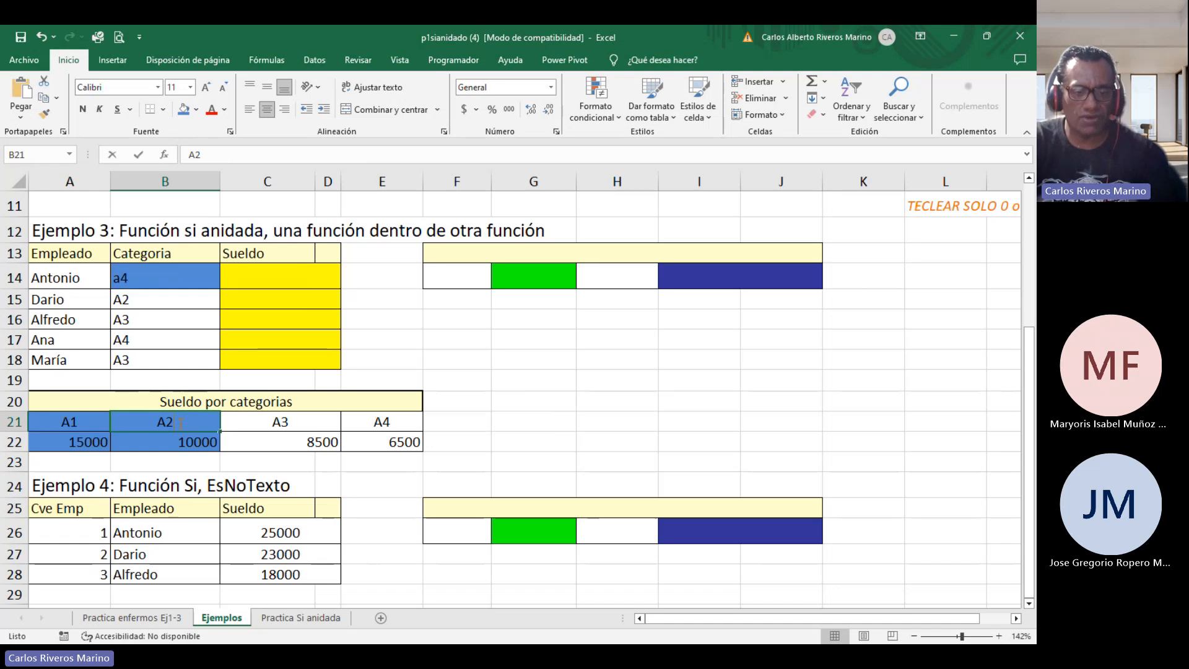
{"action": "key", "text": "BackSpace"}
{"action": "type", "text": "2"}
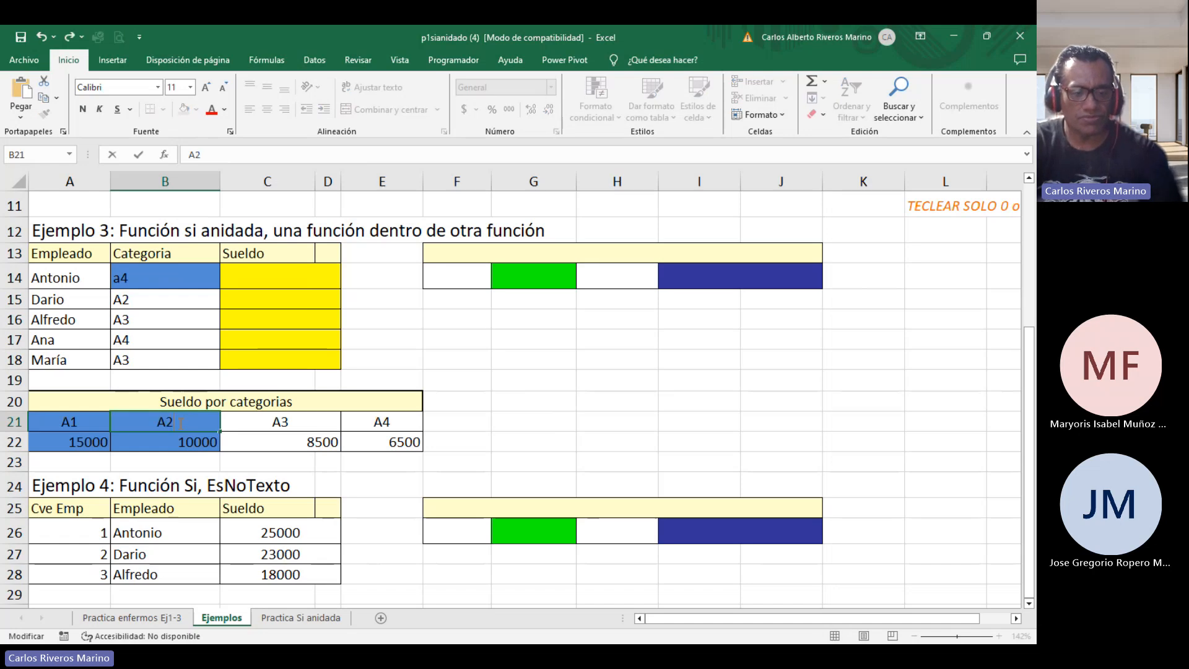
{"action": "key", "text": "Return"}
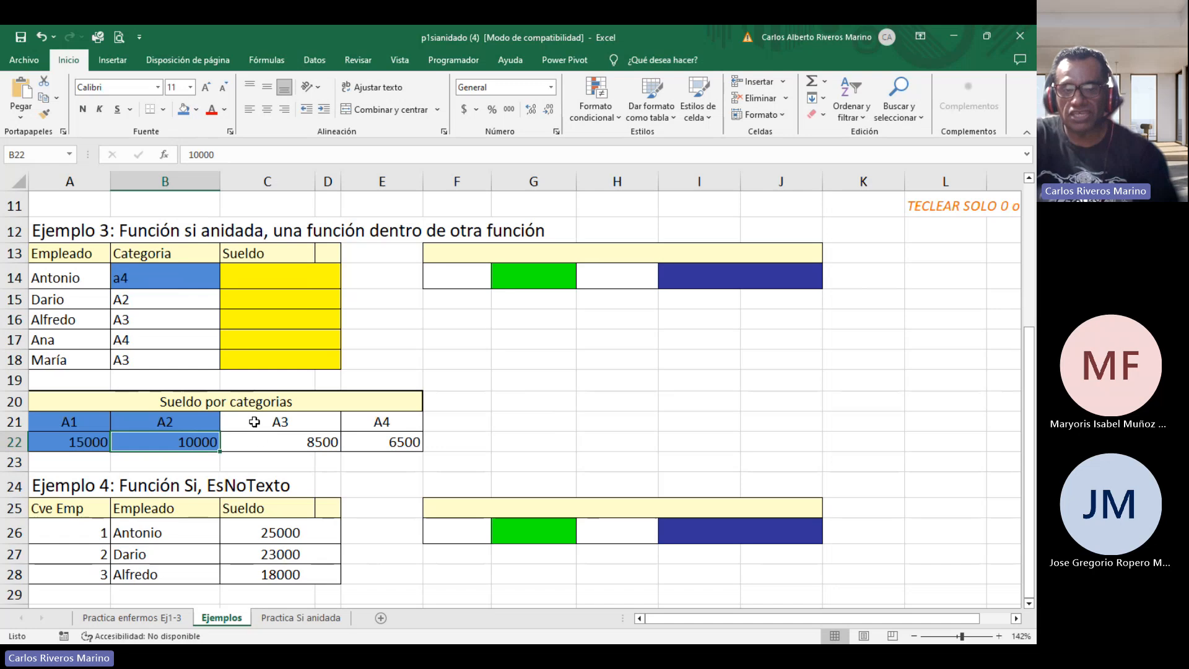
Highlight the A3 category header C21 and its salary C22 with the blue fill colour.
{"action": "left_click", "coordinate": [178, 286]}
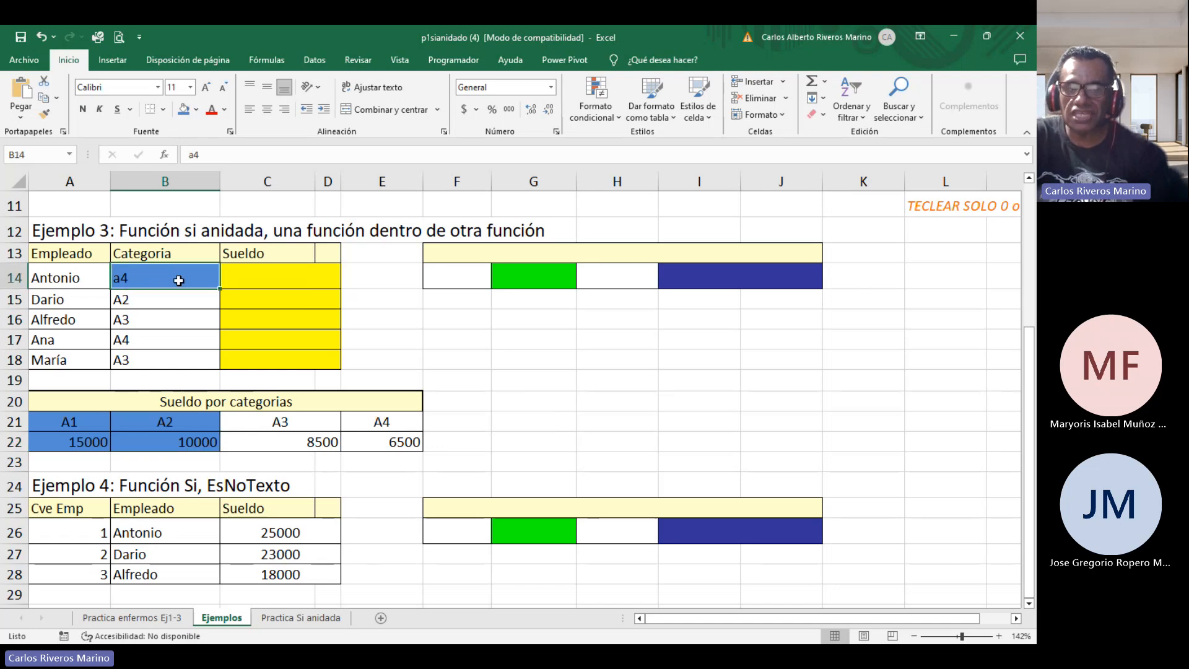
{"action": "left_click", "coordinate": [283, 421]}
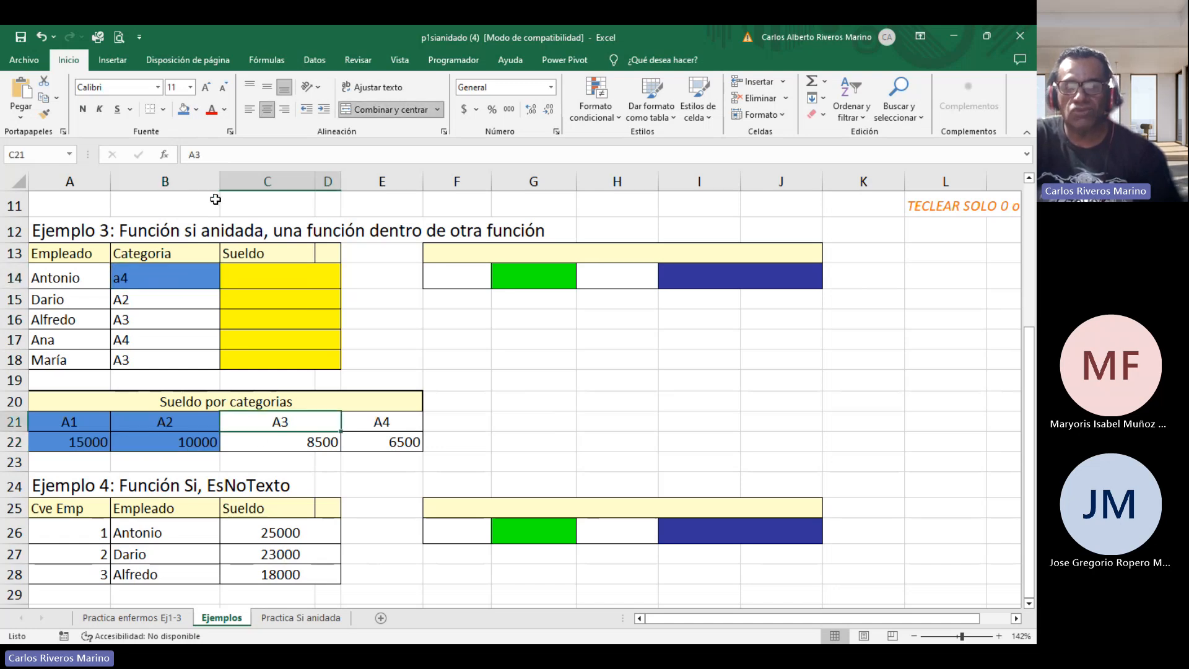
{"action": "left_click", "coordinate": [183, 110]}
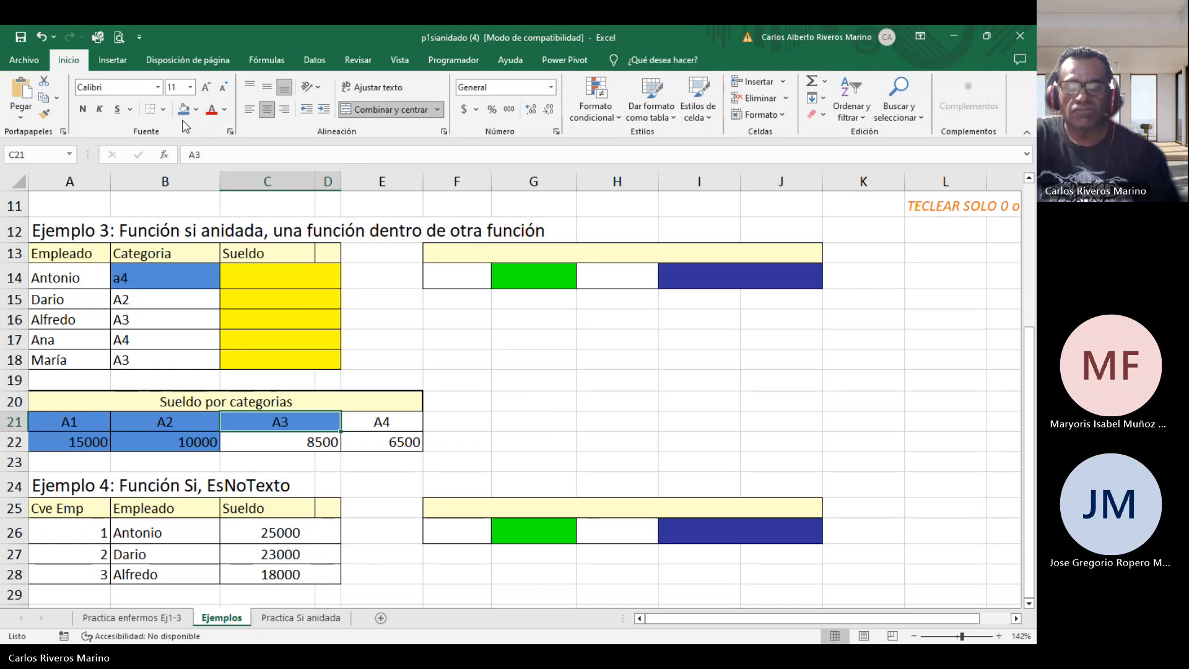
{"action": "left_click", "coordinate": [267, 440]}
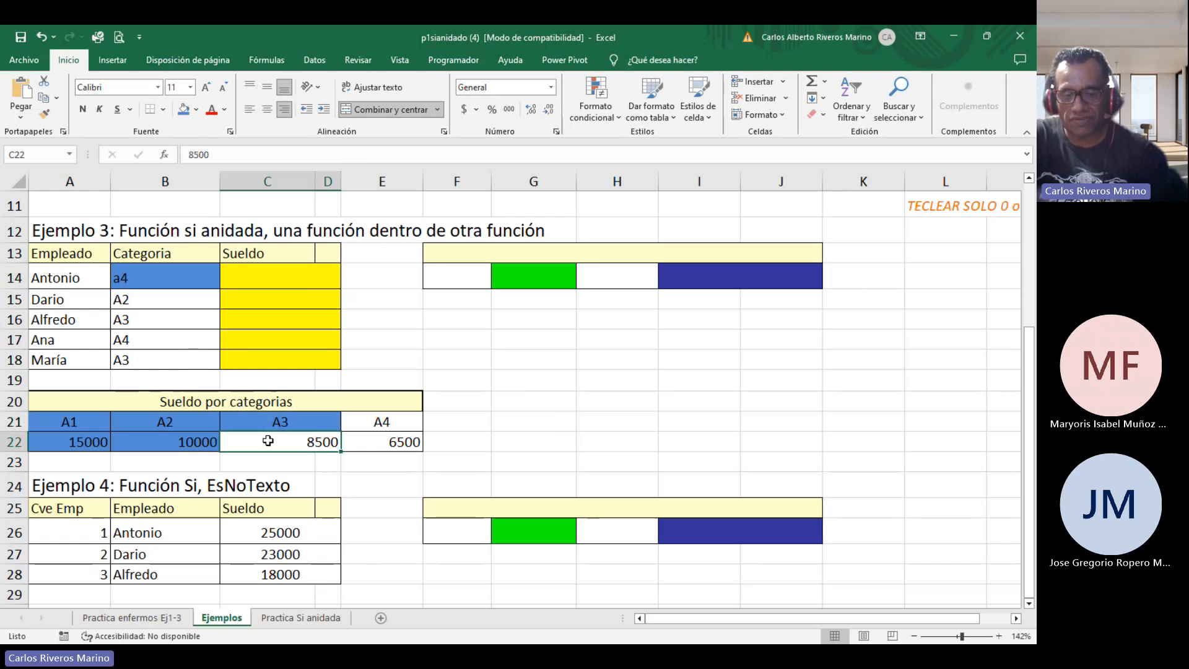
{"action": "left_click", "coordinate": [186, 113]}
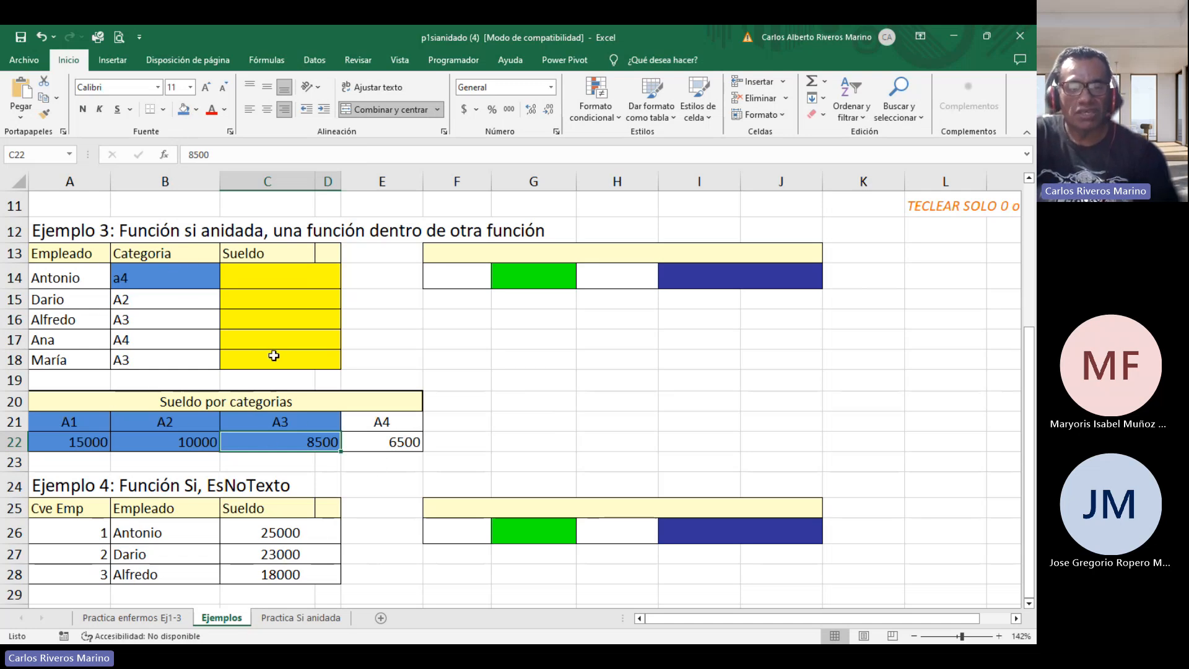
Highlight the A4 category header E21 and its salary E22 with the same blue fill.
{"action": "left_click", "coordinate": [184, 279]}
{"action": "left_click", "coordinate": [382, 421]}
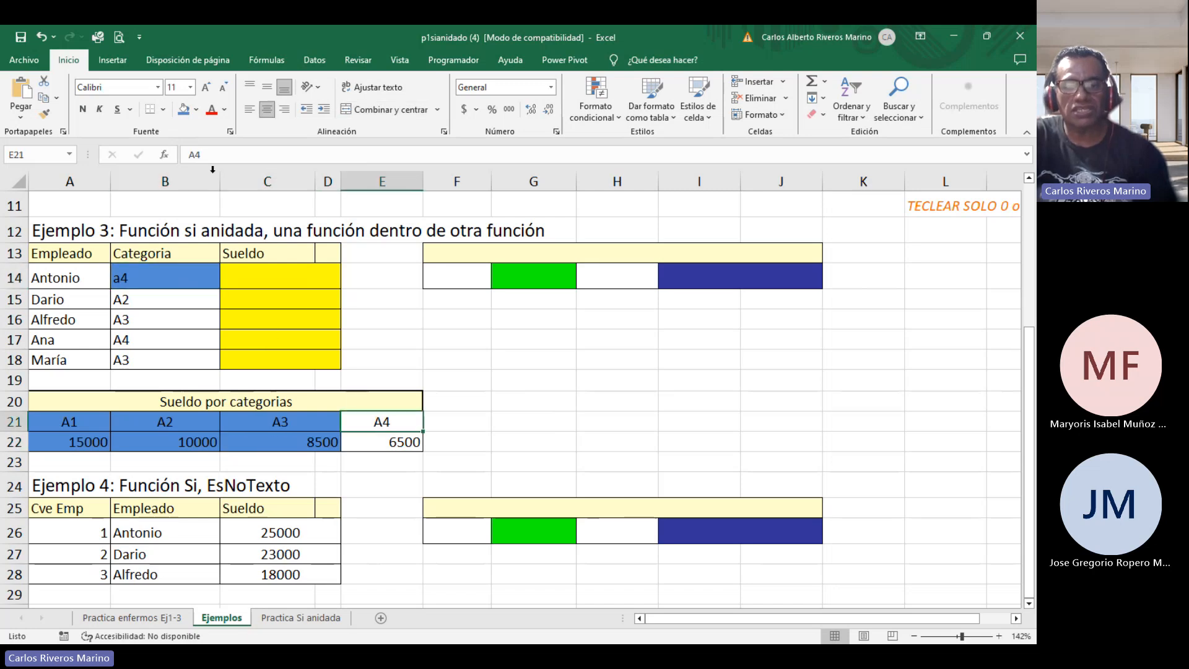
{"action": "left_click", "coordinate": [184, 109]}
{"action": "left_click", "coordinate": [403, 441]}
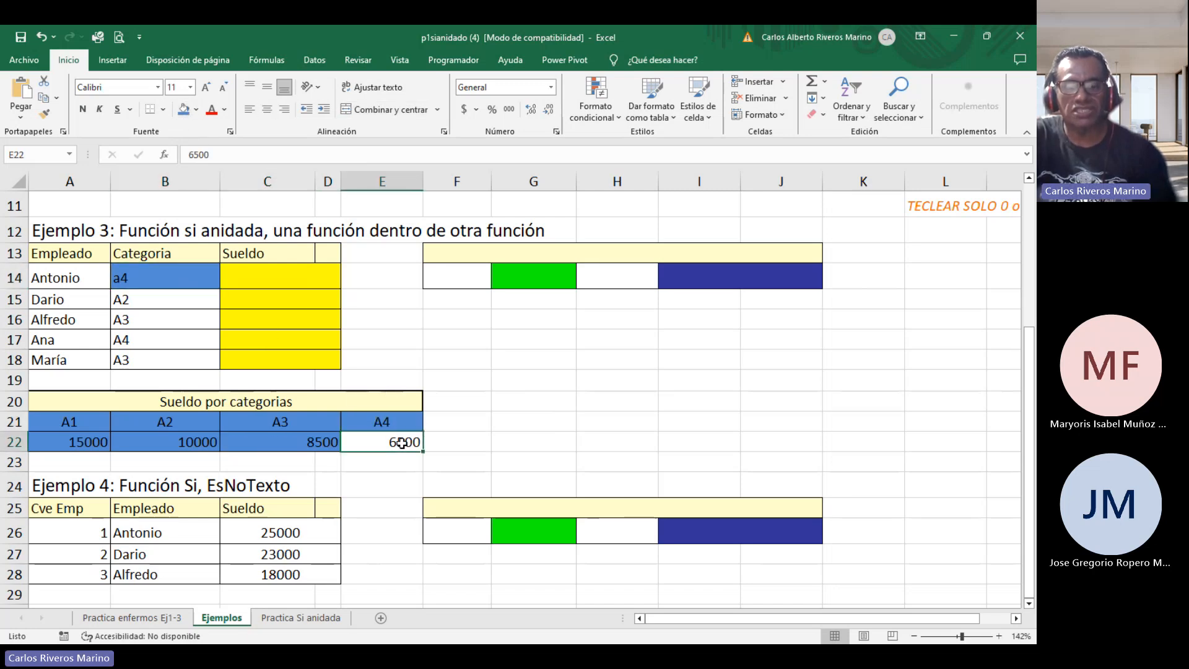
{"action": "left_click", "coordinate": [185, 110]}
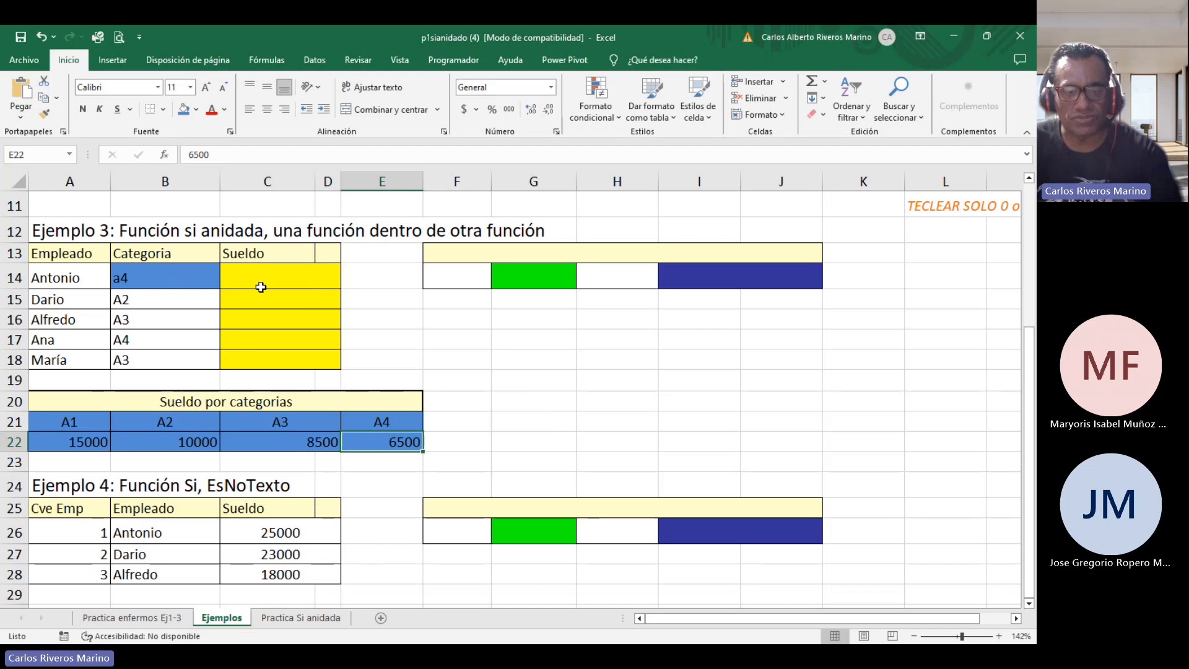
Remove the fill colour from the salary-by-category table A21:E22 and from cell B14.
{"action": "left_click", "coordinate": [83, 417]}
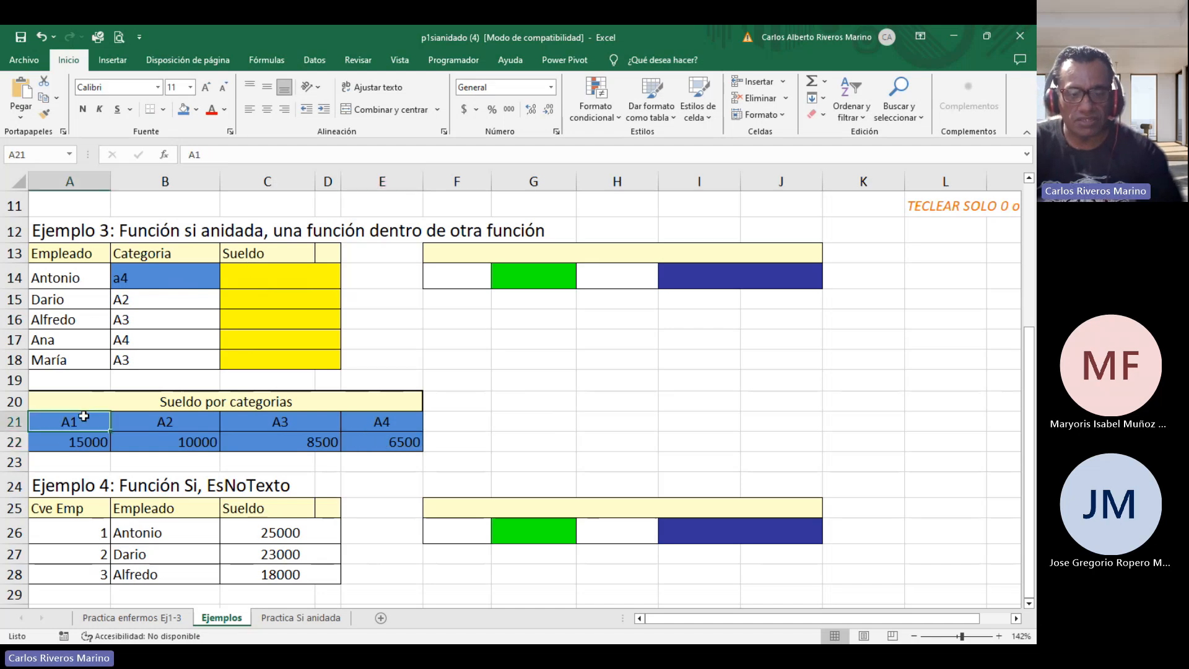
{"action": "left_click_drag", "start_coordinate": [83, 417], "coordinate": [399, 443]}
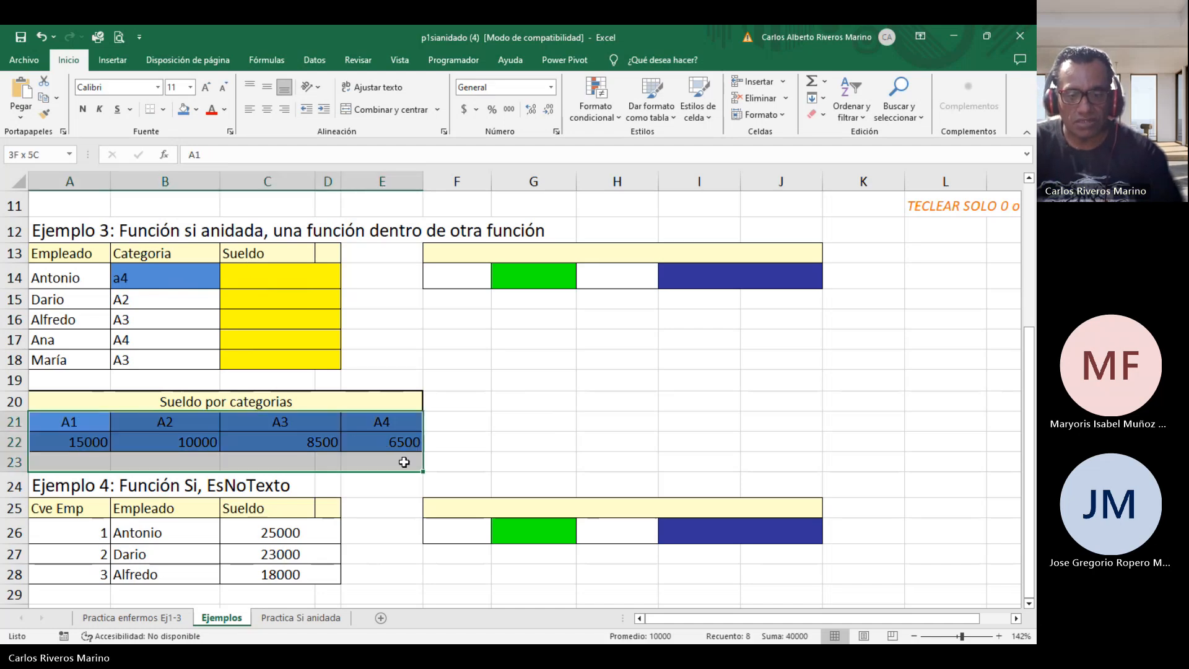
{"action": "left_click", "coordinate": [196, 111]}
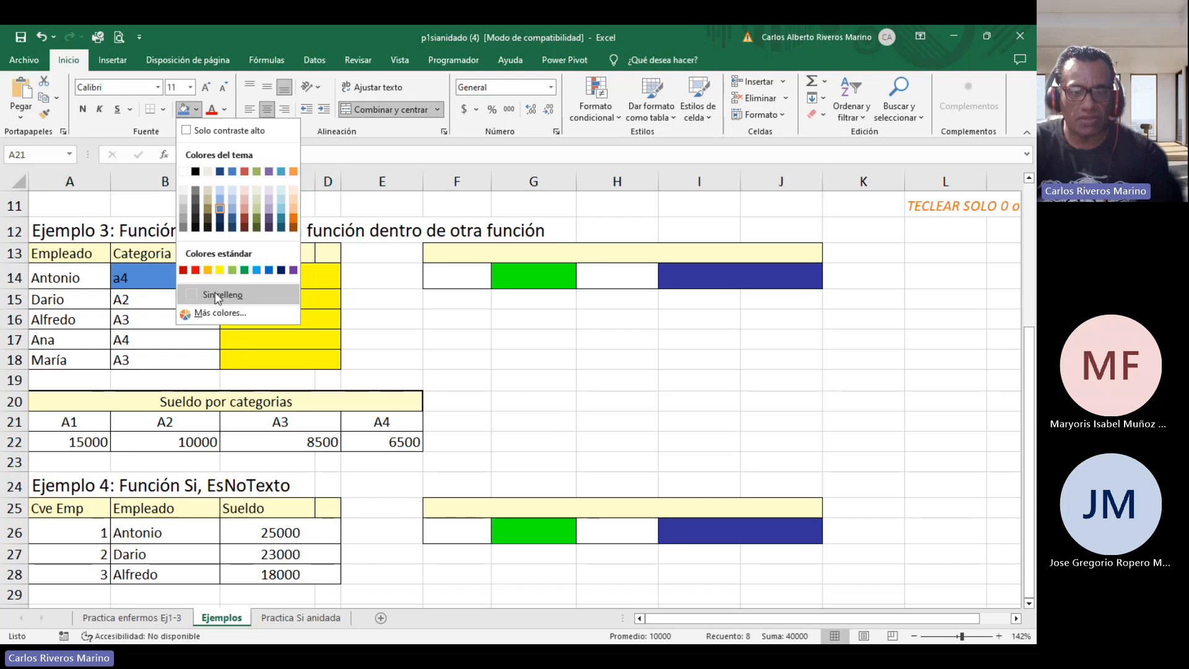
{"action": "left_click", "coordinate": [217, 295]}
{"action": "left_click", "coordinate": [158, 277]}
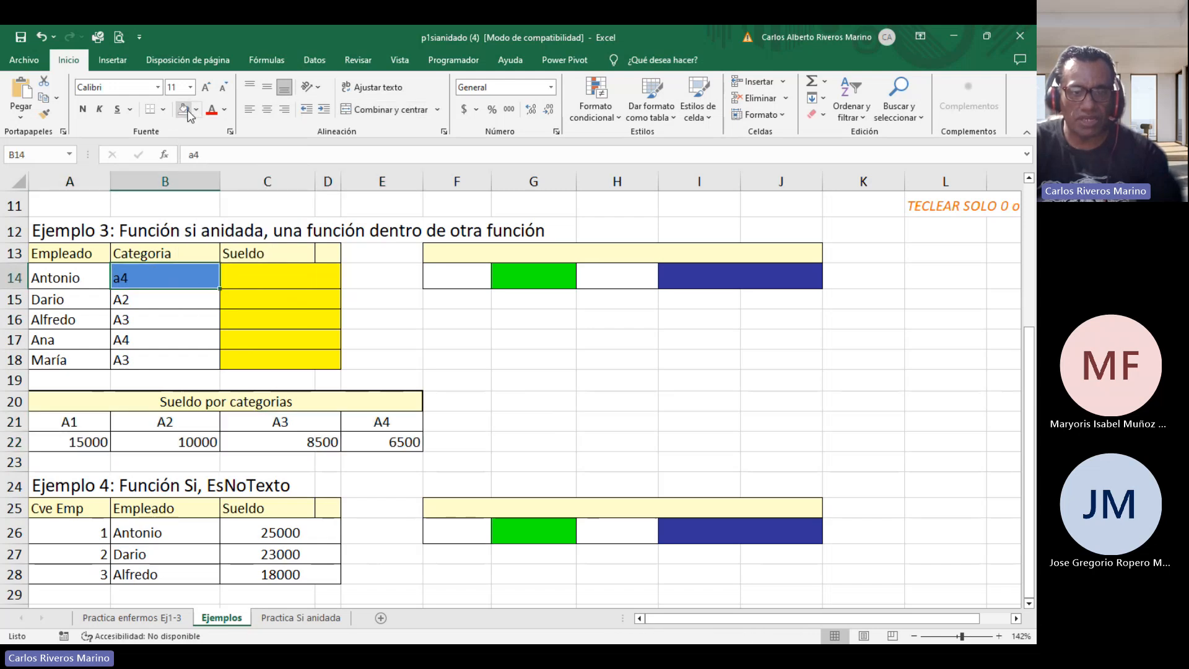
Start a formula in C14 with =si(B14=A21;A22; returning the A1 salary when the category matches.
{"action": "left_click", "coordinate": [248, 281]}
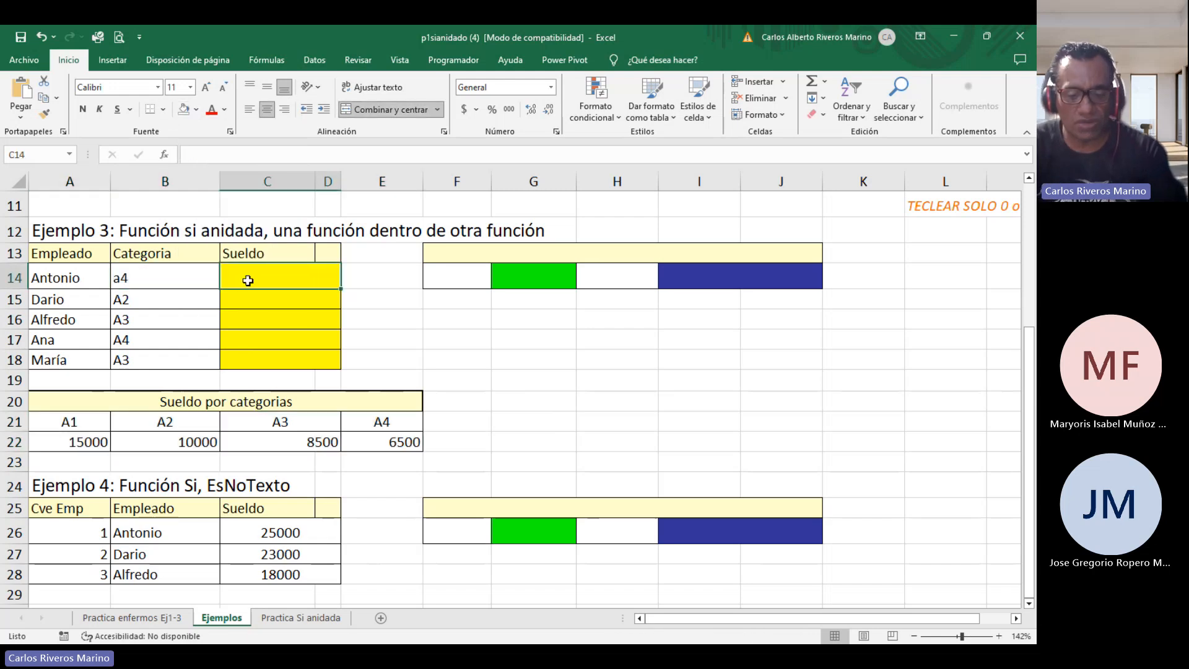
{"action": "type", "text": "="}
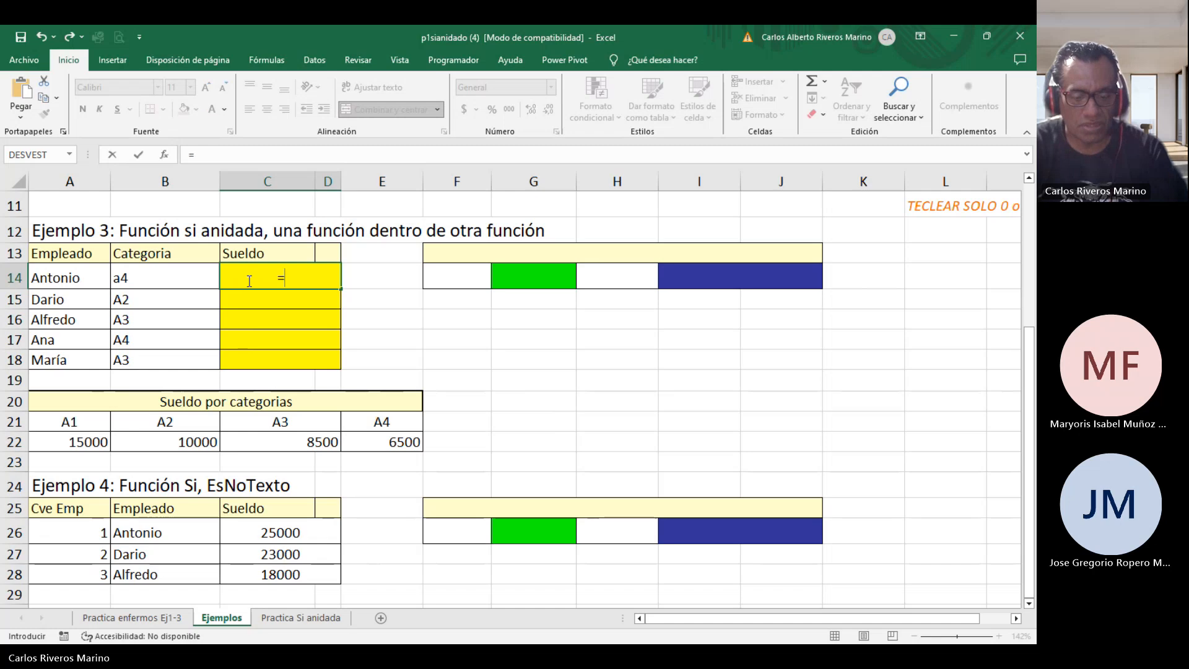
{"action": "type", "text": "si("}
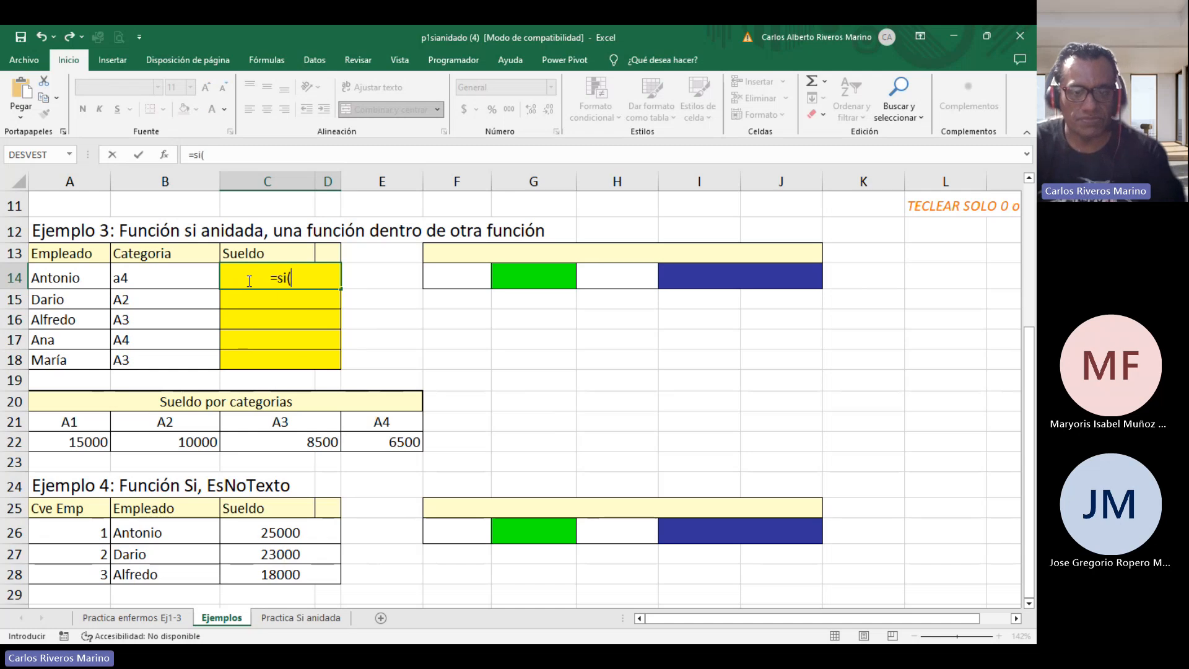
{"action": "left_click", "coordinate": [177, 275]}
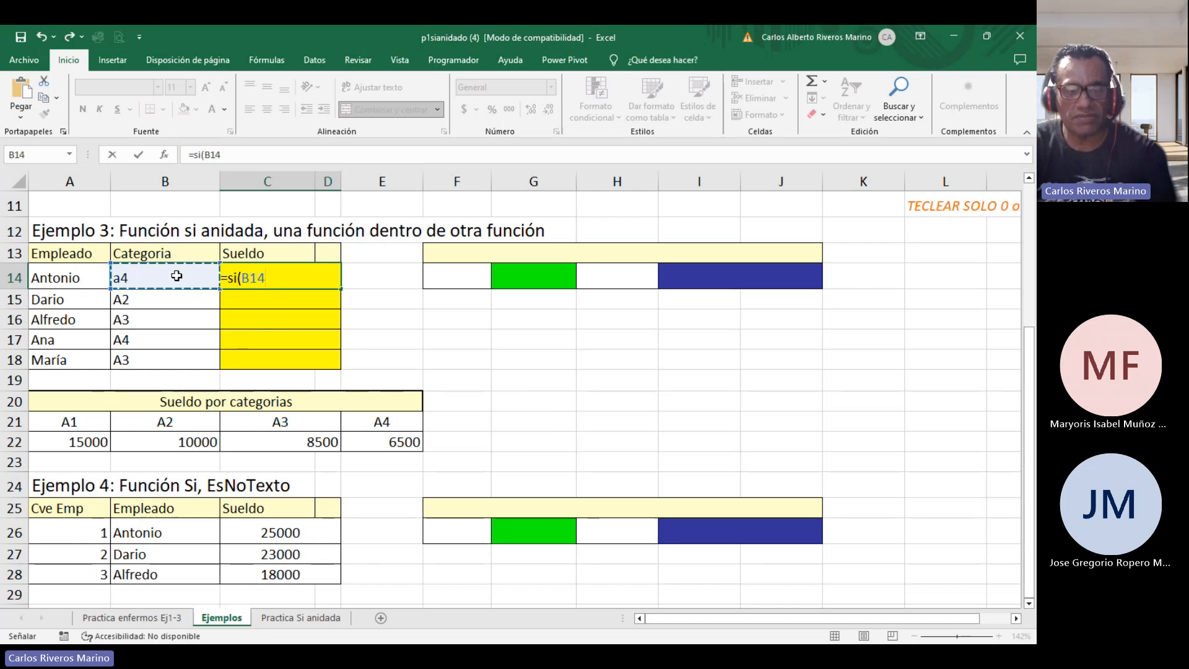
{"action": "type", "text": "="}
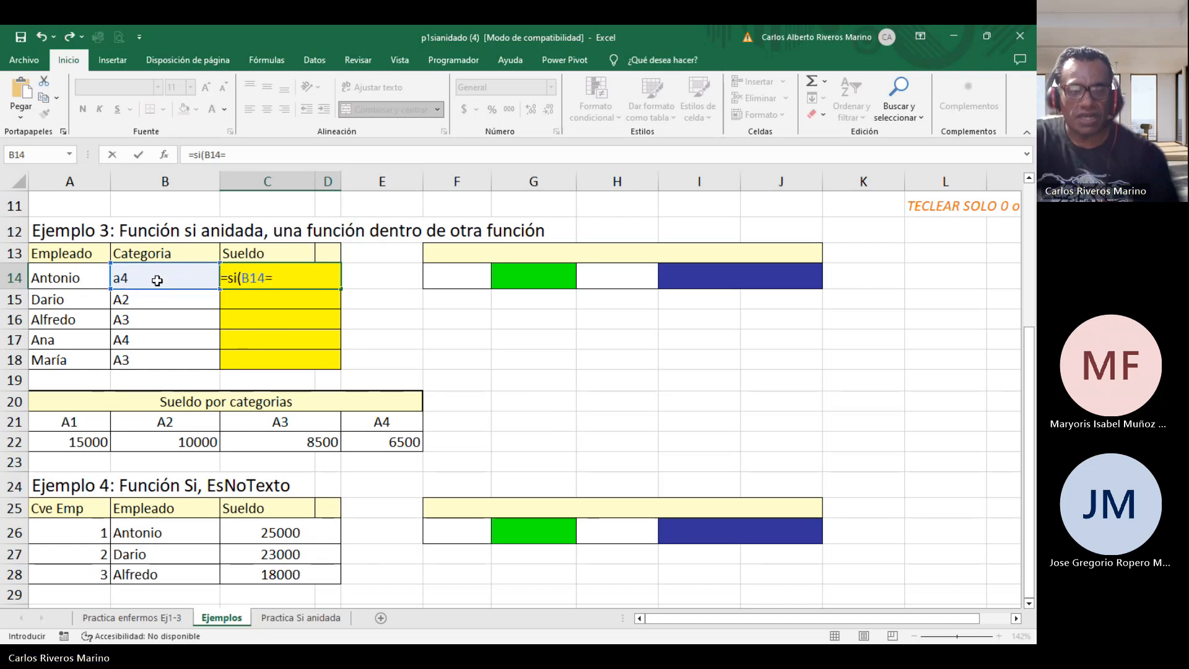
{"action": "left_click", "coordinate": [89, 427]}
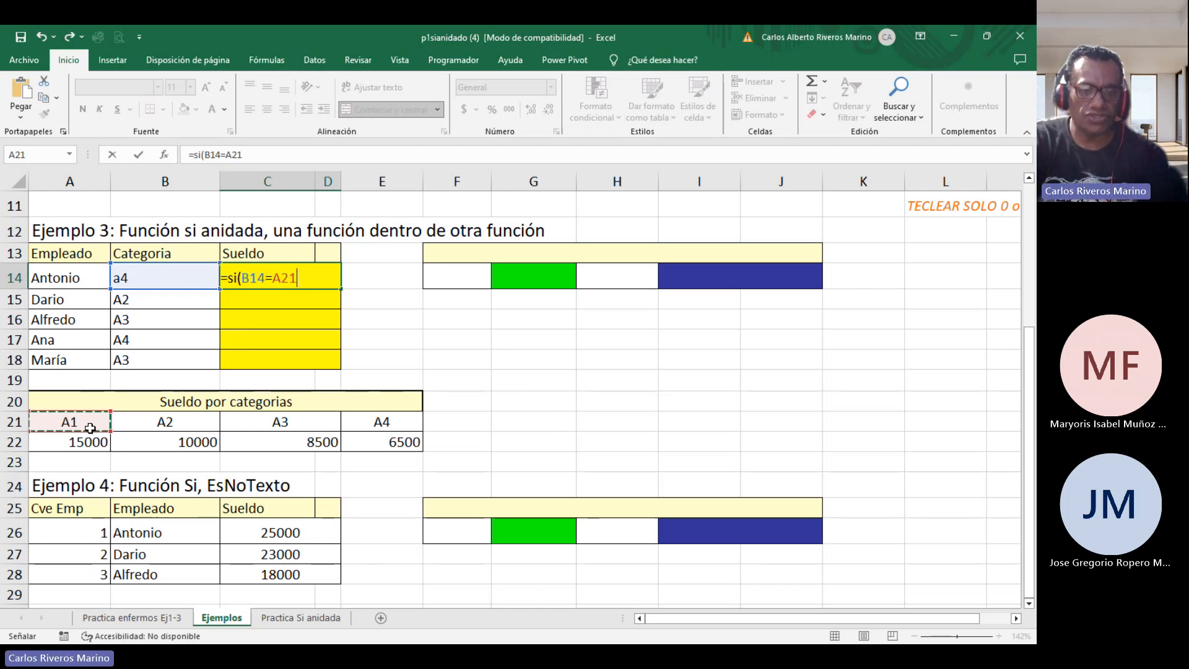
{"action": "type", "text": ";"}
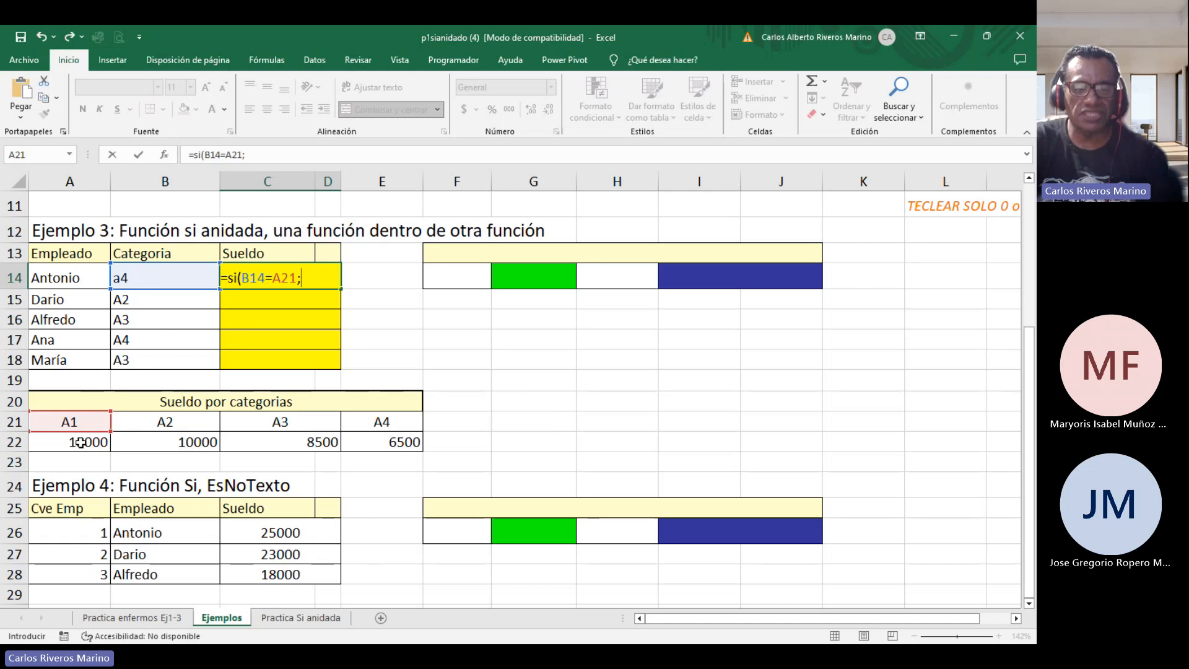
{"action": "left_click", "coordinate": [81, 442]}
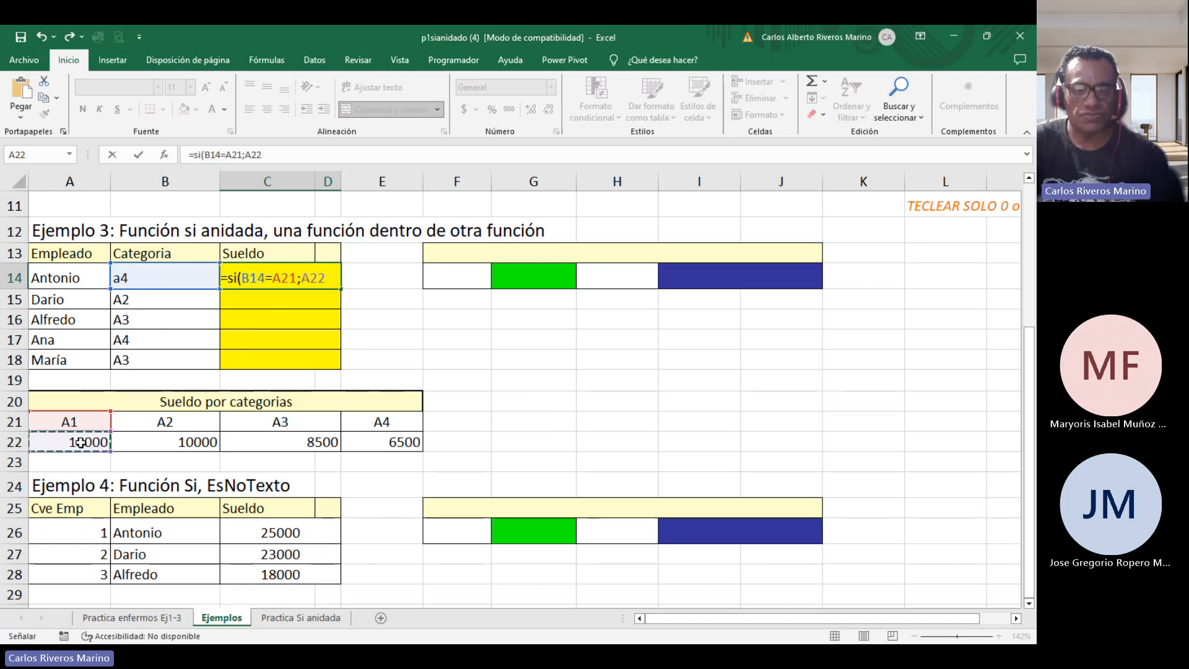
{"action": "type", "text": ";"}
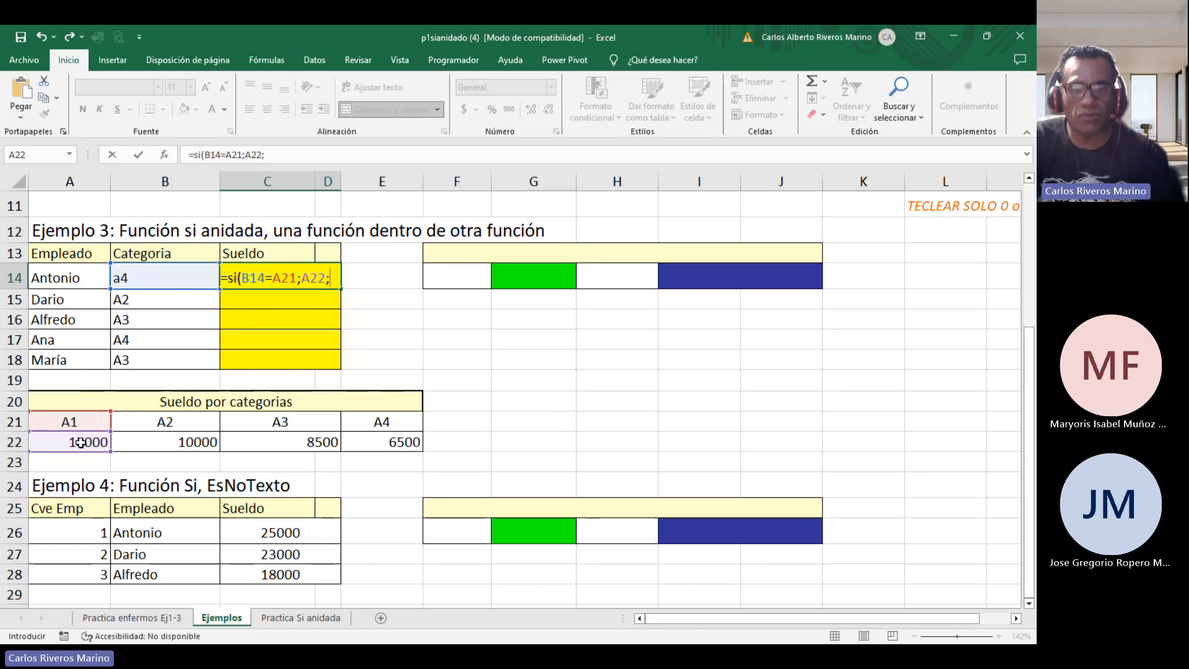
Nest a second SI in the false branch: si(B14=B21;B22; for the A2 category.
{"action": "type", "text": "si"}
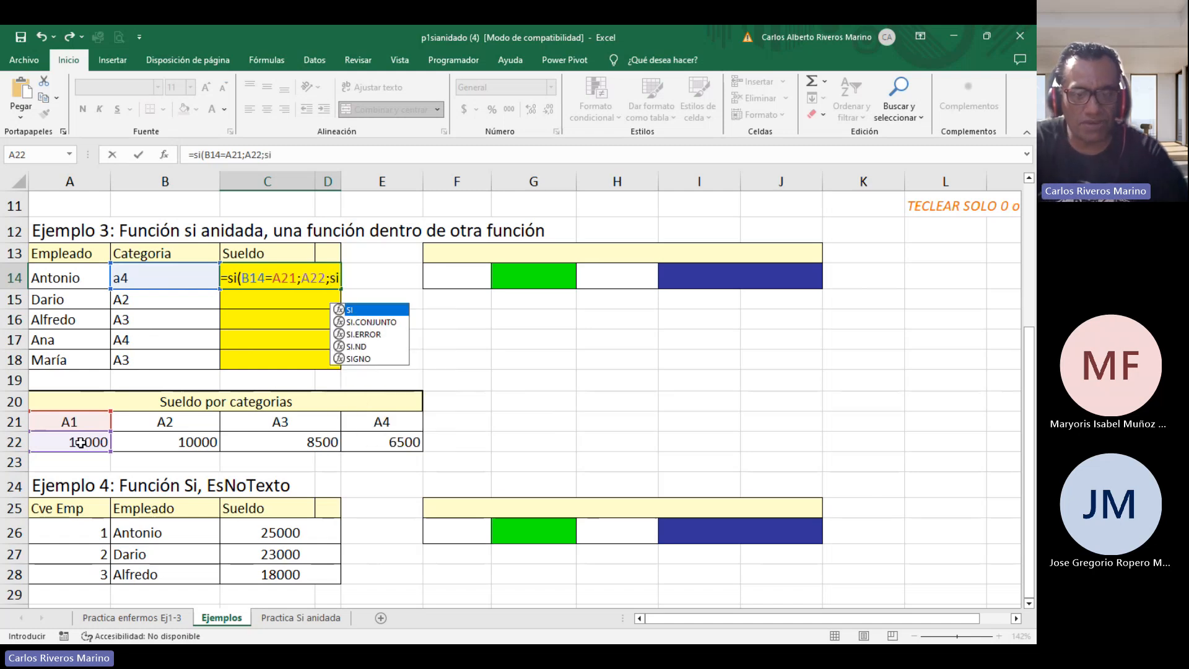
{"action": "type", "text": "("}
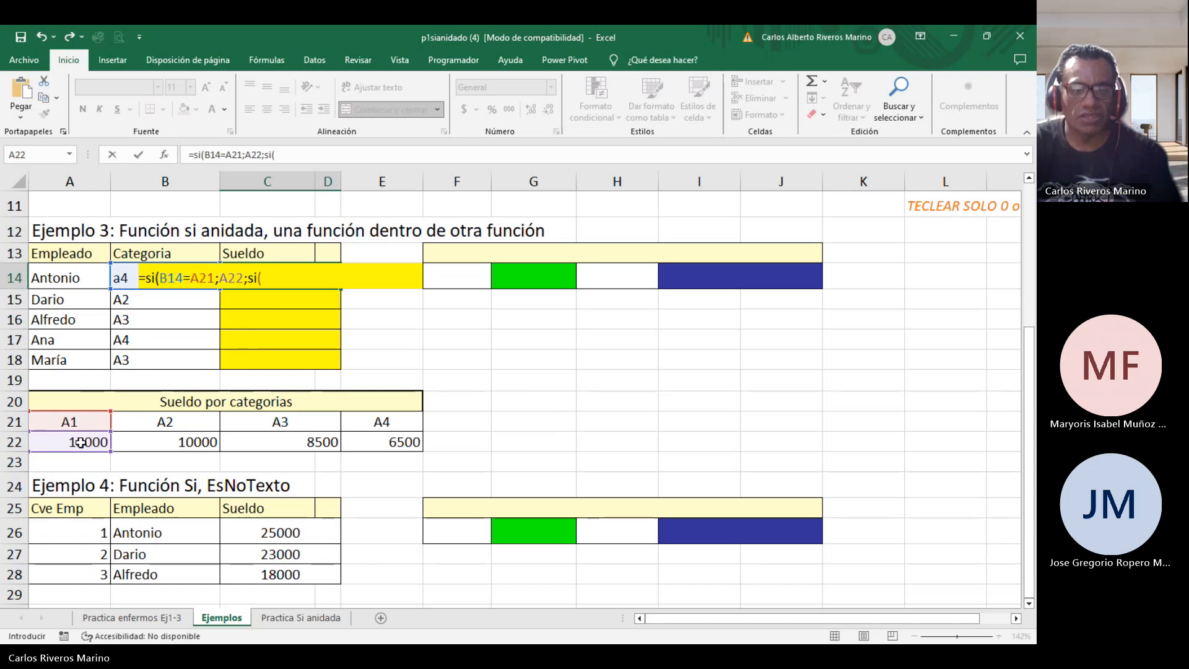
{"action": "left_click", "coordinate": [118, 278]}
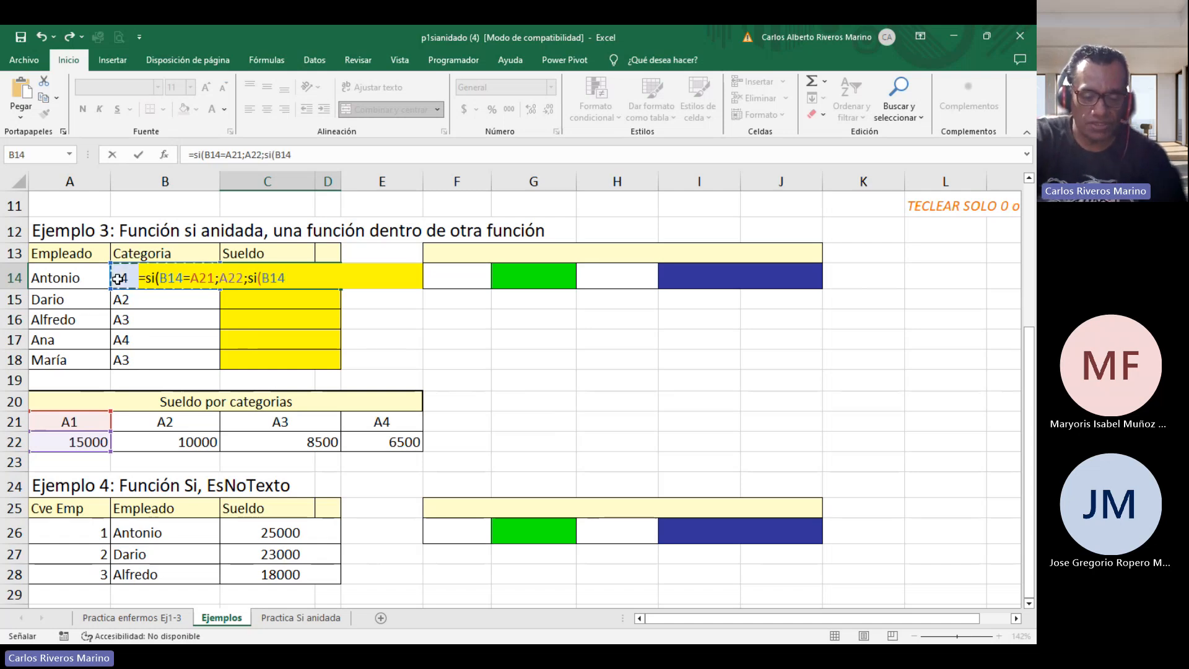
{"action": "type", "text": "="}
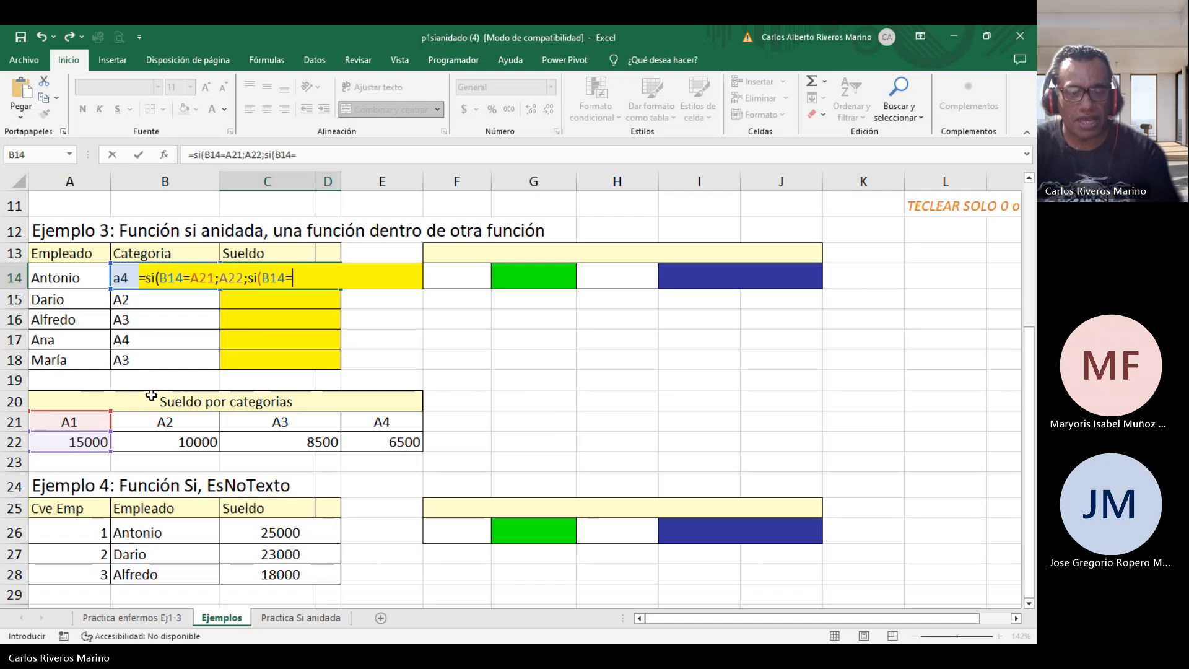
{"action": "left_click", "coordinate": [166, 418]}
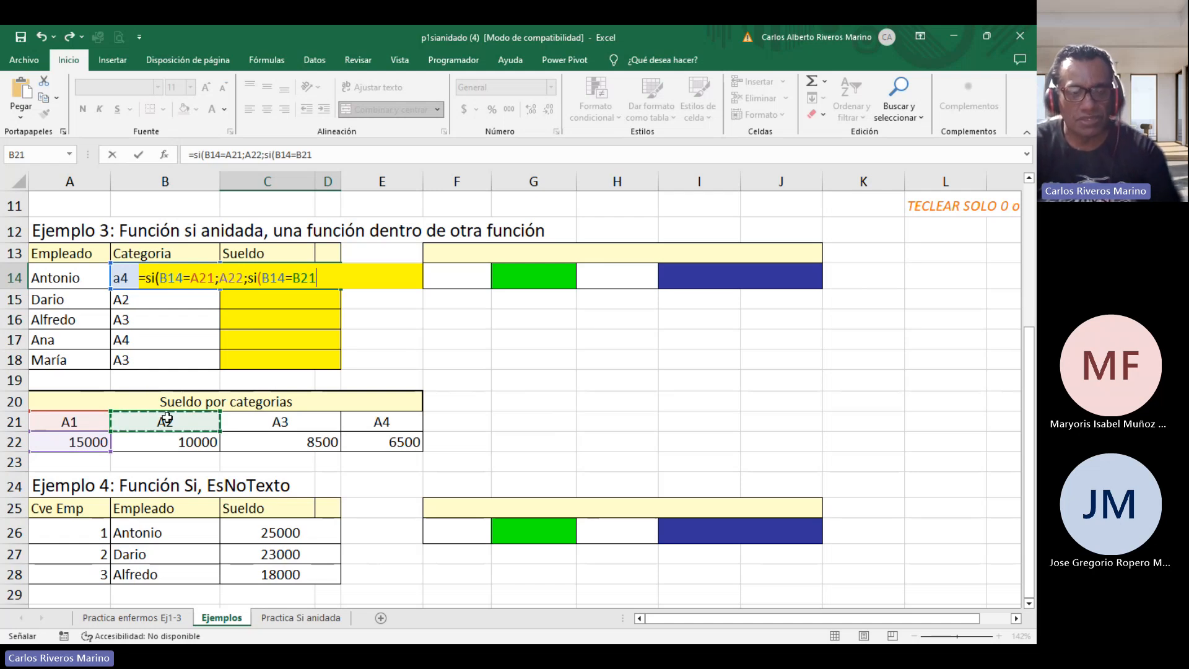
{"action": "type", "text": ";"}
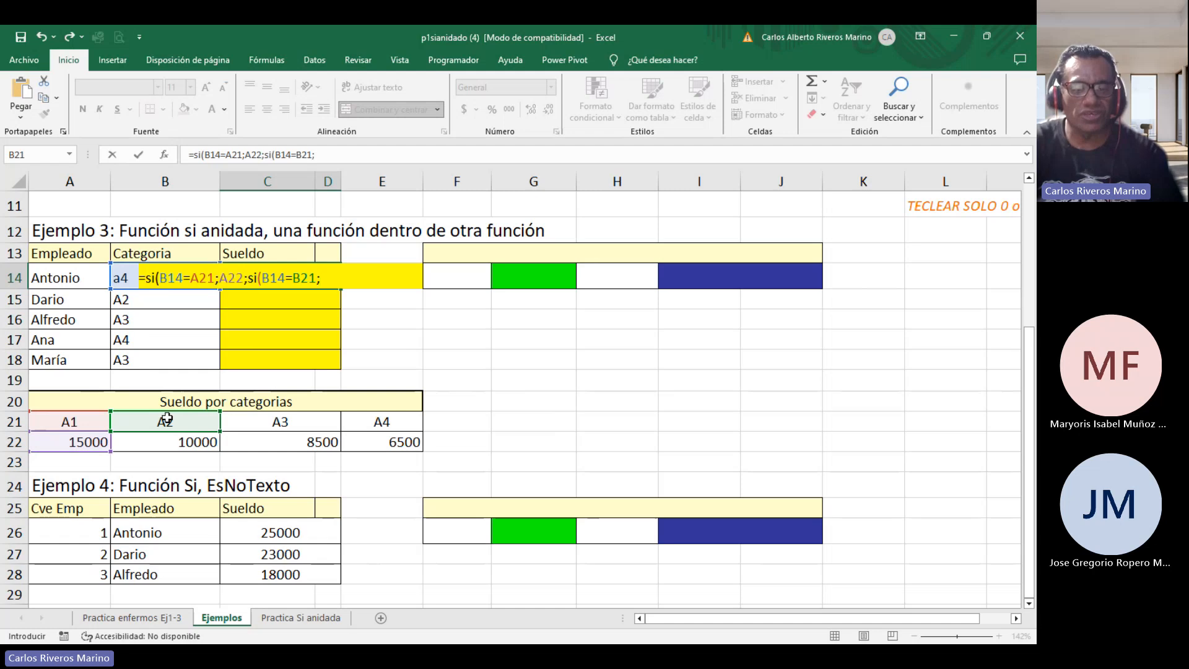
{"action": "left_click", "coordinate": [168, 441]}
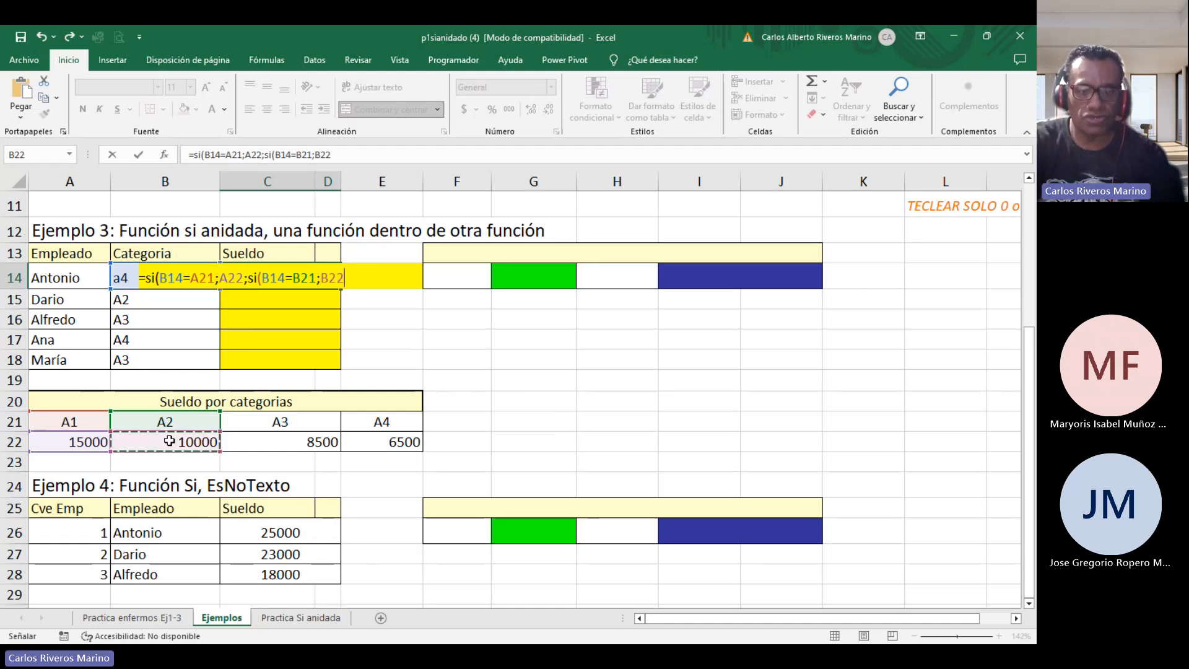
{"action": "type", "text": ";"}
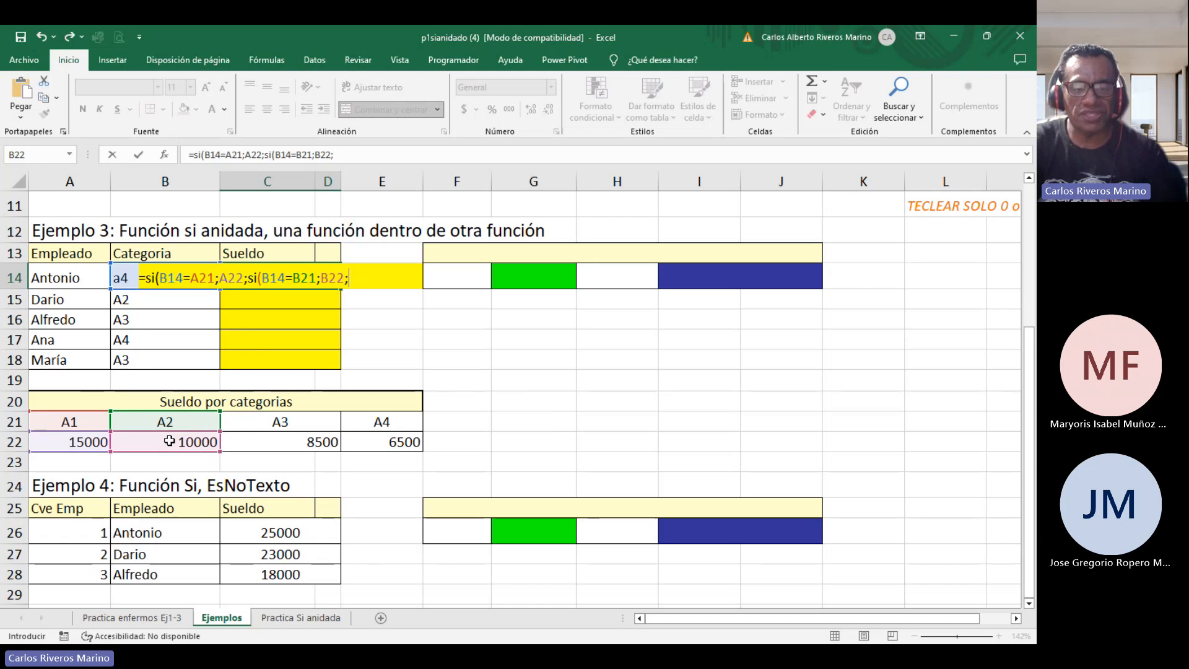
{"action": "type", "text": "si("}
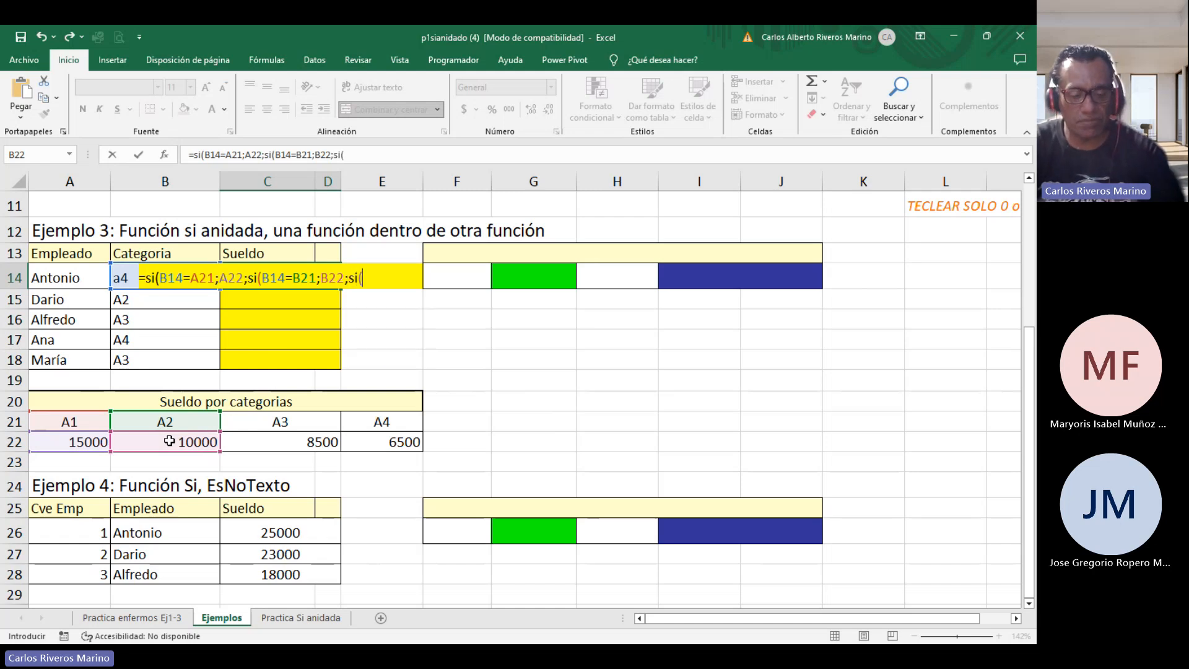
{"action": "type", "text": "b14="}
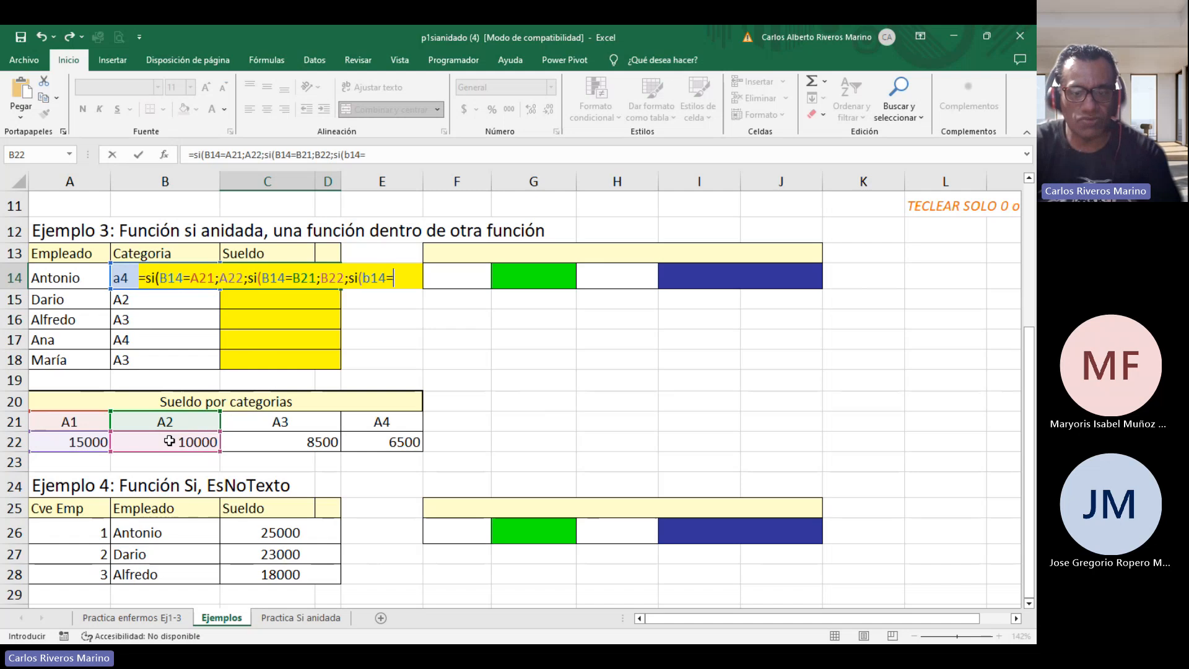
Nest a third SI in the false branch, si(b14=C21;C22;, returning the A3 salary.
{"action": "left_click", "coordinate": [291, 427]}
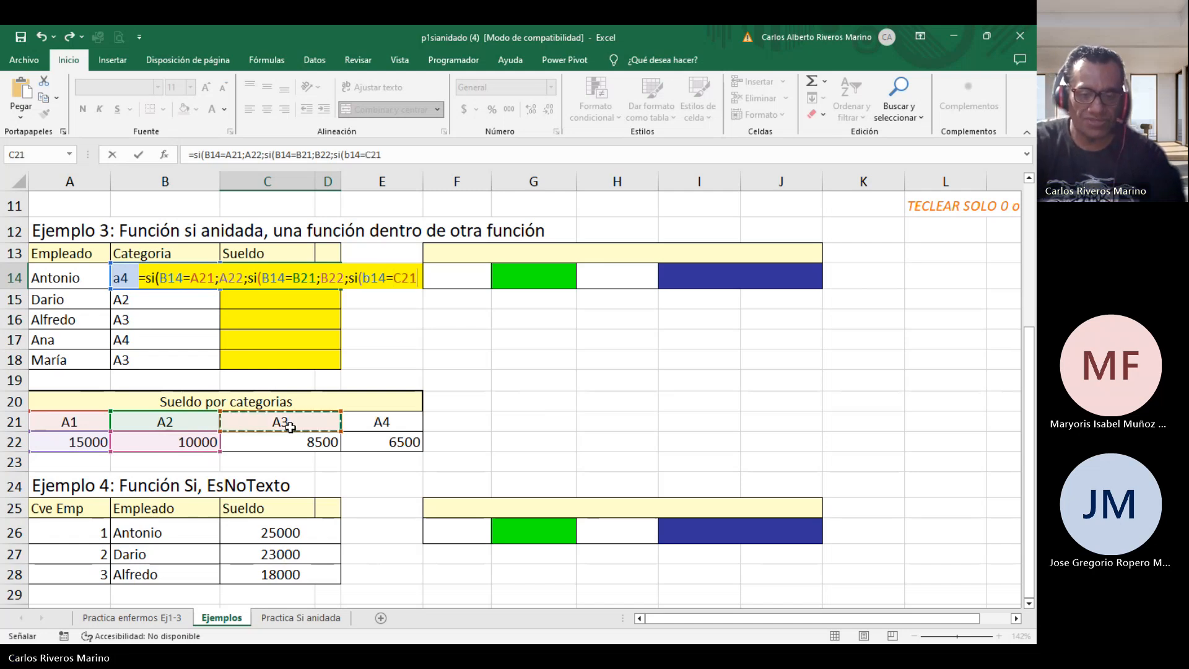
{"action": "type", "text": ";"}
{"action": "left_click", "coordinate": [288, 438]}
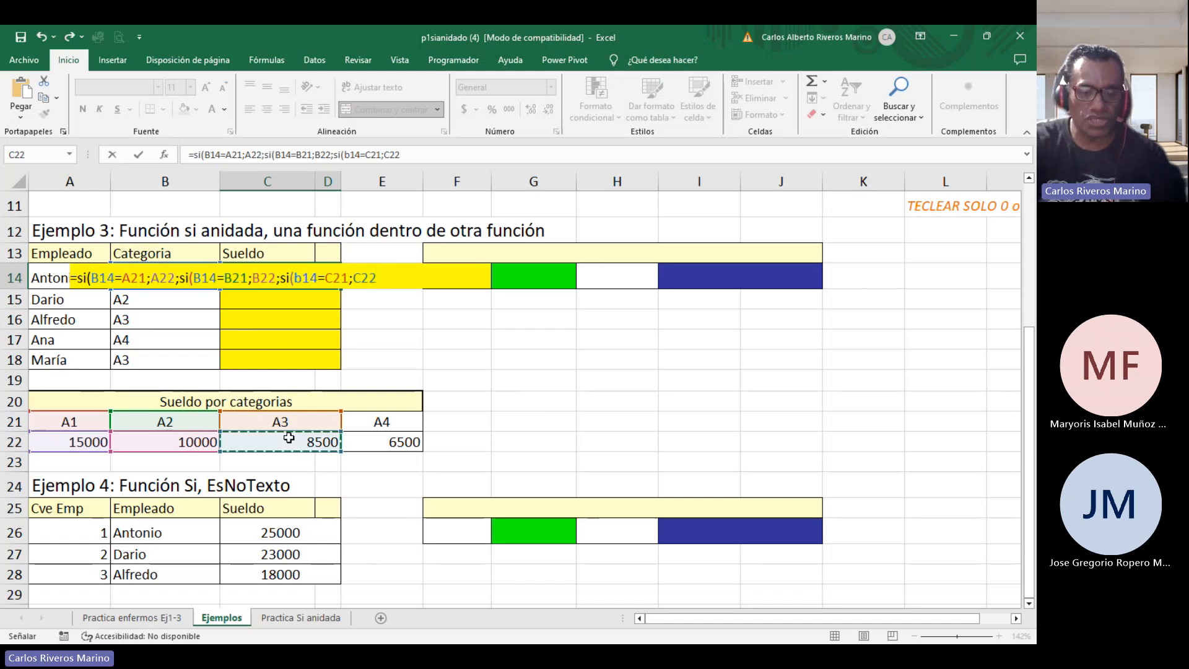
{"action": "type", "text": ";si("}
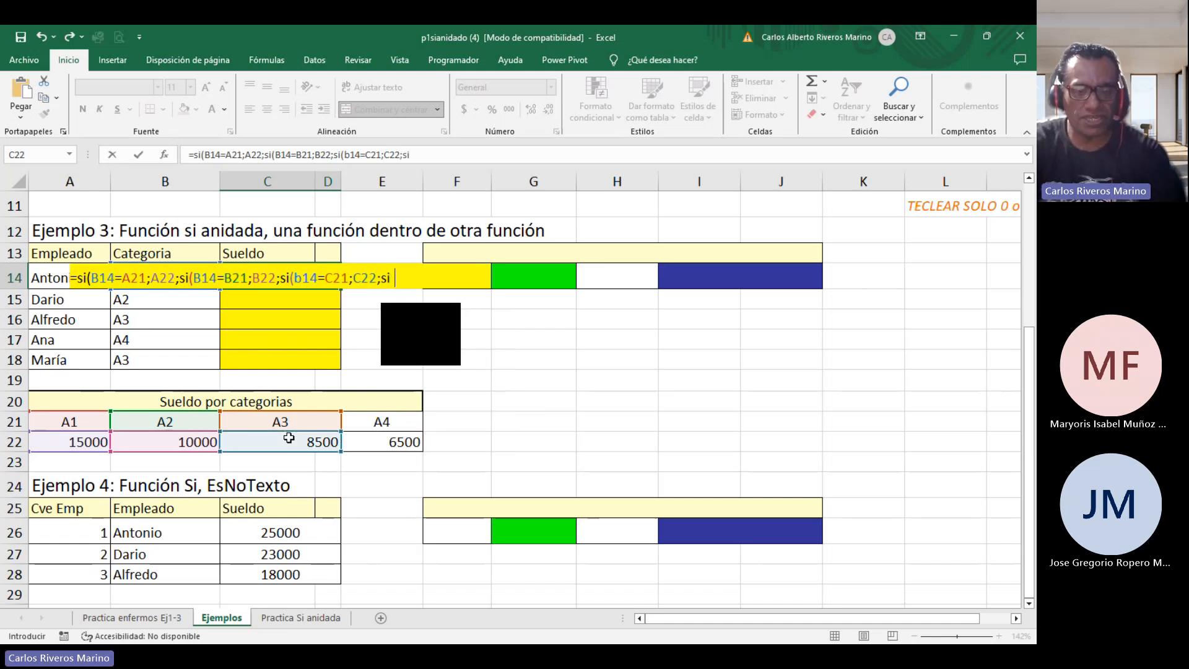
{"action": "type", "text": "b14="}
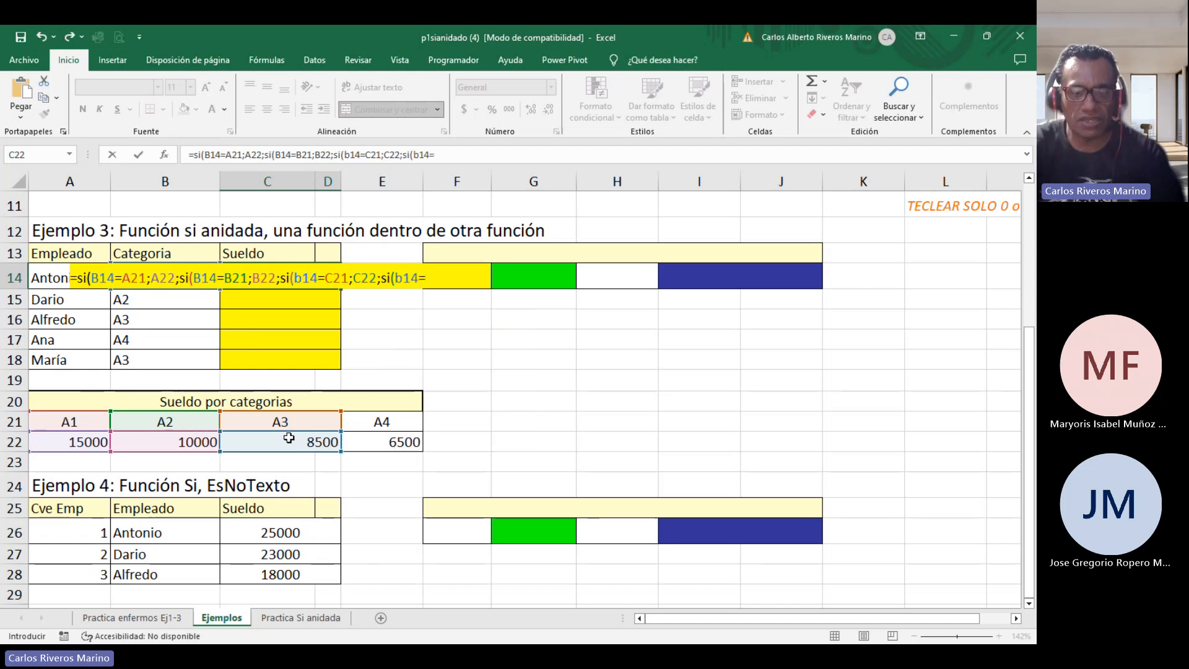
Nest a final si(b14=E21;E22) for the A4 category and close all the open parentheses.
{"action": "left_click", "coordinate": [409, 418]}
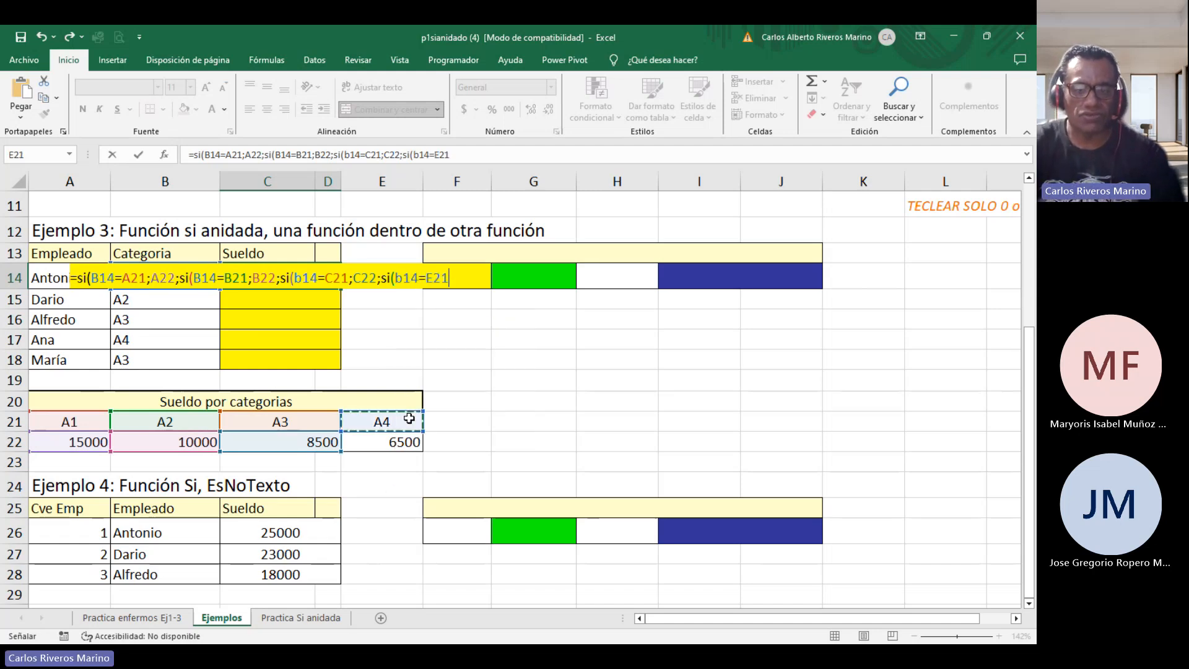
{"action": "type", "text": ";"}
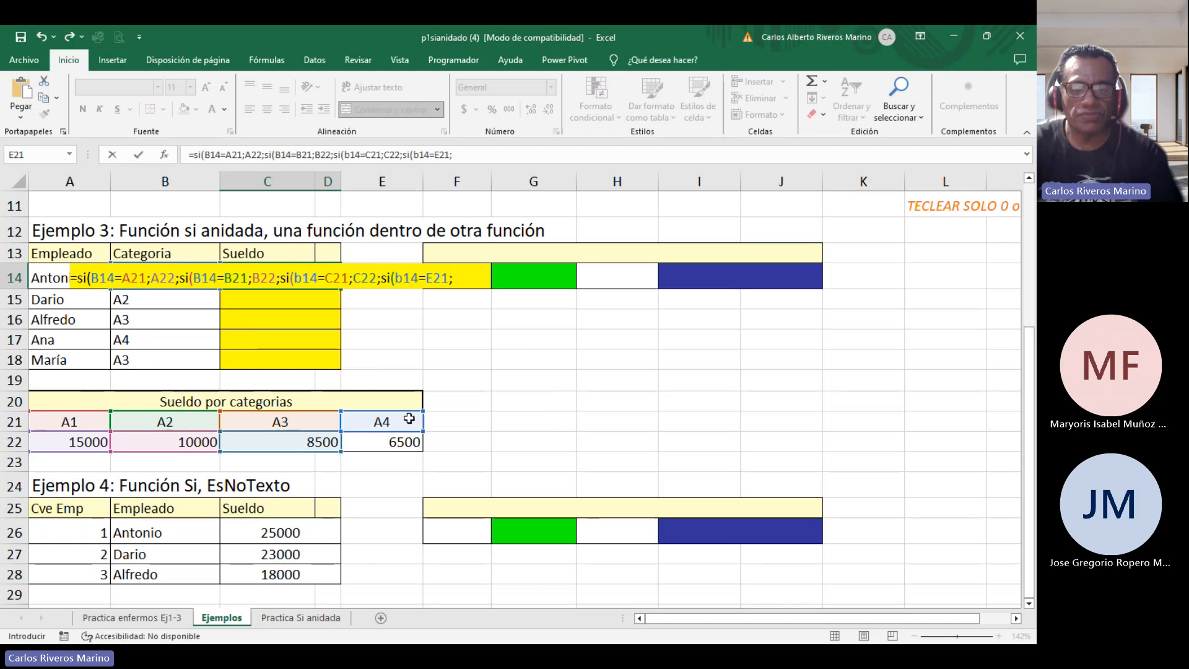
{"action": "left_click", "coordinate": [394, 444]}
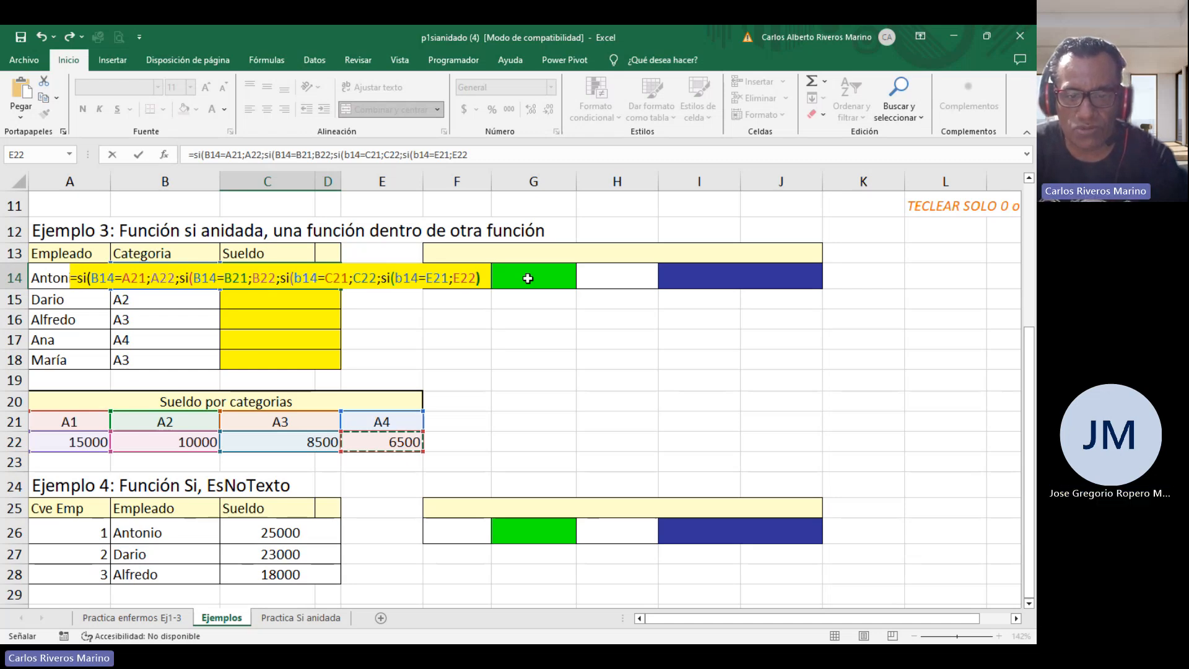
{"action": "type", "text": ")"}
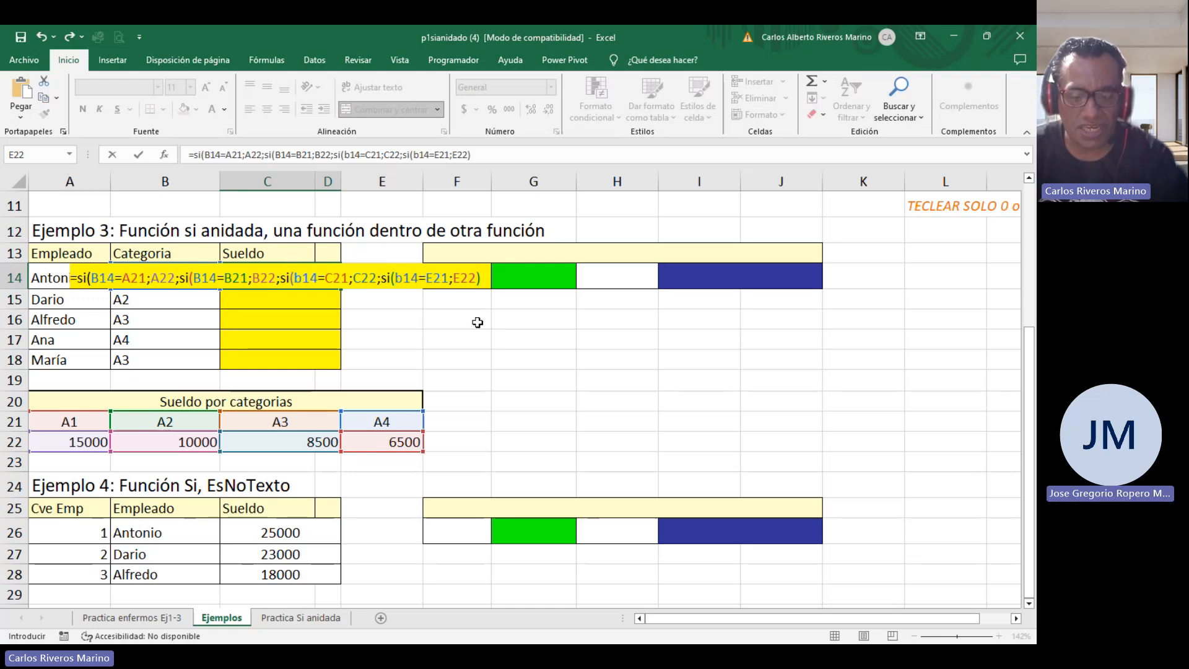
{"action": "type", "text": "))"}
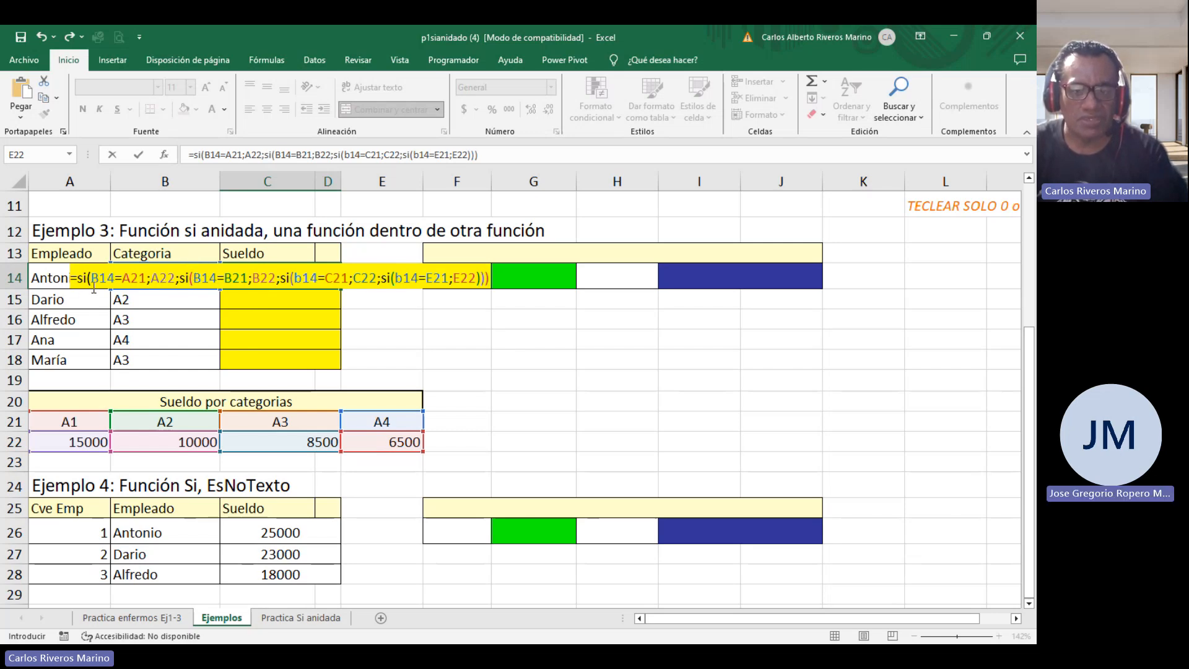
{"action": "type", "text": ")"}
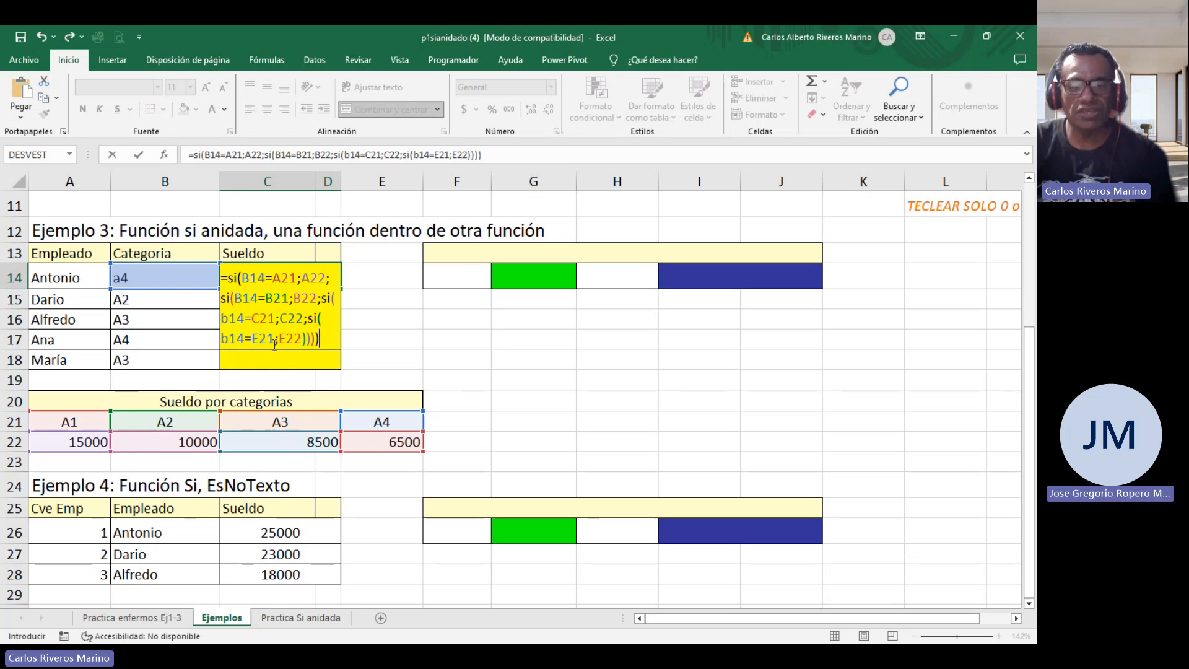
Make every category and salary reference in the formula absolute ($A$21, $A$22 through $E$21, $E$22) and confirm it.
{"action": "left_click", "coordinate": [288, 280]}
{"action": "key", "text": "F4"}
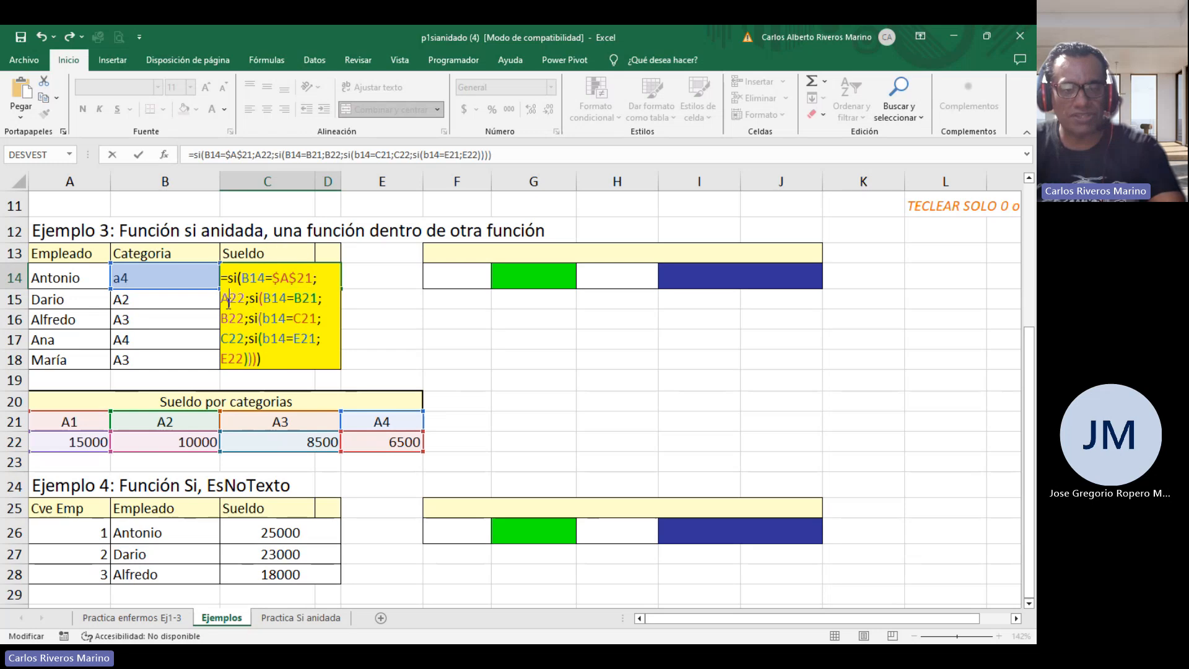
{"action": "left_click", "coordinate": [229, 302]}
{"action": "key", "text": "F4"}
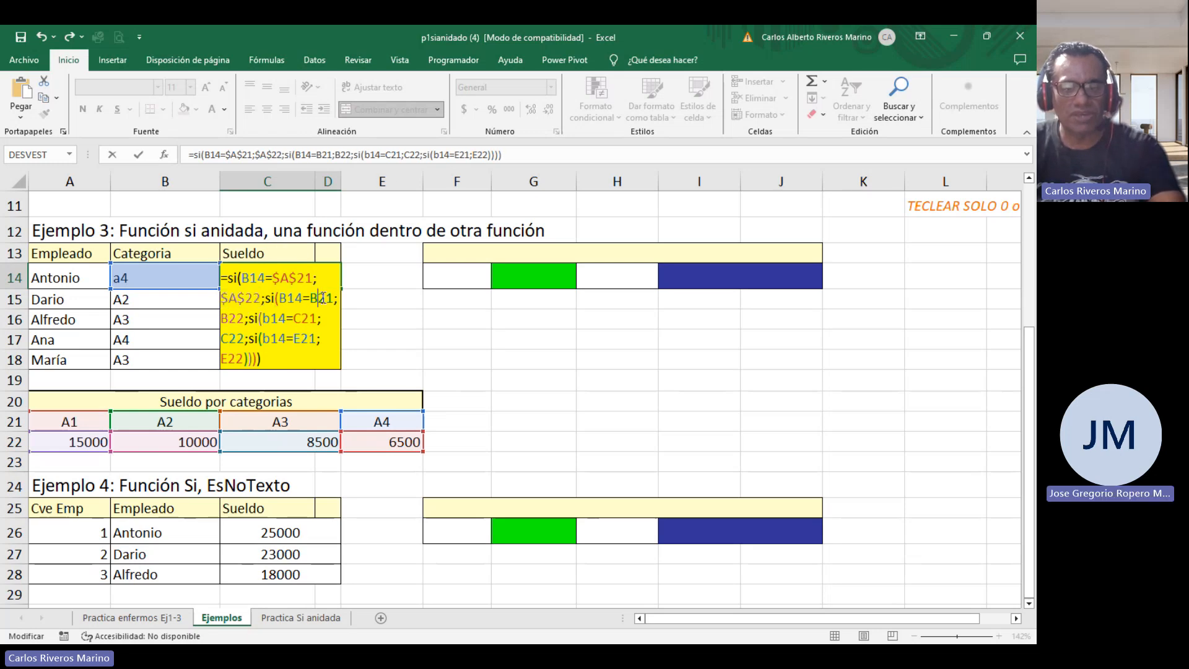
{"action": "left_click", "coordinate": [321, 298]}
{"action": "key", "text": "F4"}
{"action": "left_click", "coordinate": [292, 319]}
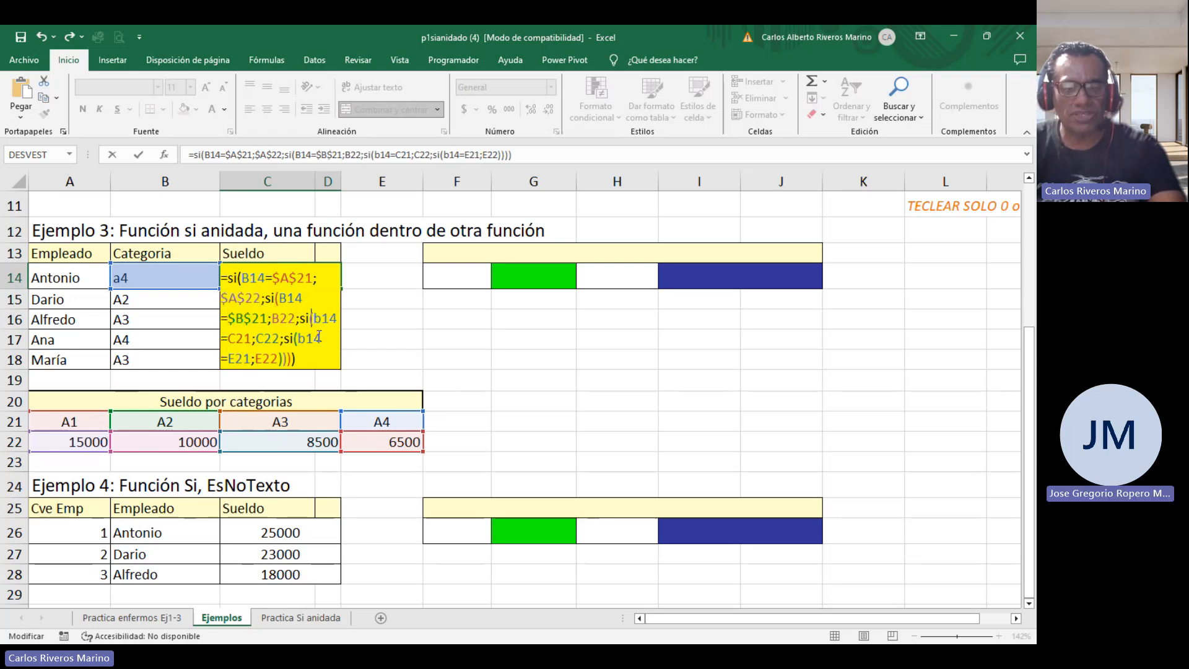
{"action": "key", "text": "F4"}
{"action": "left_click", "coordinate": [267, 339]}
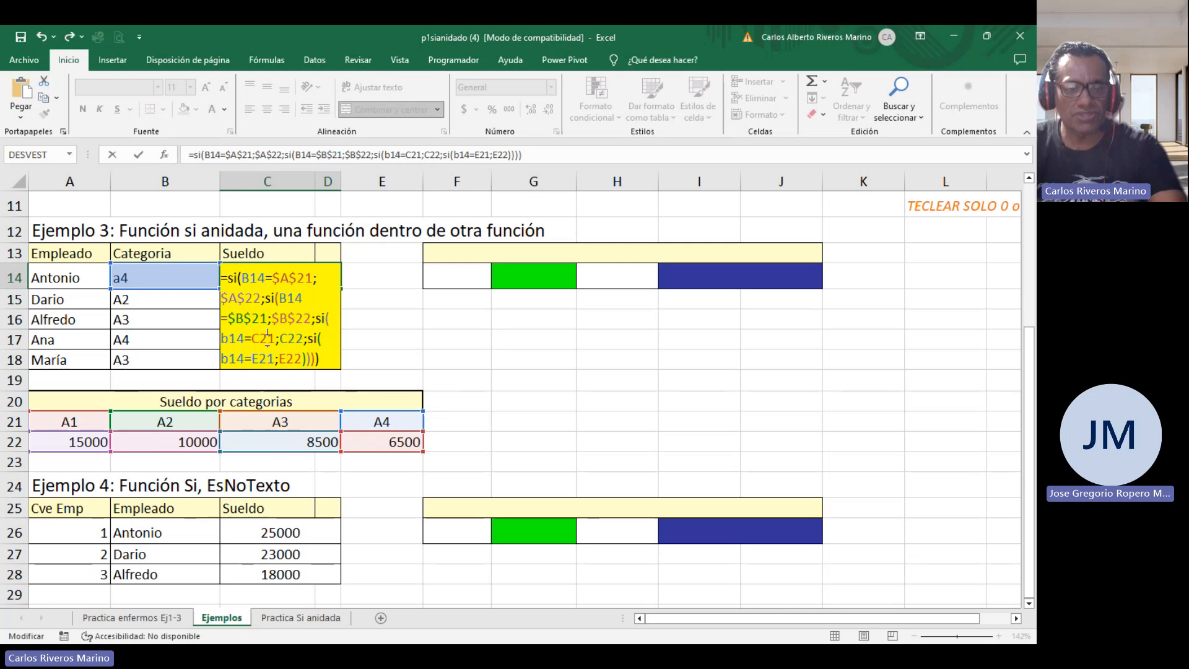
{"action": "key", "text": "F4"}
{"action": "left_click", "coordinate": [311, 337]}
{"action": "key", "text": "F4"}
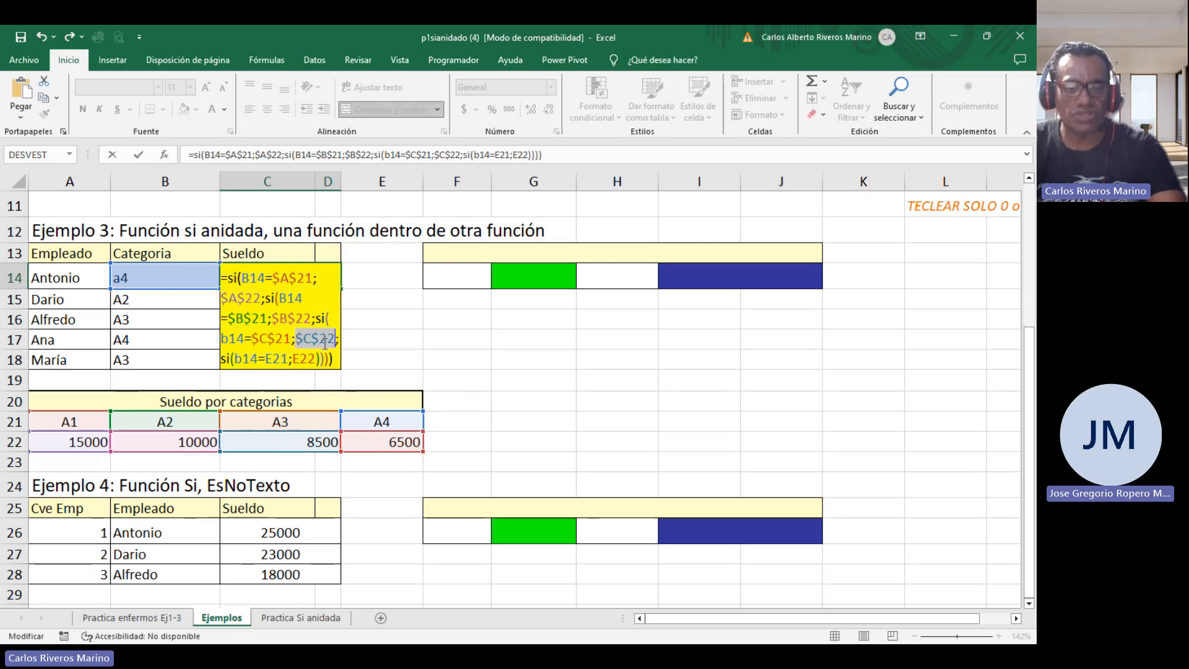
{"action": "left_click", "coordinate": [284, 360]}
{"action": "key", "text": "F4"}
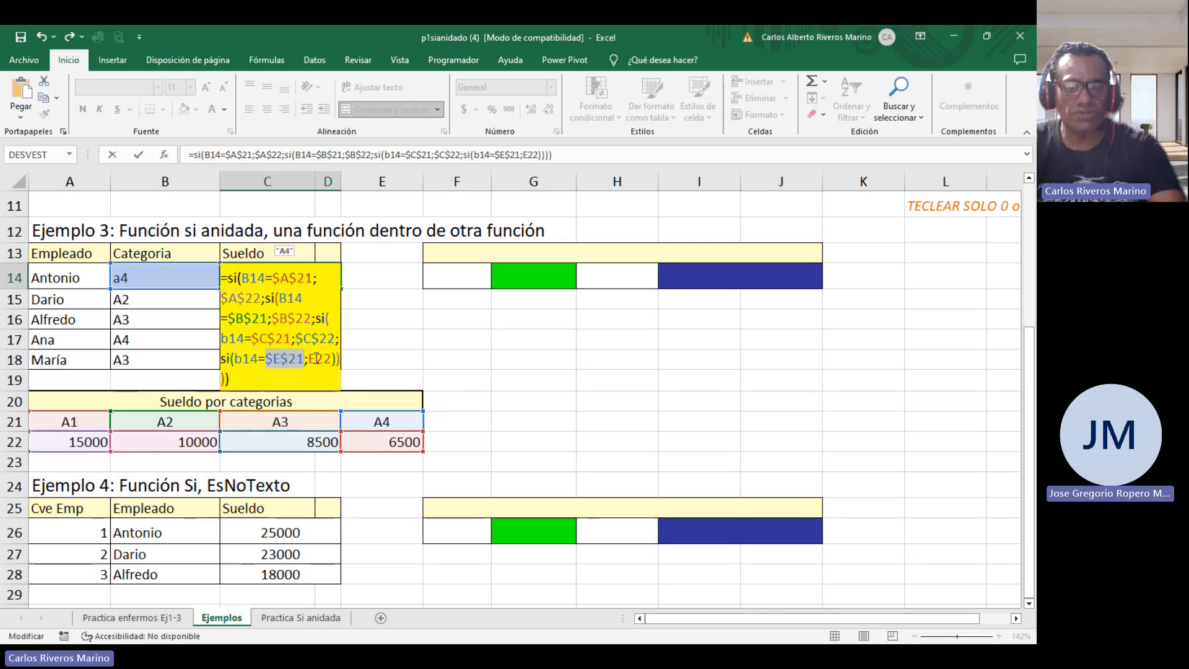
{"action": "key", "text": "Right"}
{"action": "key", "text": "Right"}
{"action": "key", "text": "F4"}
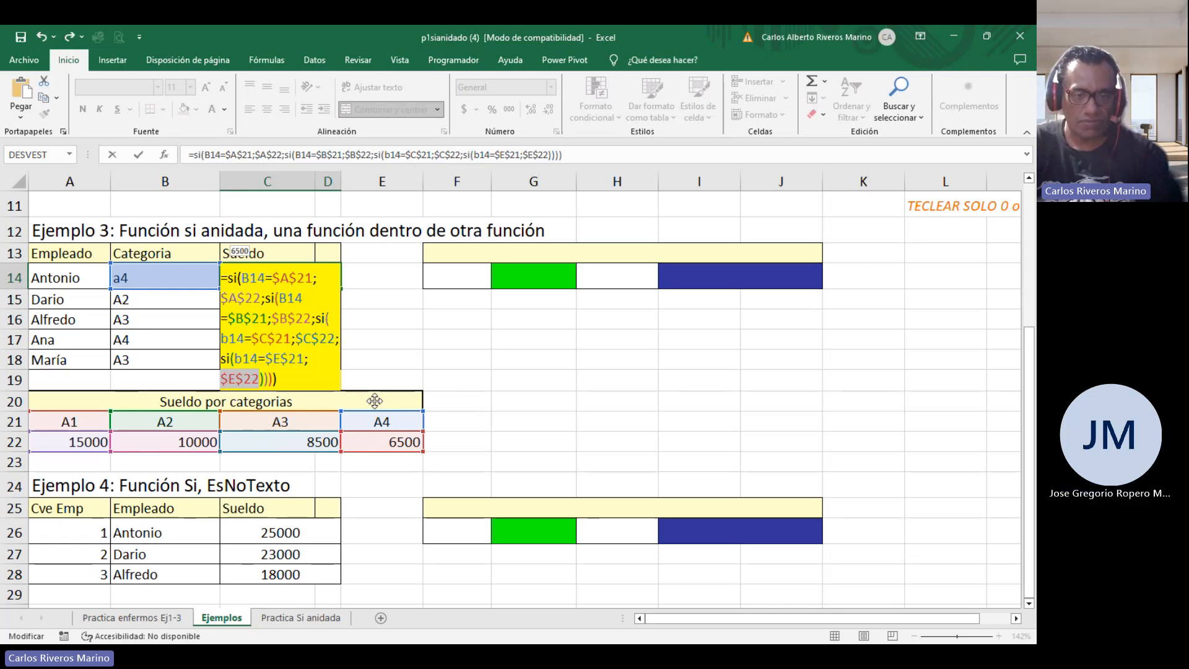
{"action": "key", "text": "Return"}
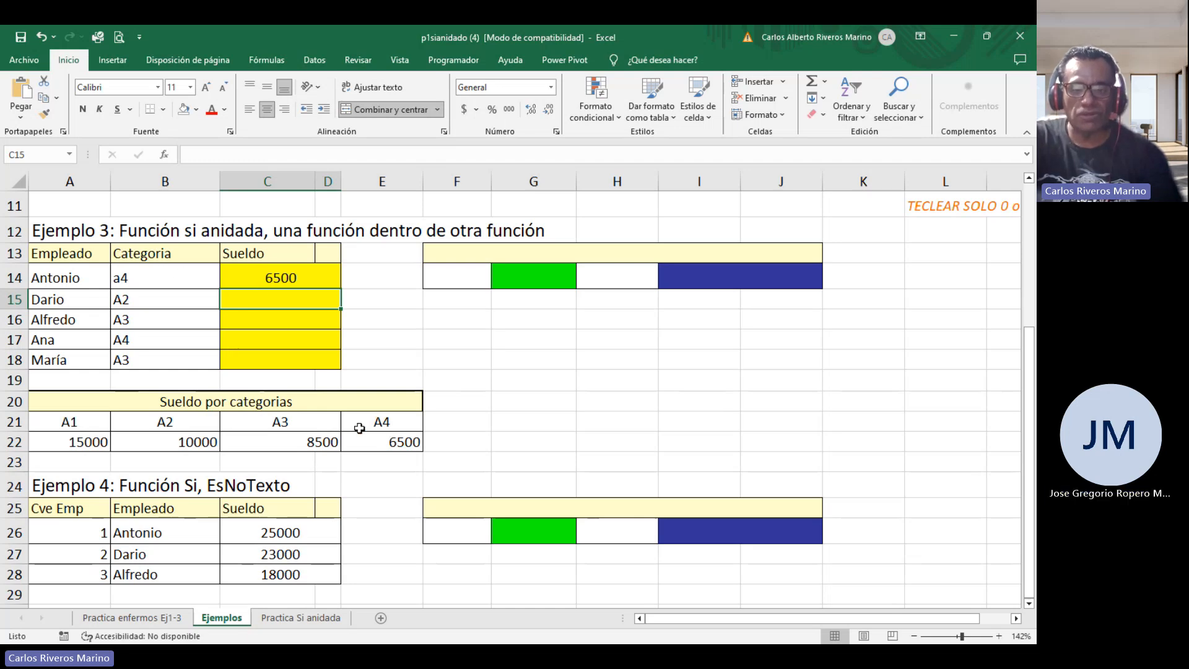
Copy the C14 salary formula down through C18 and reopen C14 to review the nested formula.
{"action": "left_click", "coordinate": [318, 276]}
{"action": "left_click_drag", "start_coordinate": [342, 291], "coordinate": [342, 368]}
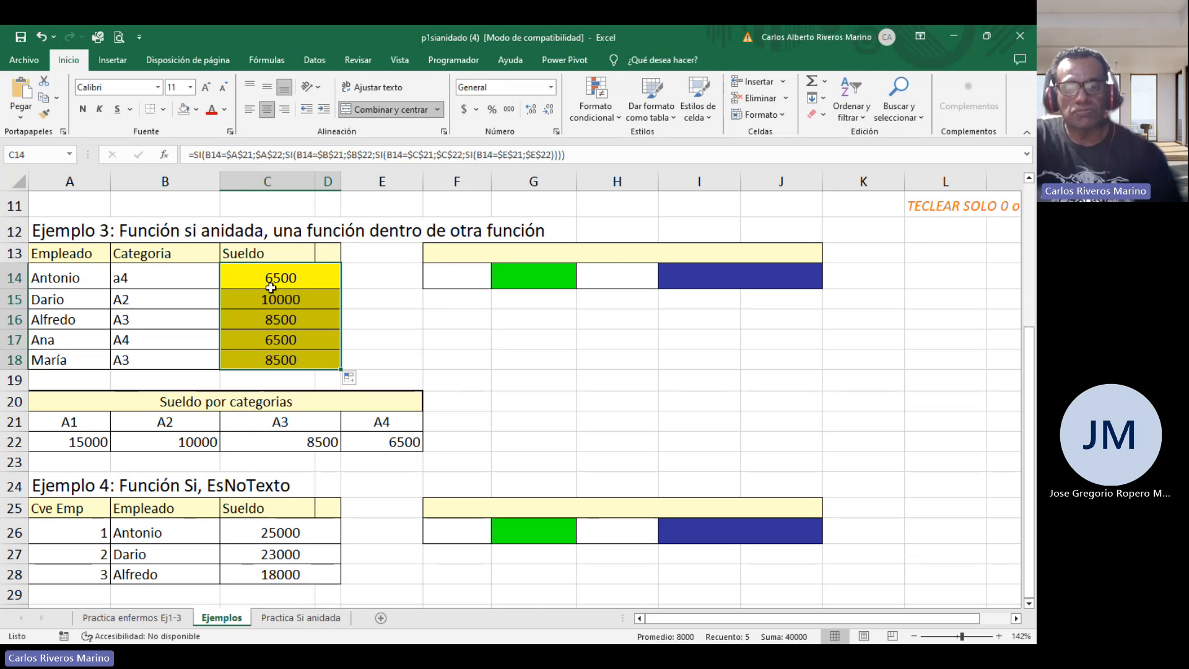
{"action": "double_click", "coordinate": [319, 278]}
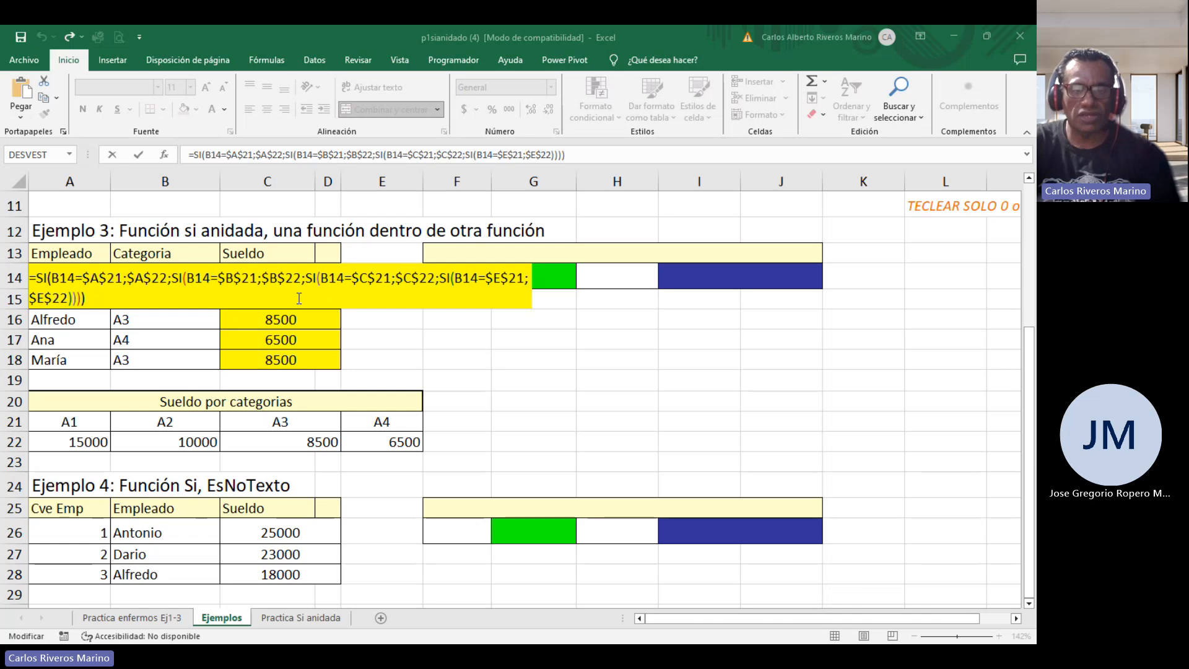
{"action": "left_click", "coordinate": [421, 236]}
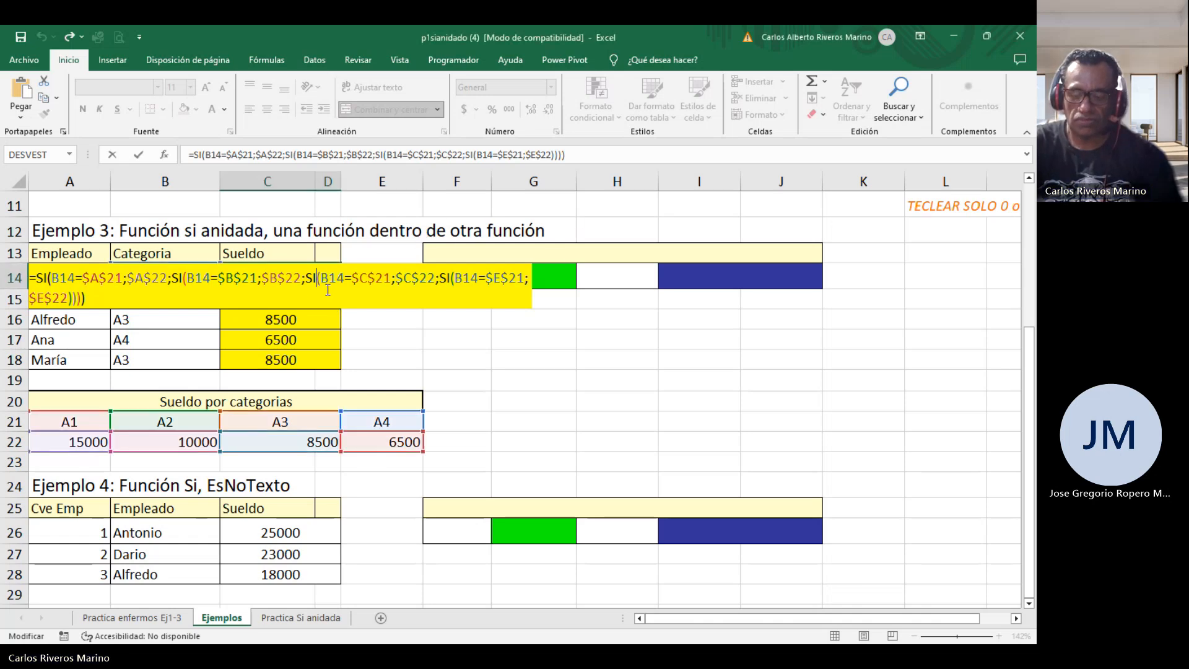
{"action": "key", "text": "Return"}
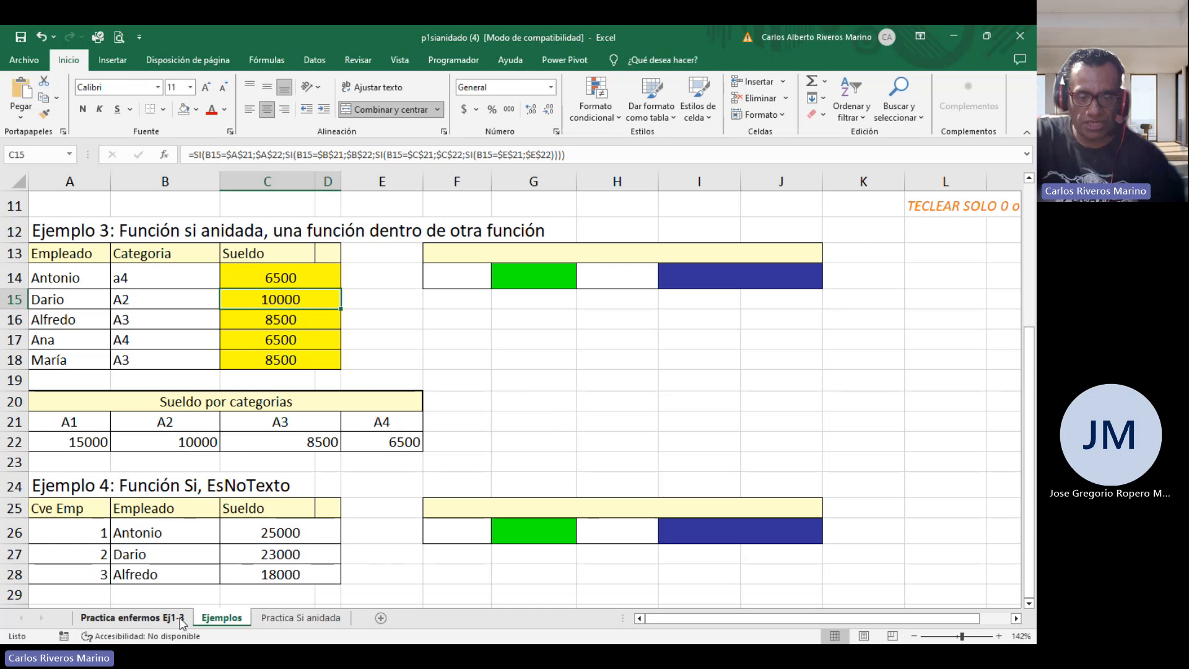
On the Practica Si anidada sheet, compute Eliud's average in F3 with =promedio(C3:E3).
{"action": "left_click", "coordinate": [292, 621]}
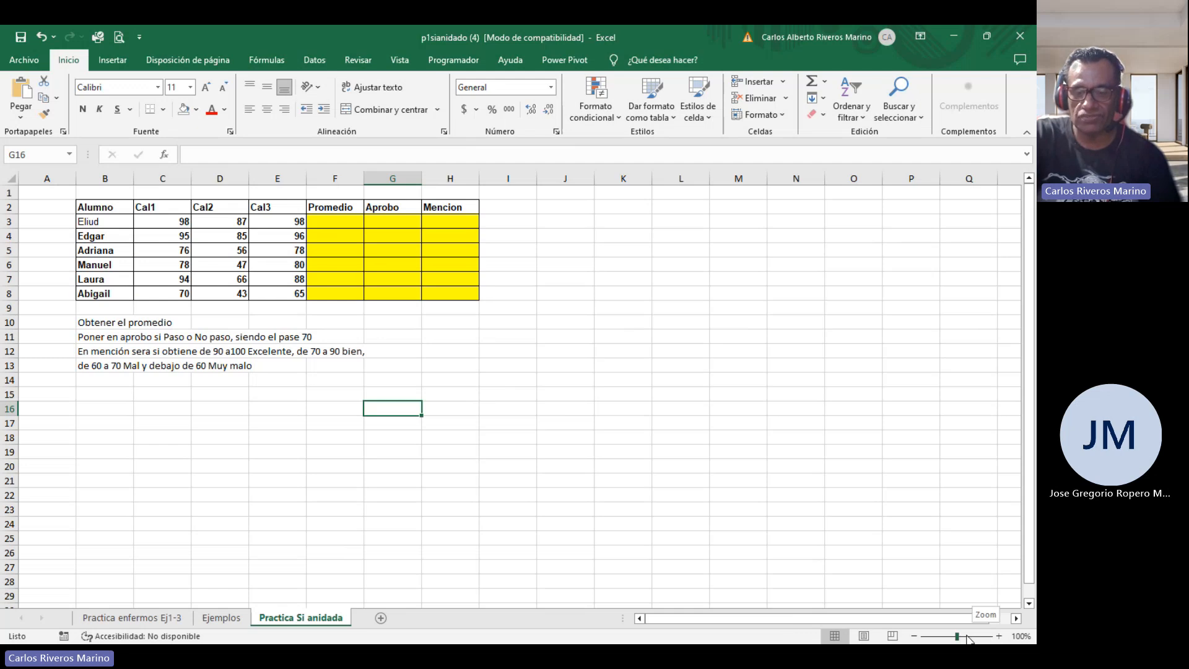
{"action": "left_click_drag", "start_coordinate": [957, 636], "coordinate": [965, 636]}
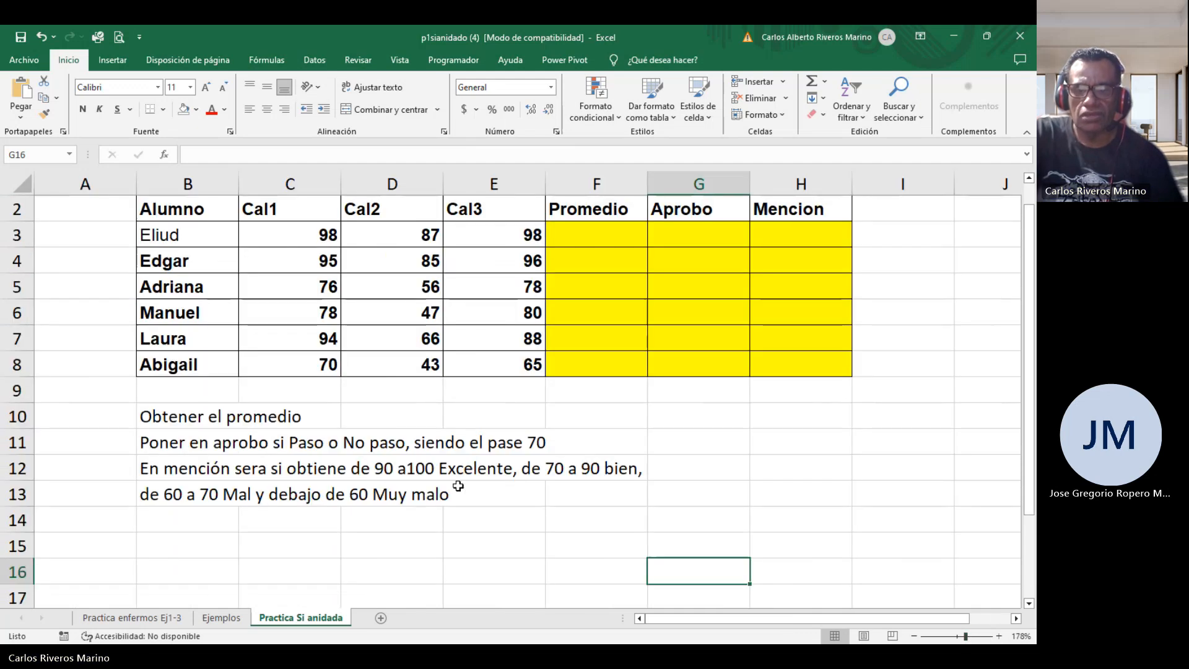
{"action": "left_click", "coordinate": [617, 236]}
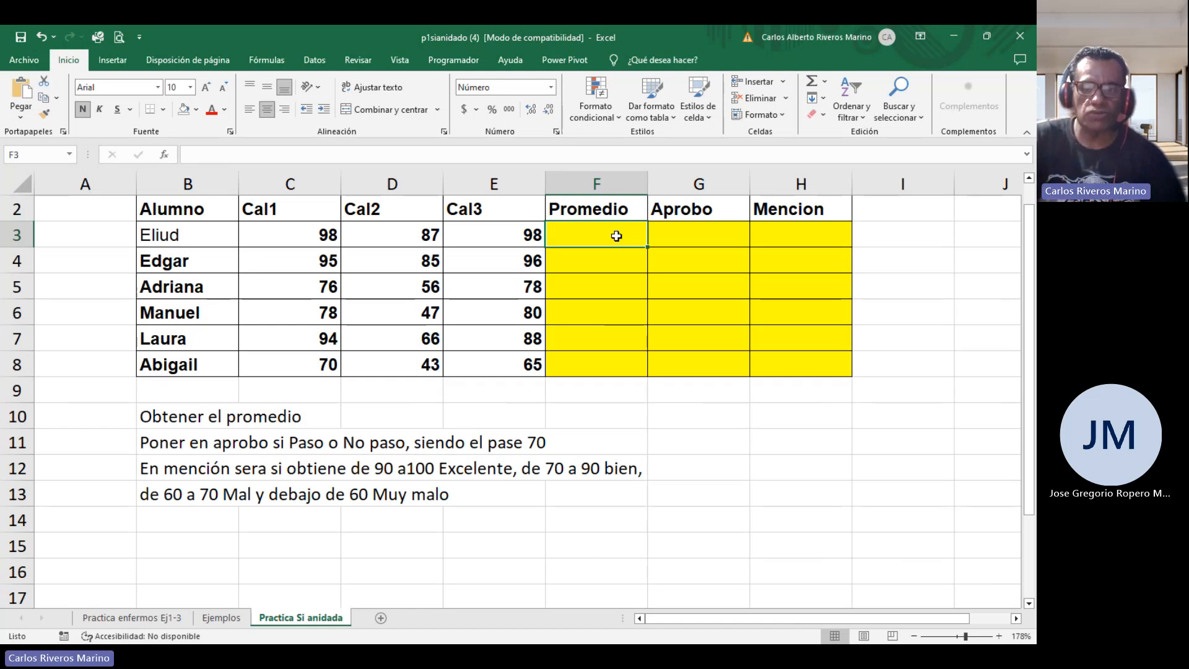
{"action": "type", "text": "="}
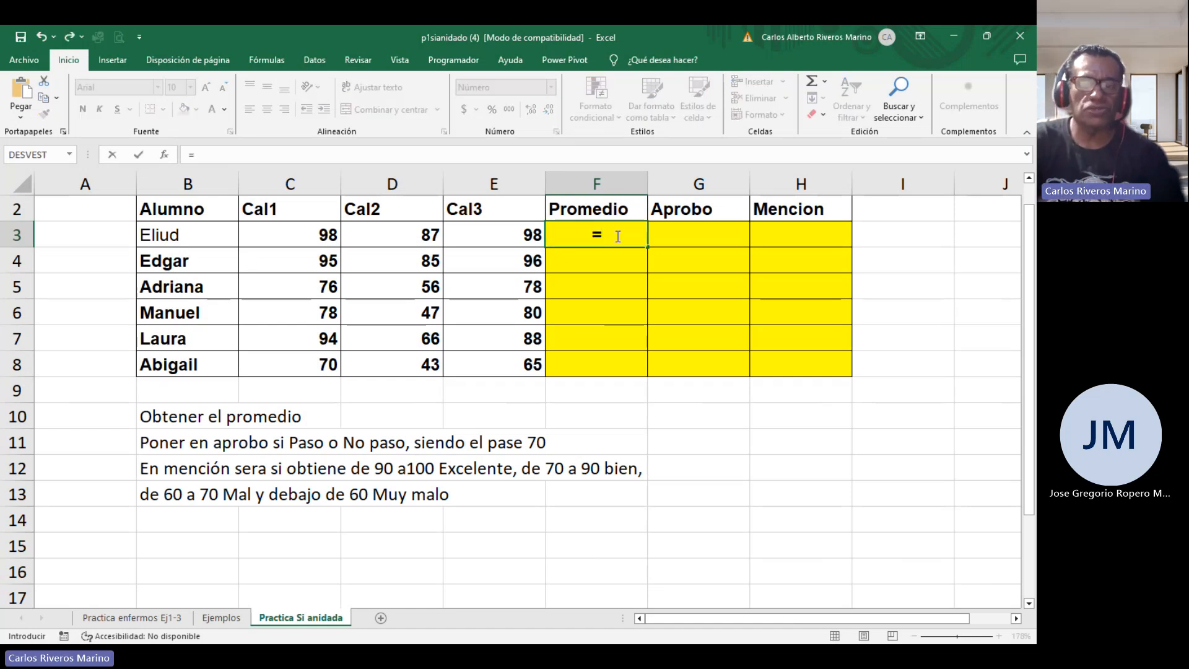
{"action": "type", "text": "promedio"}
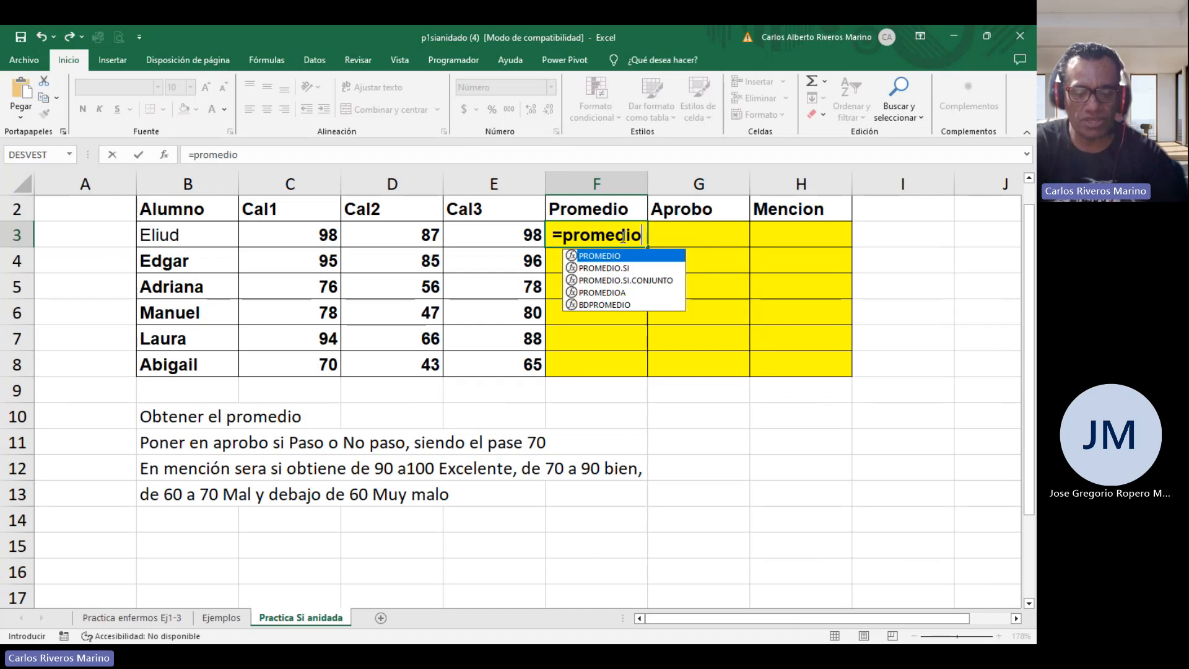
{"action": "type", "text": "/"}
{"action": "key", "text": "BackSpace"}
{"action": "type", "text": "("}
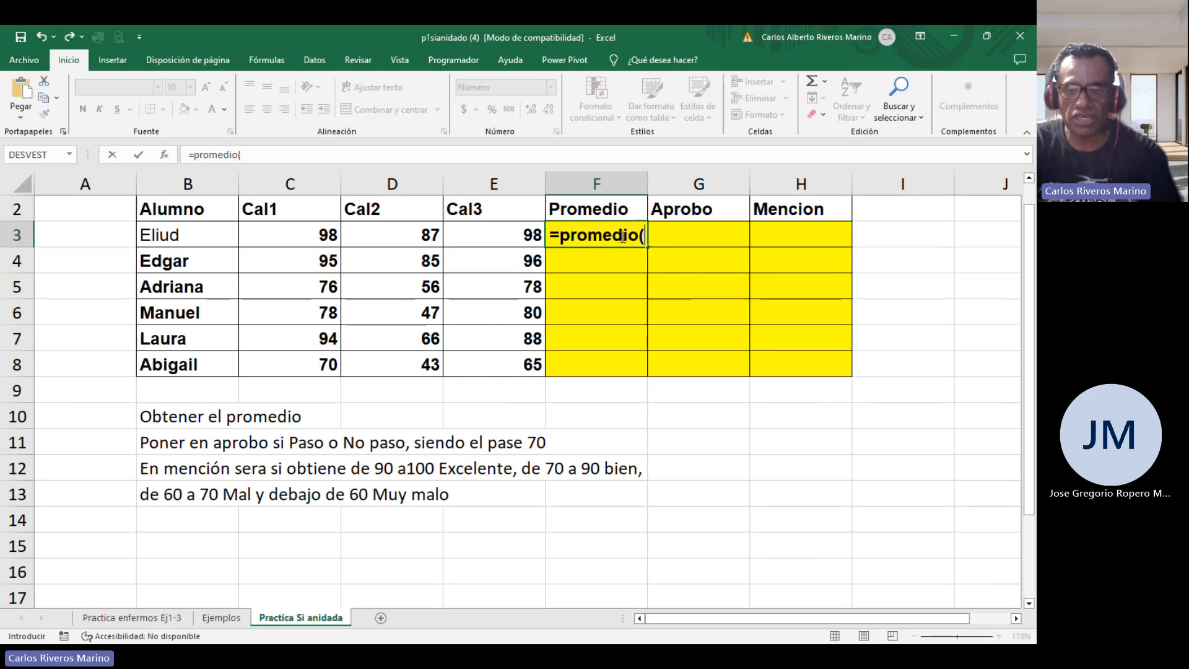
{"action": "left_click_drag", "start_coordinate": [312, 231], "coordinate": [461, 235]}
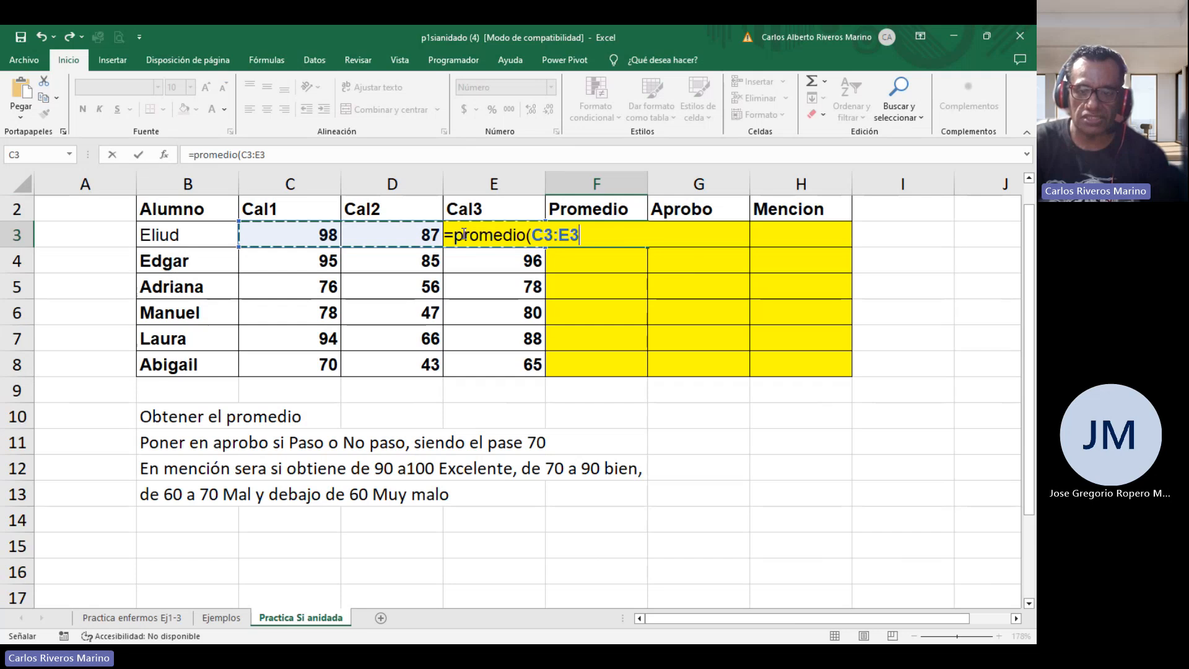
{"action": "key", "text": "Return"}
Copy the average formula down to F8 and select the pass-condition instruction in B11.
{"action": "left_click", "coordinate": [619, 239]}
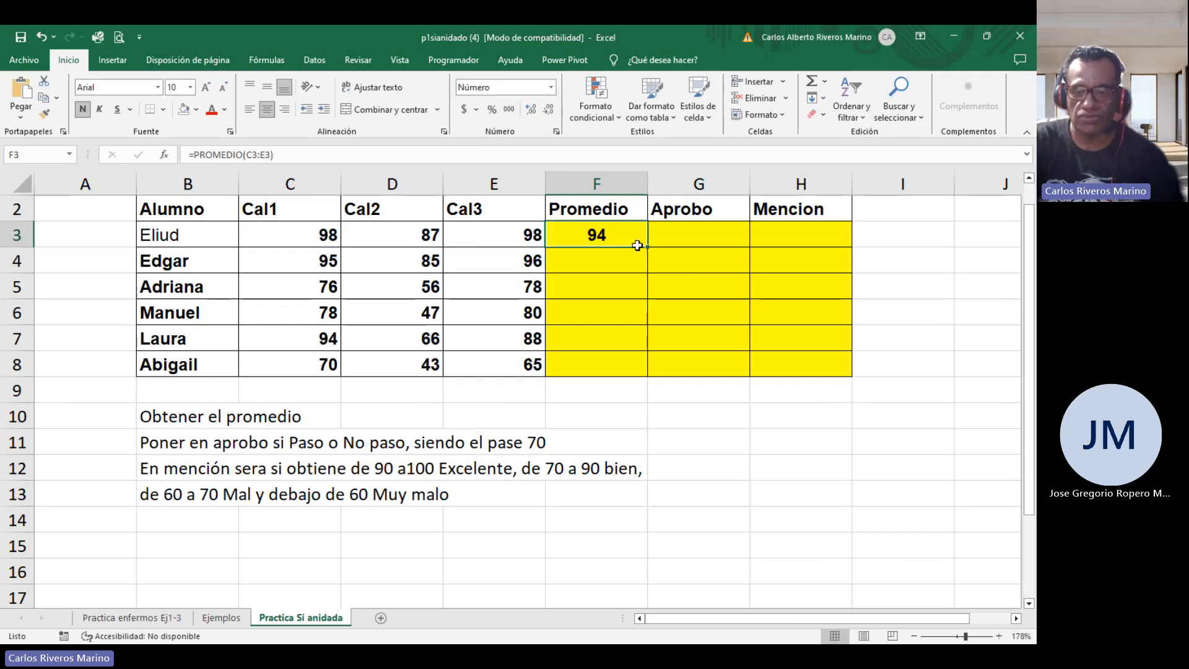
{"action": "left_click_drag", "start_coordinate": [645, 247], "coordinate": [621, 379]}
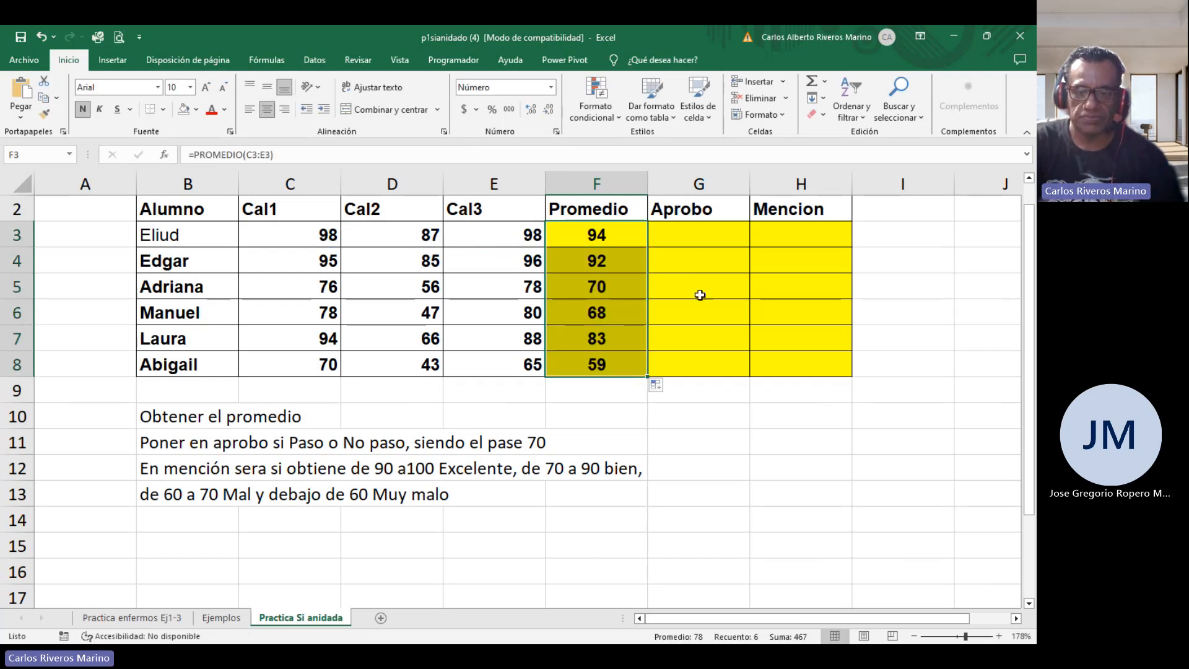
{"action": "left_click", "coordinate": [685, 240]}
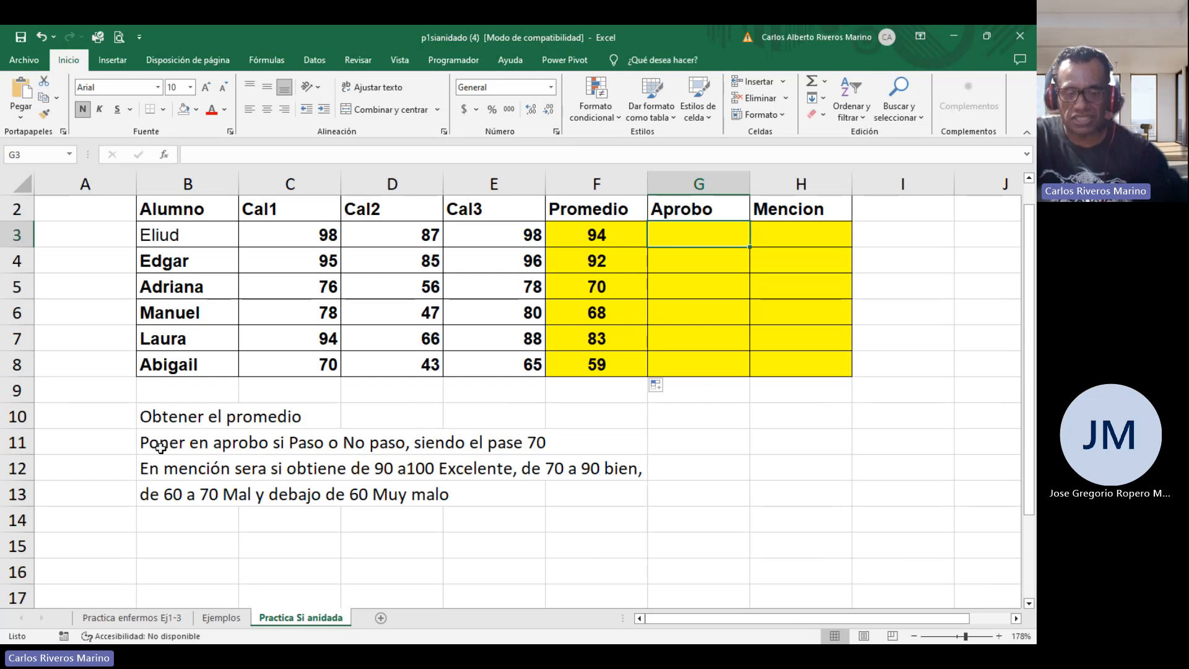
{"action": "left_click_drag", "start_coordinate": [186, 445], "coordinate": [575, 446]}
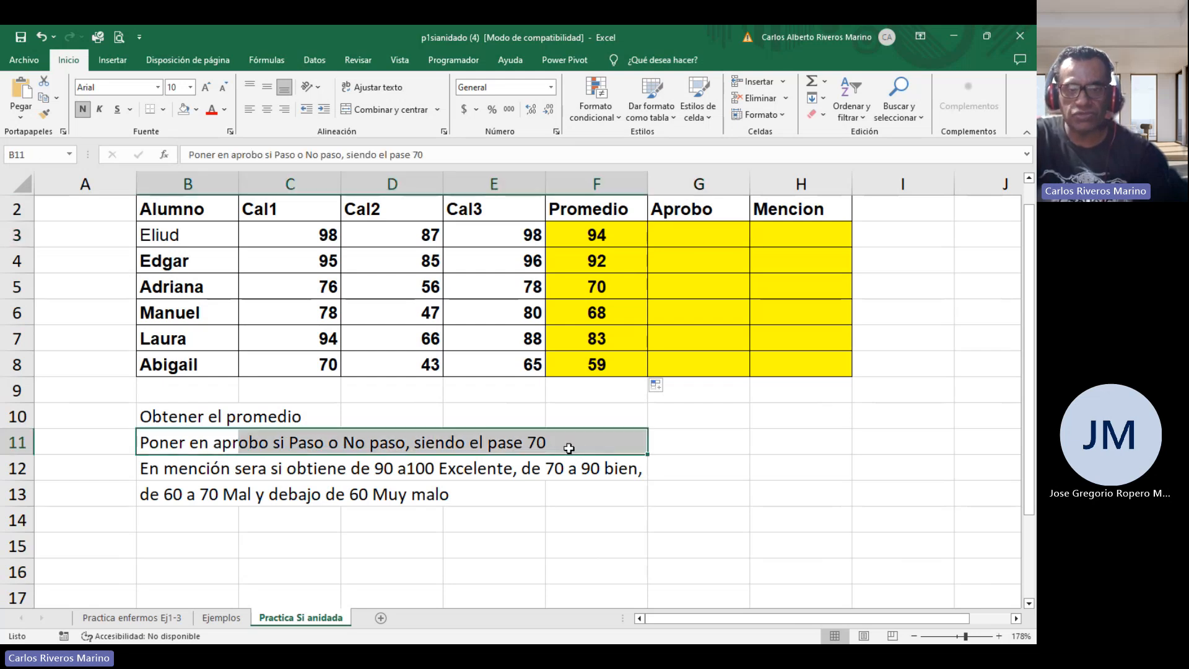
{"action": "left_click", "coordinate": [226, 110]}
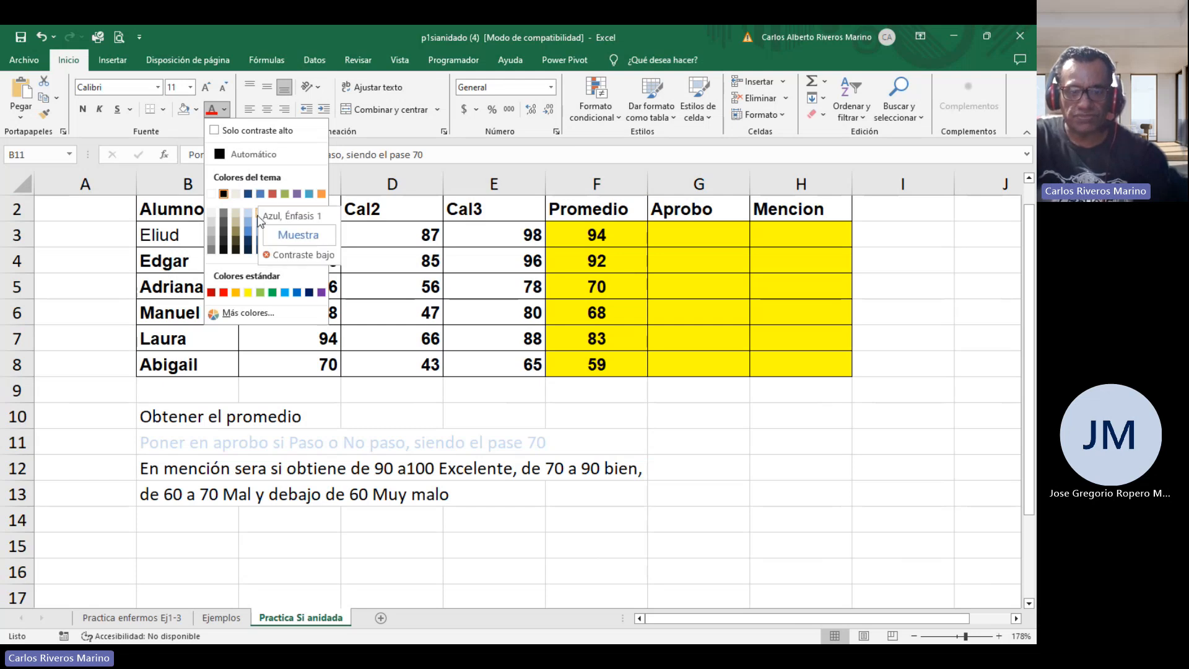
{"action": "left_click", "coordinate": [273, 195]}
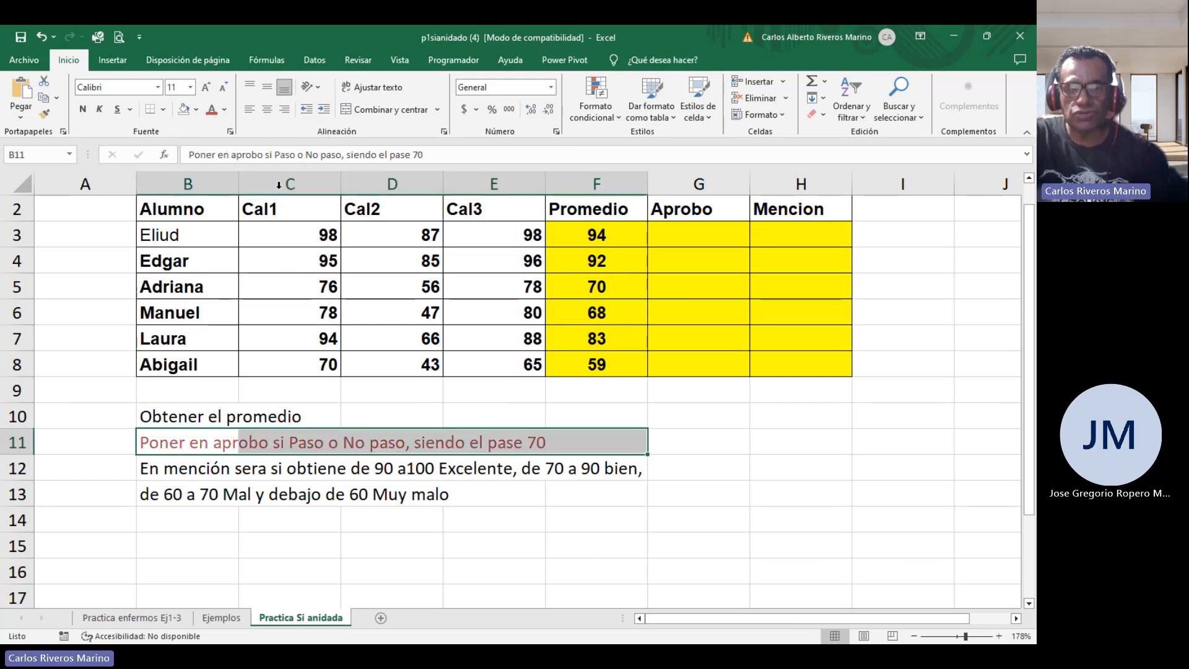
{"action": "left_click", "coordinate": [225, 110]}
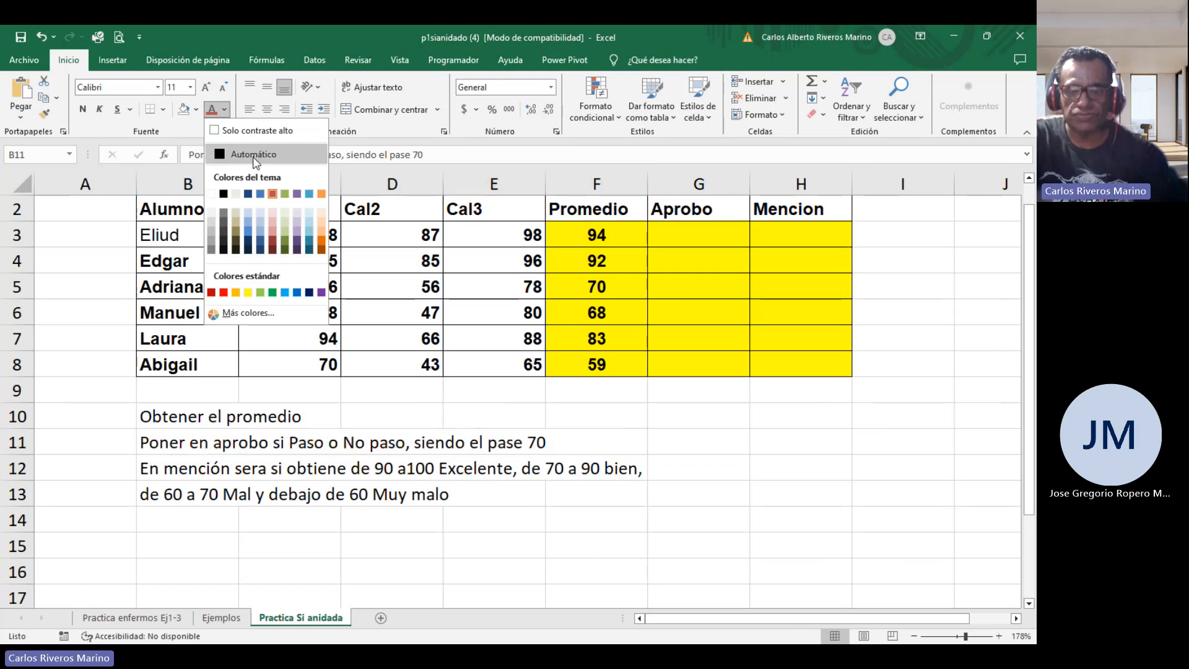
{"action": "left_click", "coordinate": [241, 154]}
Highlight the pass-condition instruction in B11 with a yellow fill.
{"action": "left_click", "coordinate": [196, 109]}
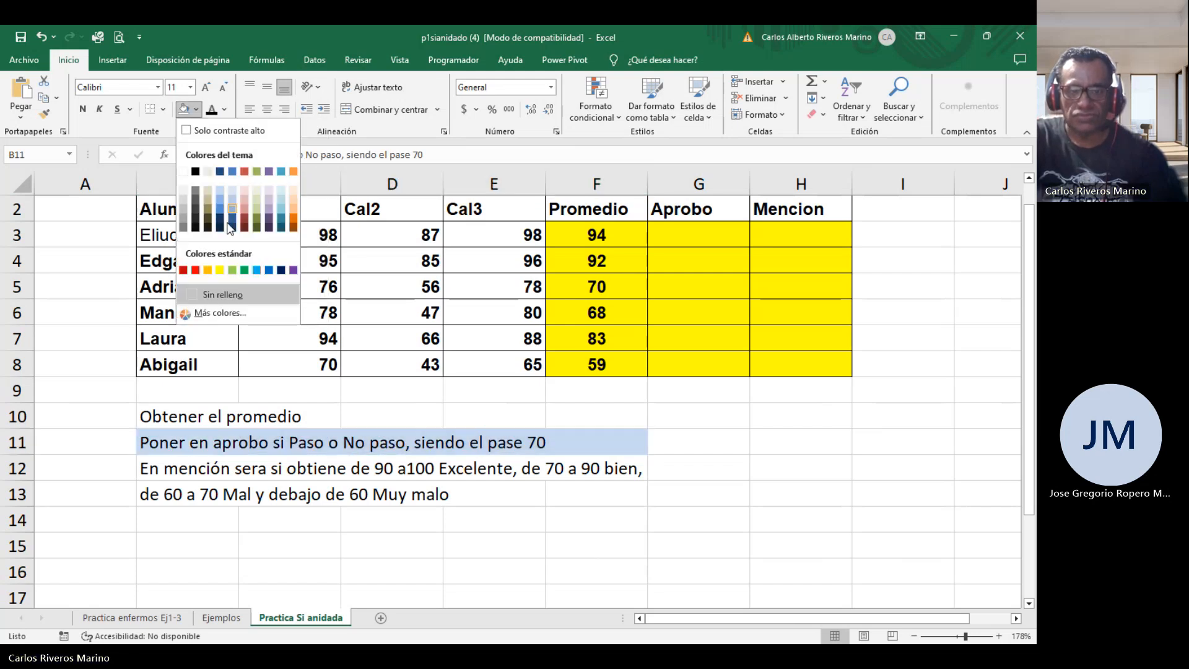
{"action": "left_click", "coordinate": [220, 269]}
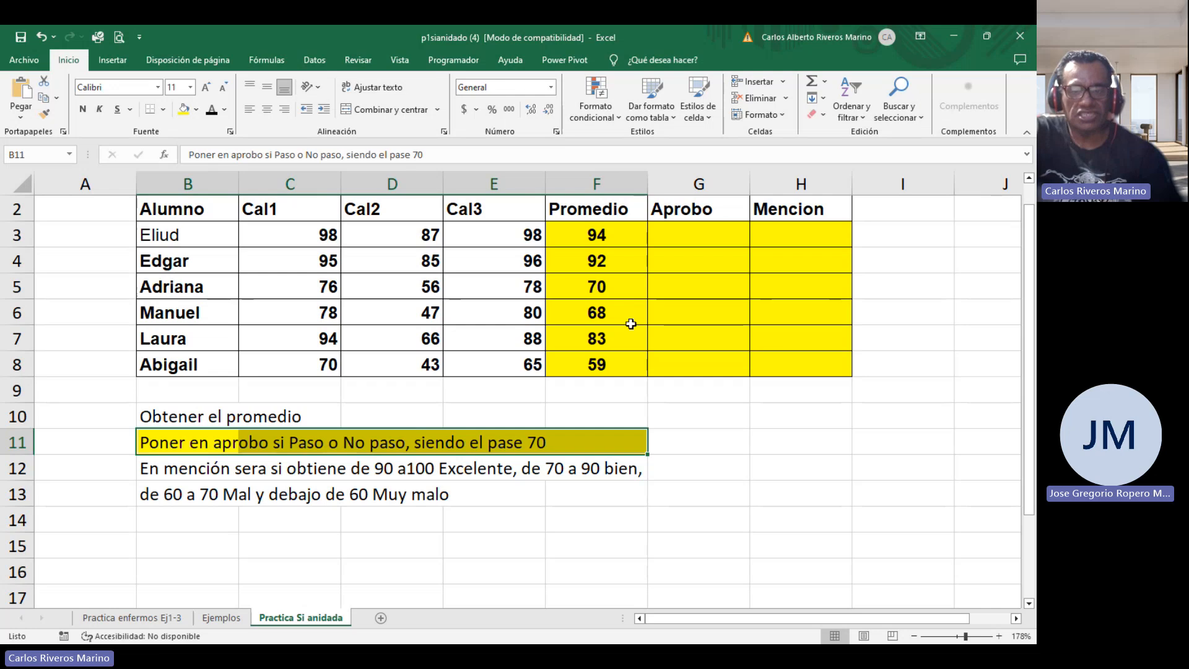
In G3, enter =SI(F3>=70;"Paso";"No paso") to mark whether Eliud passed with an average of at least 70.
{"action": "left_click", "coordinate": [682, 233]}
{"action": "type", "text": "="}
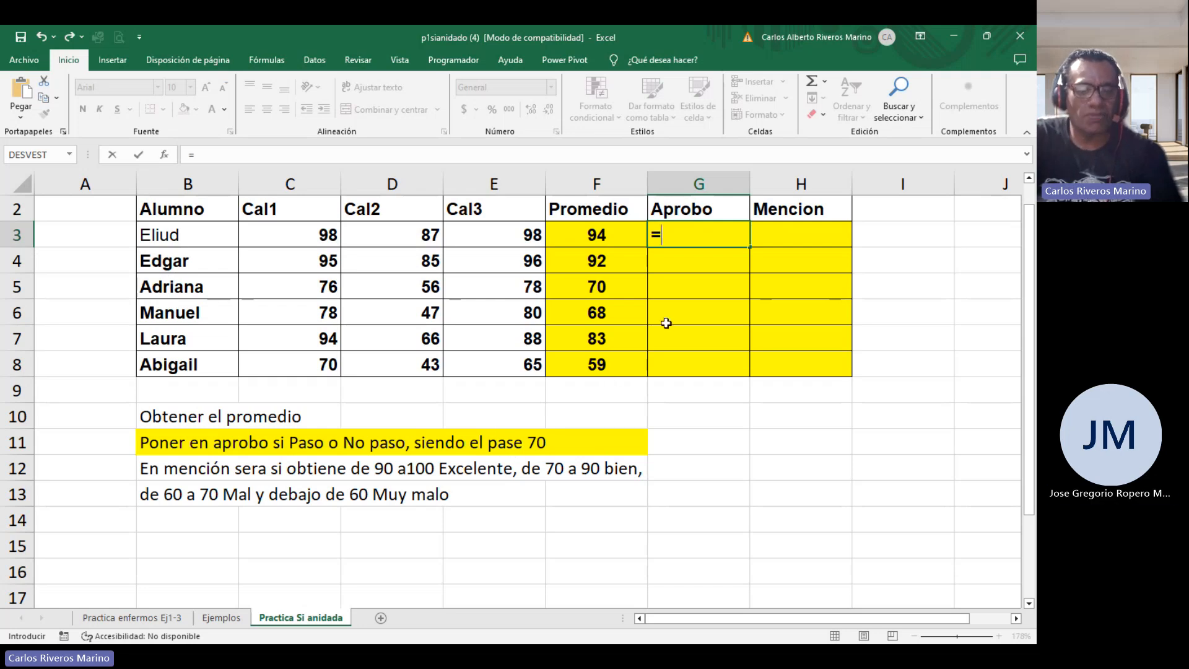
{"action": "type", "text": "si("}
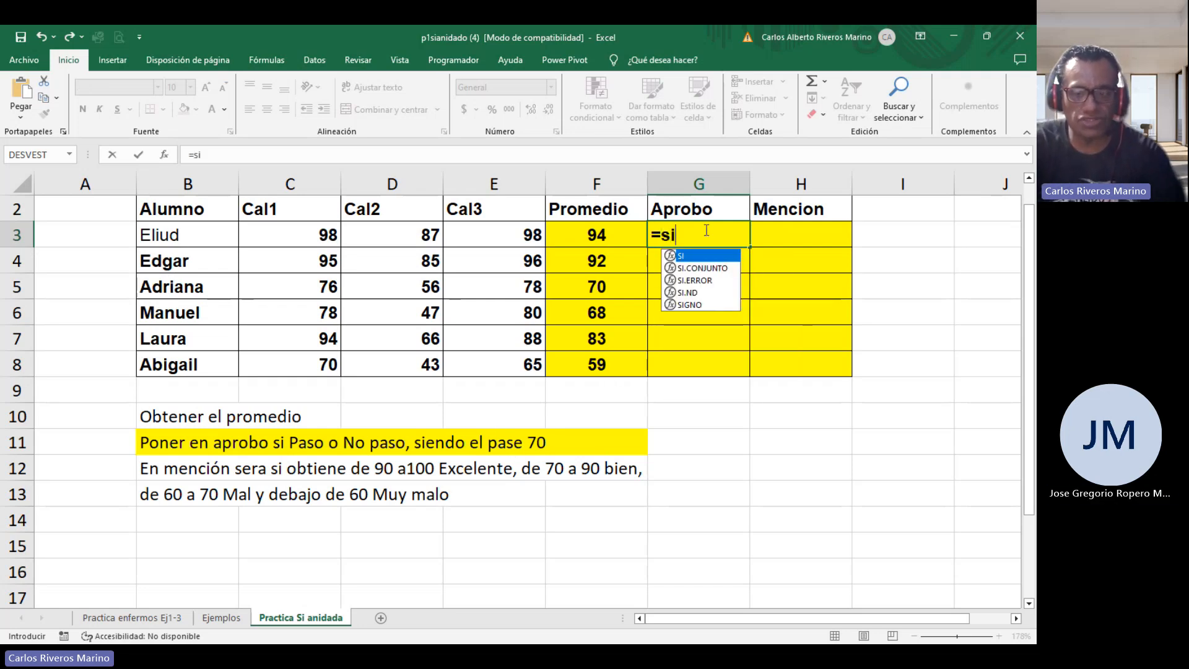
{"action": "left_click", "coordinate": [607, 233]}
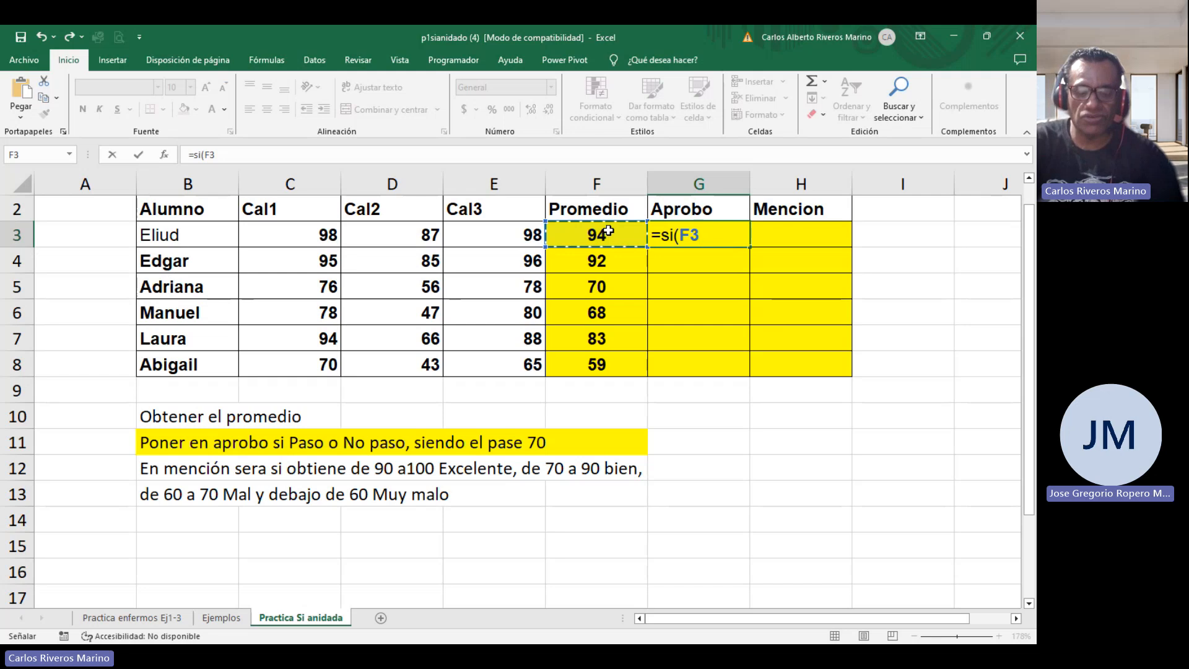
{"action": "type", "text": ">"}
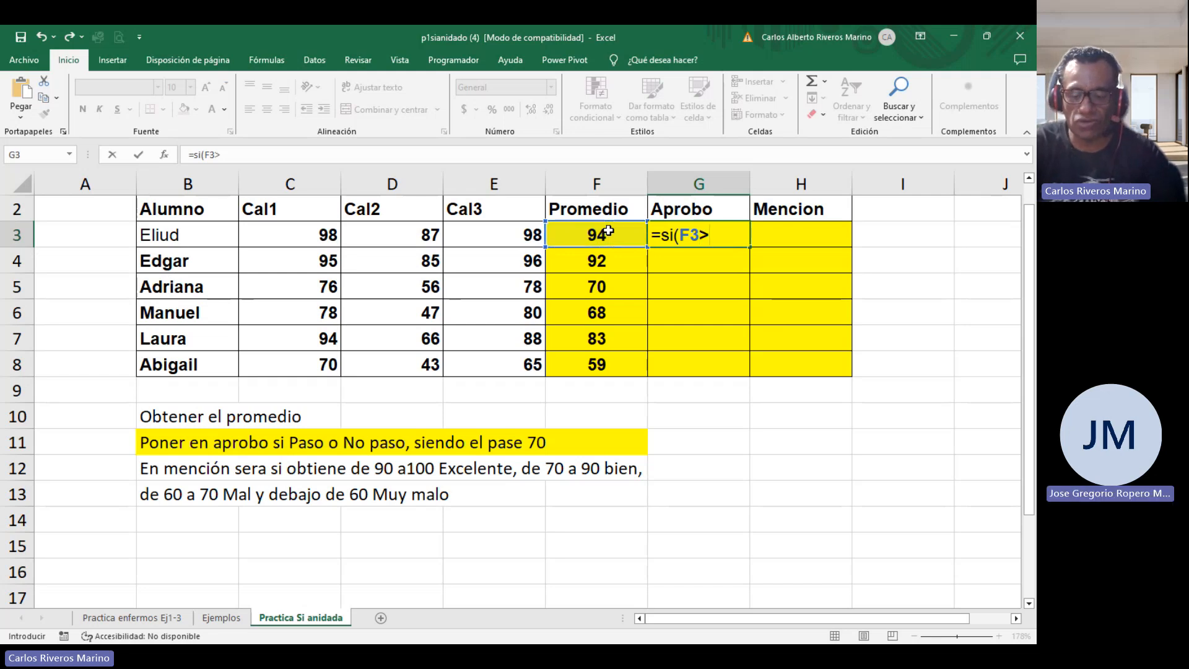
{"action": "type", "text": "?"}
{"action": "key", "text": "BackSpace"}
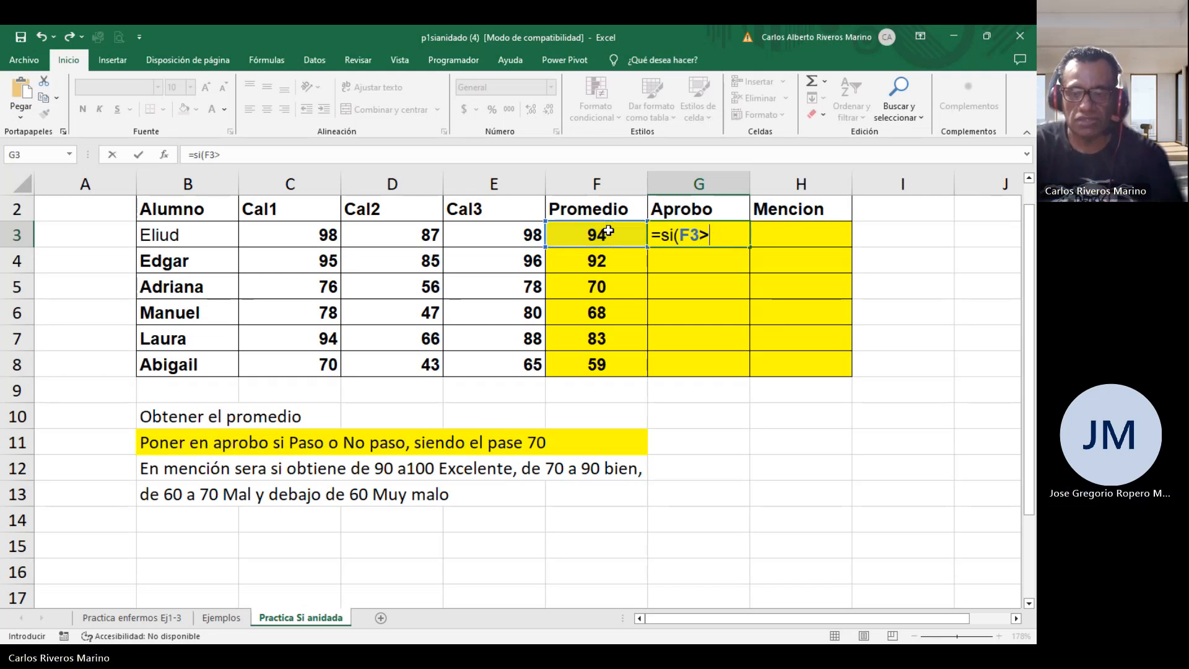
{"action": "type", "text": "="}
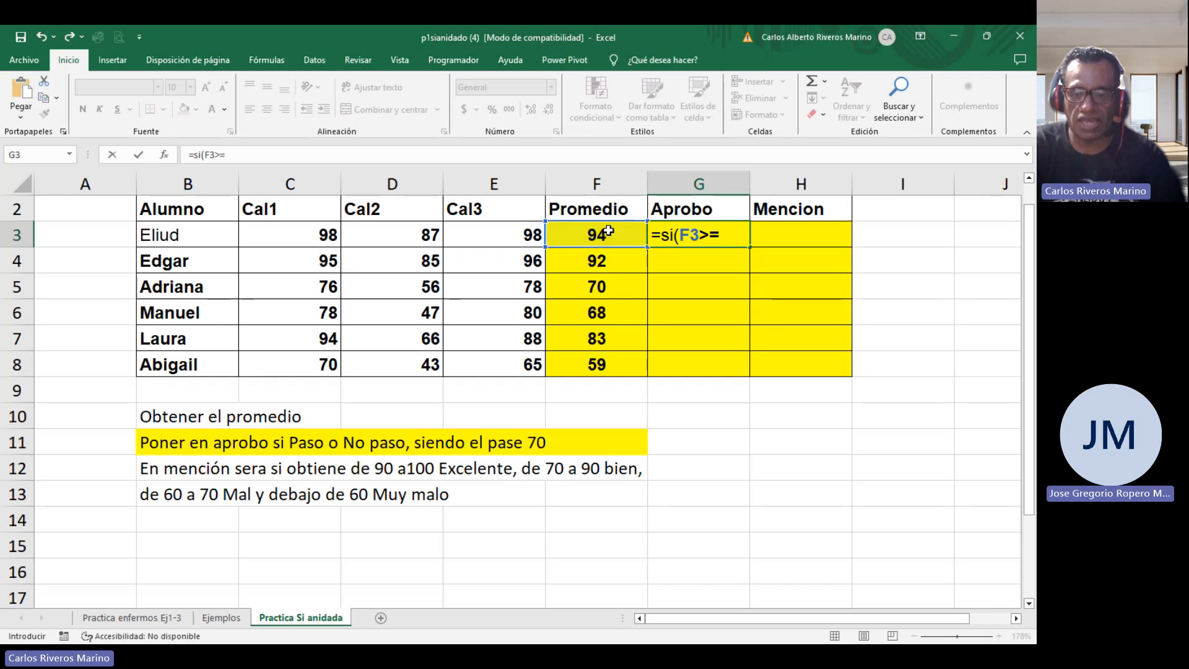
{"action": "type", "text": "70;"}
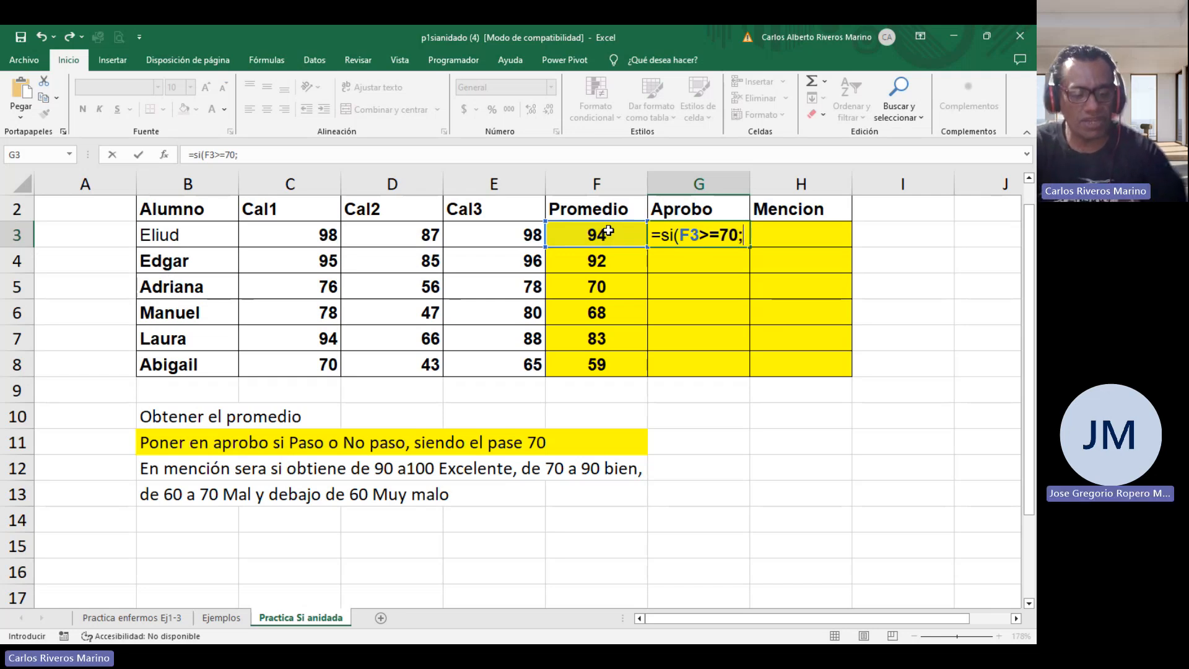
{"action": "type", "text": "\"Pasdo"}
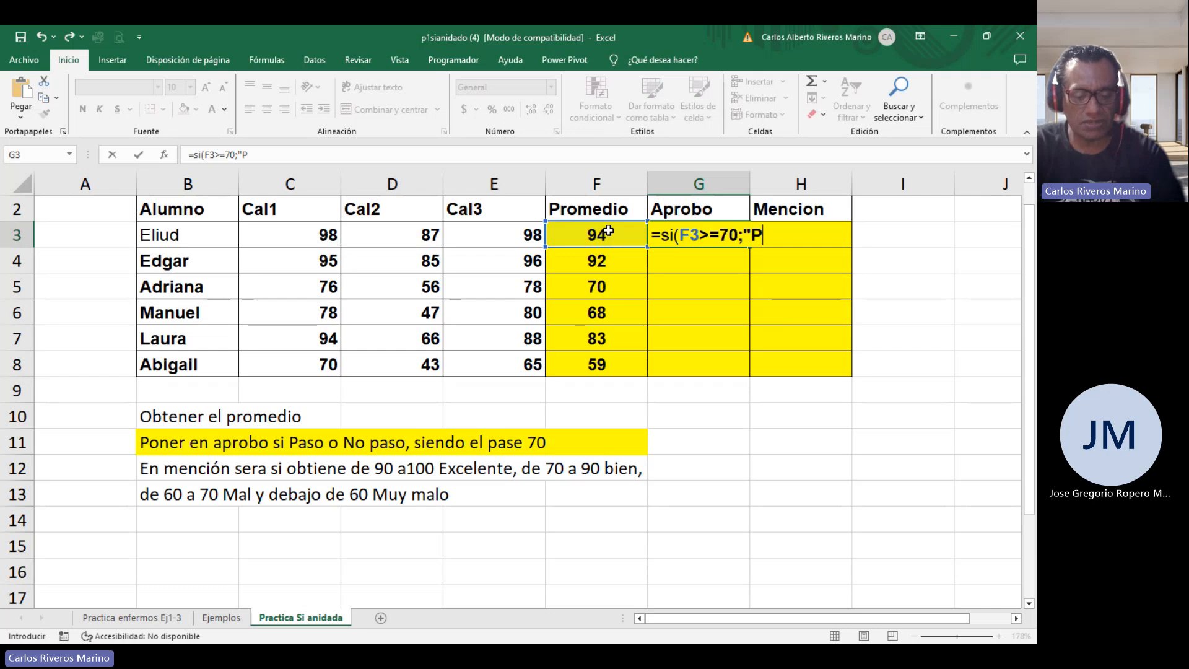
{"action": "key", "text": "BackSpace"}
{"action": "key", "text": "BackSpace"}
{"action": "type", "text": "o"}
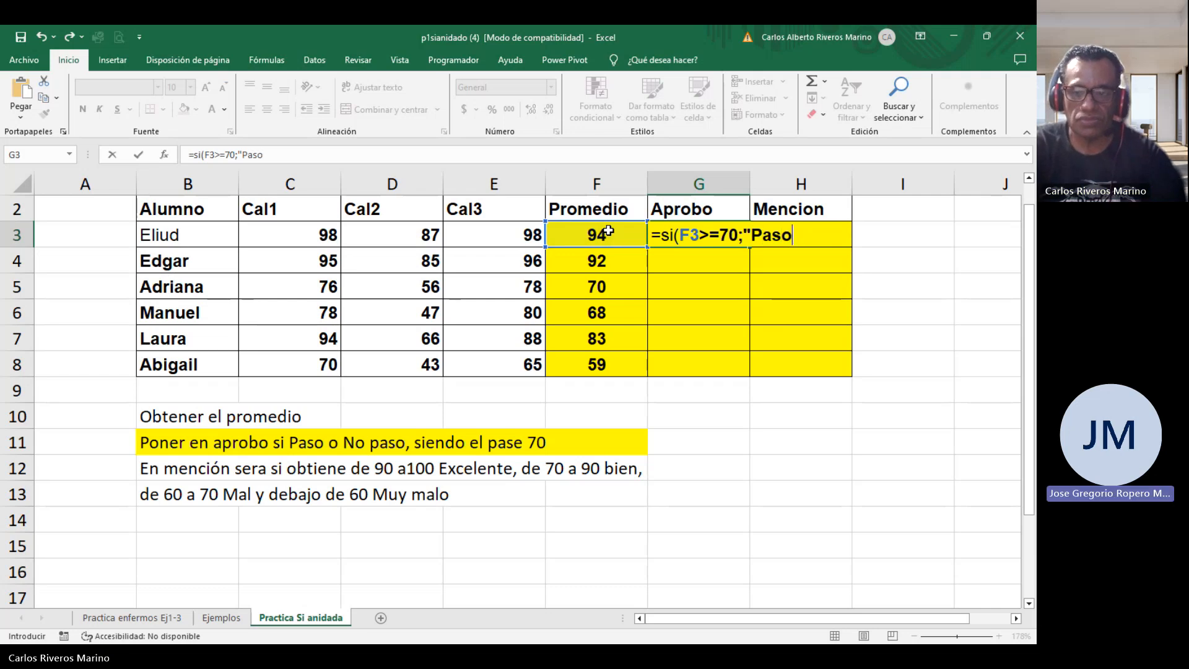
{"action": "type", "text": "\";\"m"}
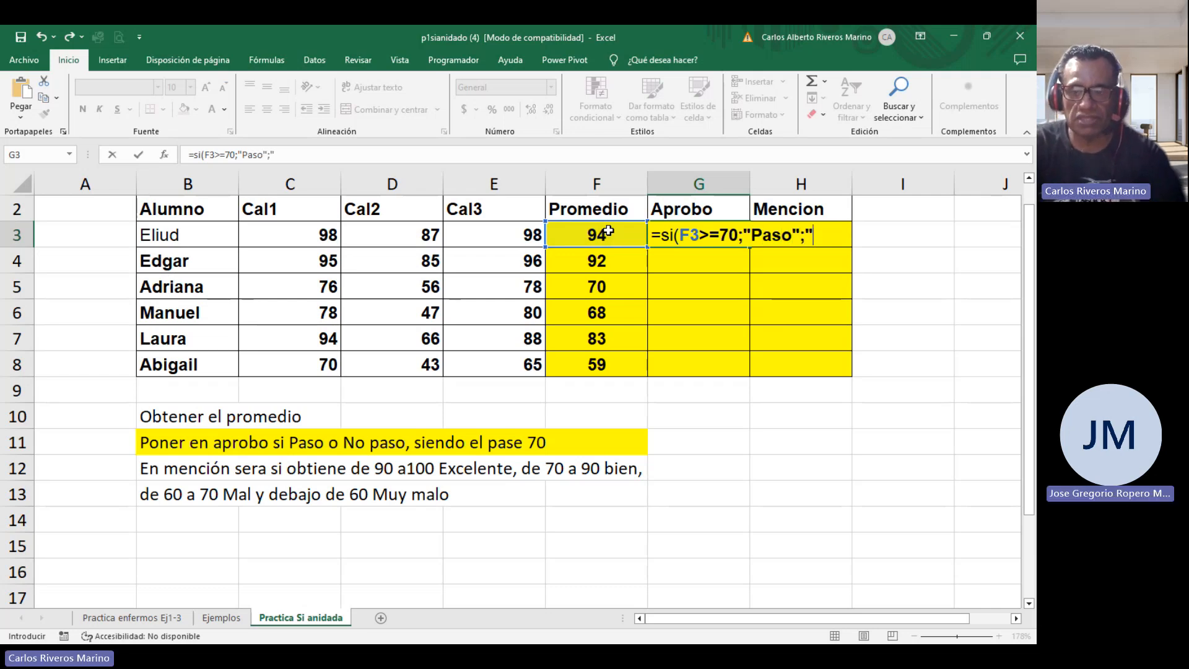
{"action": "key", "text": "BackSpace"}
{"action": "type", "text": "No paso"}
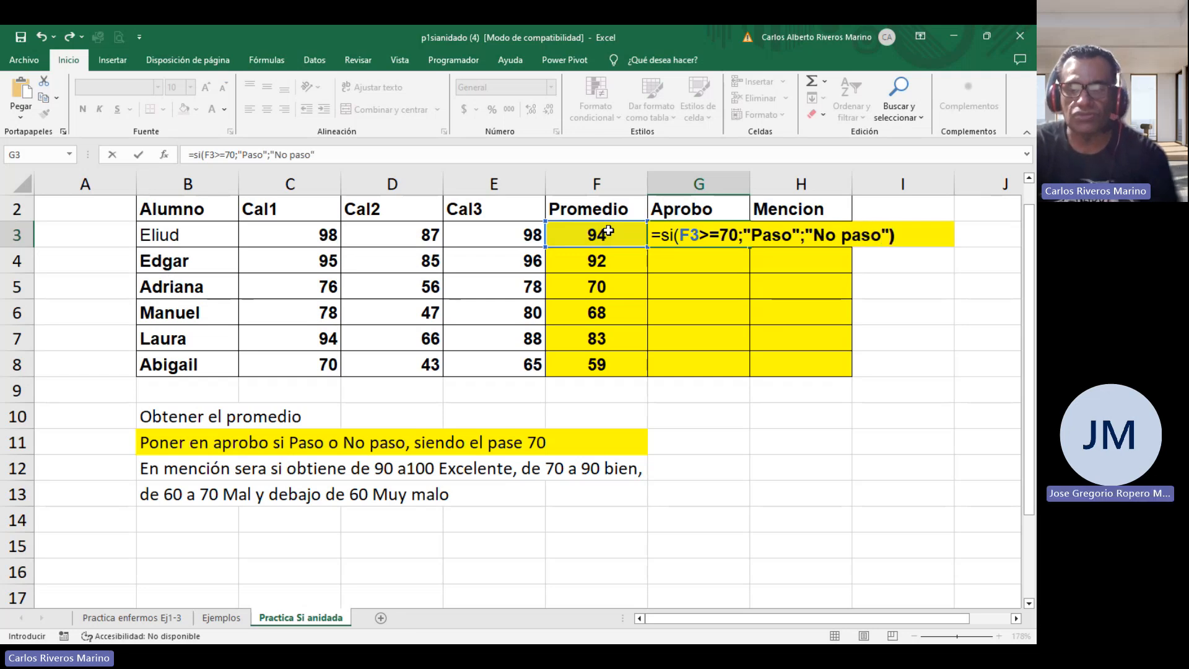
{"action": "key", "text": "Return"}
Copy the G3 pass/fail formula down through G8.
{"action": "left_click", "coordinate": [740, 240]}
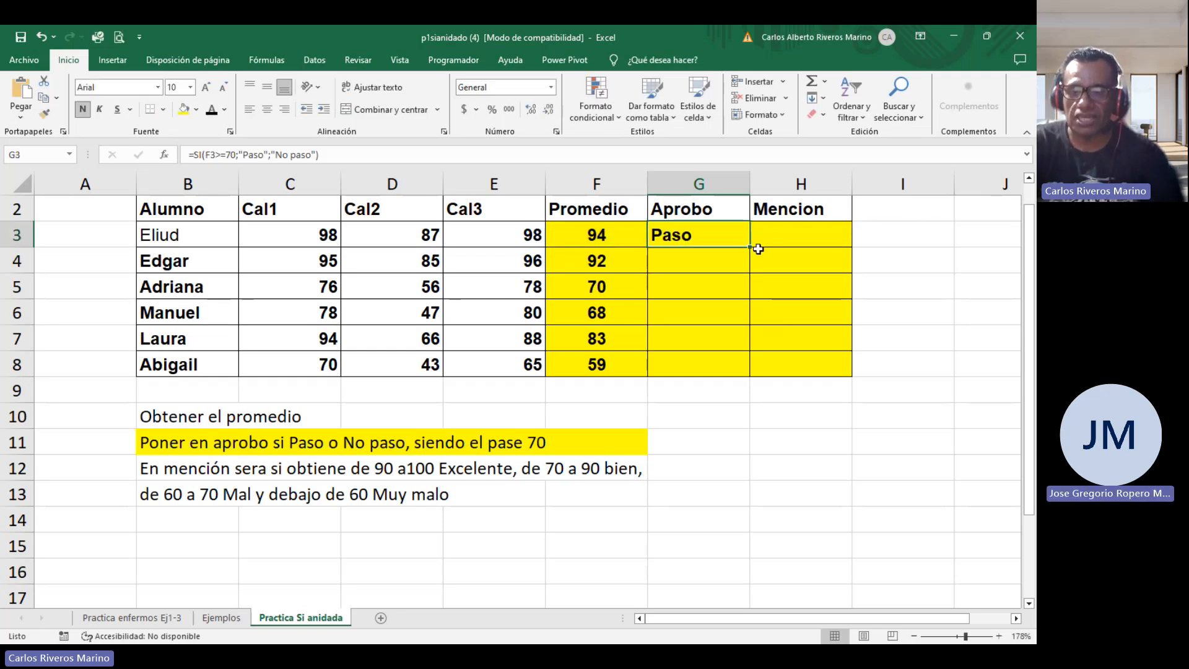
{"action": "left_click_drag", "start_coordinate": [750, 247], "coordinate": [737, 366]}
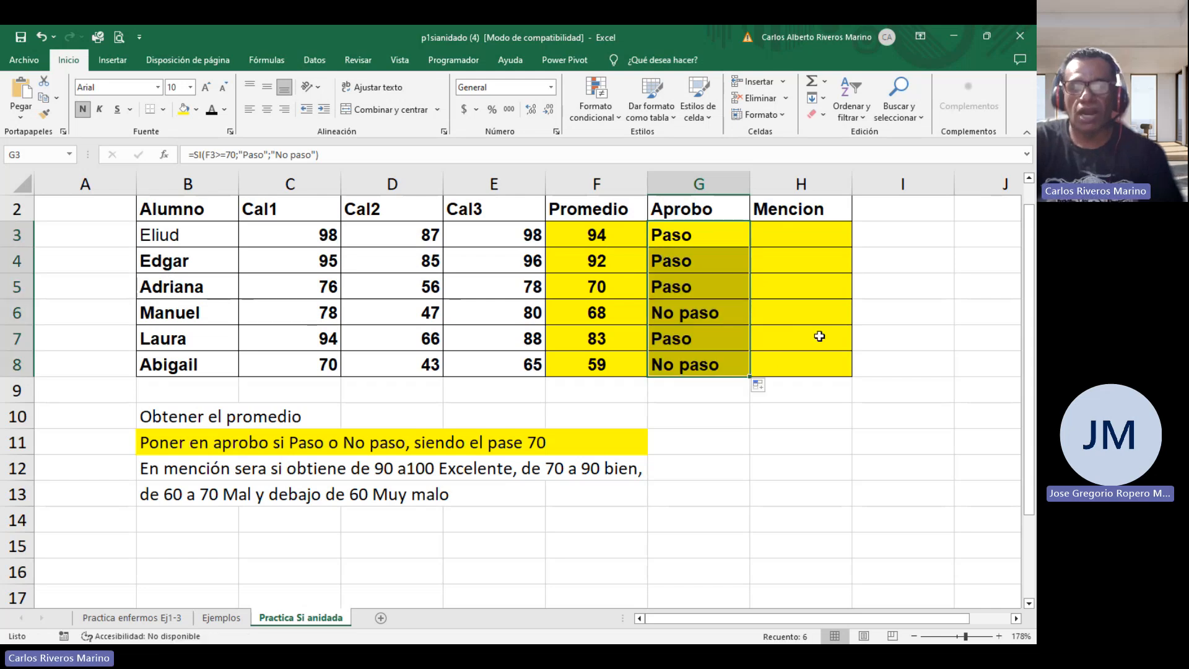
{"action": "left_click", "coordinate": [803, 237]}
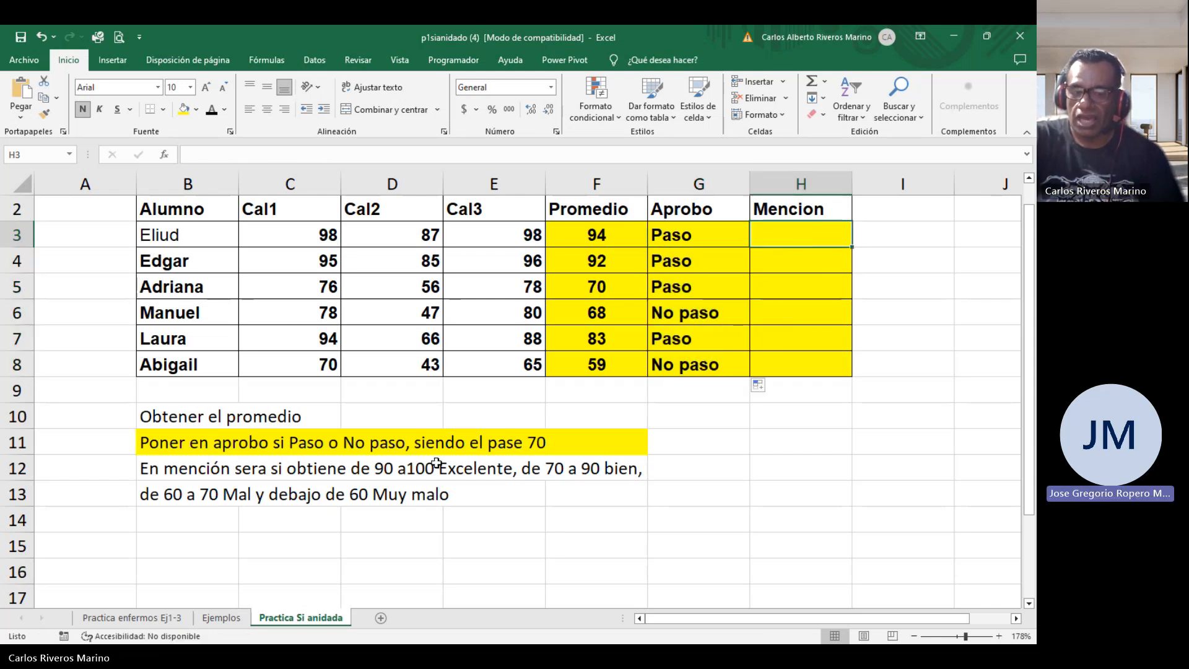
Fill the grade-mention instructions in B12:B13 with orange.
{"action": "left_click_drag", "start_coordinate": [189, 474], "coordinate": [568, 499]}
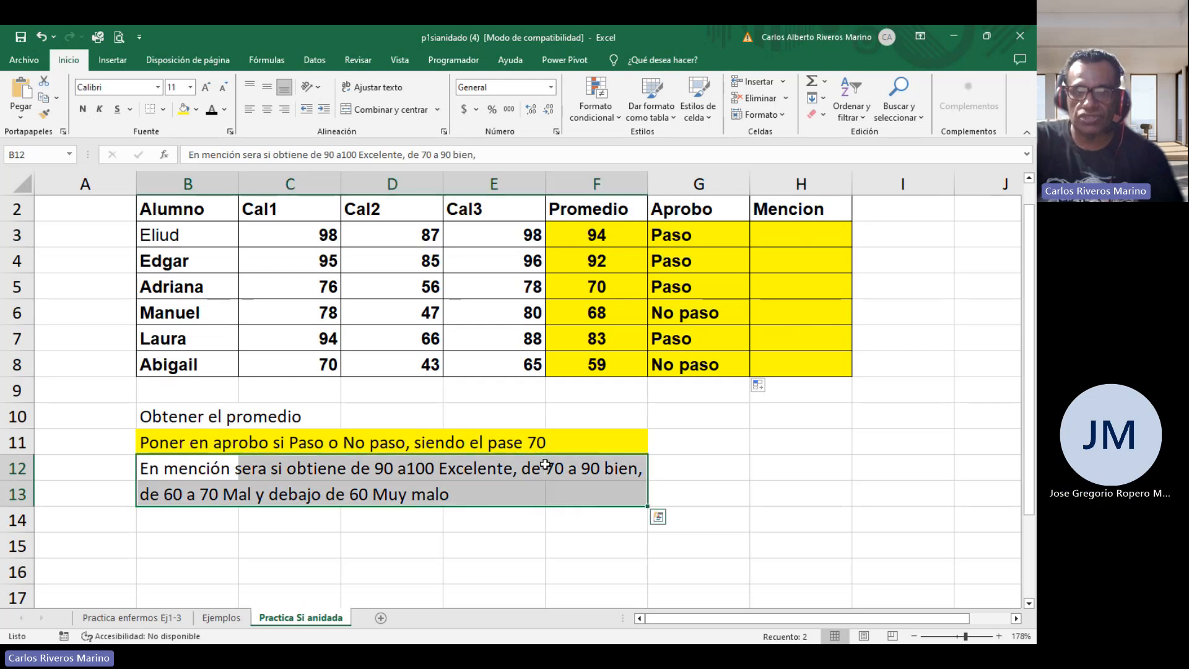
{"action": "left_click", "coordinate": [195, 111]}
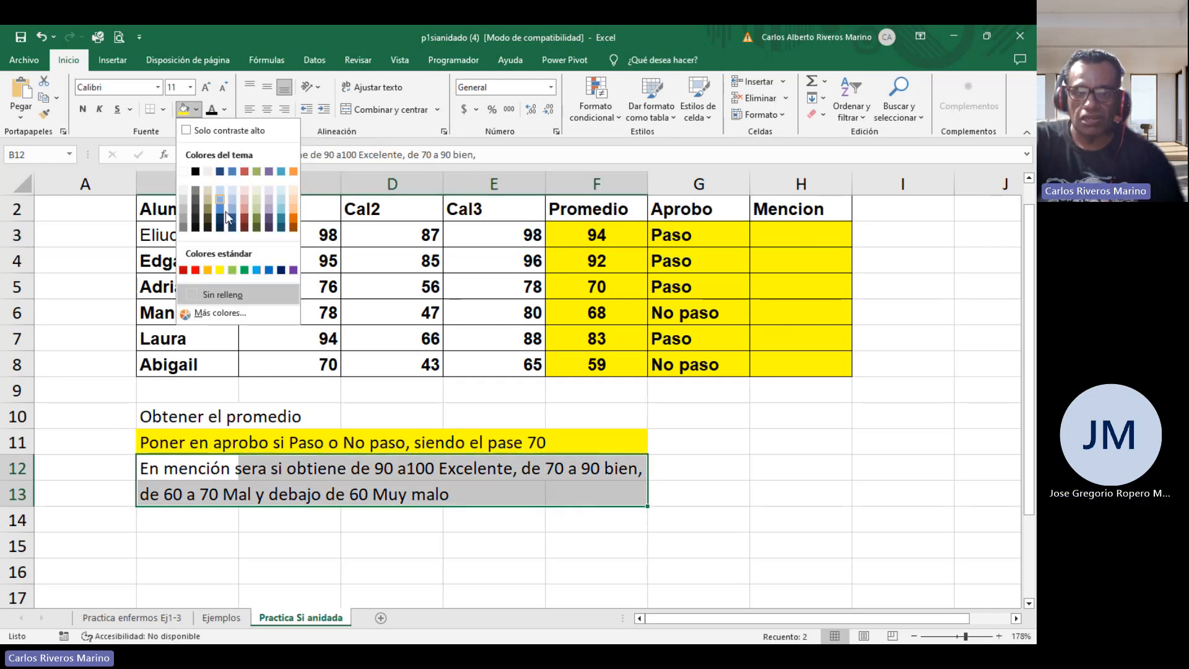
{"action": "left_click", "coordinate": [295, 224]}
{"action": "left_click", "coordinate": [326, 581]}
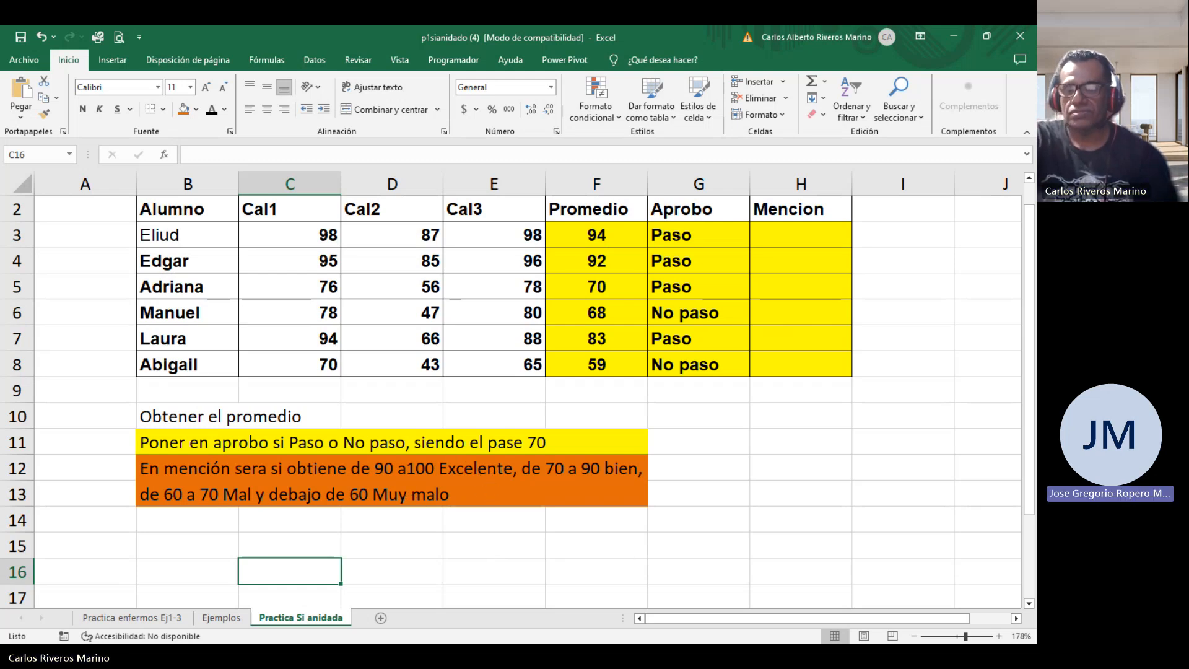
{"action": "left_click", "coordinate": [618, 655]}
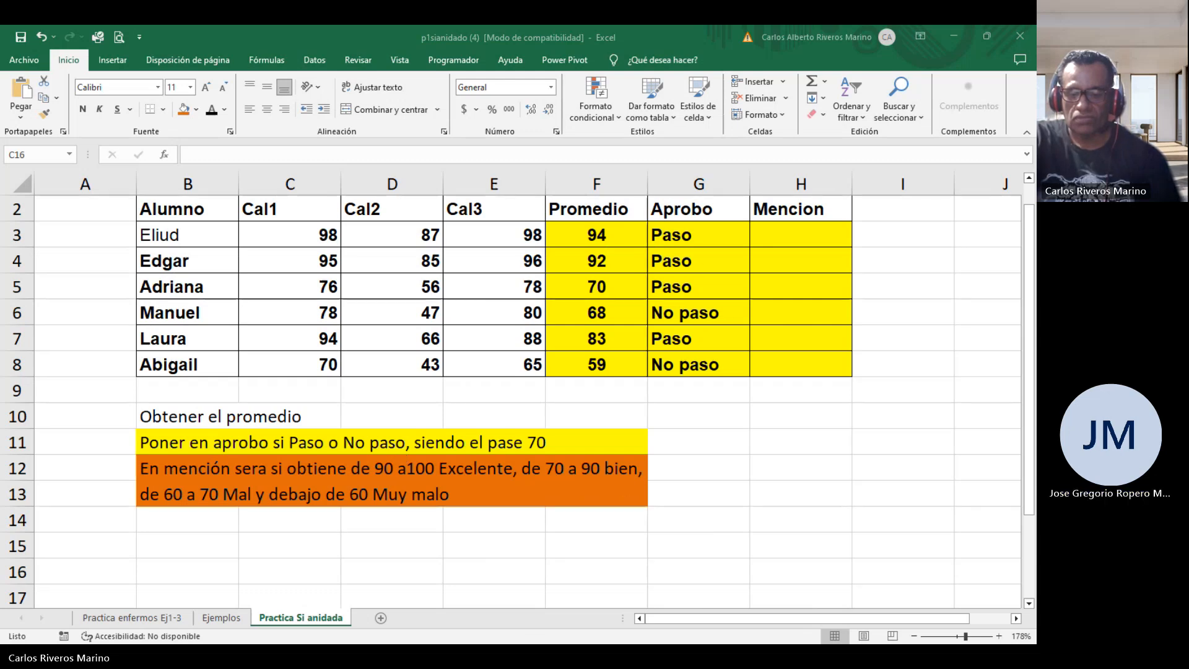
{"action": "left_click", "coordinate": [698, 435]}
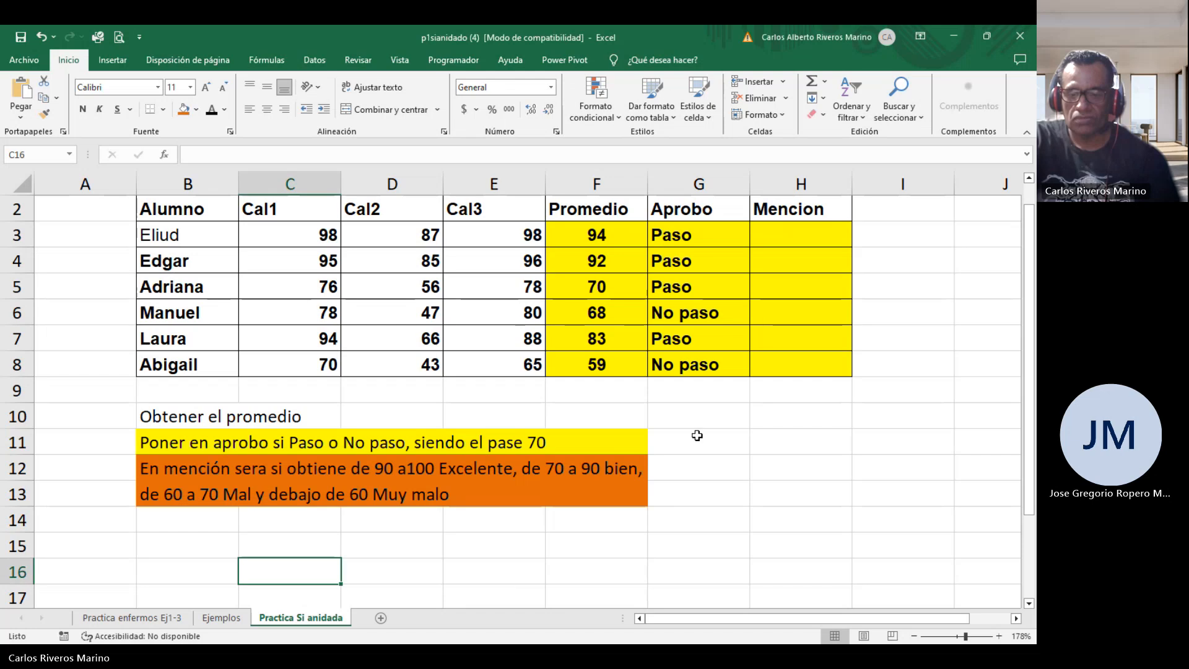
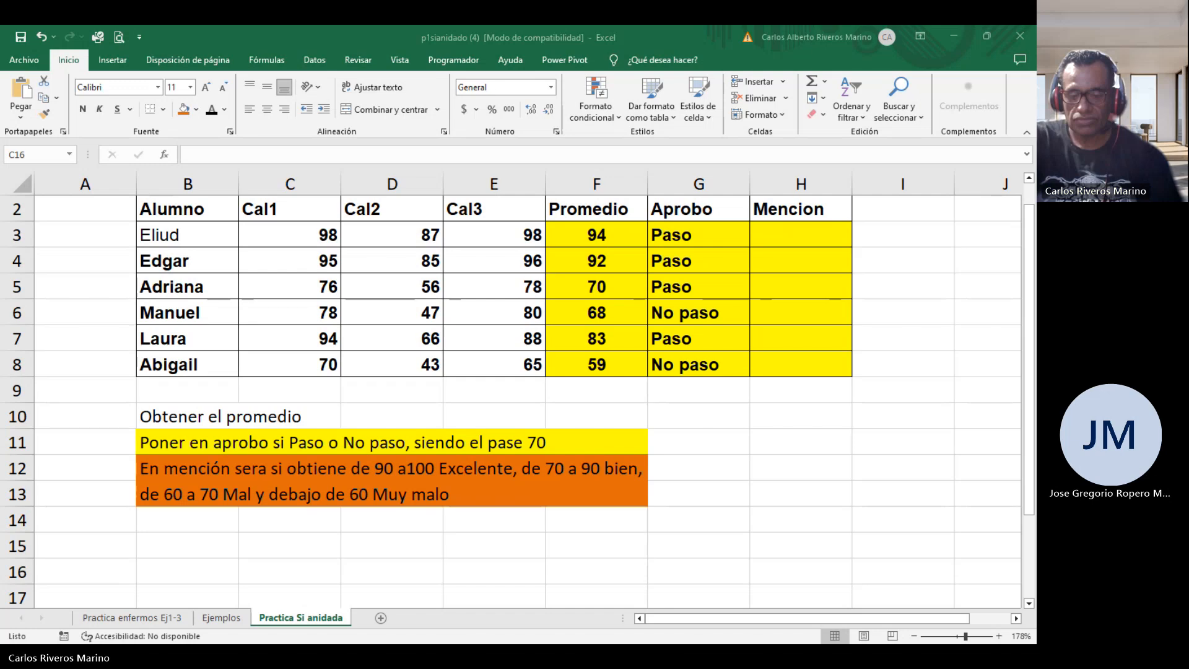
In H3, start a nested SI formula with the condition Y(F3>=90;F3<=100) for the grade mention.
{"action": "double_click", "coordinate": [827, 234]}
{"action": "type", "text": "="}
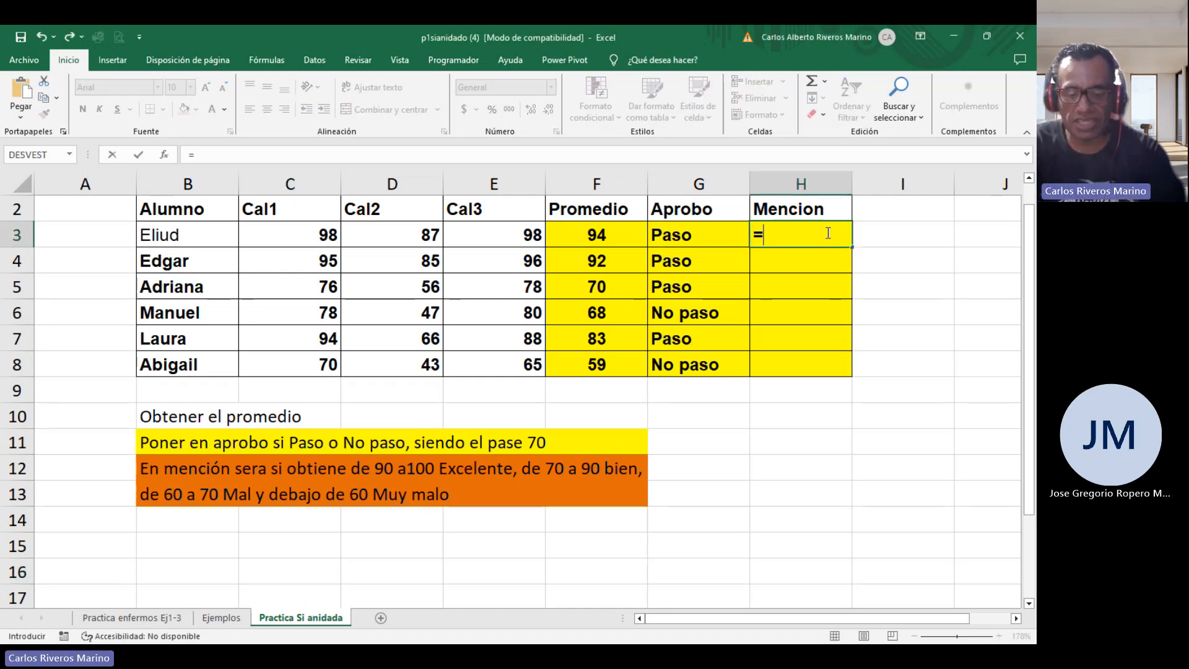
{"action": "type", "text": "si(y"}
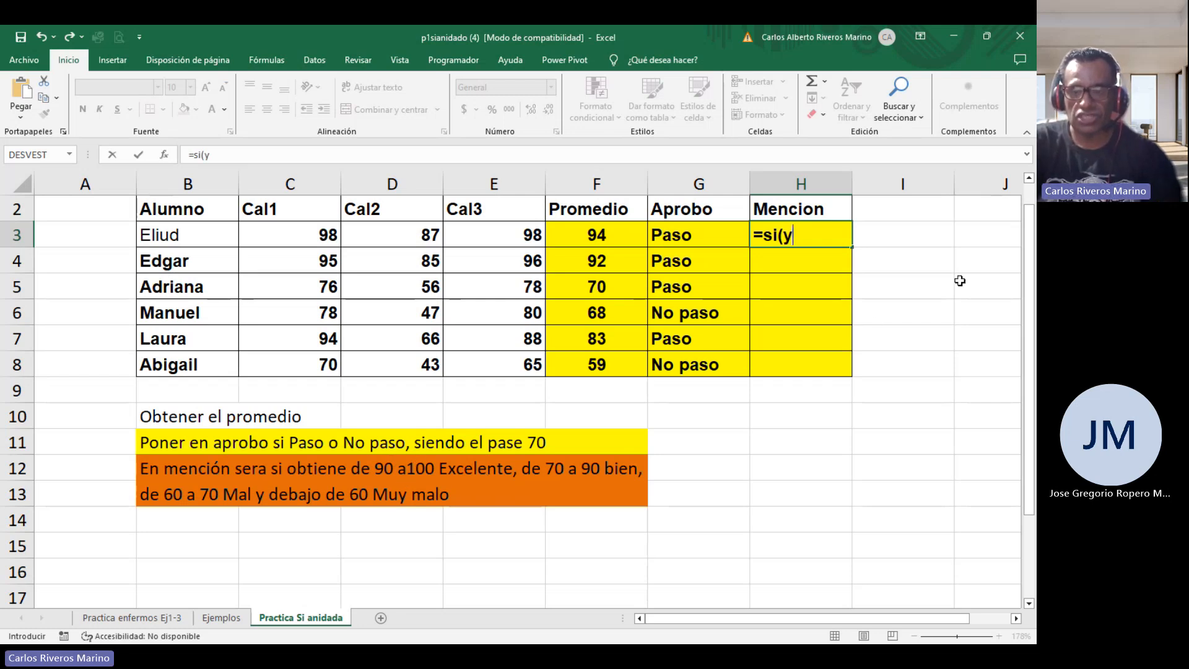
{"action": "type", "text": "("}
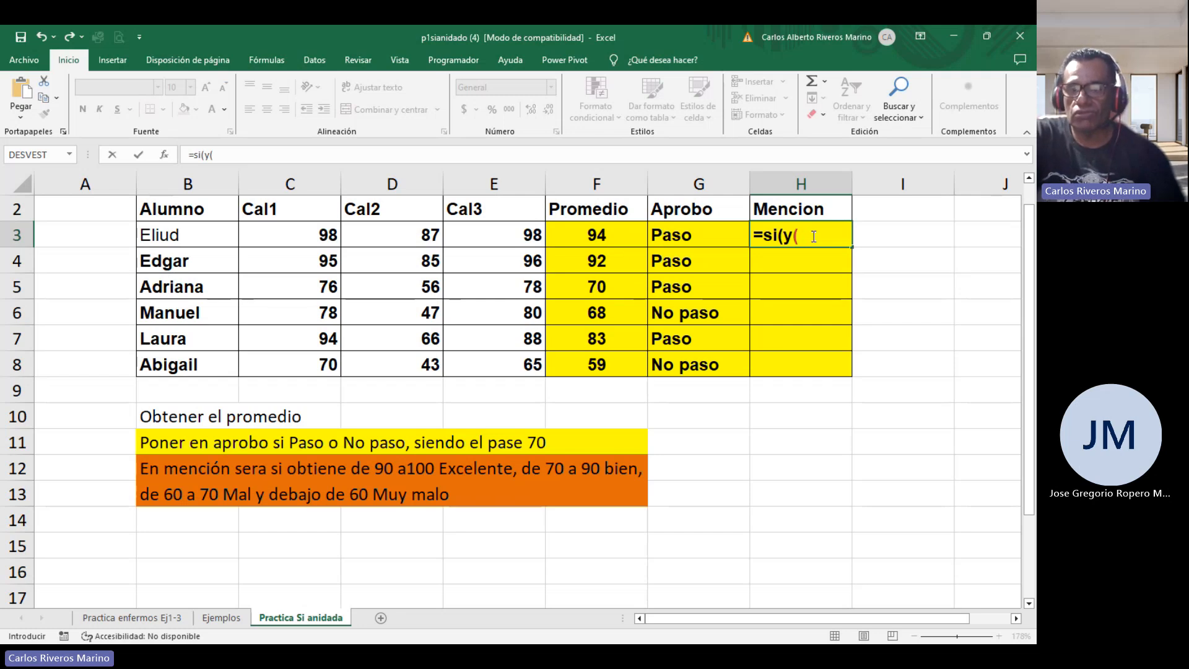
{"action": "left_click", "coordinate": [614, 235]}
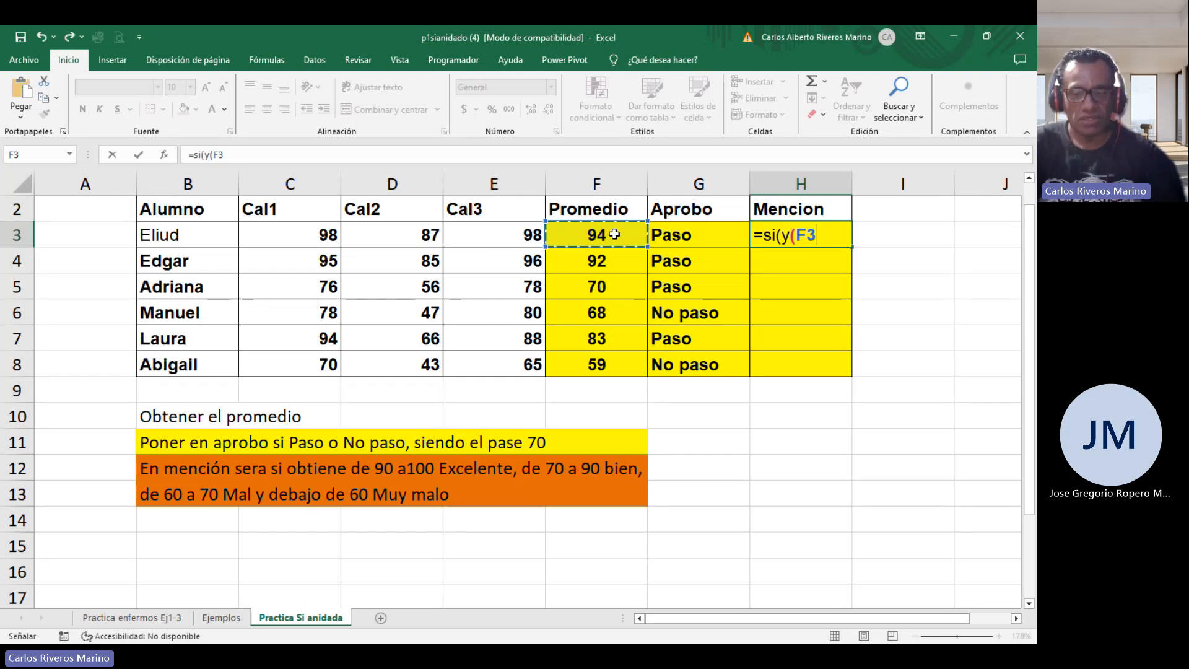
{"action": "type", "text": ">=90"}
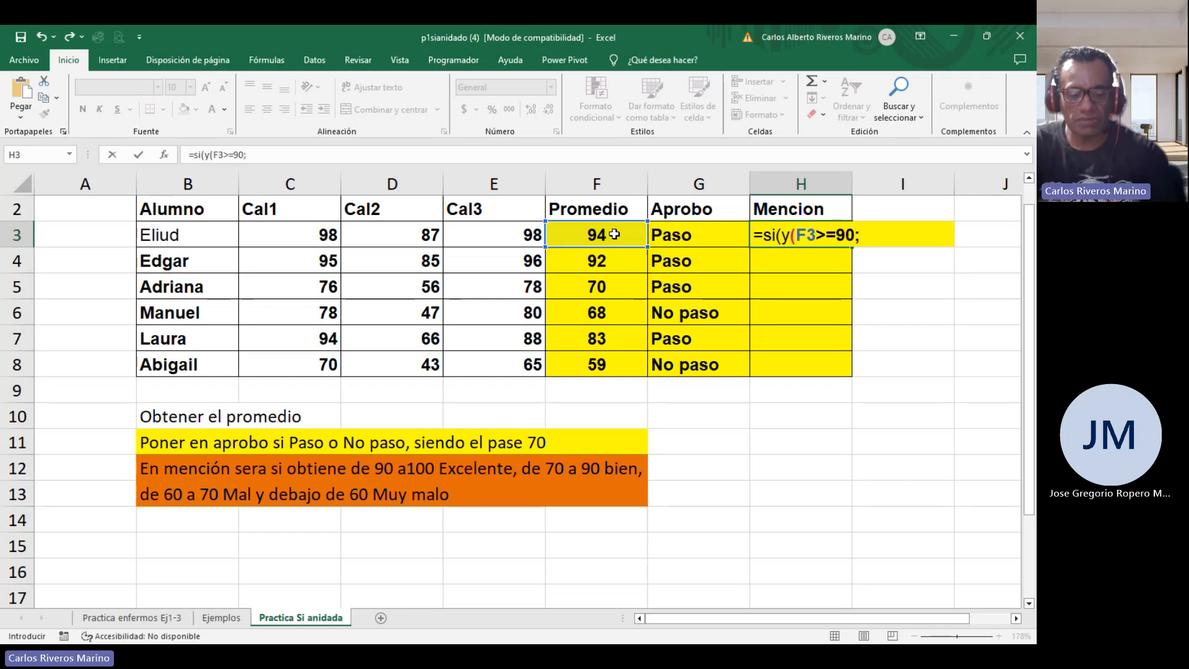
{"action": "type", "text": " f"}
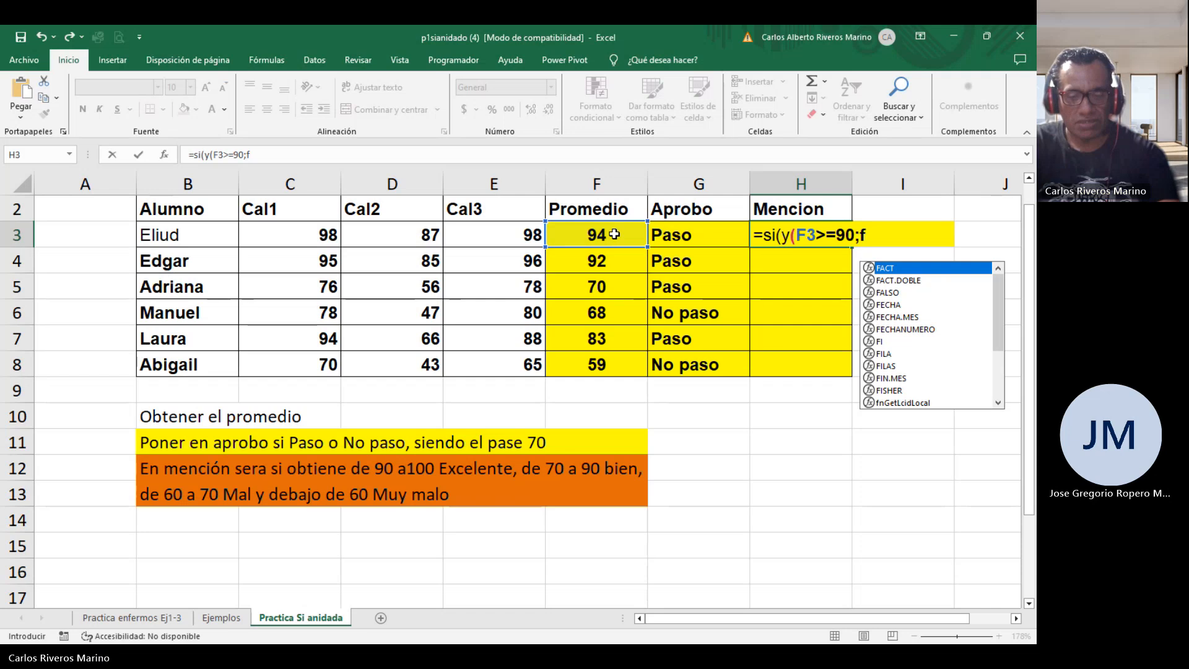
{"action": "type", "text": "3"}
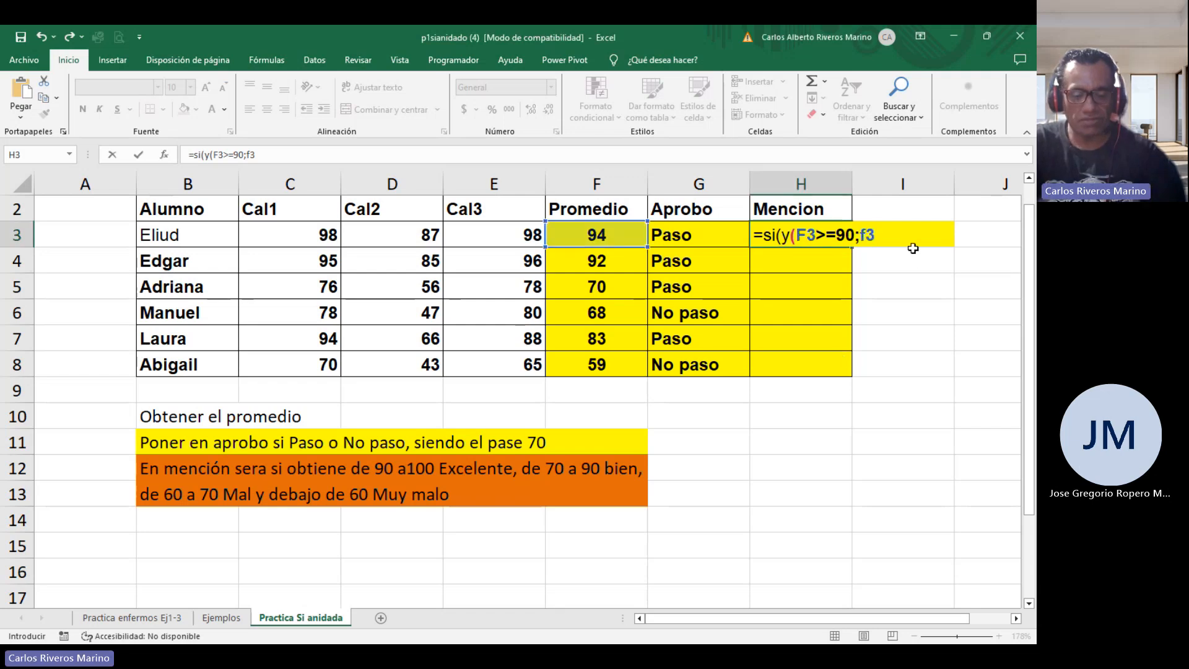
{"action": "type", "text": "<="}
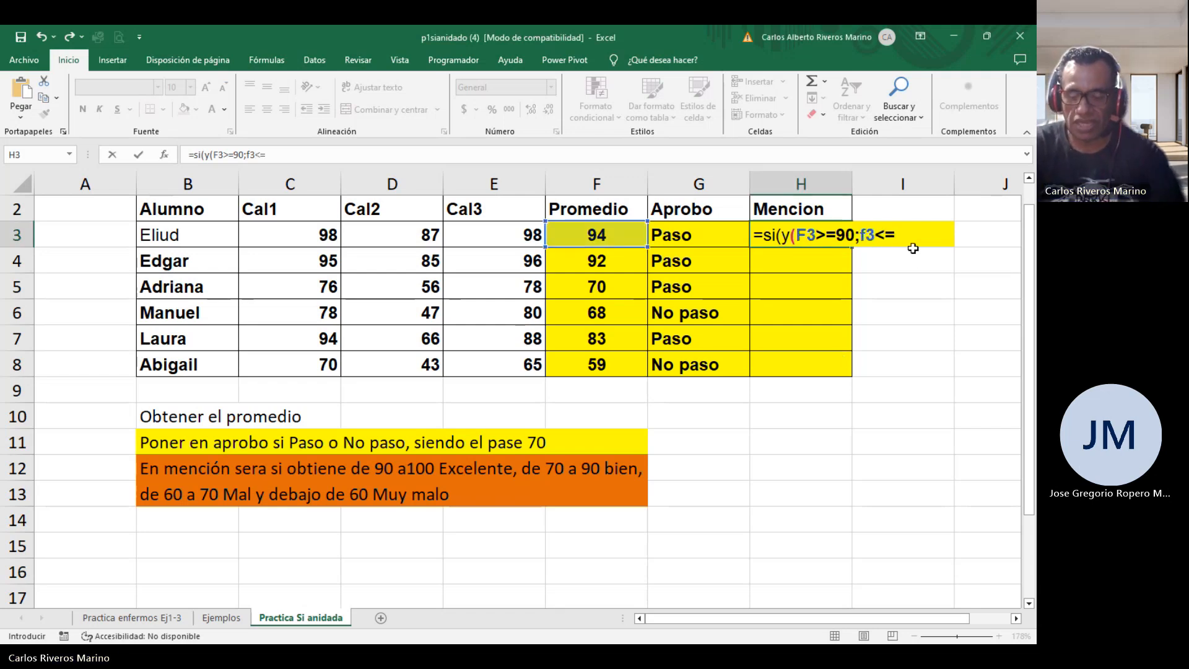
{"action": "type", "text": "100)"}
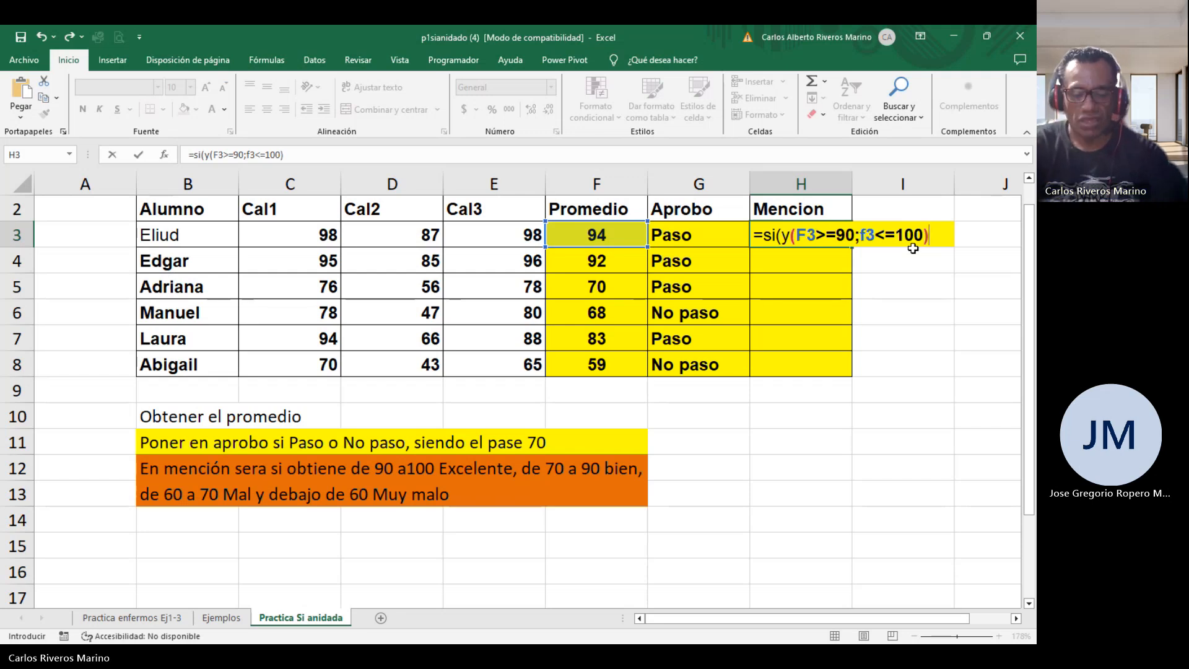
{"action": "type", "text": ";"}
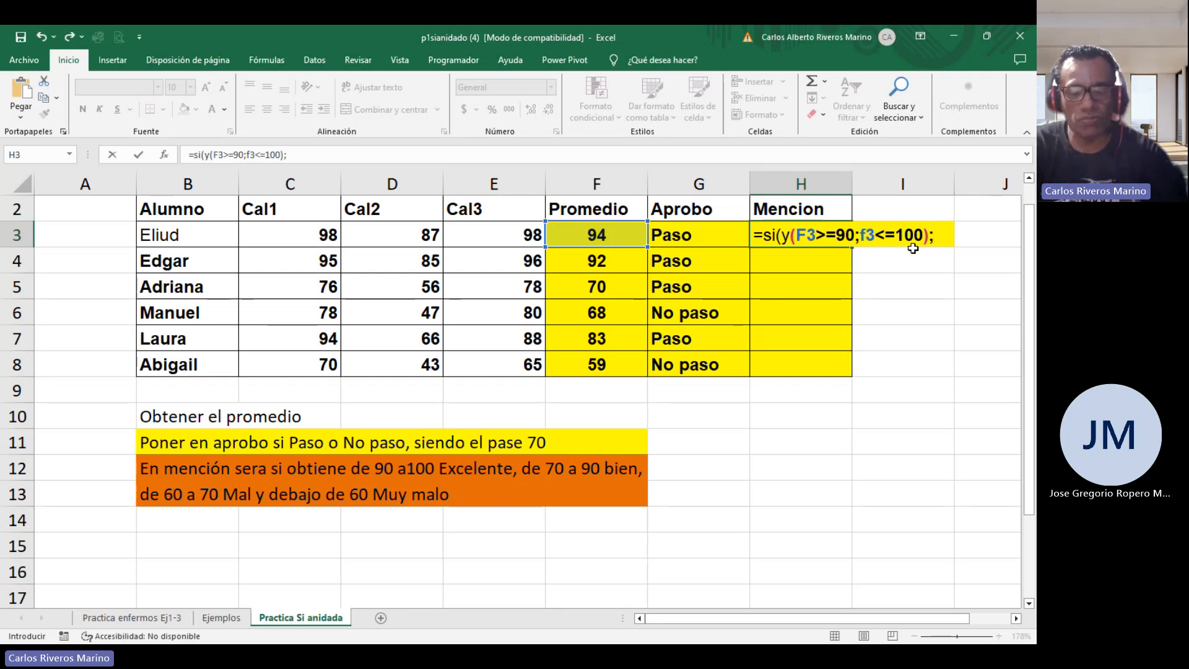
Add "Excelente" as the result when the first condition is met.
{"action": "type", "text": "\"Exc"}
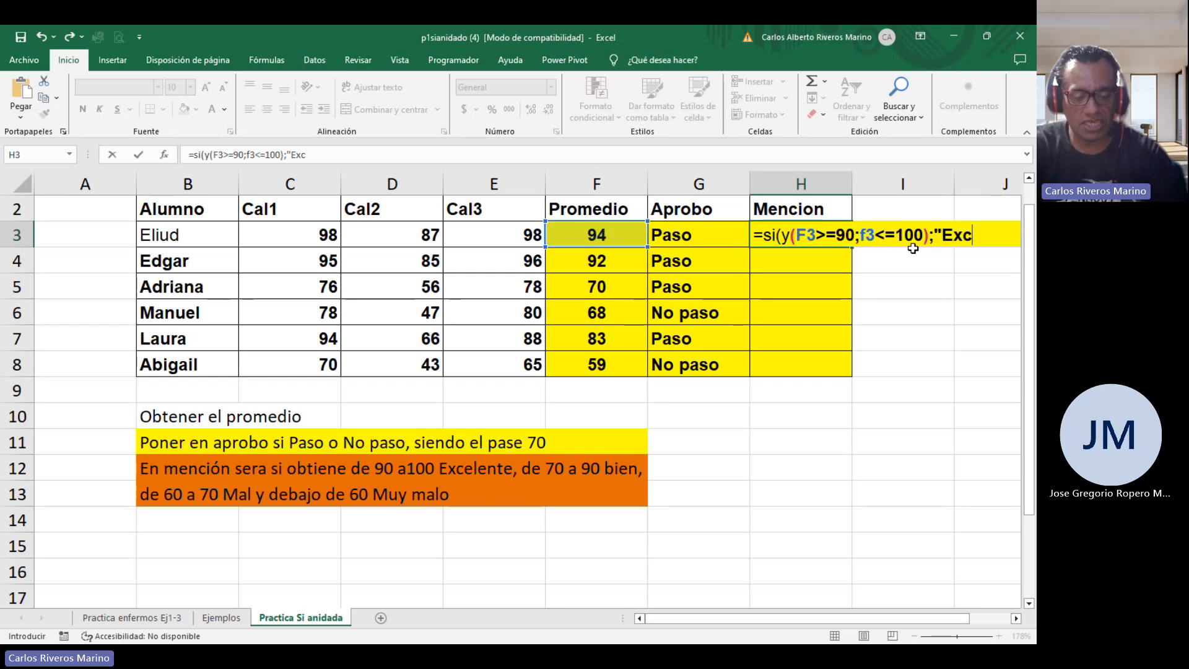
{"action": "type", "text": "elente\";"}
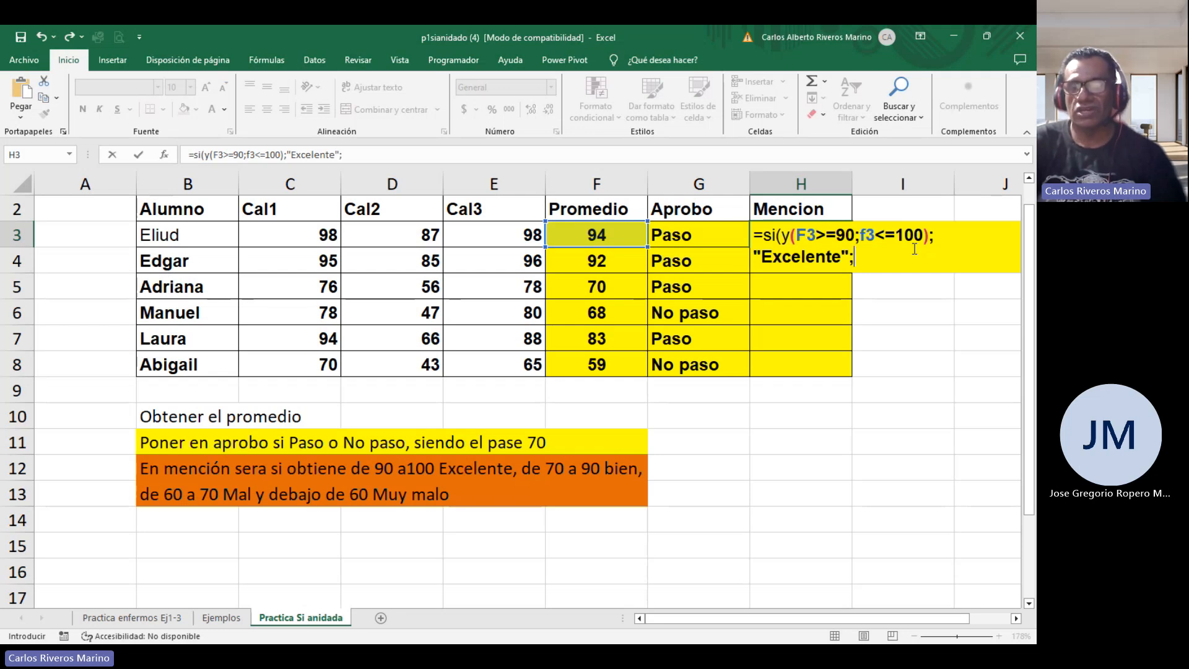
{"action": "scroll", "coordinate": [836, 289], "scroll_direction": "down", "scroll_amount": 1}
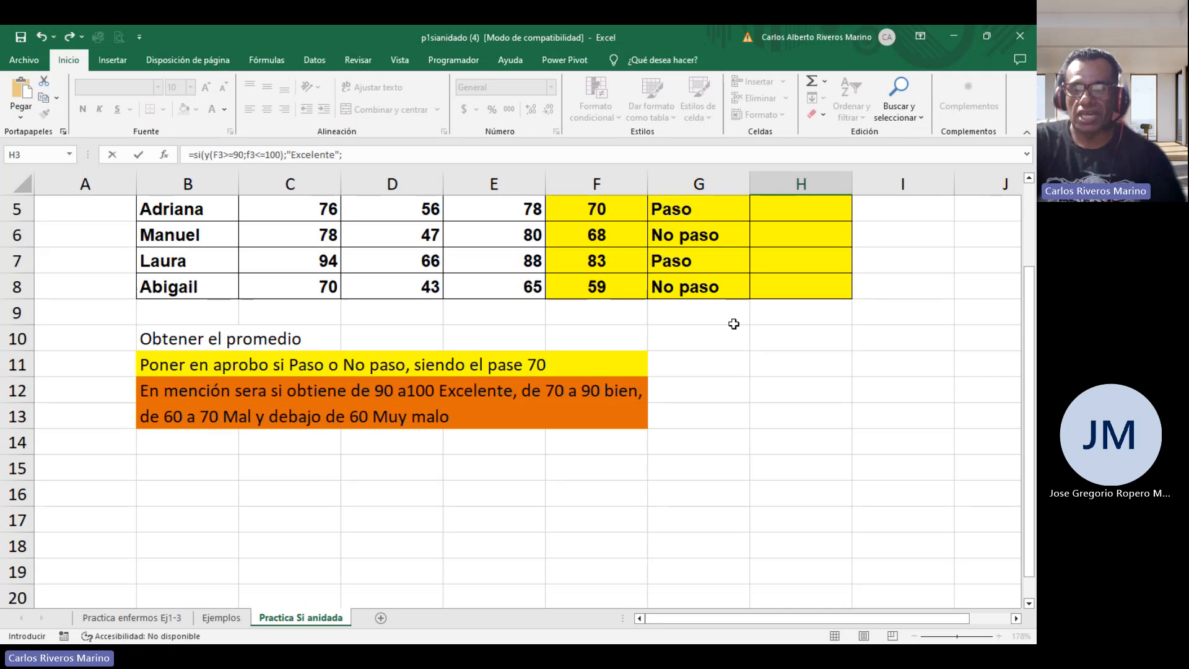
{"action": "scroll", "coordinate": [657, 450], "scroll_direction": "up", "scroll_amount": 2}
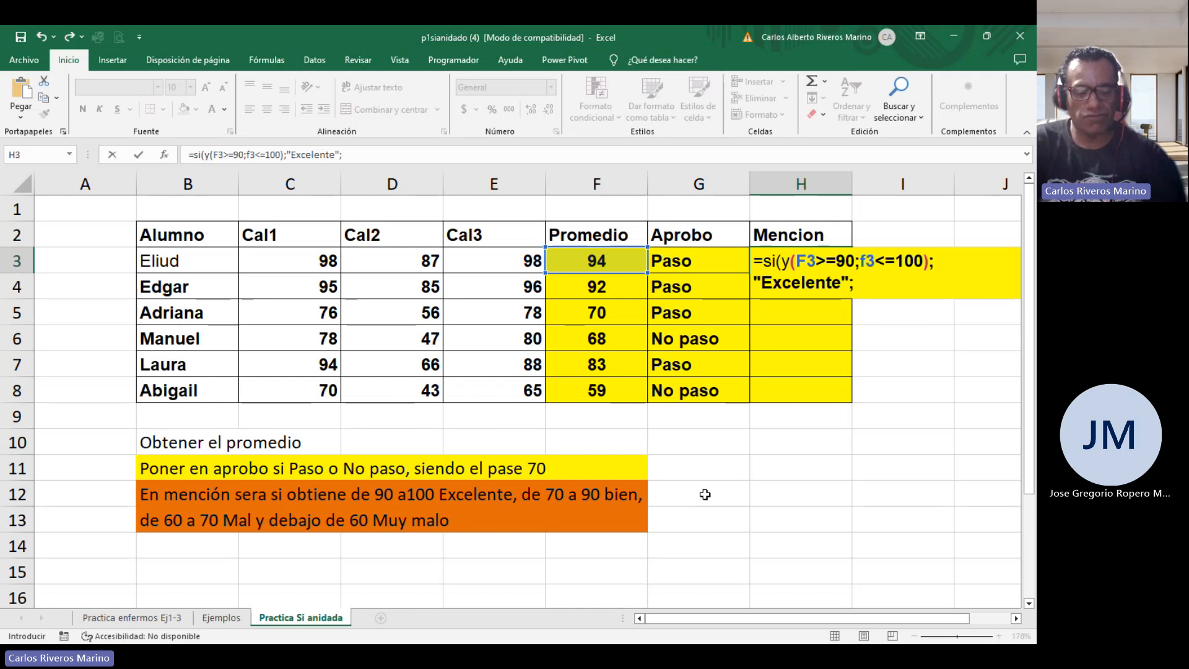
Nest a second SI with the condition Y(F3>=70;F3<=90) in the H3 formula.
{"action": "type", "text": "si(y("}
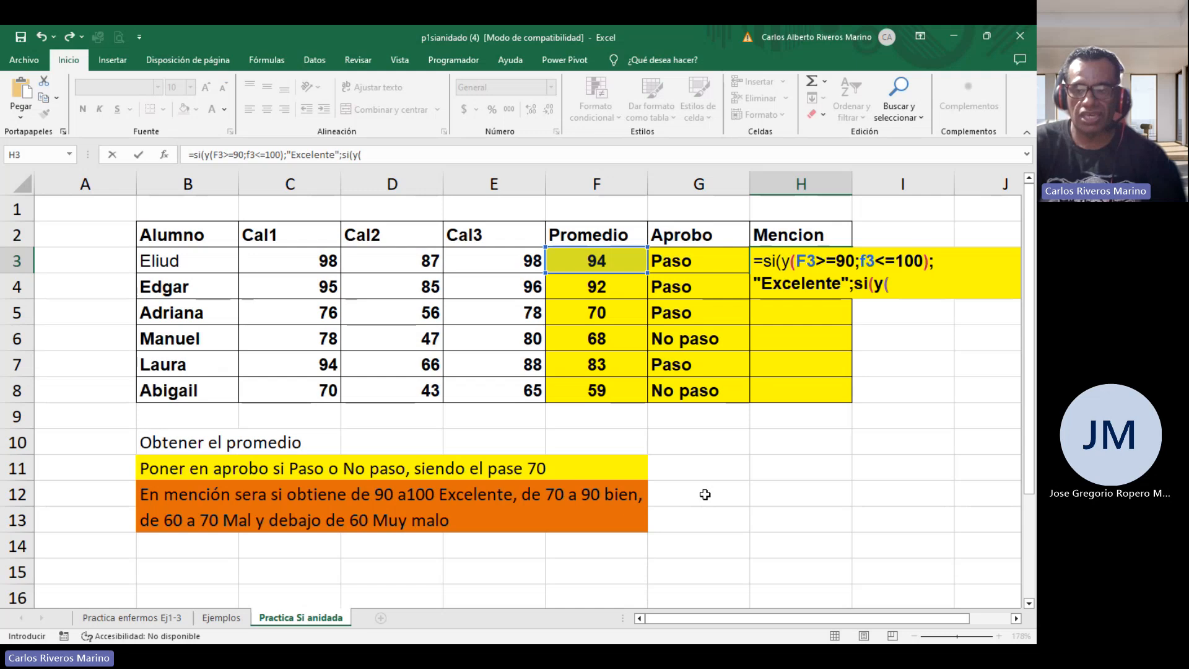
{"action": "type", "text": "f3<"}
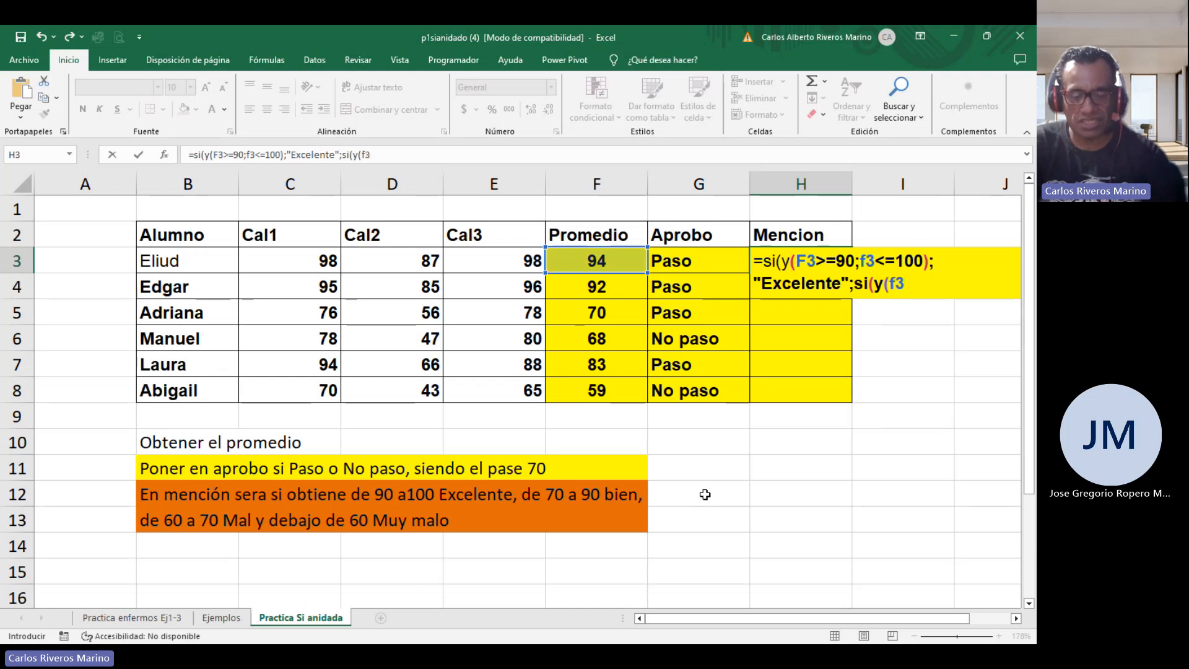
{"action": "key", "text": "BackSpace"}
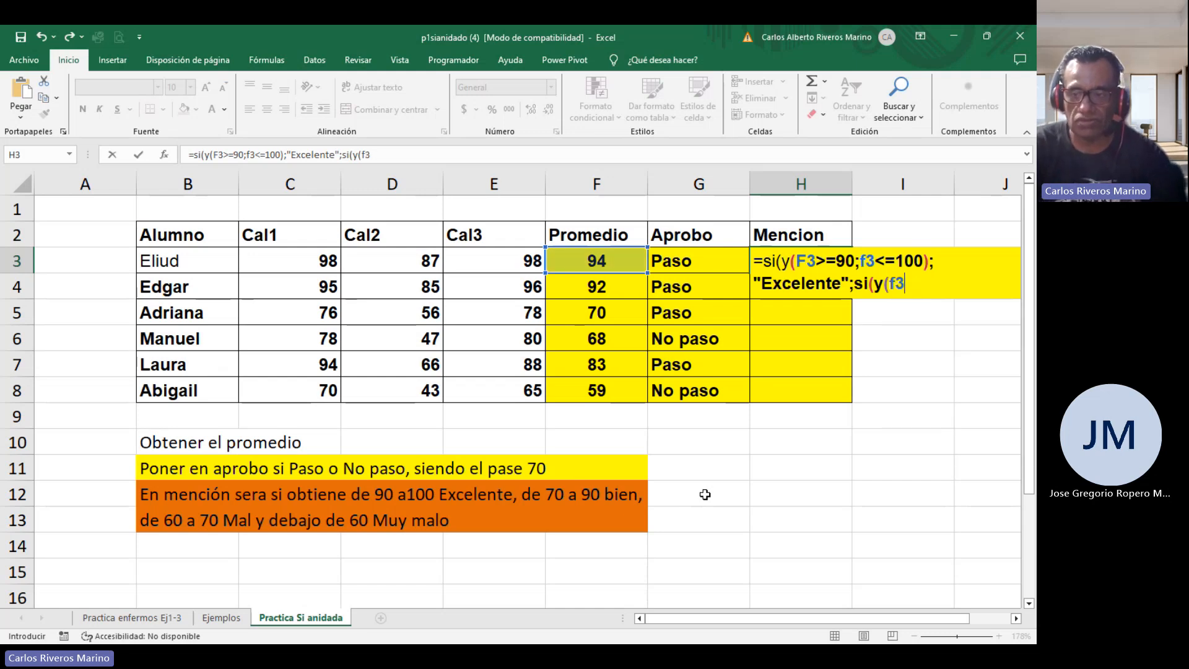
{"action": "left_click", "coordinate": [828, 260]}
{"action": "left_click_drag", "start_coordinate": [836, 262], "coordinate": [823, 262]}
{"action": "key", "text": "ctrl+c"}
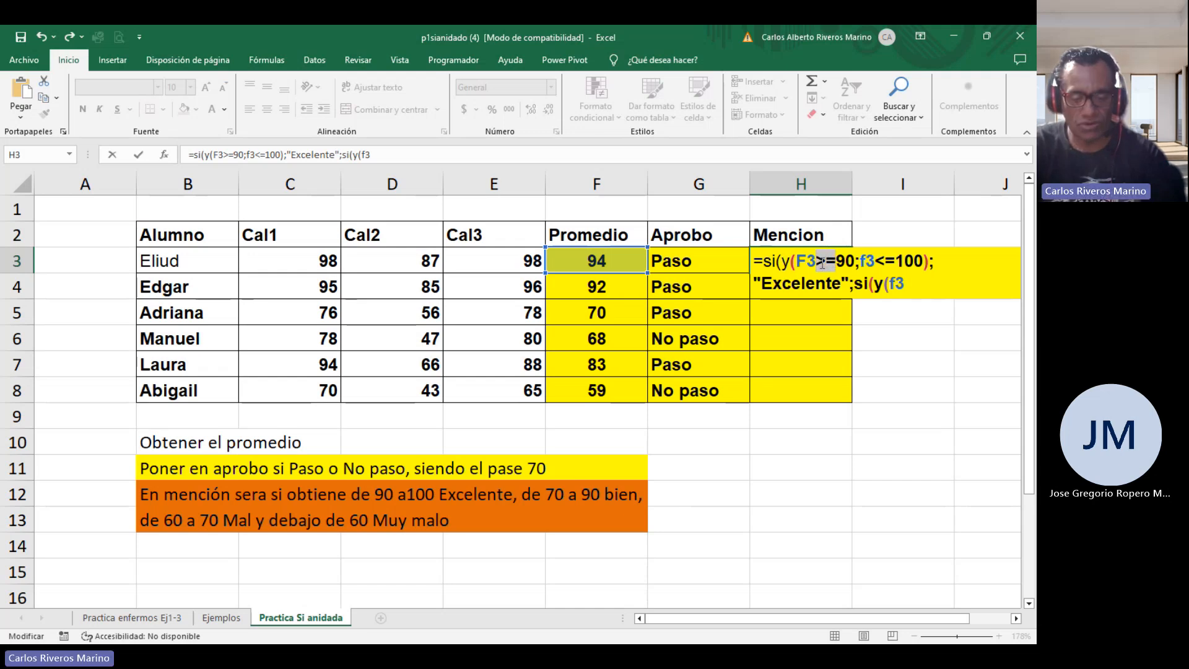
{"action": "left_click", "coordinate": [914, 290]}
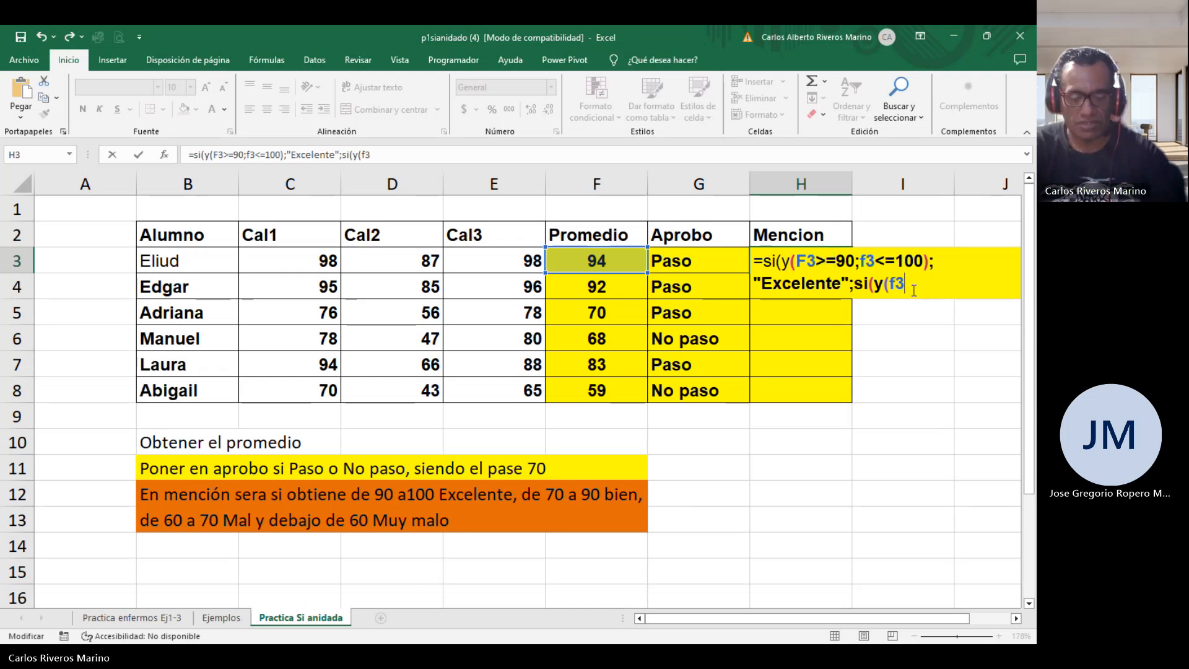
{"action": "key", "text": "ctrl+v"}
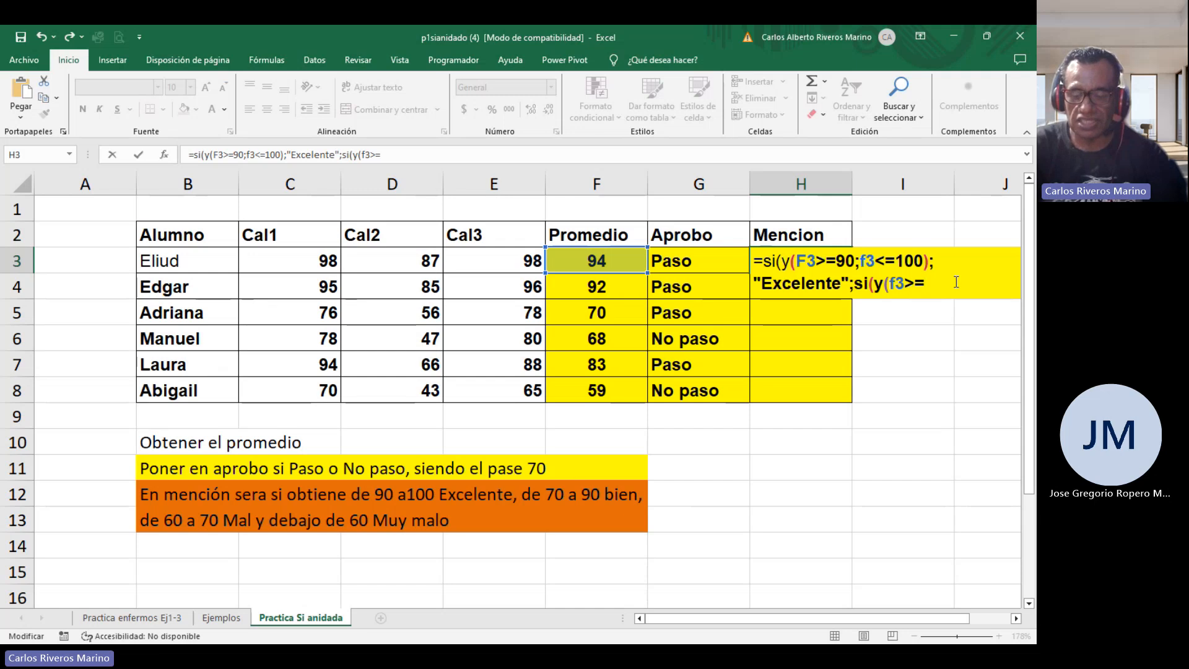
{"action": "type", "text": "70;"}
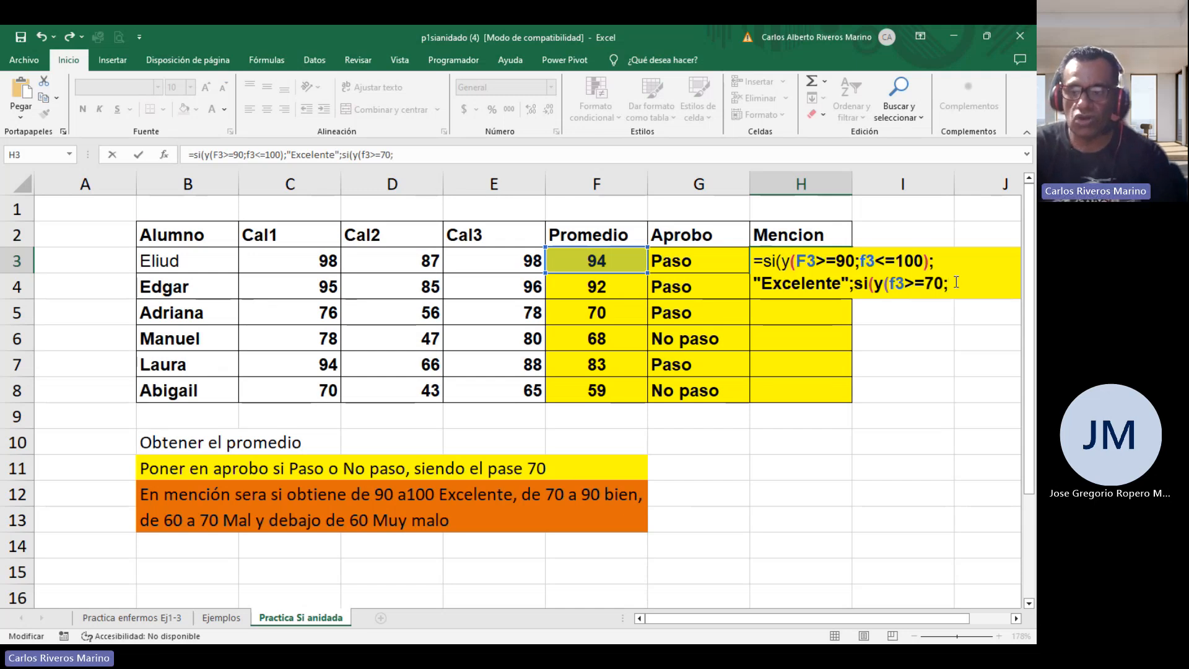
{"action": "type", "text": "f3"}
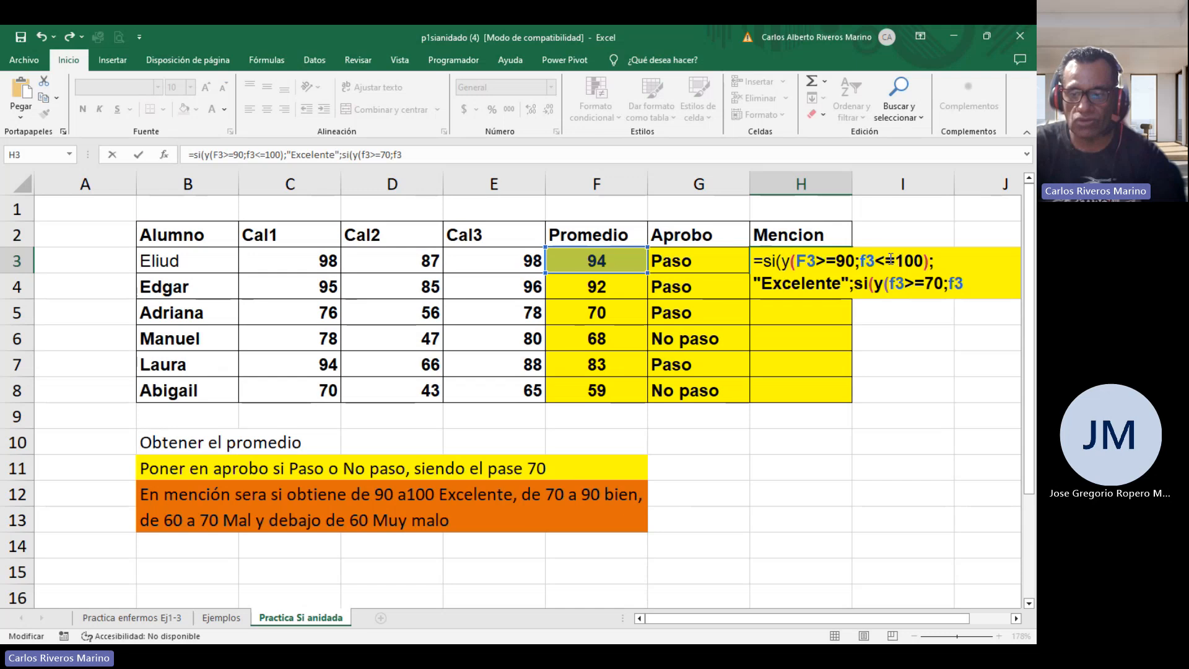
{"action": "left_click_drag", "start_coordinate": [896, 259], "coordinate": [884, 259]}
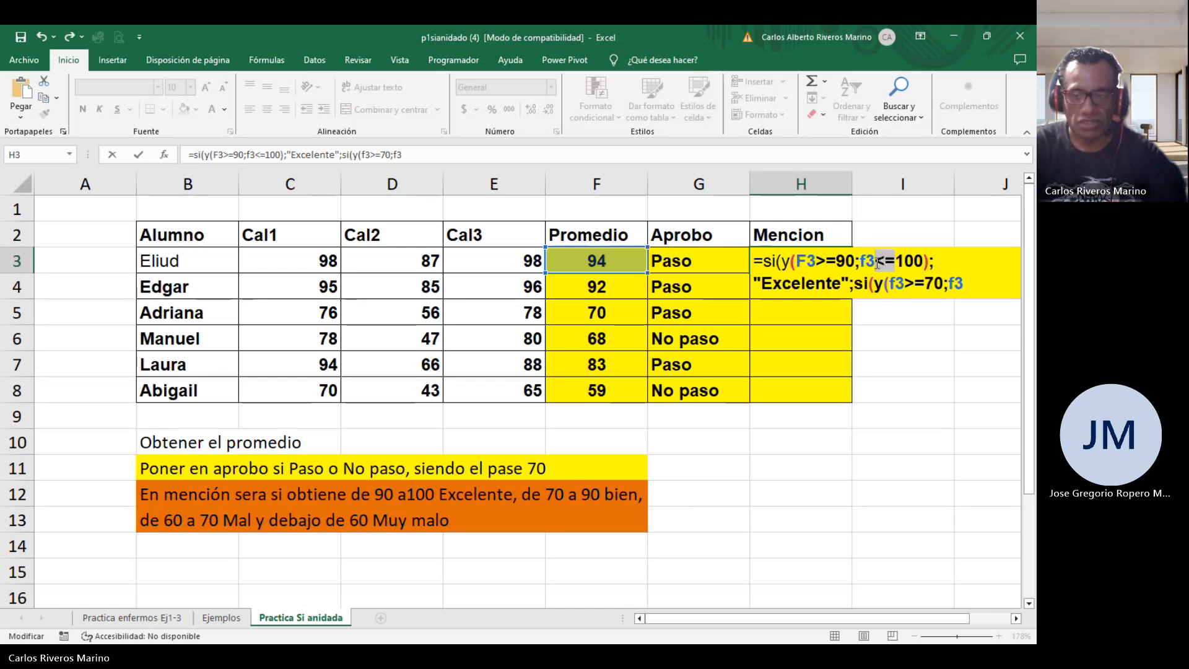
{"action": "left_click", "coordinate": [982, 286]}
{"action": "type", "text": "<="}
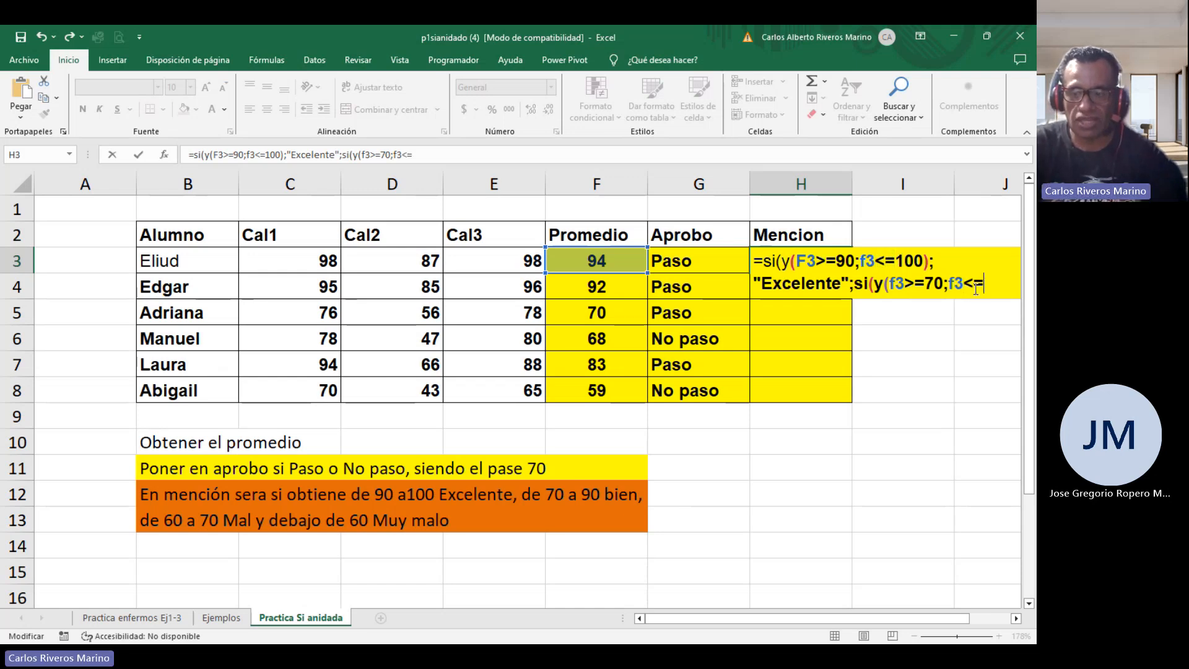
{"action": "type", "text": "90"}
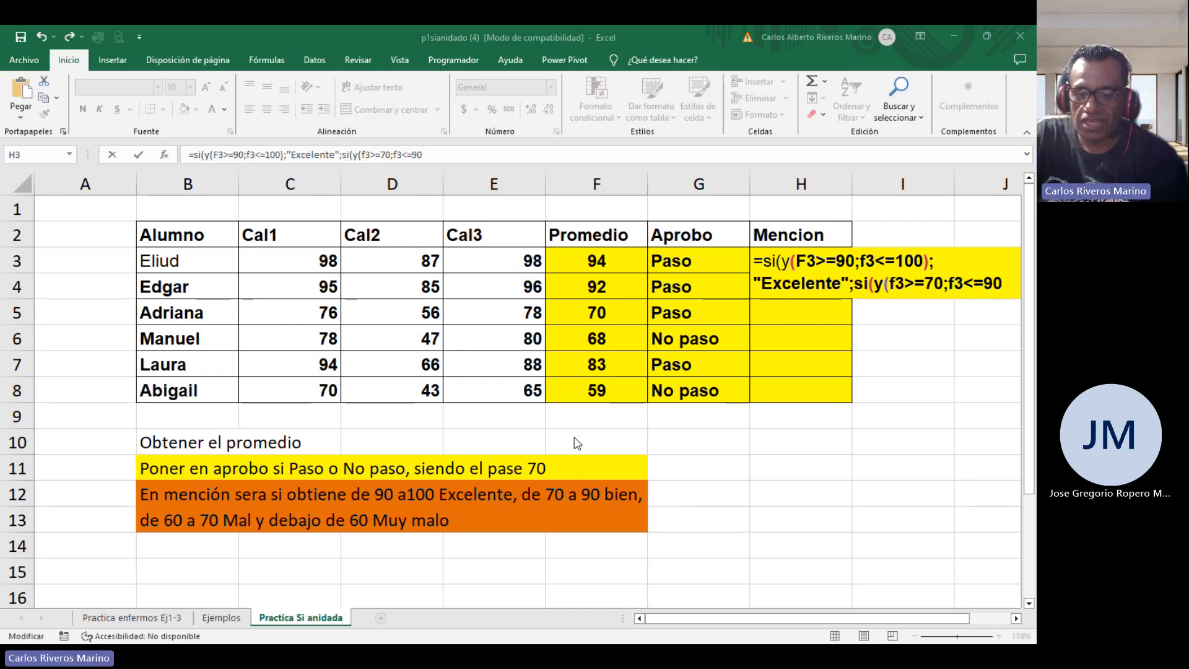
Change the second condition's upper bound to F3<90 and close the Y condition.
{"action": "left_click", "coordinate": [725, 224]}
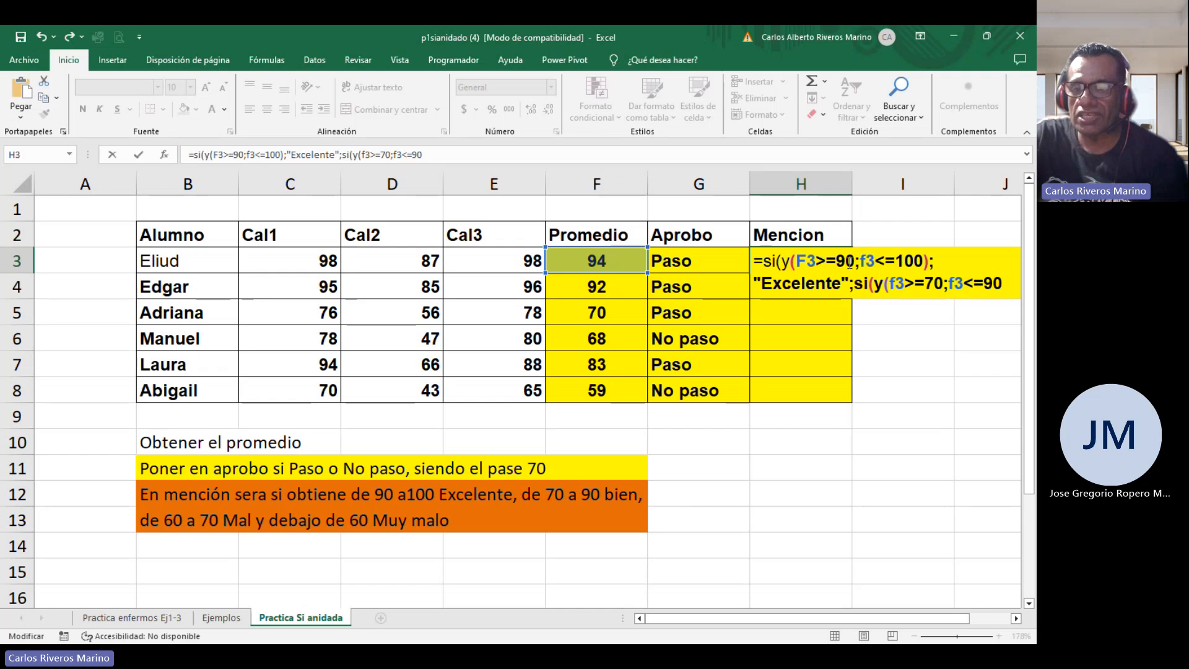
{"action": "left_click", "coordinate": [984, 288]}
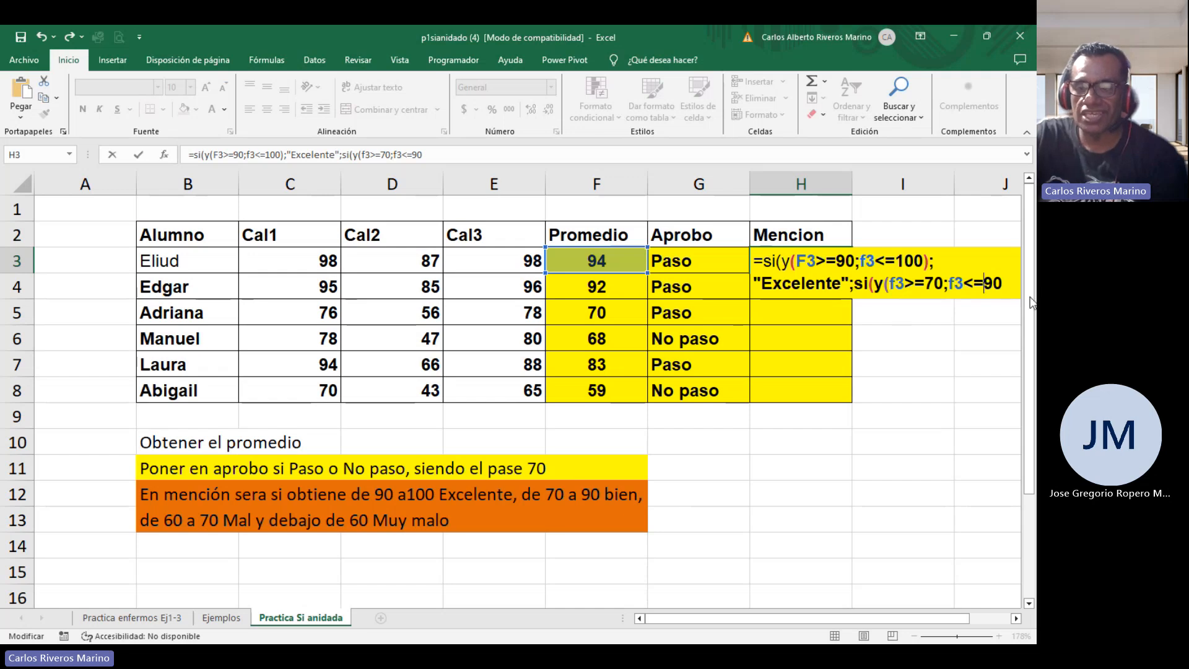
{"action": "key", "text": "BackSpace"}
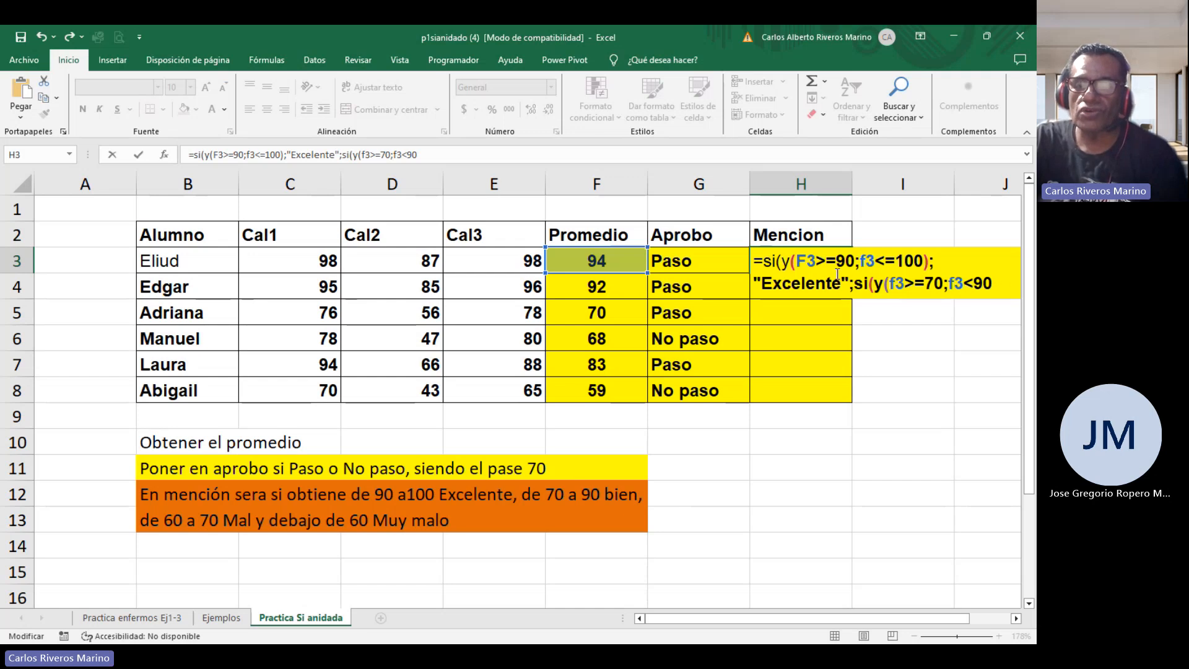
{"action": "left_click", "coordinate": [1003, 285]}
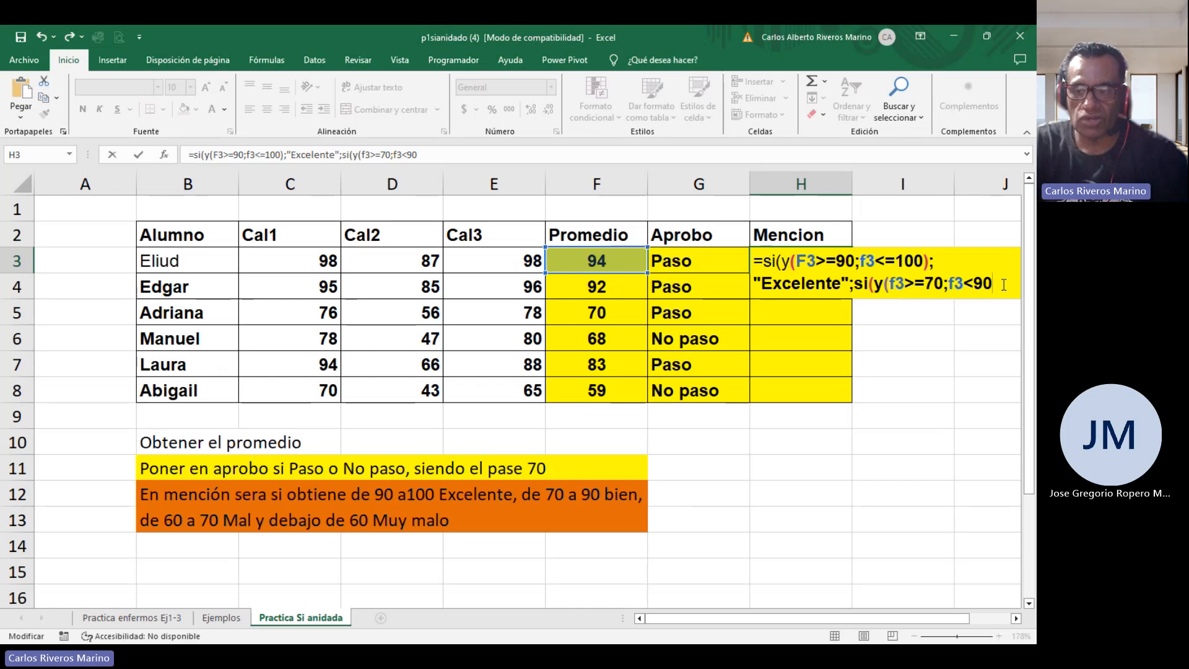
{"action": "type", "text": ")"}
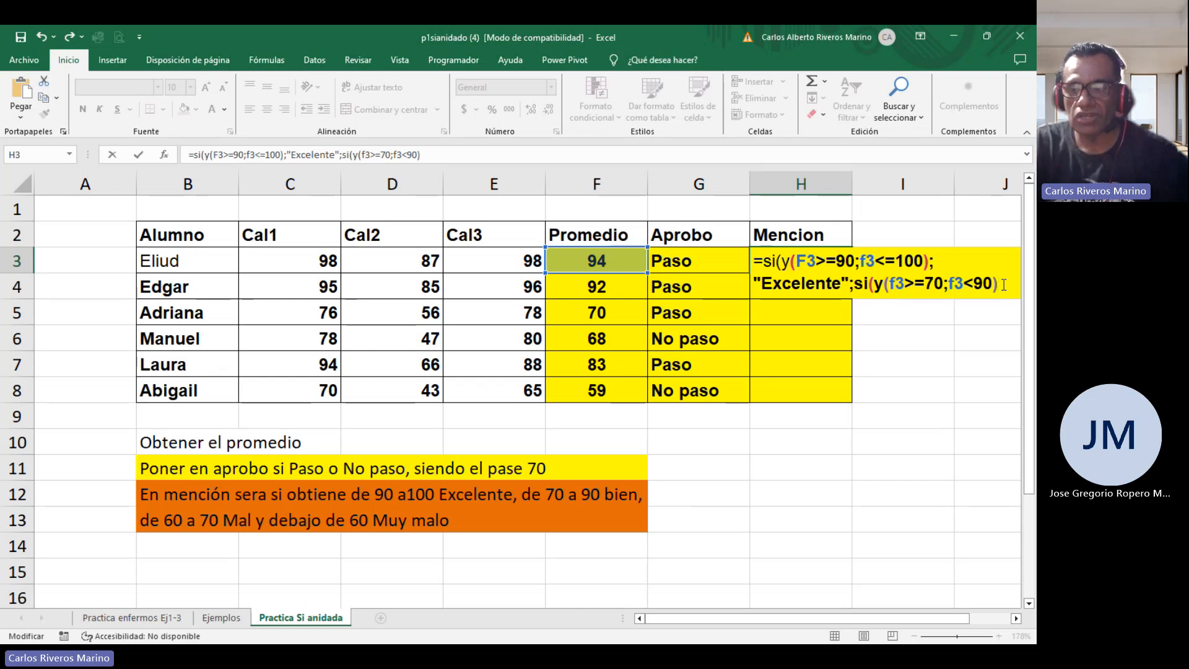
{"action": "type", "text": ";\""}
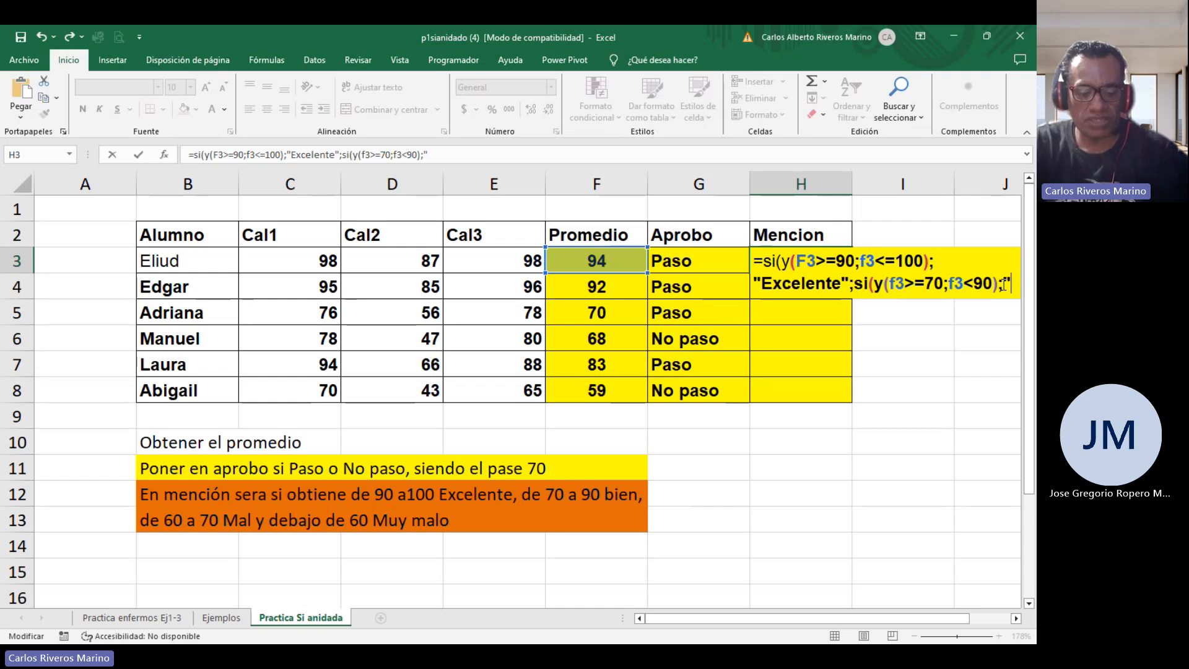
{"action": "type", "text": "Bien\""}
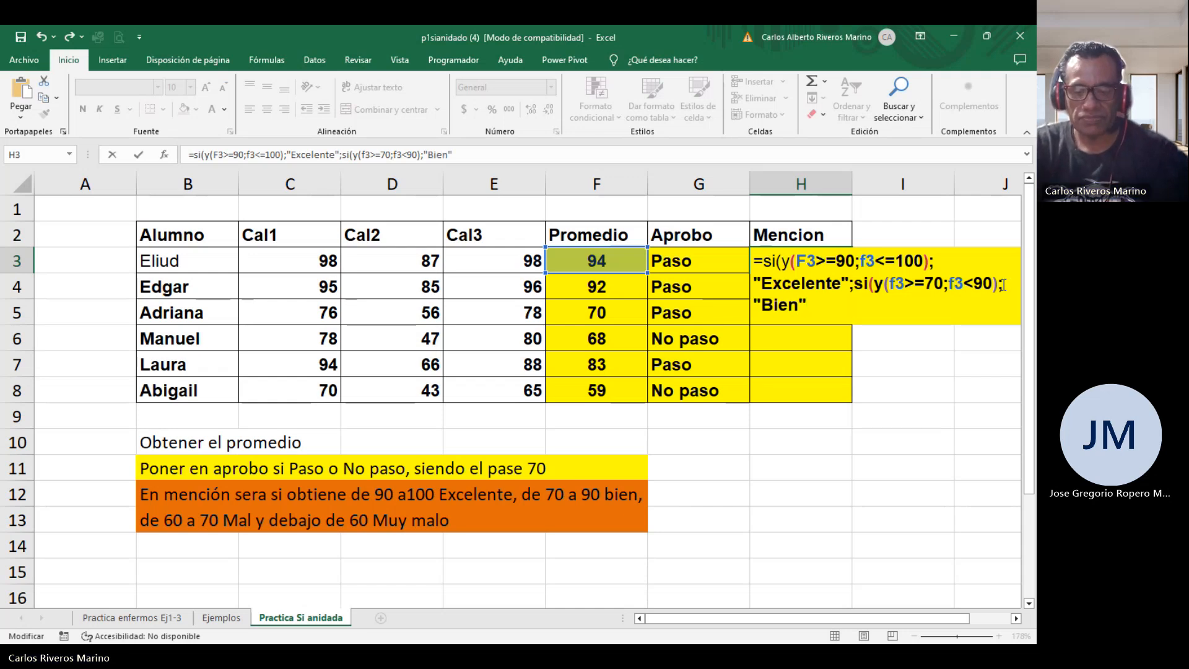
{"action": "type", "text": ";"}
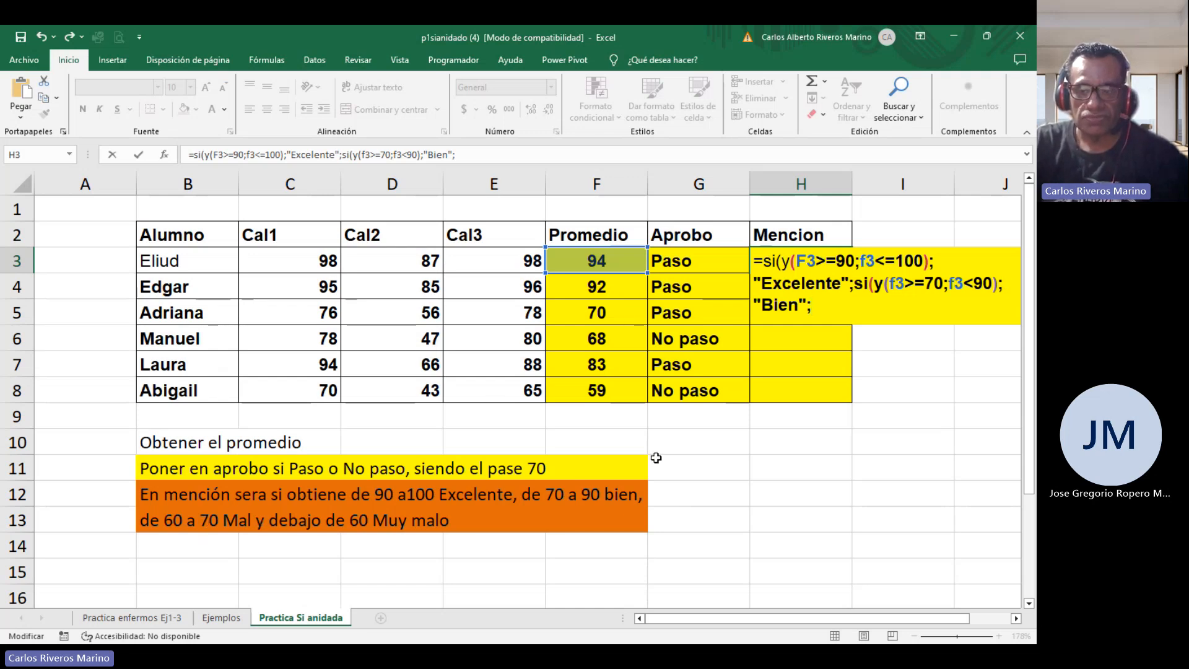
Nest a third SI in the H3 formula with the condition Y(F3>=60;F3<70).
{"action": "type", "text": "si/"}
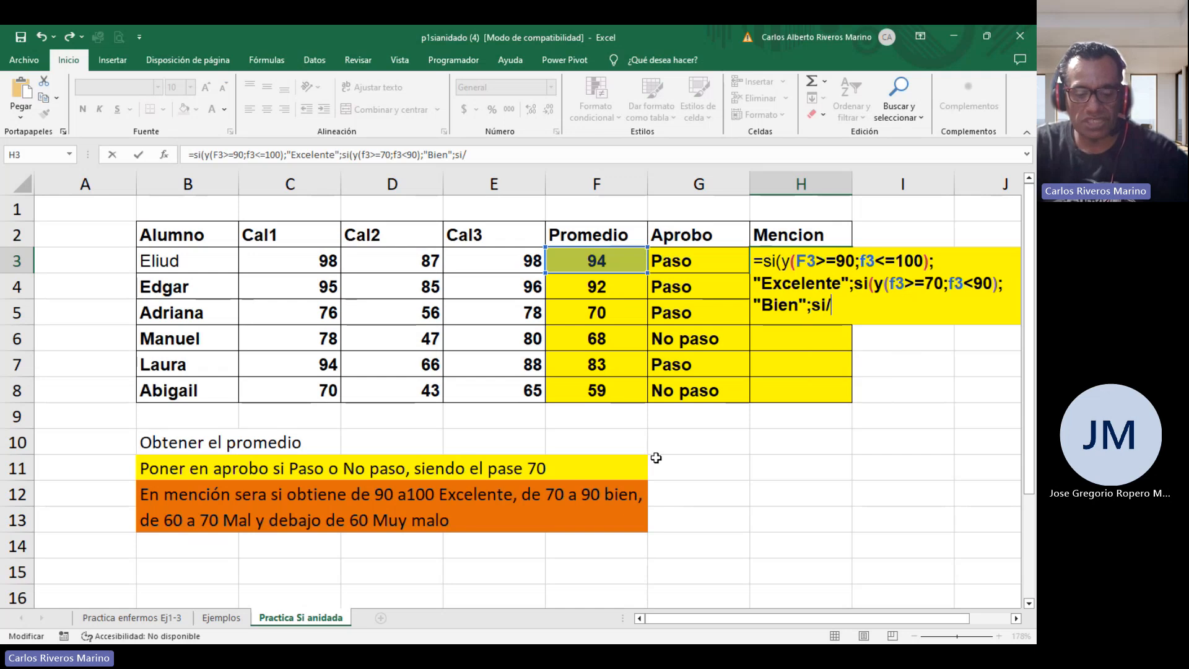
{"action": "key", "text": "BackSpace"}
{"action": "type", "text": "(Y"}
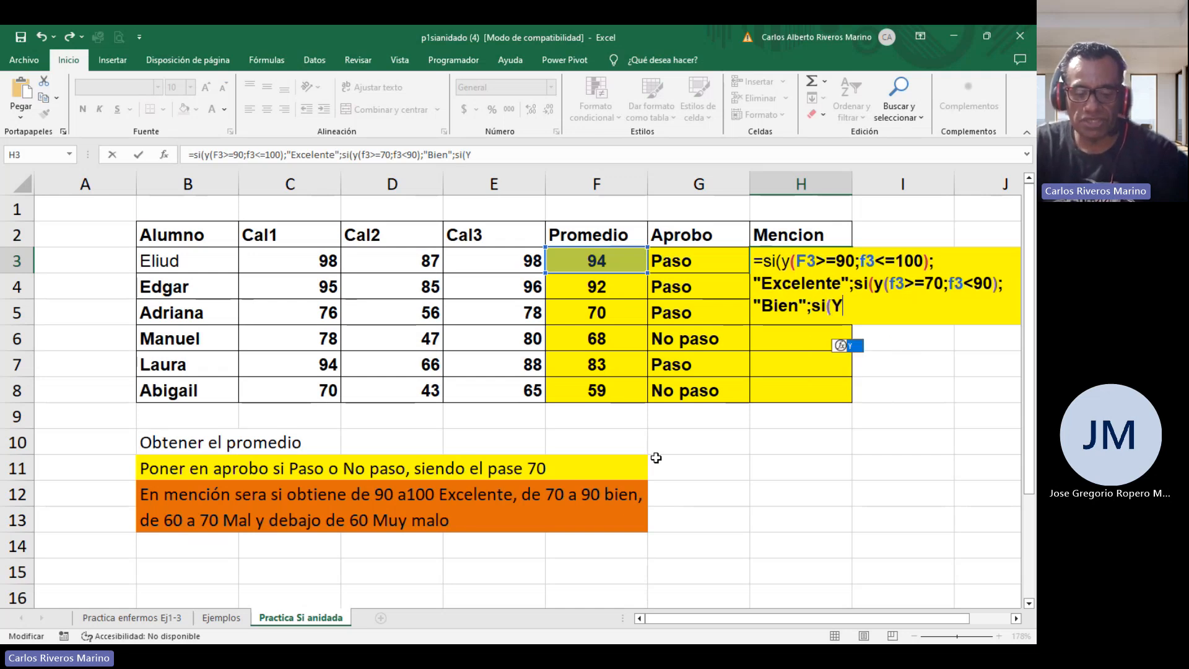
{"action": "type", "text": "("}
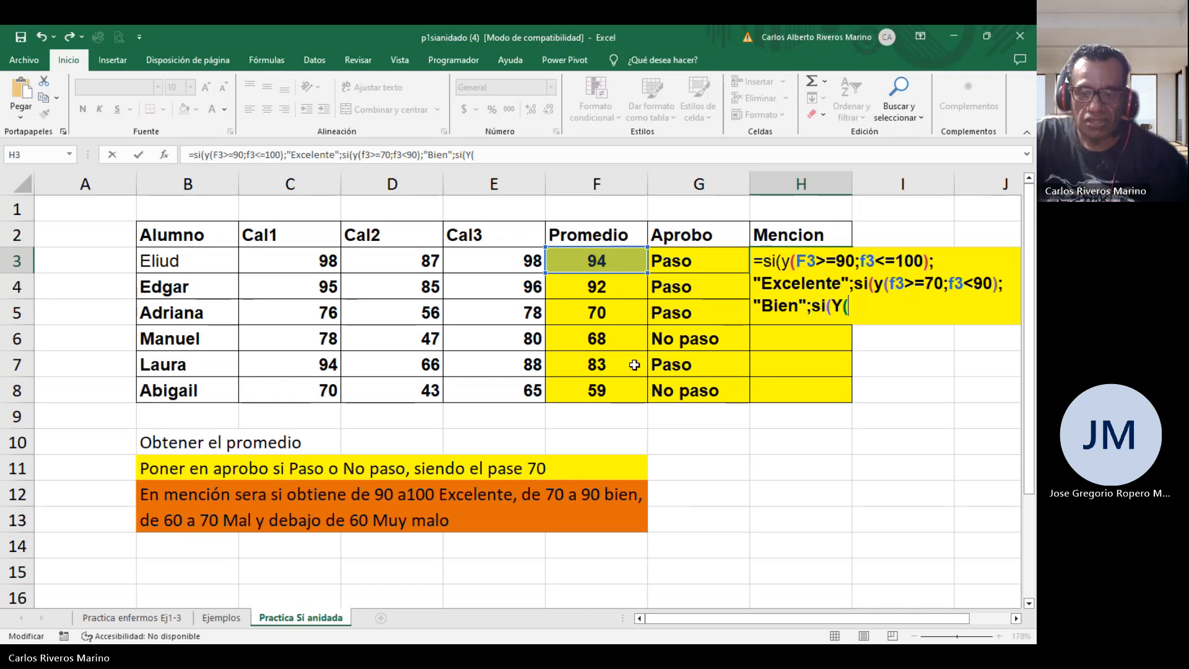
{"action": "type", "text": "f3"}
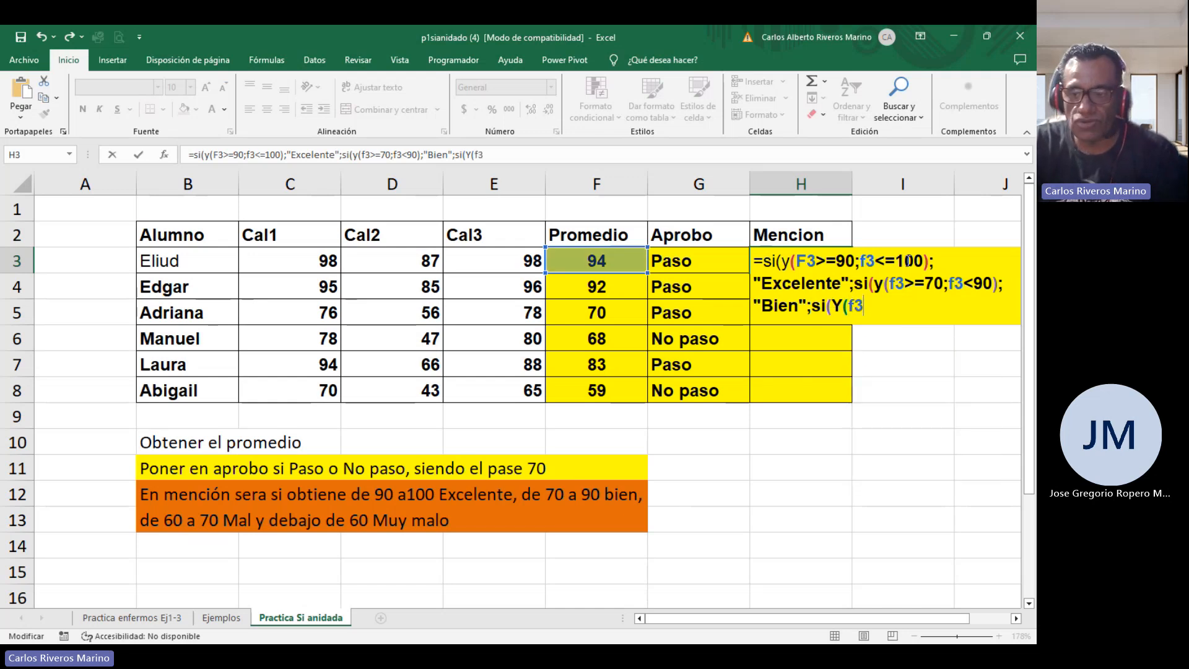
{"action": "left_click_drag", "start_coordinate": [830, 261], "coordinate": [821, 262]}
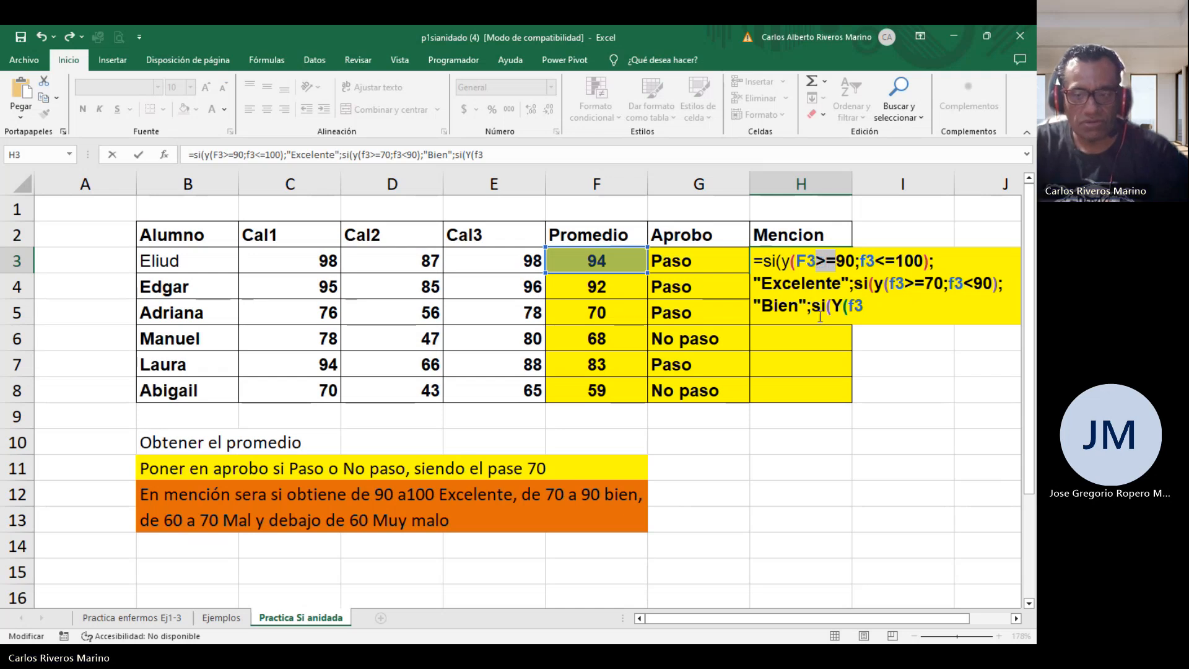
{"action": "left_click", "coordinate": [882, 313]}
{"action": "type", "text": ">="}
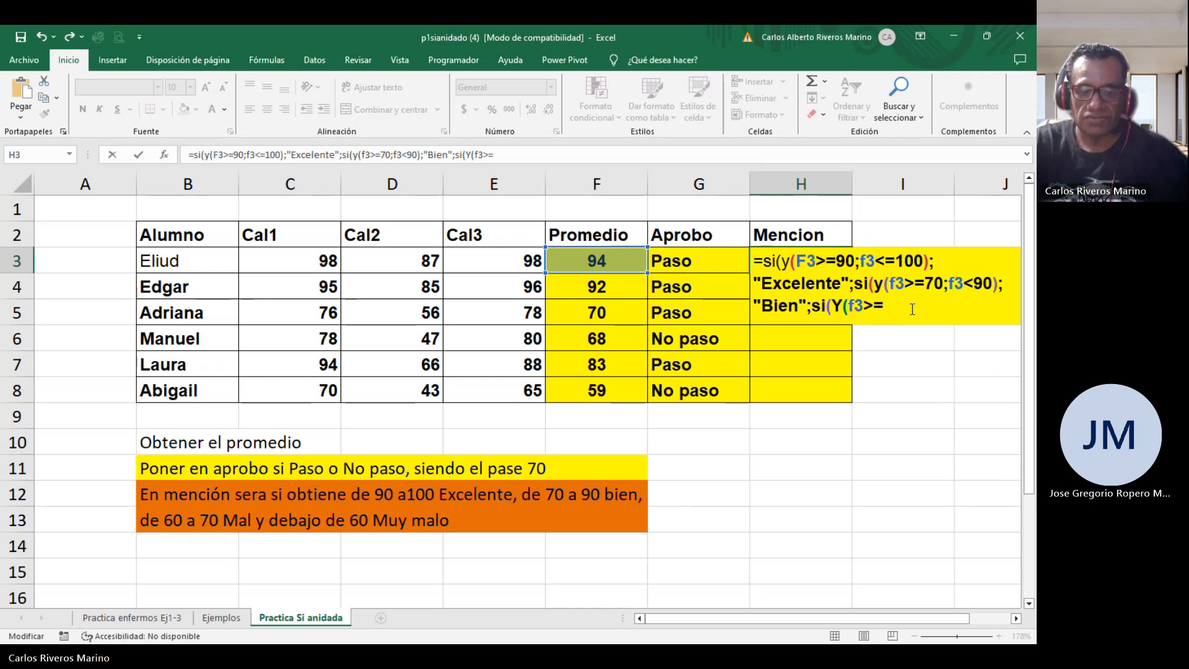
{"action": "type", "text": "60;"}
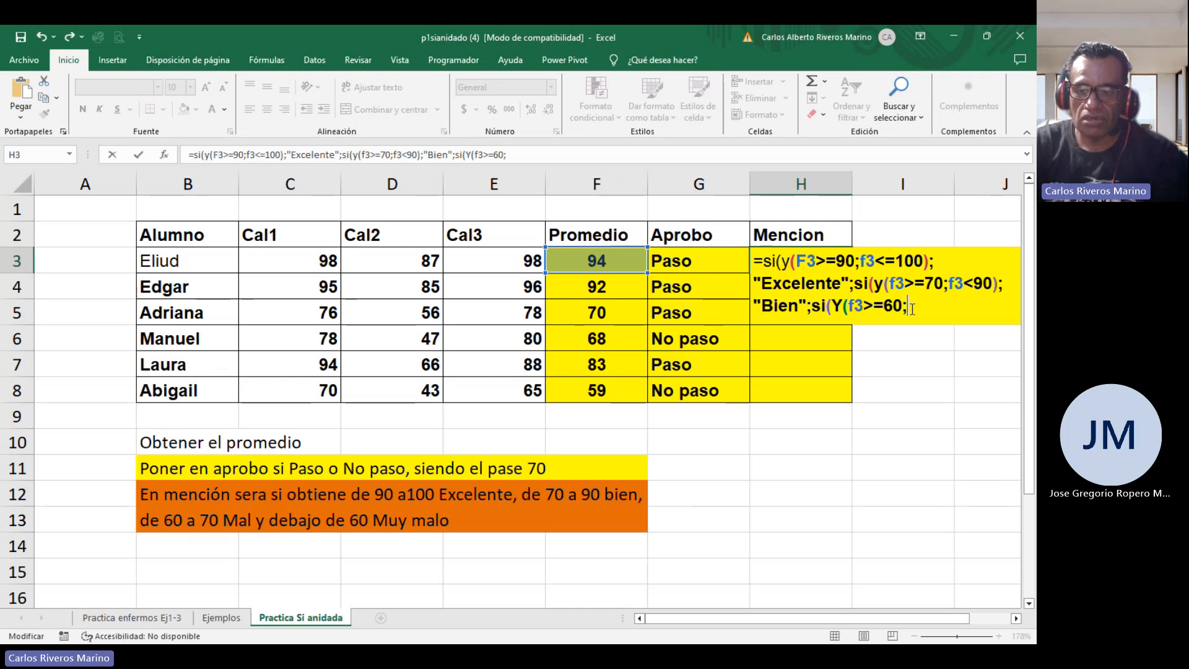
{"action": "type", "text": "f3"}
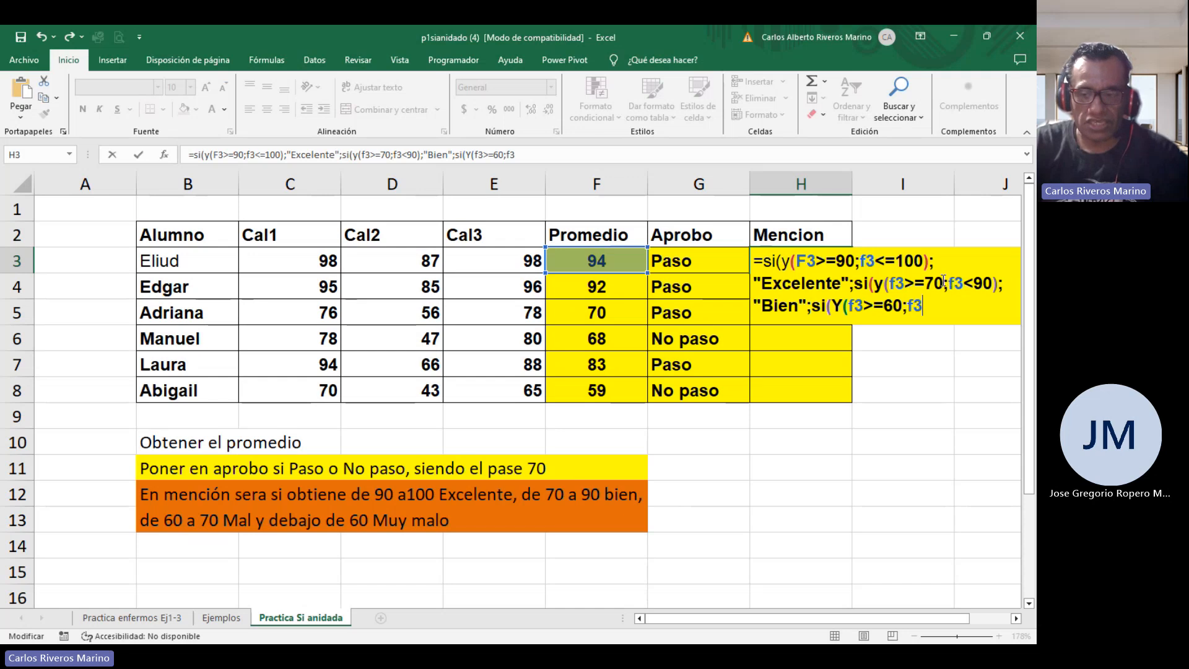
{"action": "left_click", "coordinate": [968, 279]}
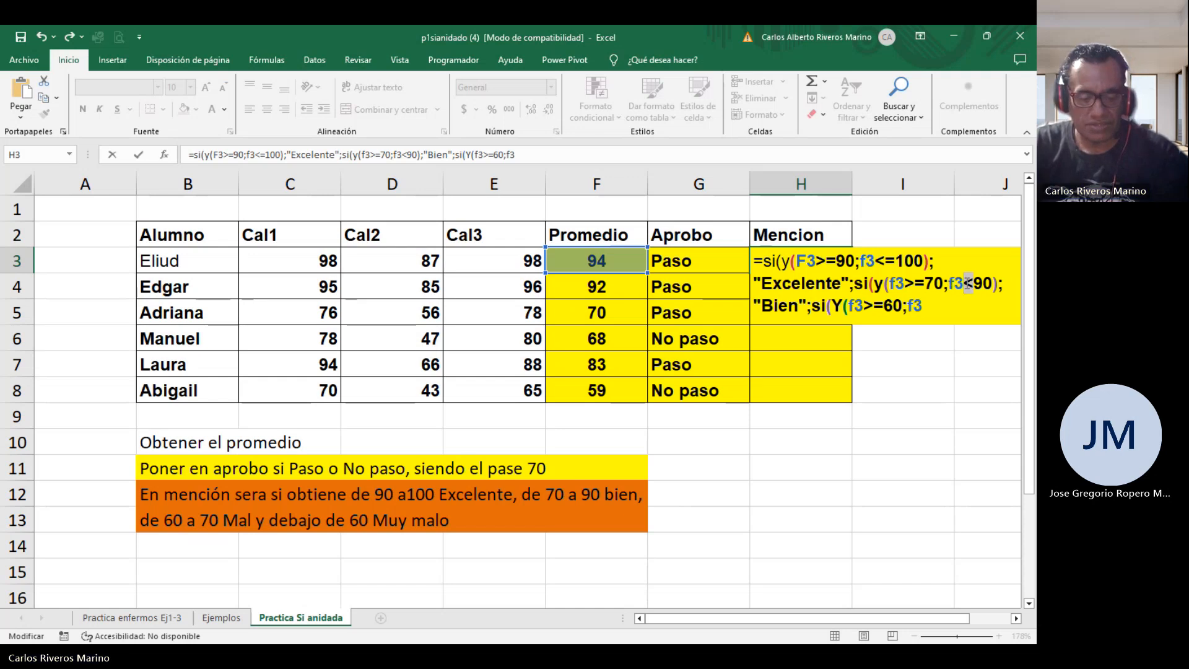
{"action": "left_click", "coordinate": [935, 309]}
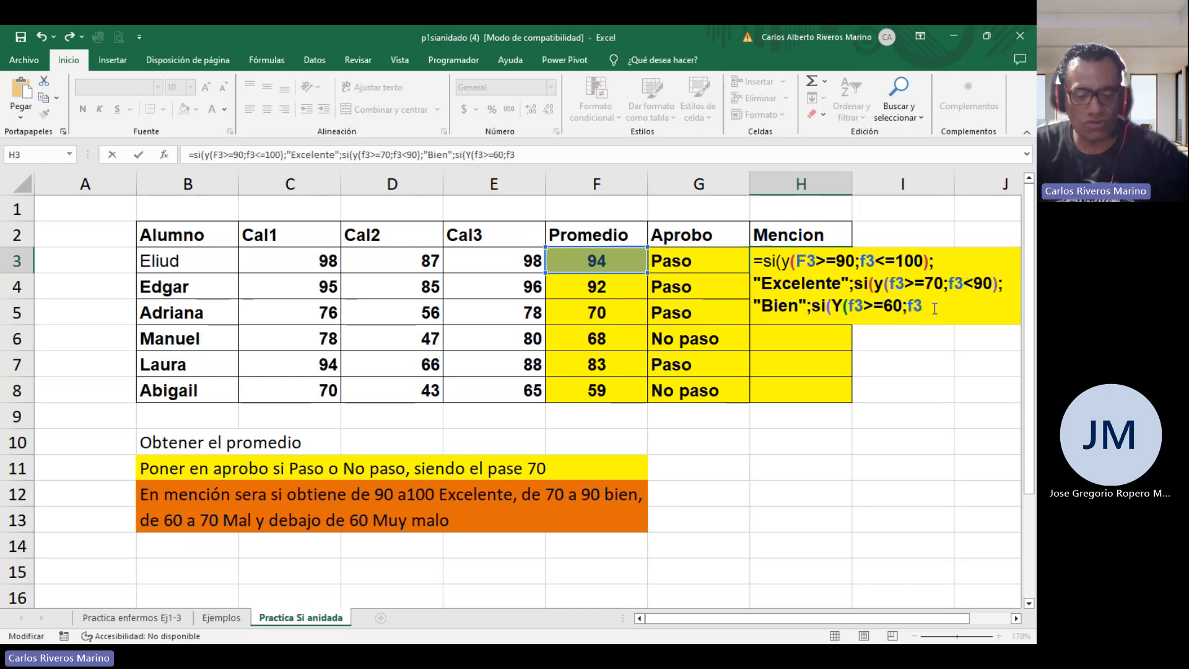
{"action": "type", "text": "<"}
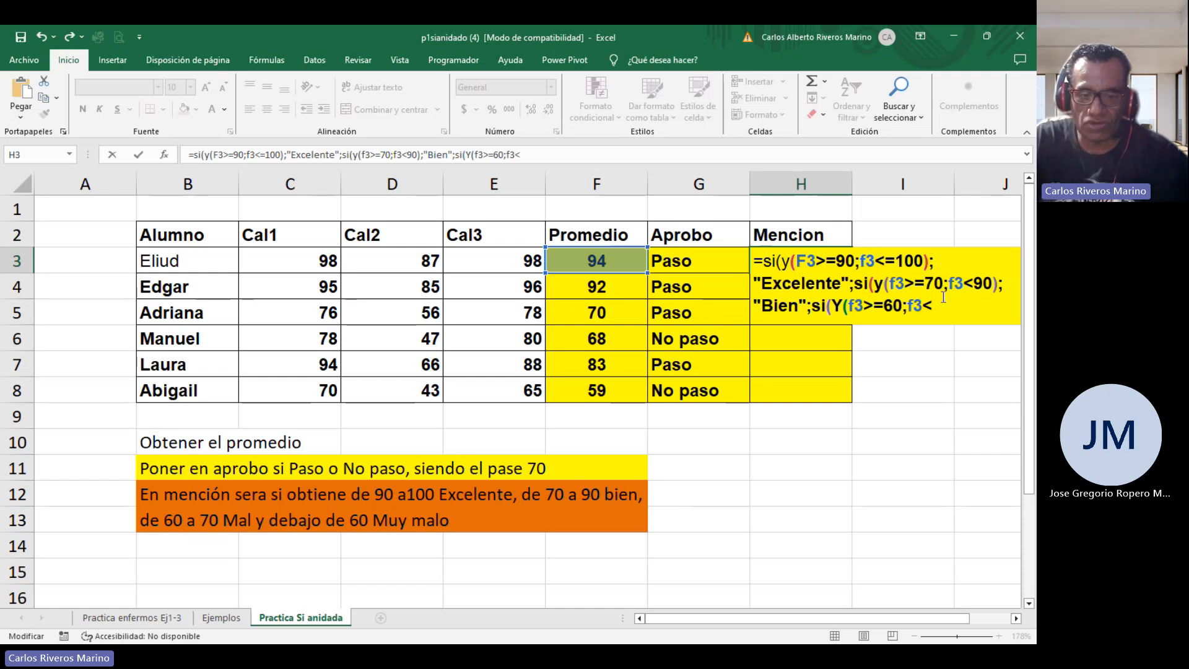
{"action": "type", "text": "70)"}
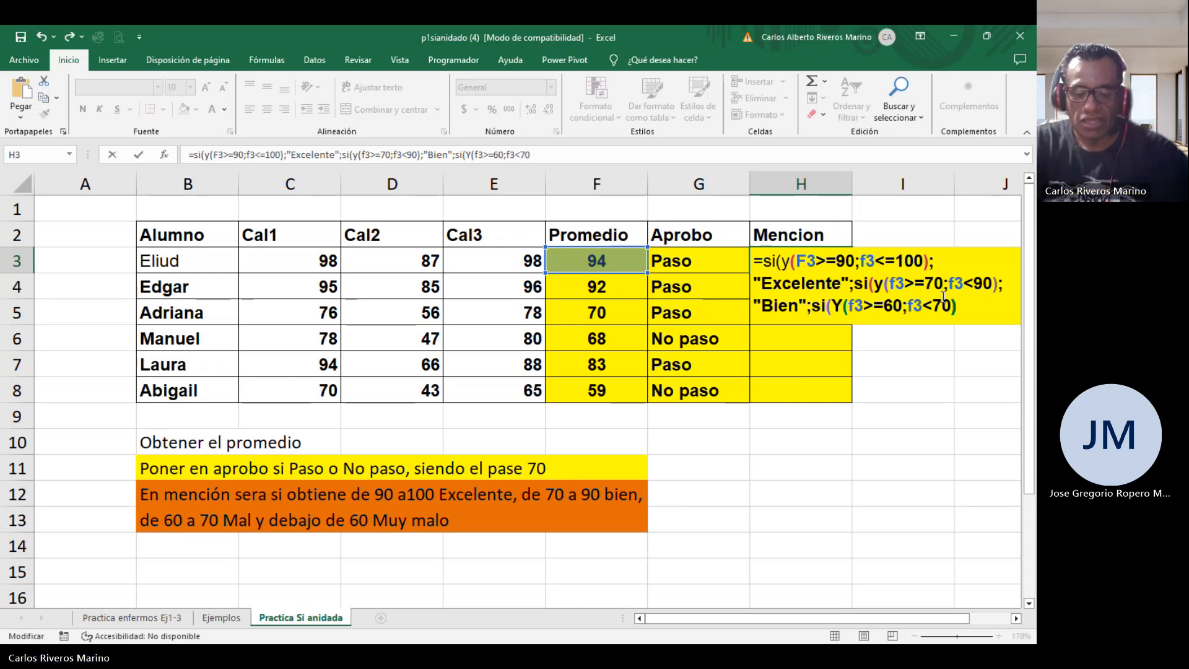
{"action": "type", "text": ";"}
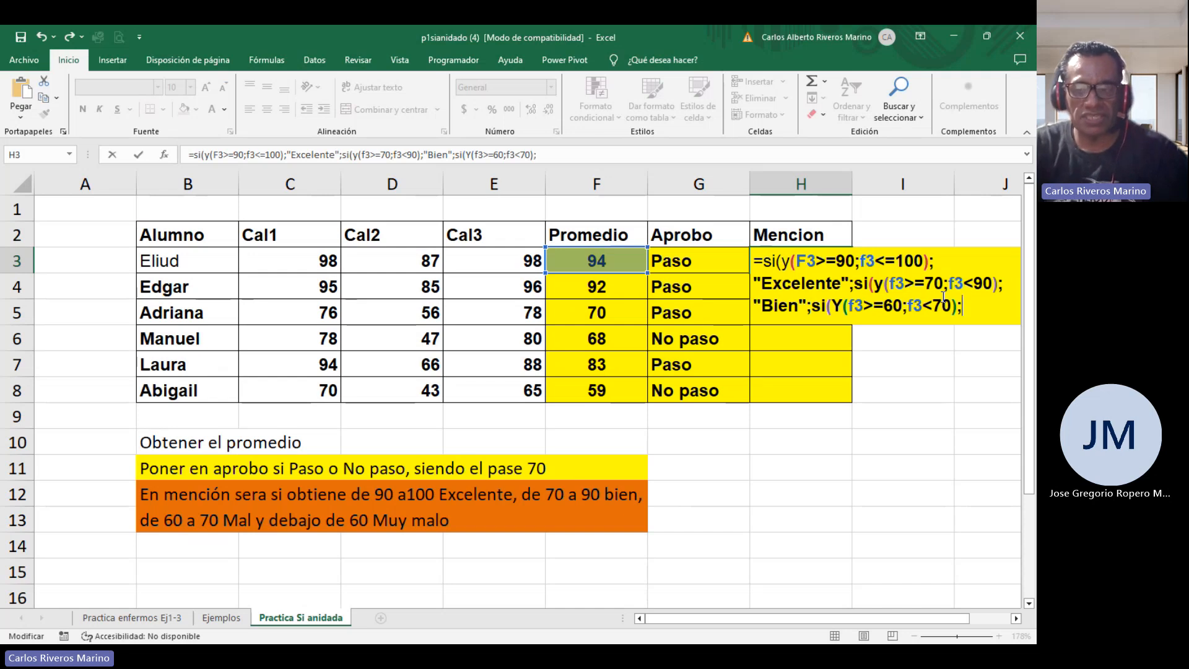
{"action": "type", "text": "\""}
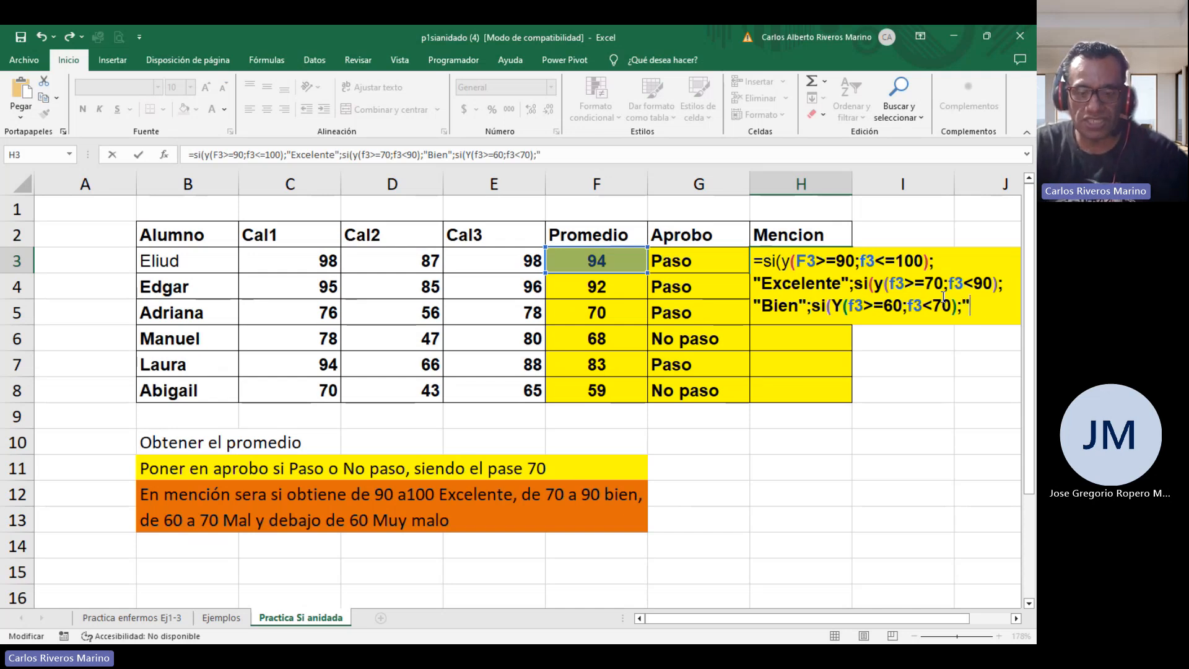
{"action": "type", "text": "Mal\""}
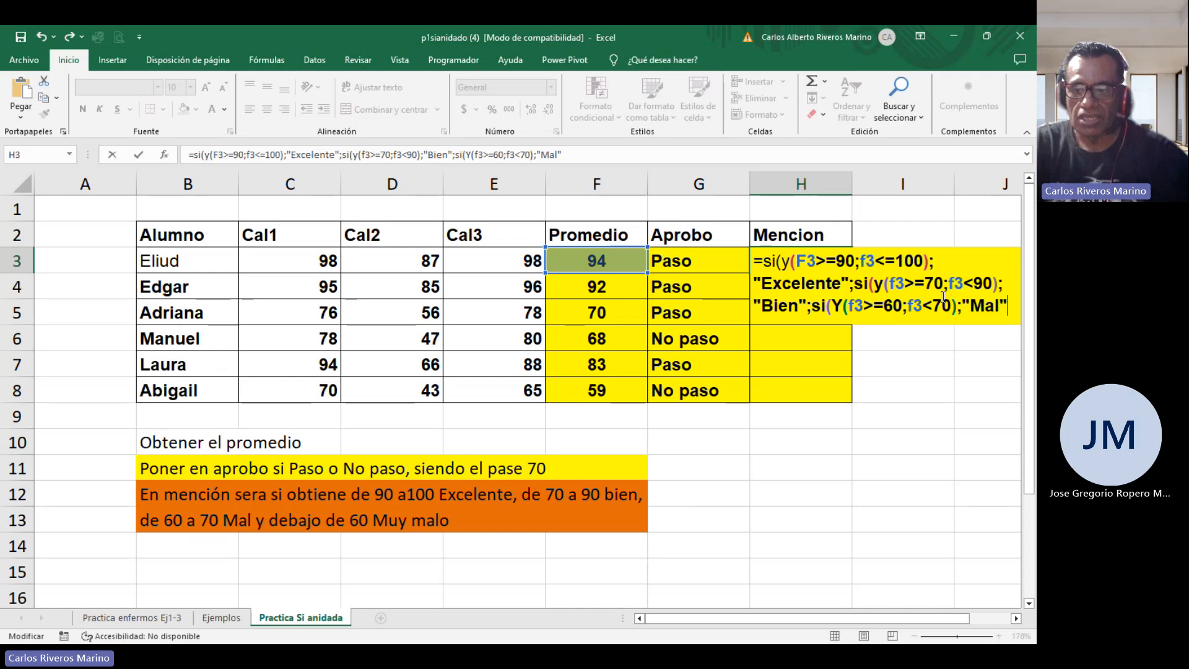
{"action": "type", "text": ";"}
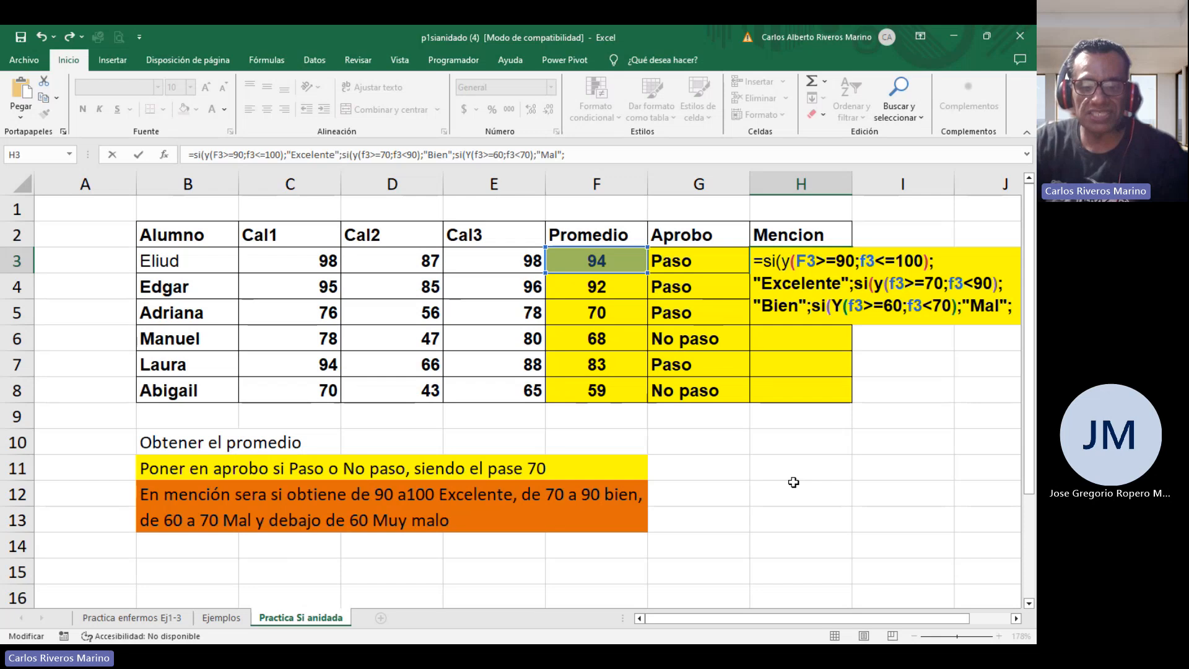
Add "Mal" as the third condition's result and "Muy malo" as the final otherwise result.
{"action": "type", "text": "\""}
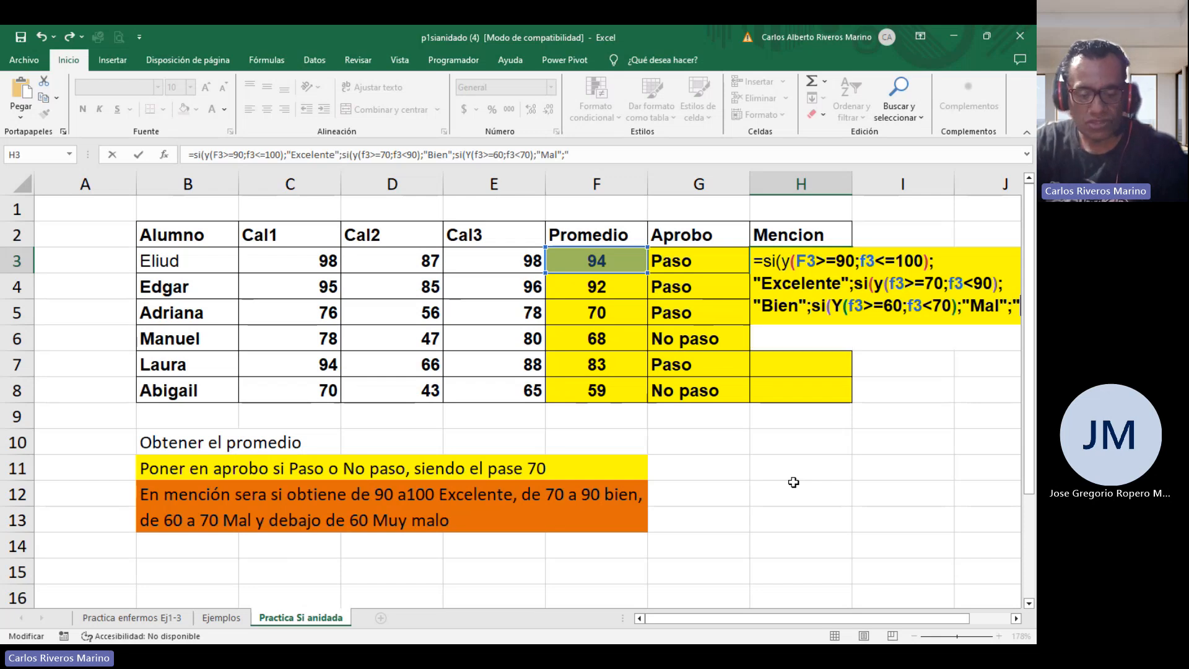
{"action": "type", "text": "Muy malo\""}
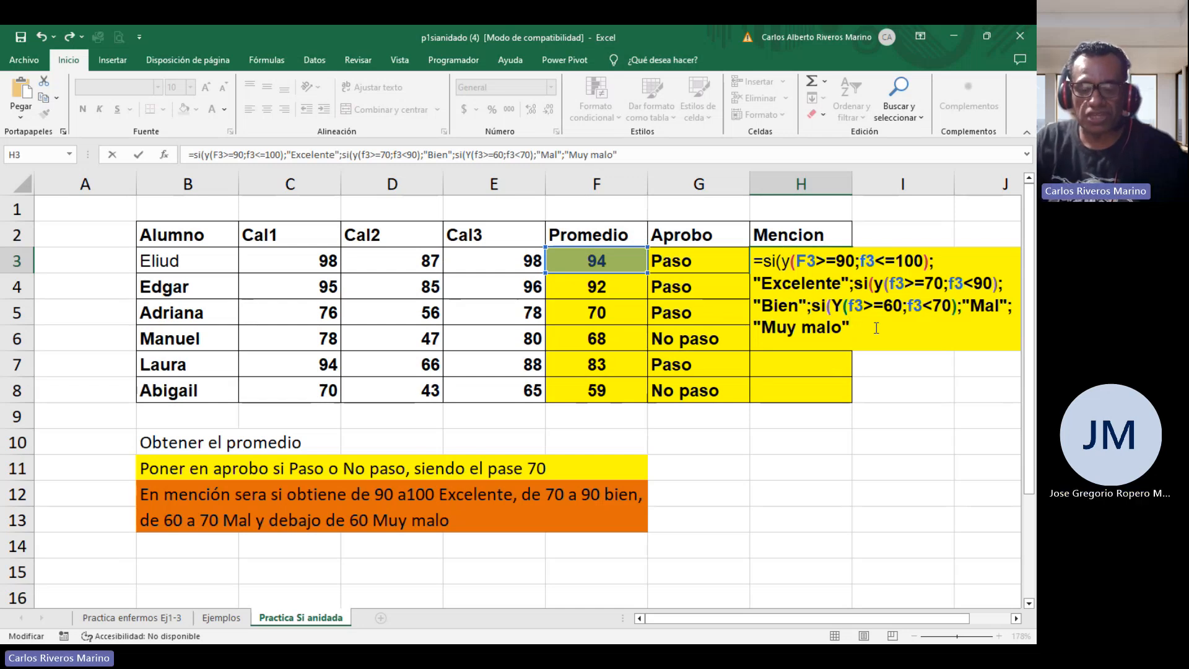
Close the three SI parentheses, enter the H3 formula, and fill it down to H8.
{"action": "type", "text": ")"}
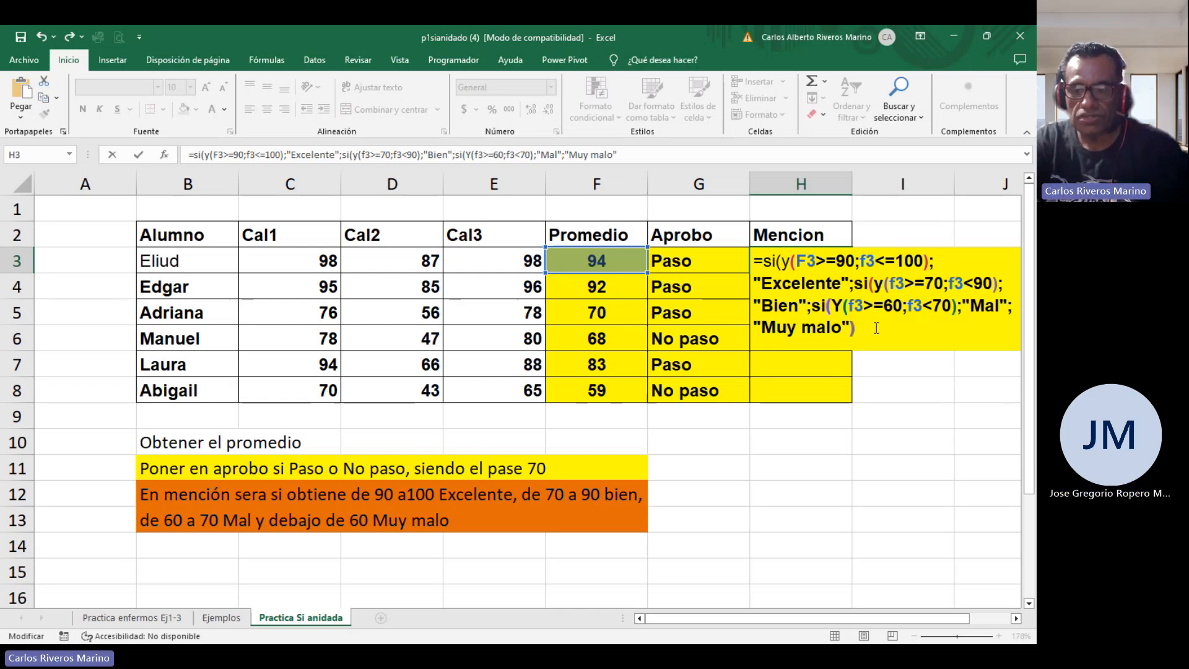
{"action": "type", "text": "))"}
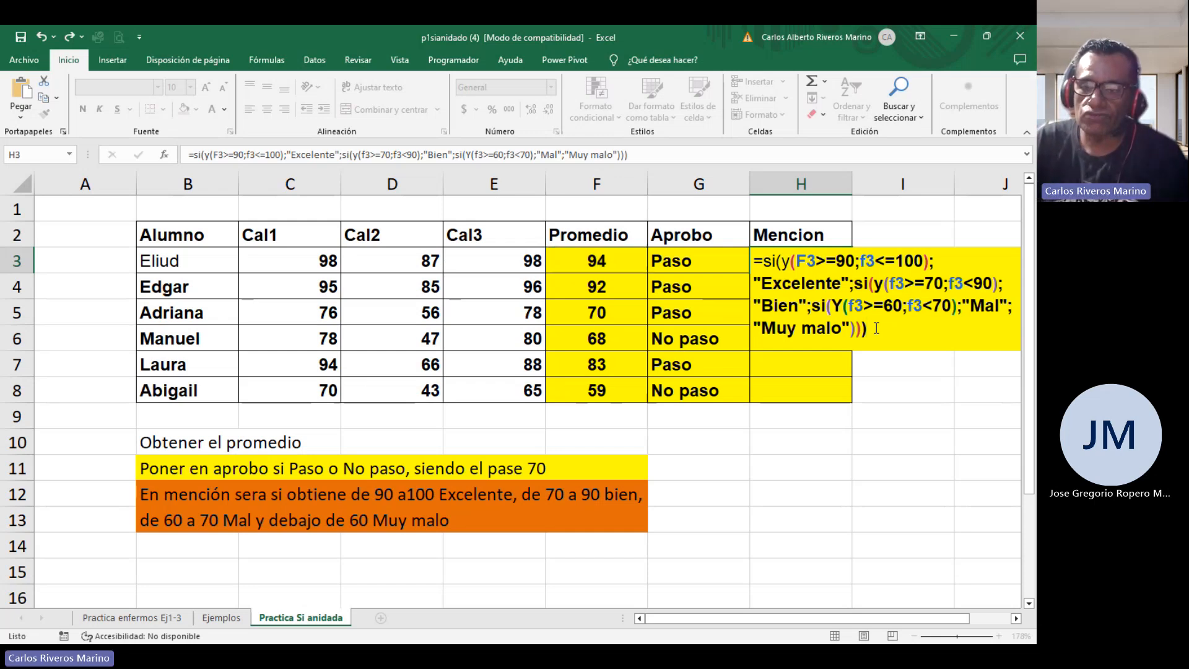
{"action": "key", "text": "ctrl+Return"}
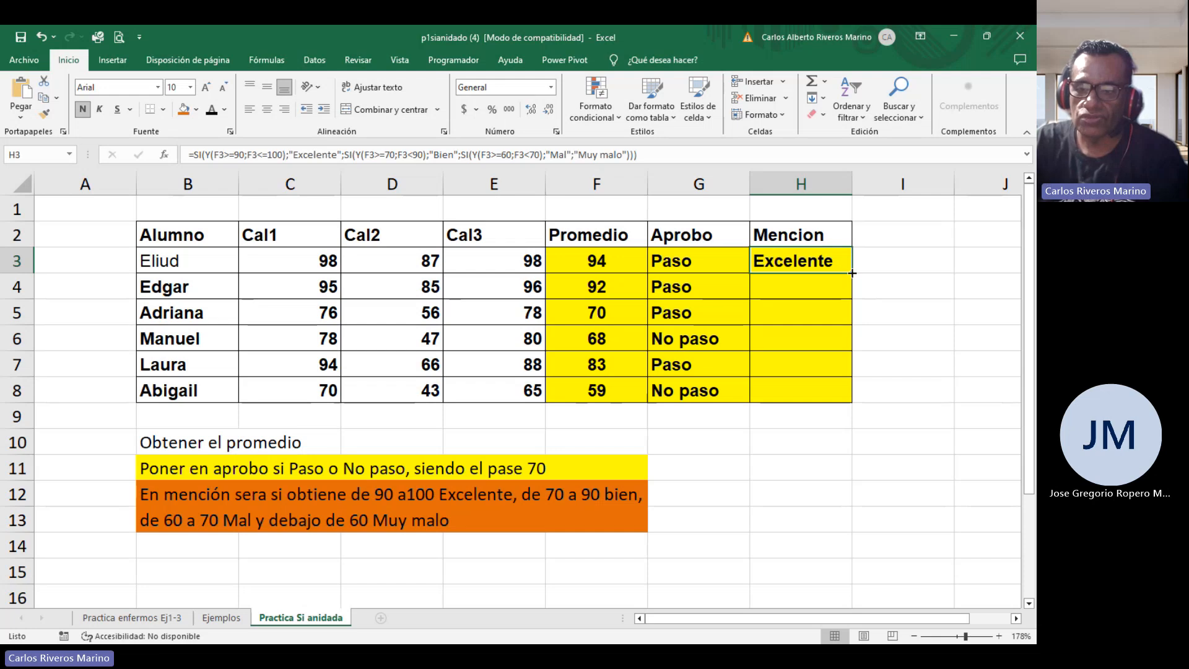
{"action": "left_click_drag", "start_coordinate": [846, 268], "coordinate": [836, 393]}
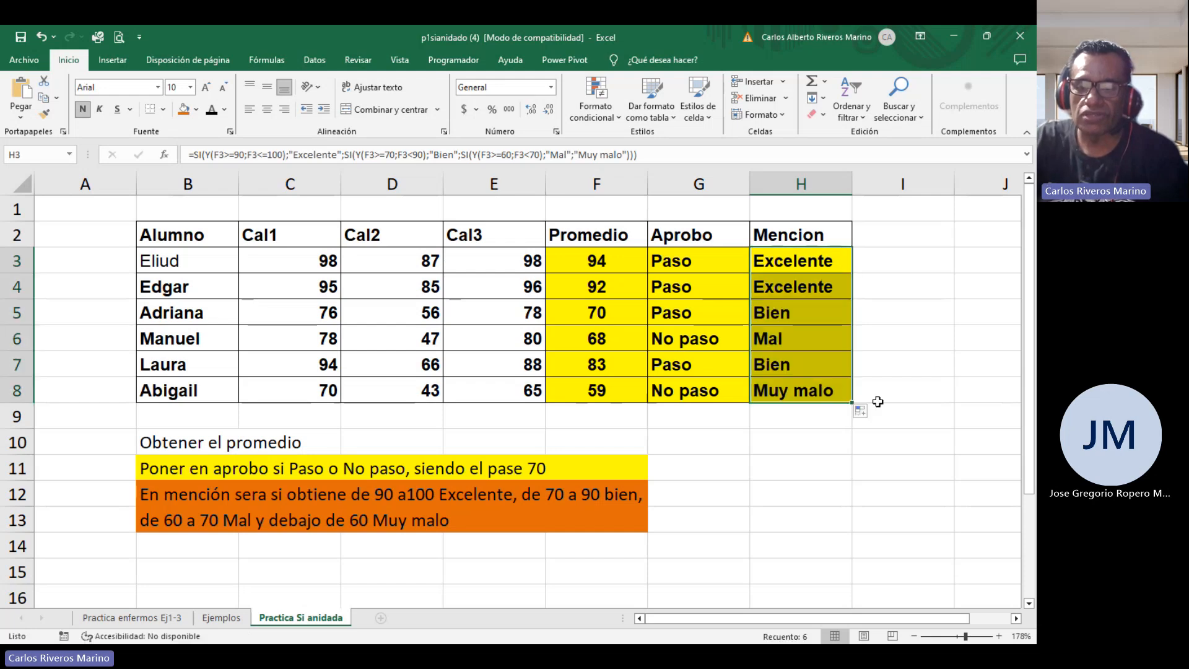
Open the H3 formula for review and leave the cell without changes.
{"action": "double_click", "coordinate": [801, 261]}
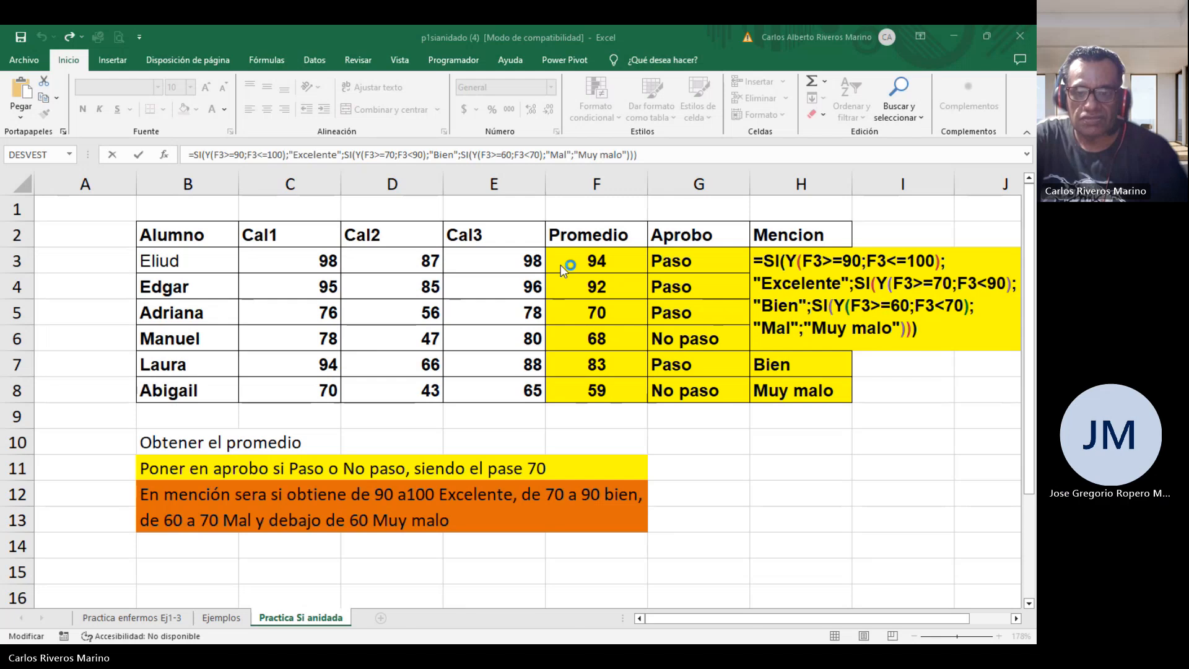
{"action": "left_click", "coordinate": [649, 240]}
{"action": "key", "text": "Return"}
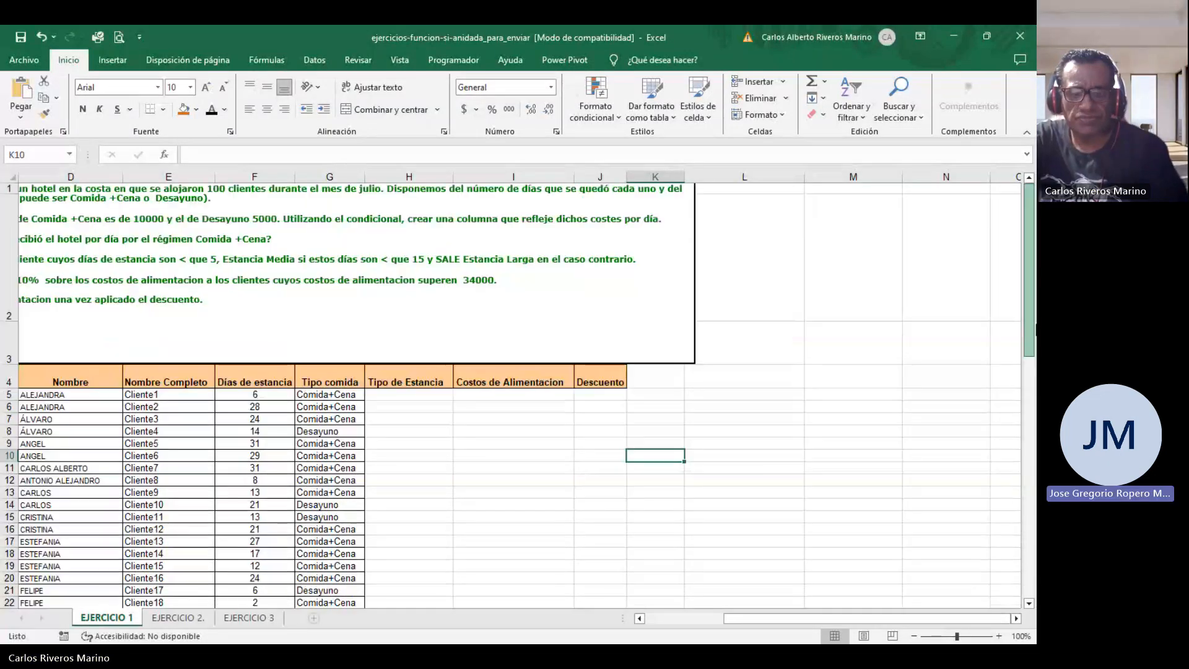
In the hotel exercise workbook, write "Pregunta c" in H5 under Tipo de Estancia.
{"action": "scroll", "coordinate": [260, 529], "scroll_direction": "up", "scroll_amount": 1}
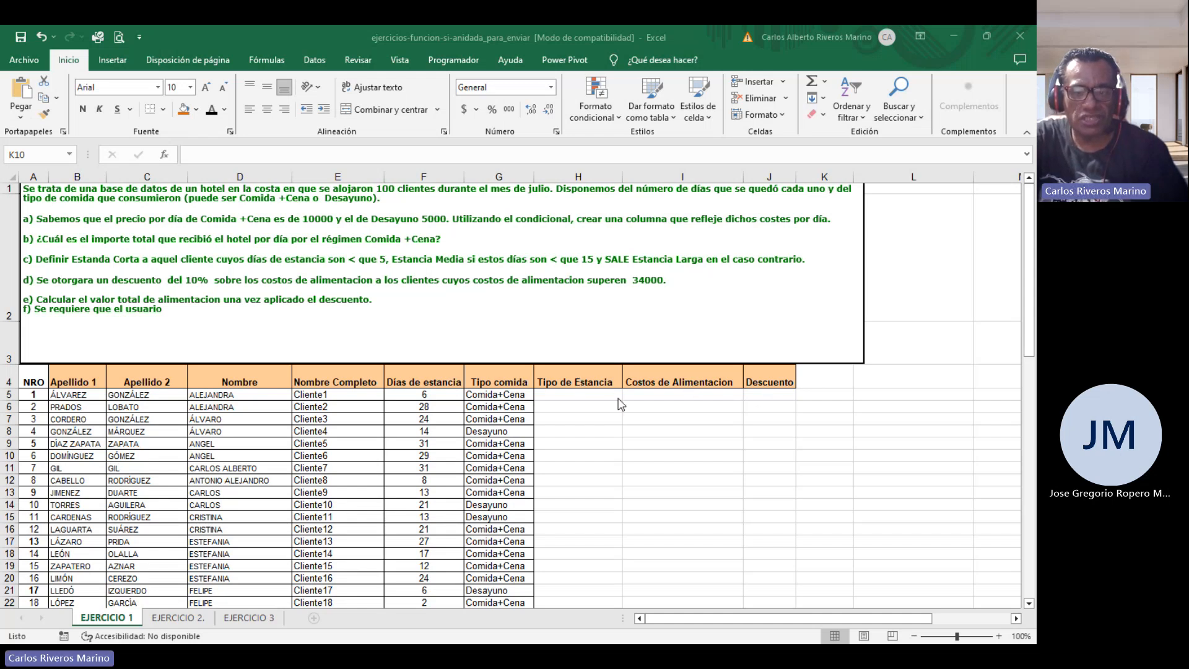
{"action": "left_click", "coordinate": [582, 395]}
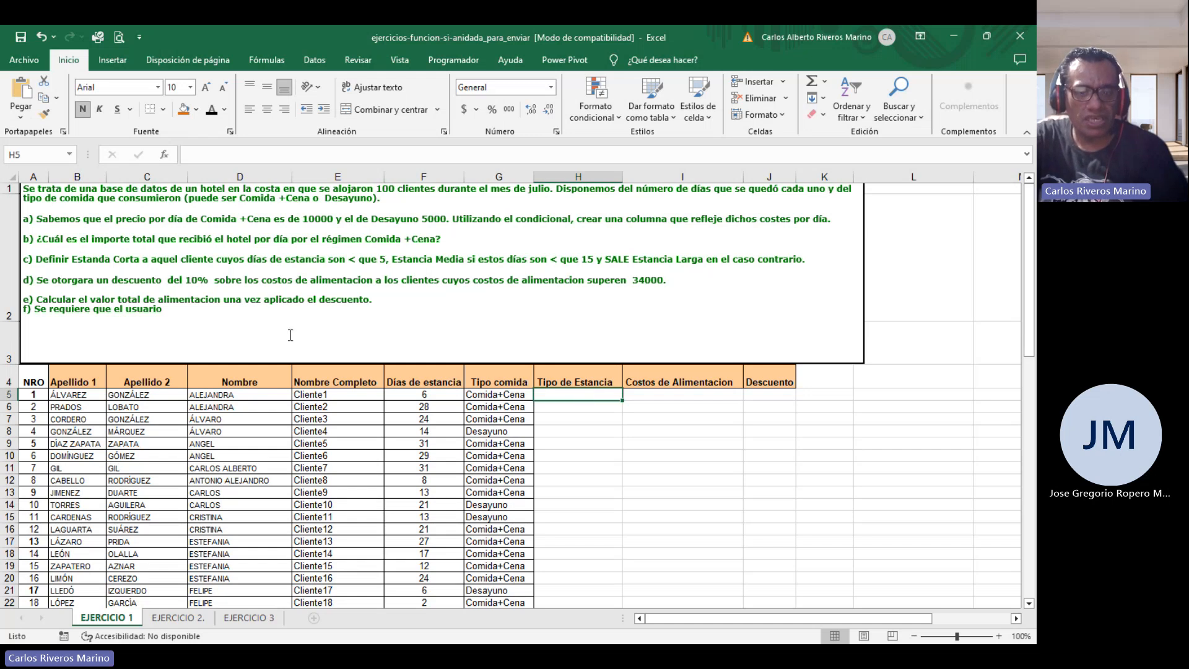
{"action": "type", "text": "Pre"}
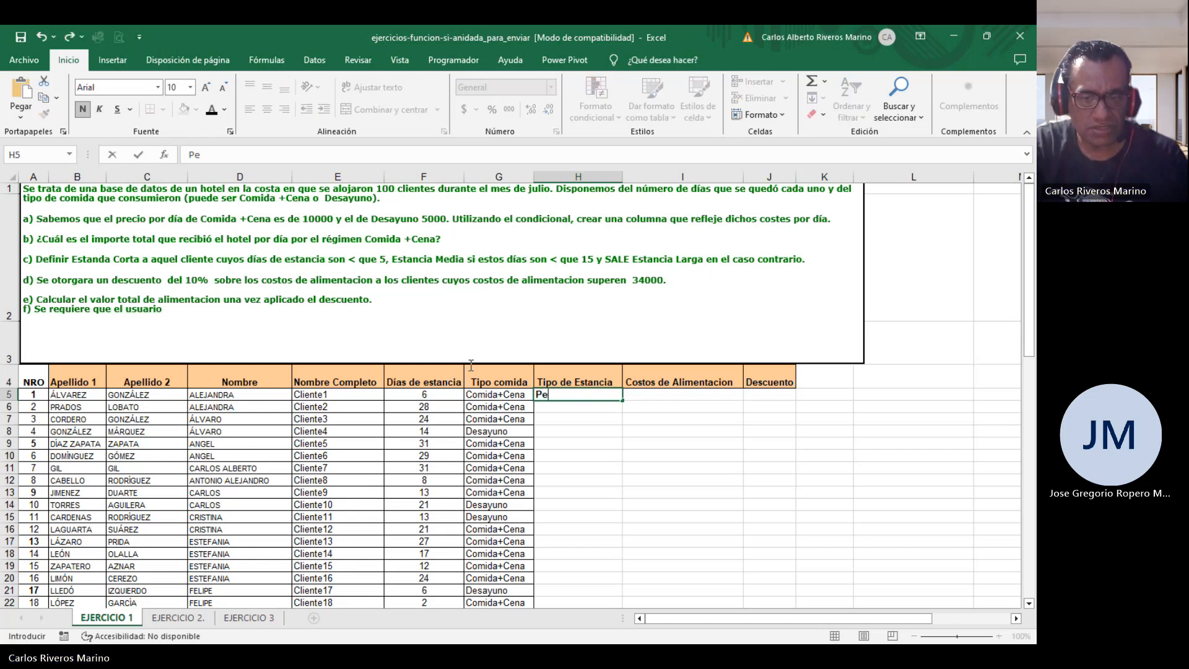
{"action": "type", "text": "gunta c"}
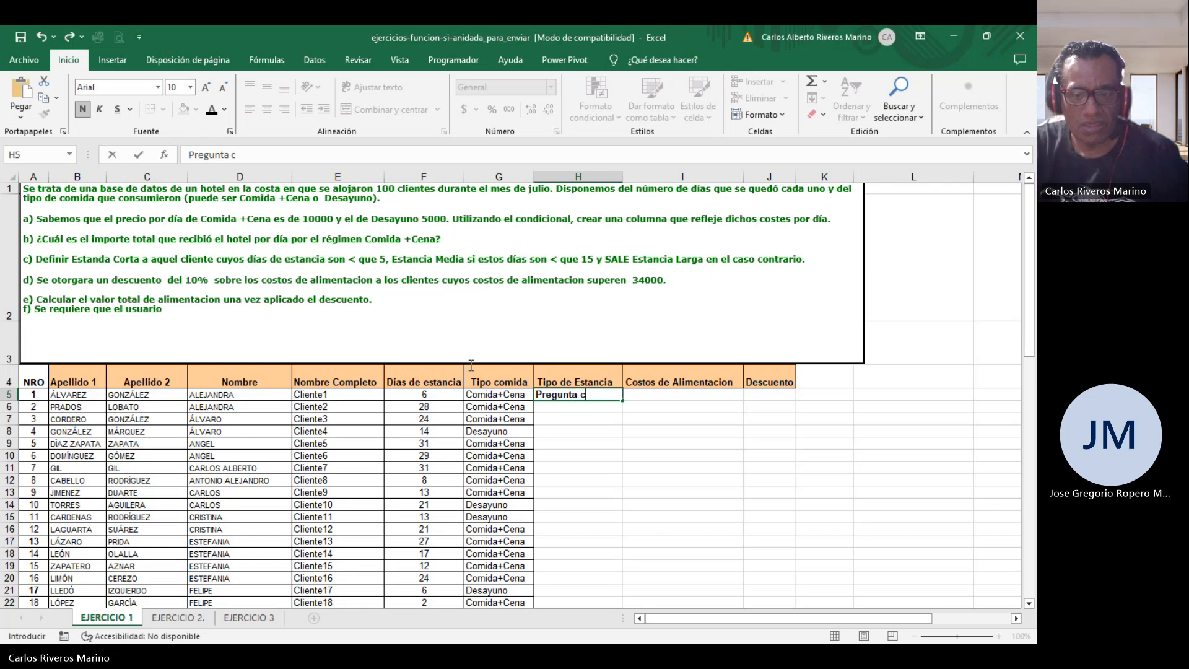
{"action": "key", "text": "Return"}
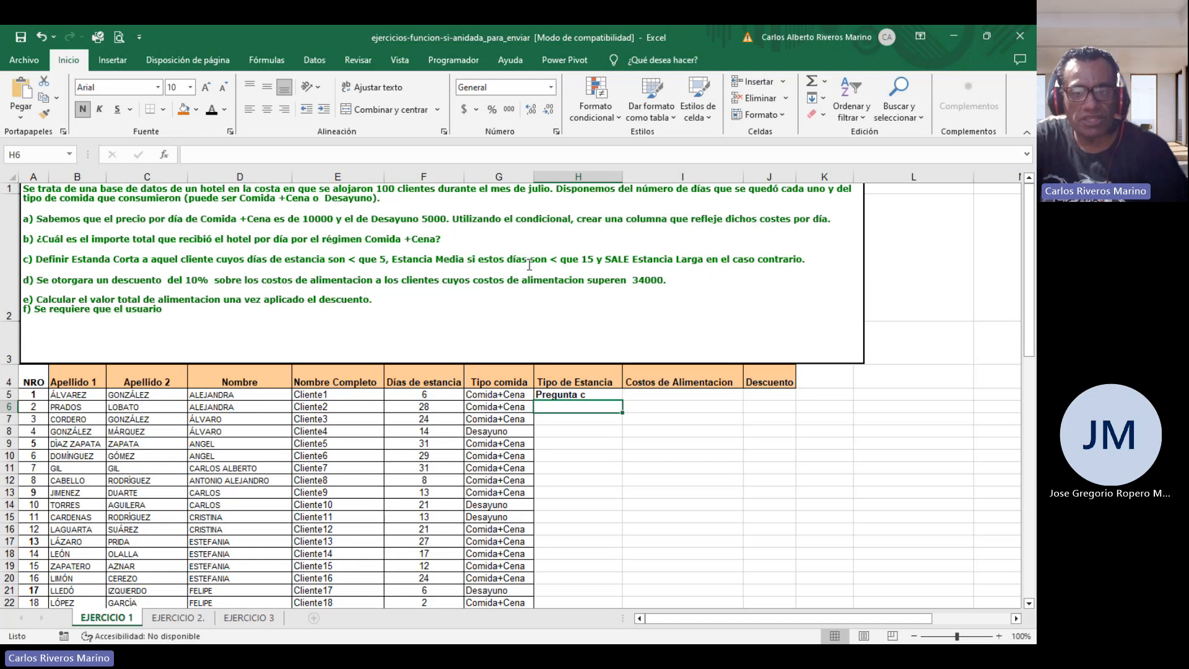
Label I5 with "a)" under Costos de Alimentacion and J5 with "d)" under Descuento.
{"action": "left_click", "coordinate": [689, 394]}
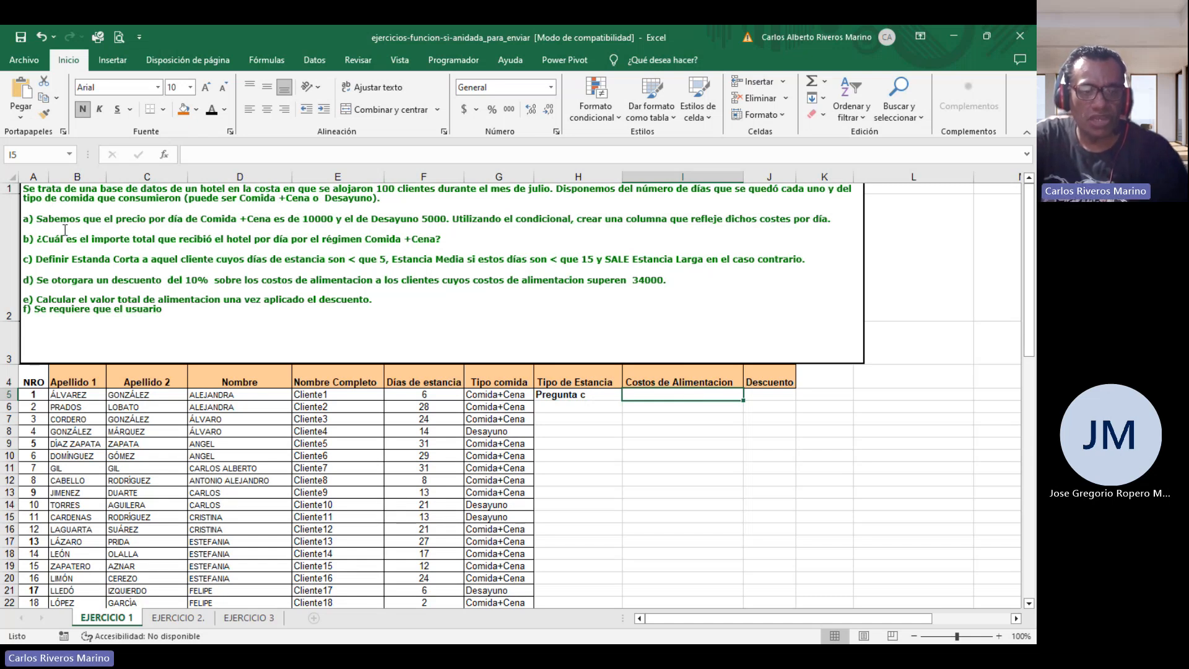
{"action": "type", "text": "a)"}
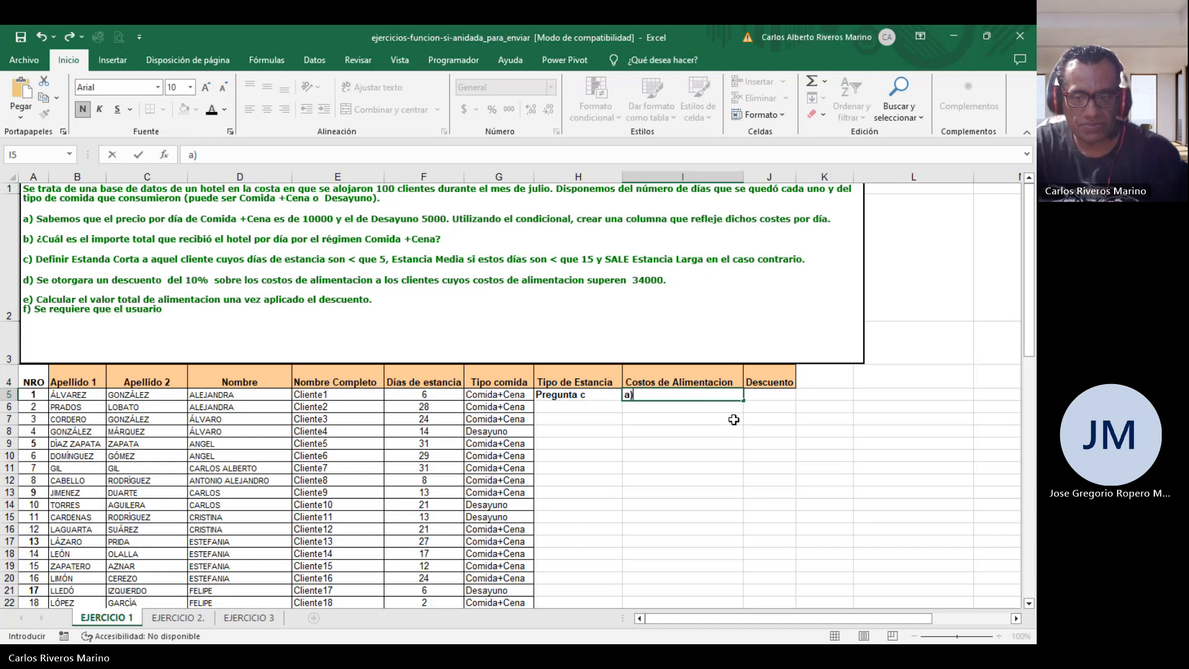
{"action": "key", "text": "Return"}
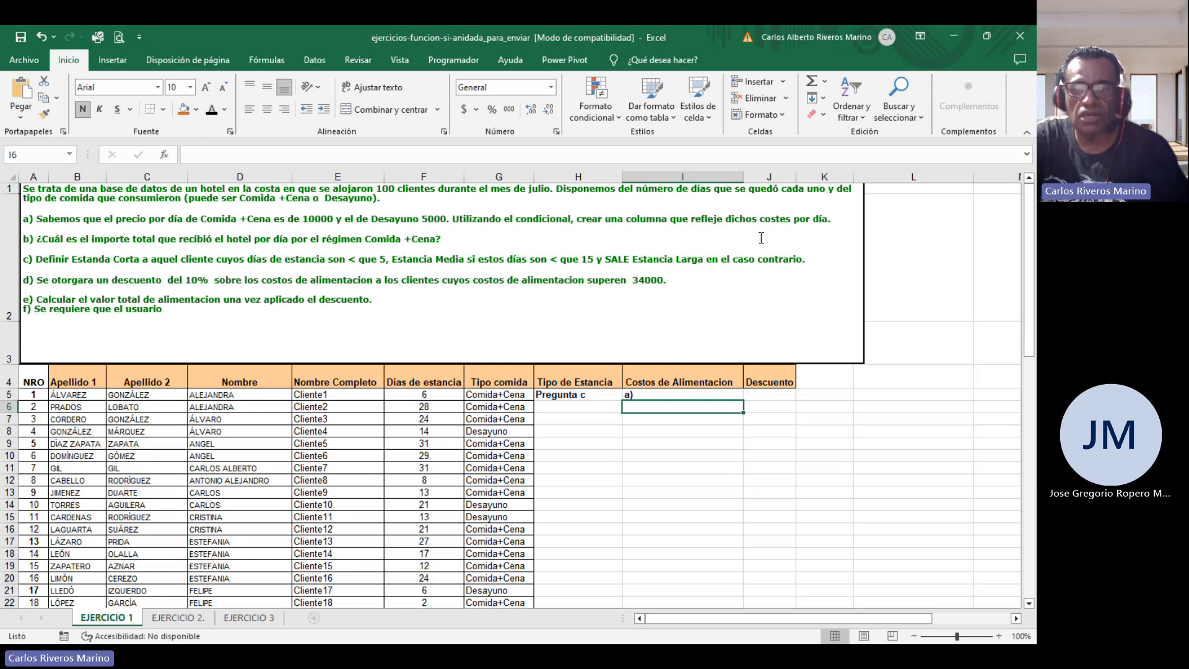
{"action": "left_click", "coordinate": [764, 395]}
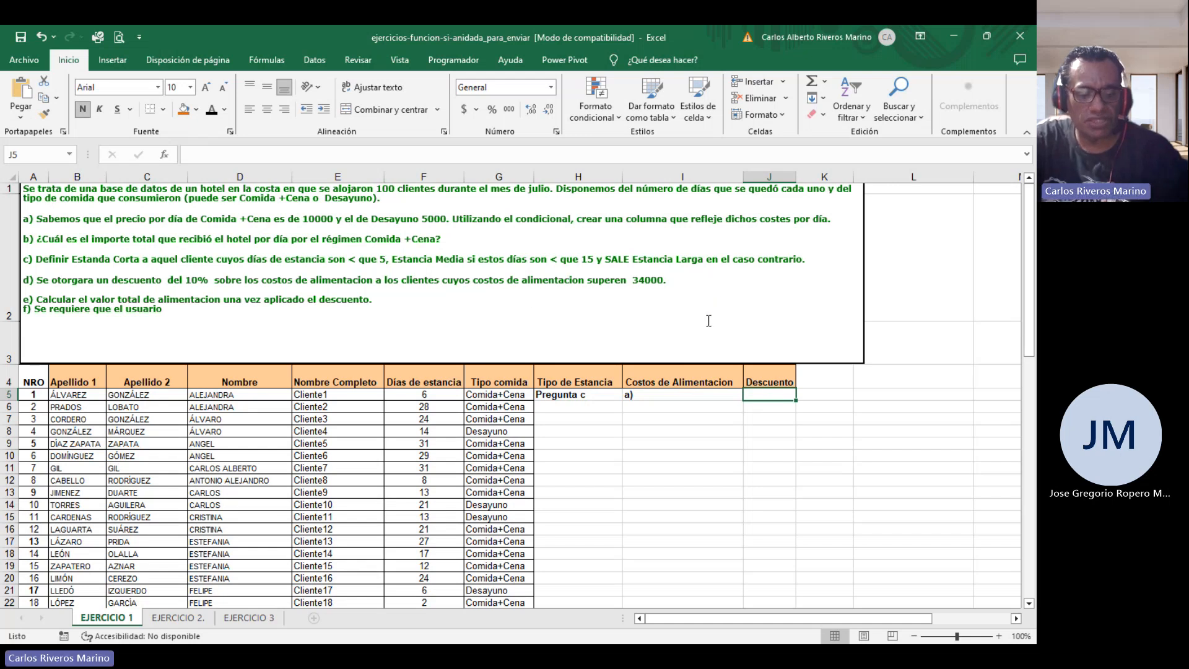
{"action": "type", "text": "d"}
{"action": "key", "text": "Return"}
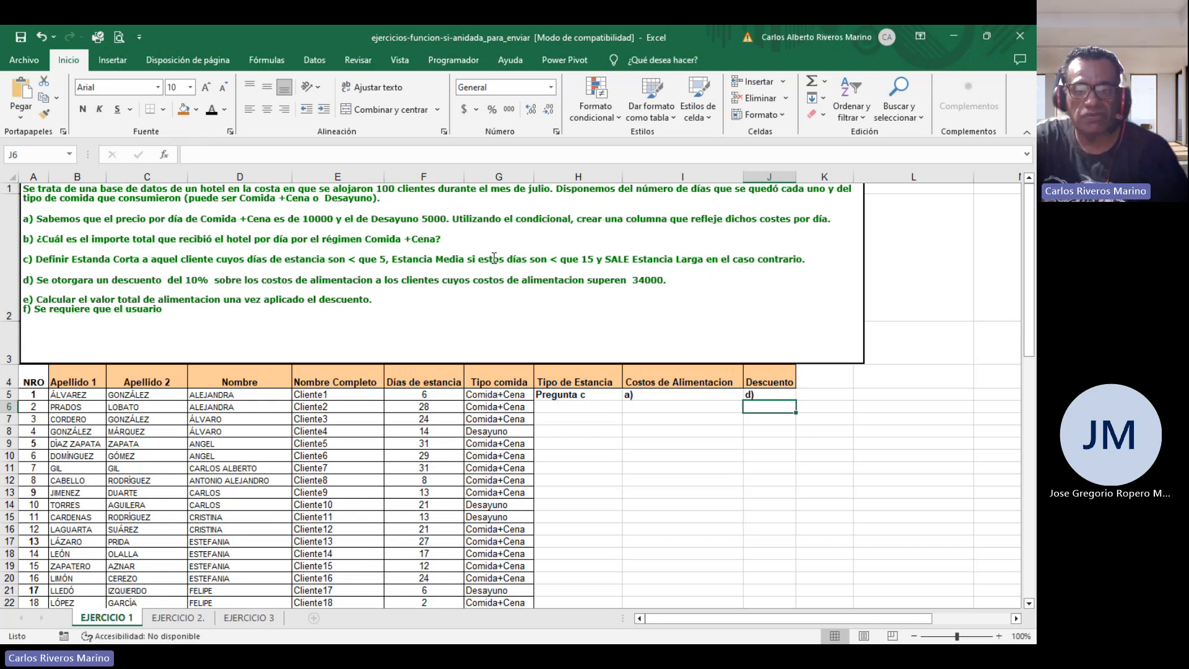
Switch to the EJERCICIO 2 sheet.
{"action": "left_click", "coordinate": [178, 618]}
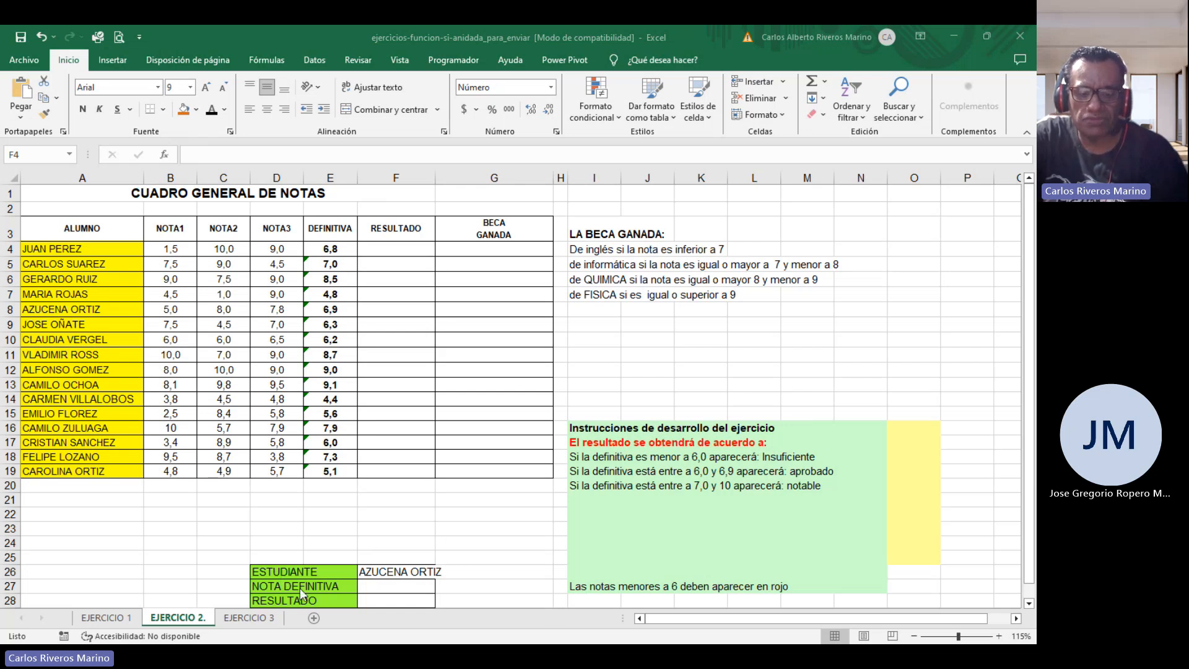
Switch to the EJERCICIO 3 travel agency sheet and enlarge its view.
{"action": "scroll", "coordinate": [443, 562], "scroll_direction": "down", "scroll_amount": 3}
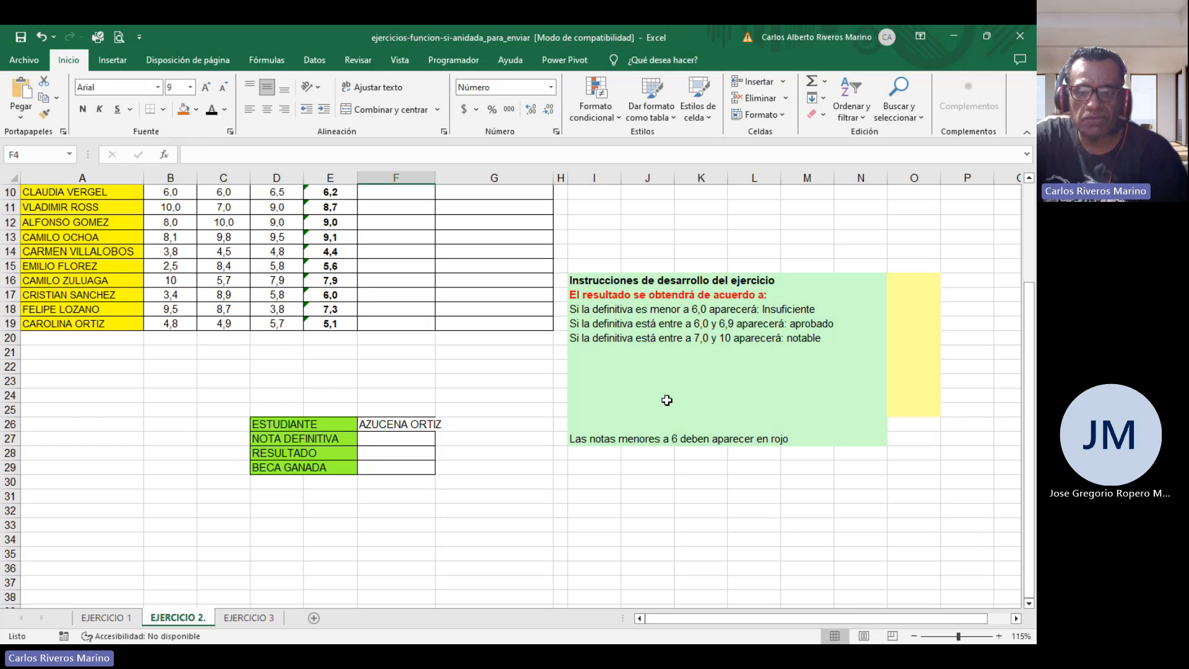
{"action": "scroll", "coordinate": [668, 400], "scroll_direction": "up", "scroll_amount": 3}
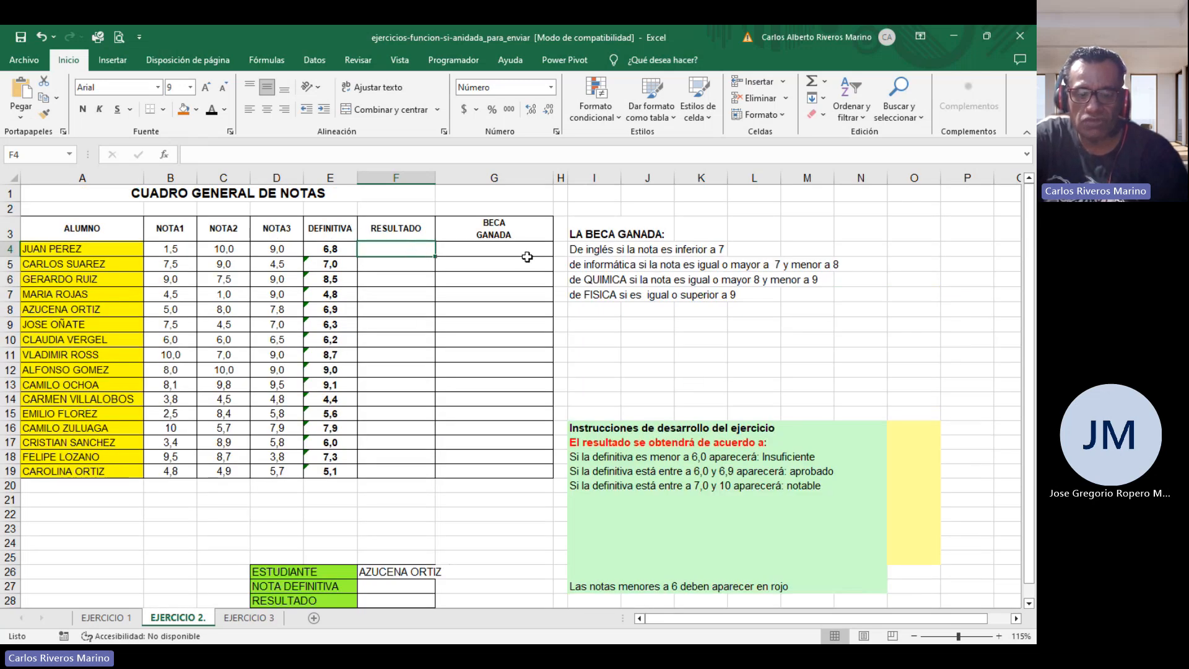
{"action": "left_click", "coordinate": [250, 617]}
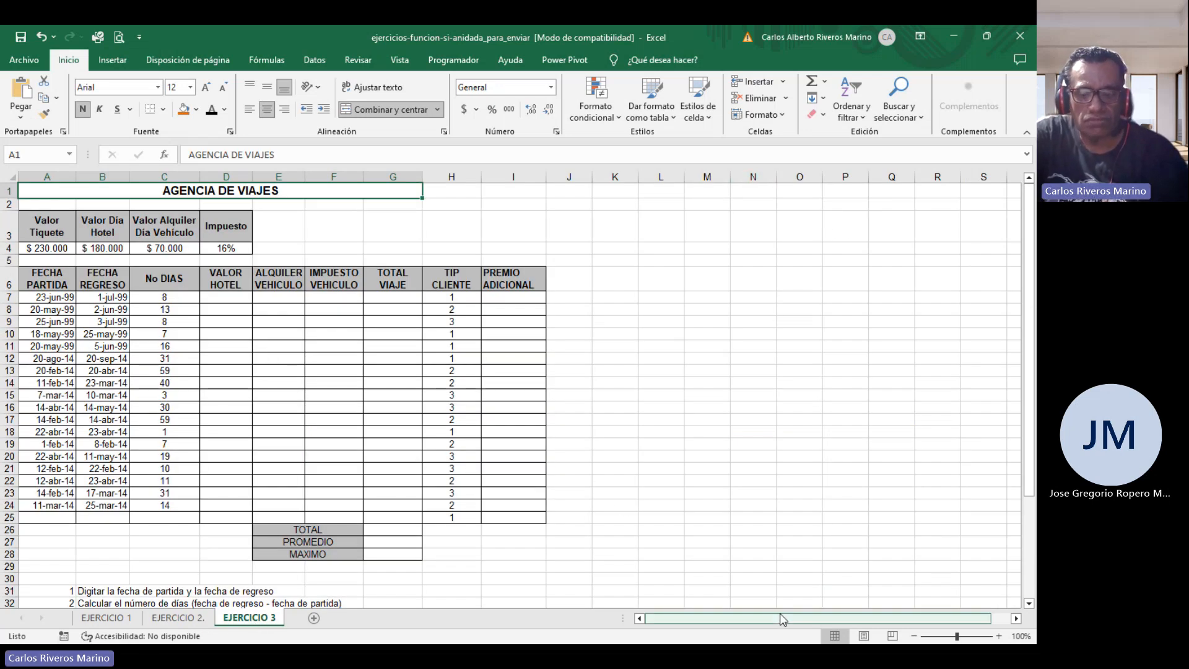
{"action": "left_click_drag", "start_coordinate": [785, 617], "coordinate": [756, 628]}
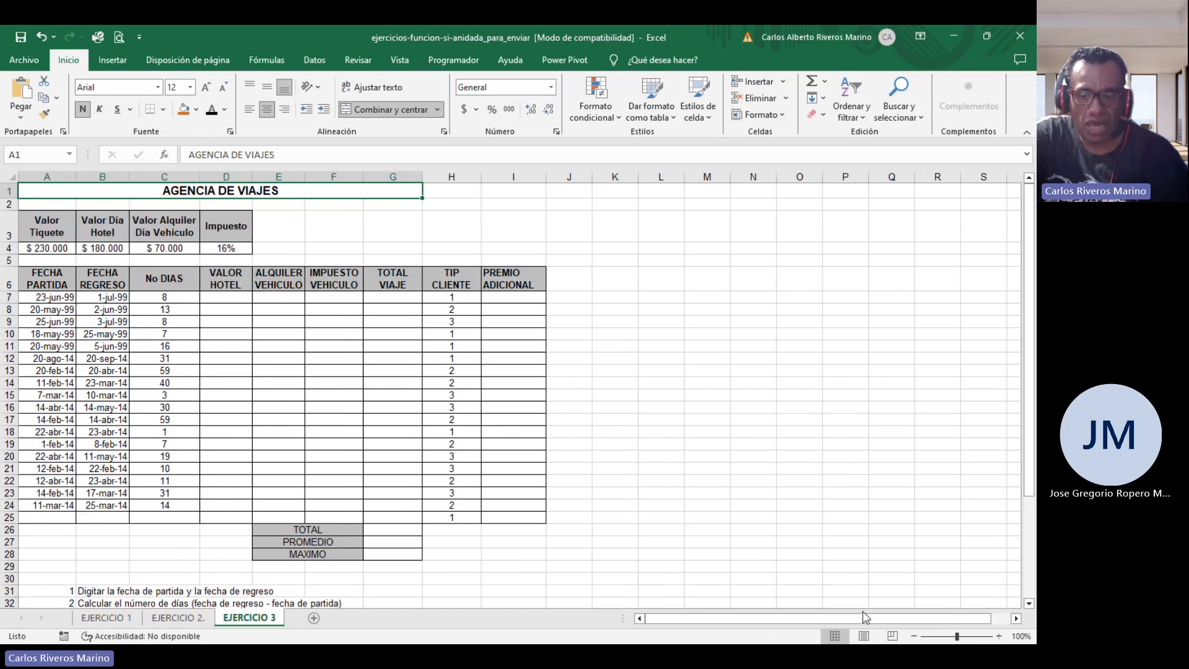
{"action": "left_click_drag", "start_coordinate": [960, 638], "coordinate": [960, 638]}
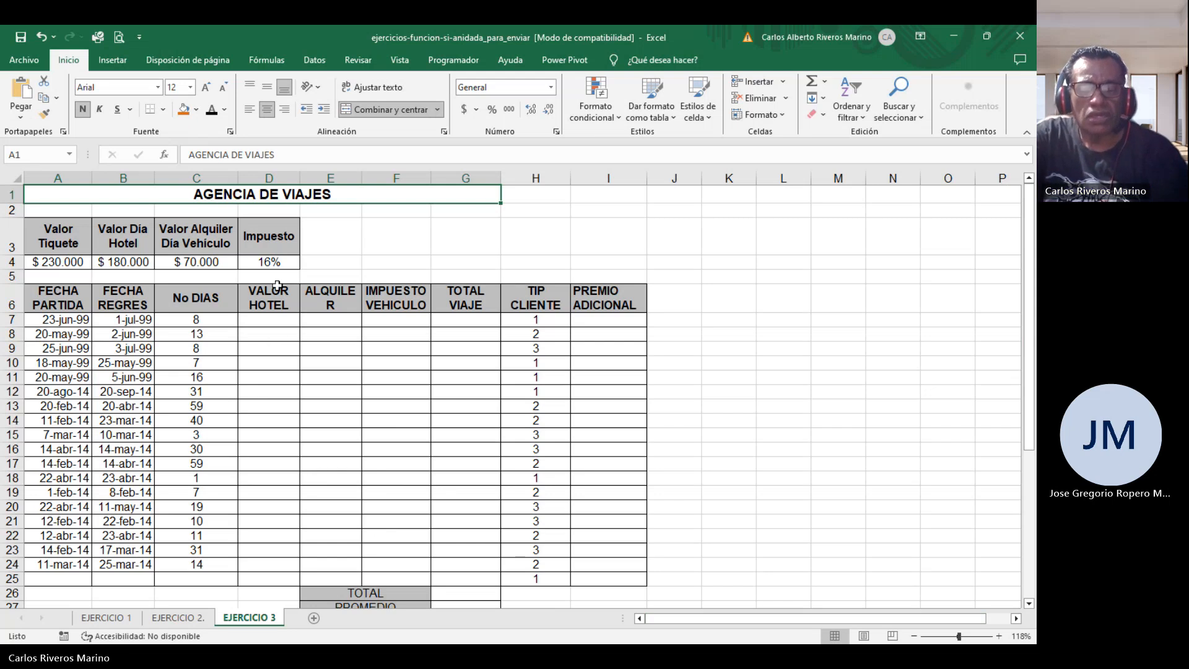
Examine the AGENCIA DE VIAJES table, its TOTAL, PROMEDIO and MAXIMO cells, and the numbered exercise instructions.
{"action": "scroll", "coordinate": [329, 346], "scroll_direction": "down", "scroll_amount": 2}
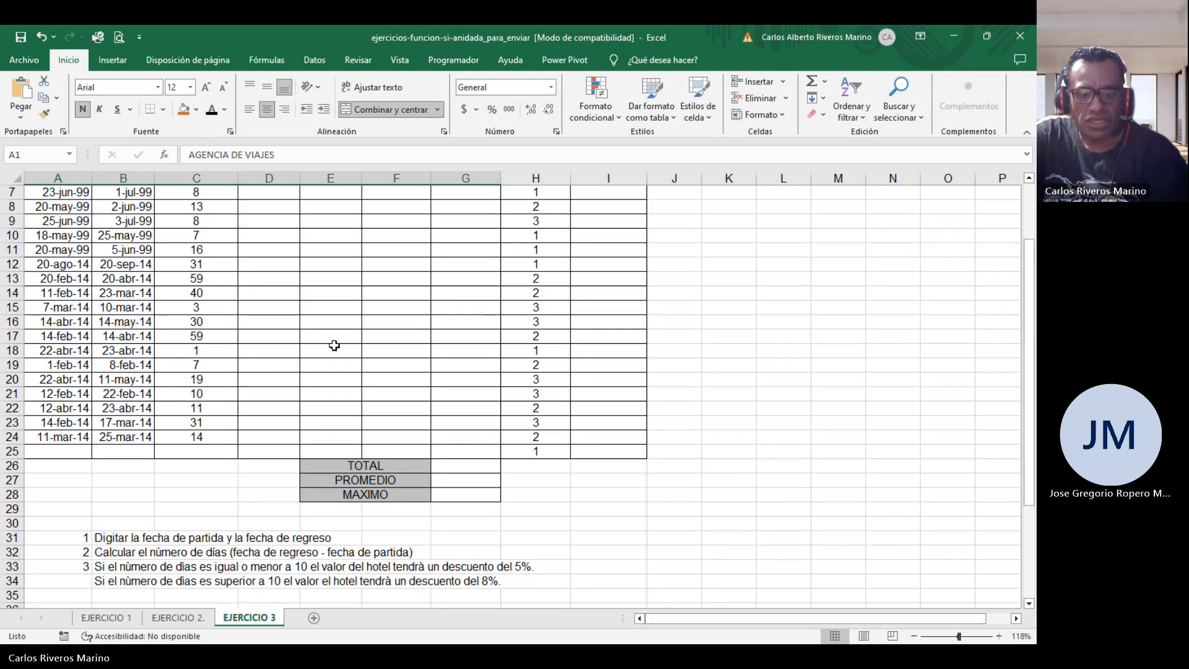
{"action": "scroll", "coordinate": [335, 346], "scroll_direction": "down", "scroll_amount": 2}
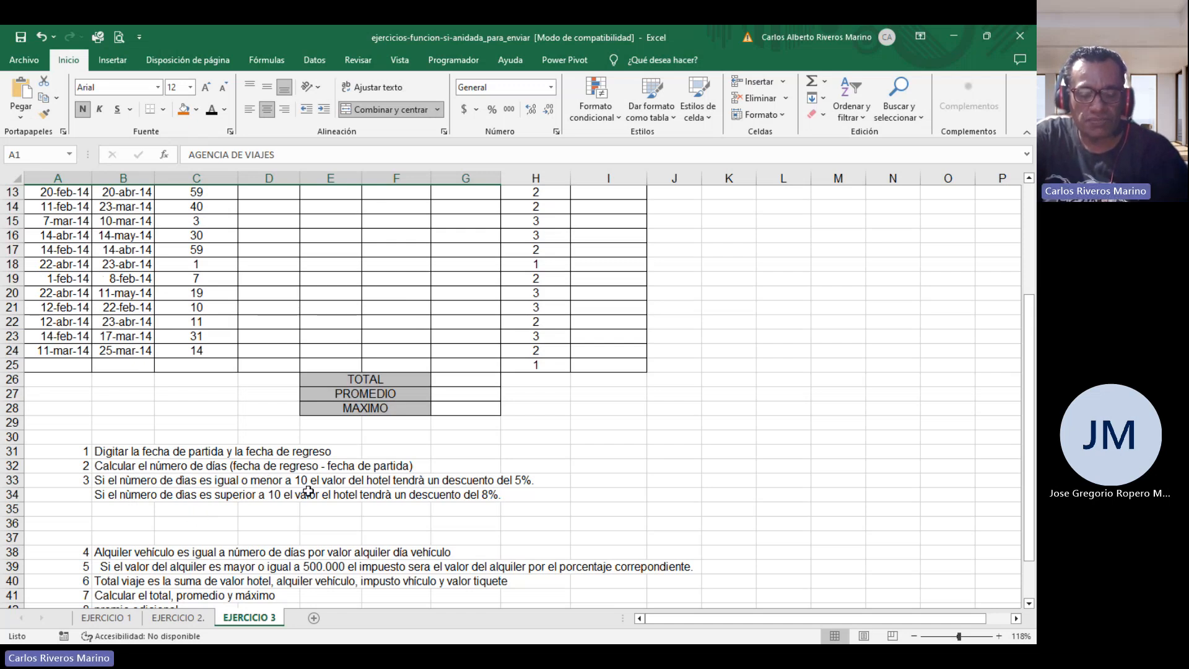
{"action": "scroll", "coordinate": [300, 360], "scroll_direction": "up", "scroll_amount": 4}
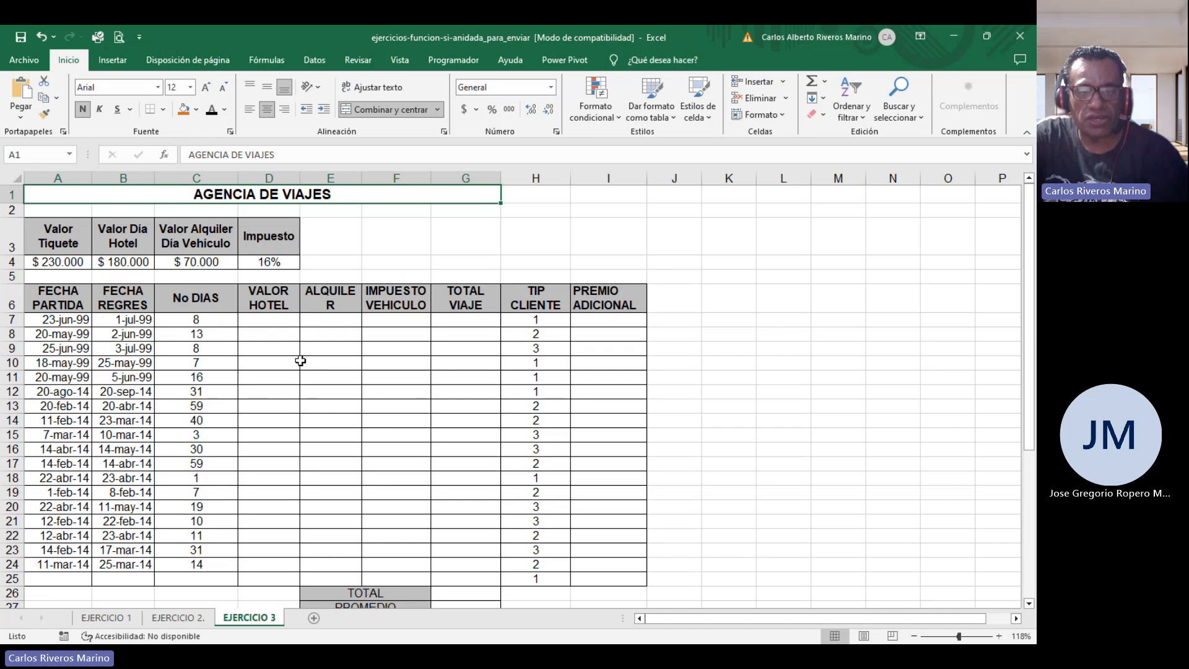
{"action": "scroll", "coordinate": [300, 361], "scroll_direction": "down", "scroll_amount": 5}
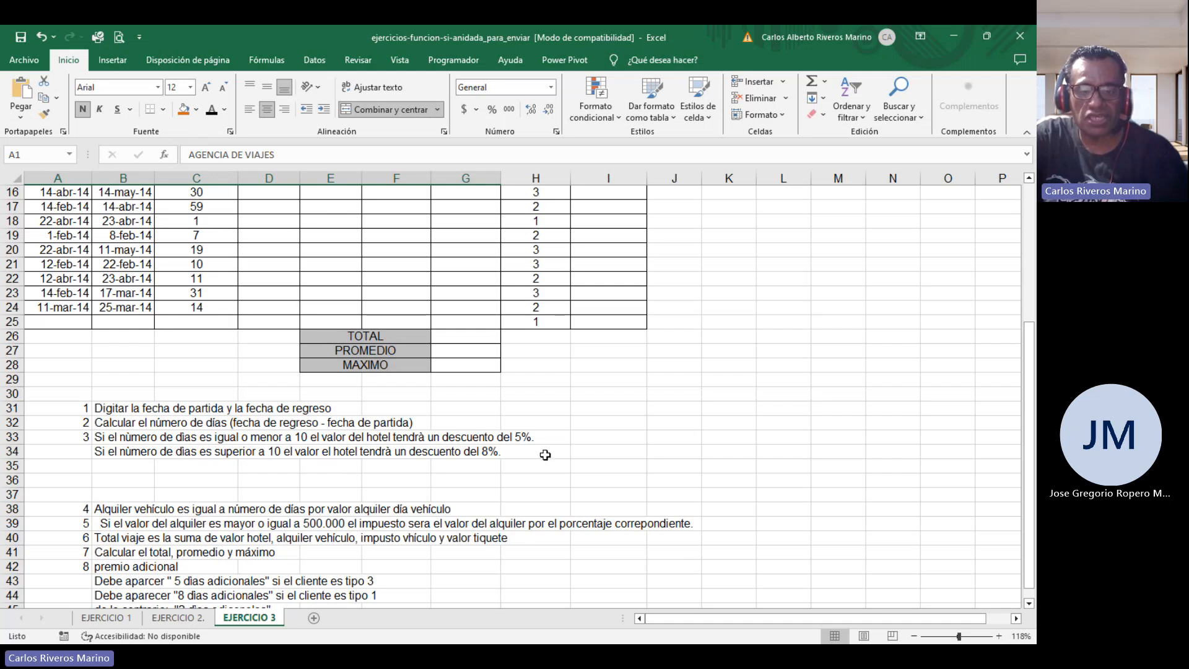
{"action": "scroll", "coordinate": [580, 482], "scroll_direction": "up", "scroll_amount": 5}
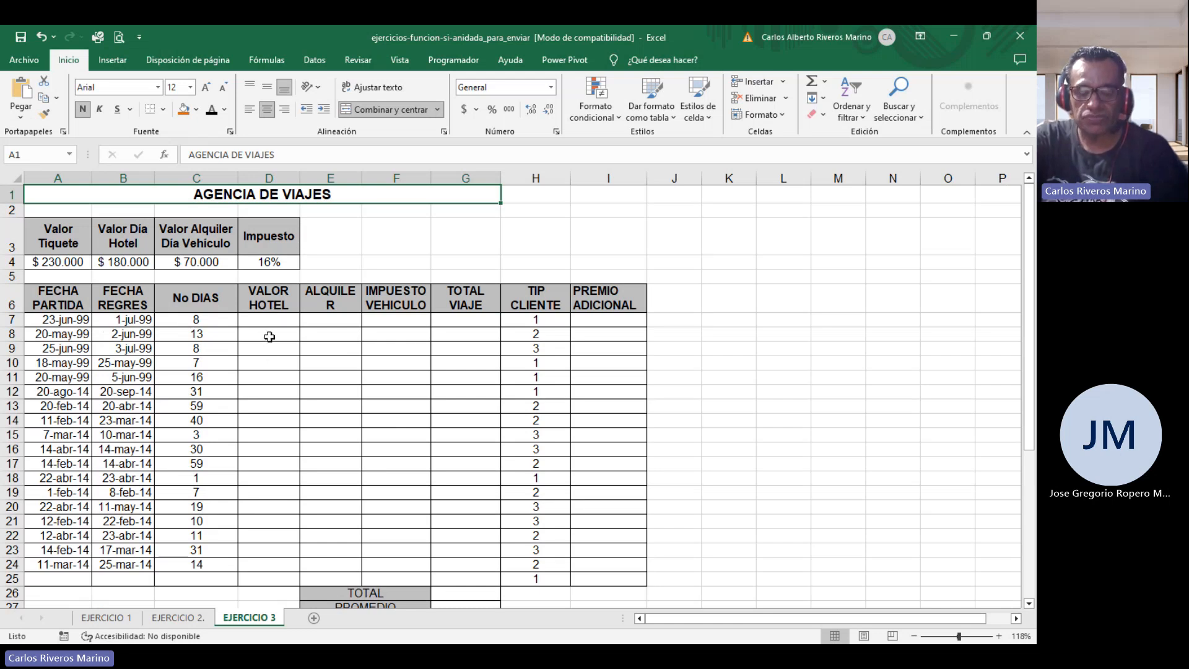
{"action": "scroll", "coordinate": [322, 312], "scroll_direction": "down", "scroll_amount": 4}
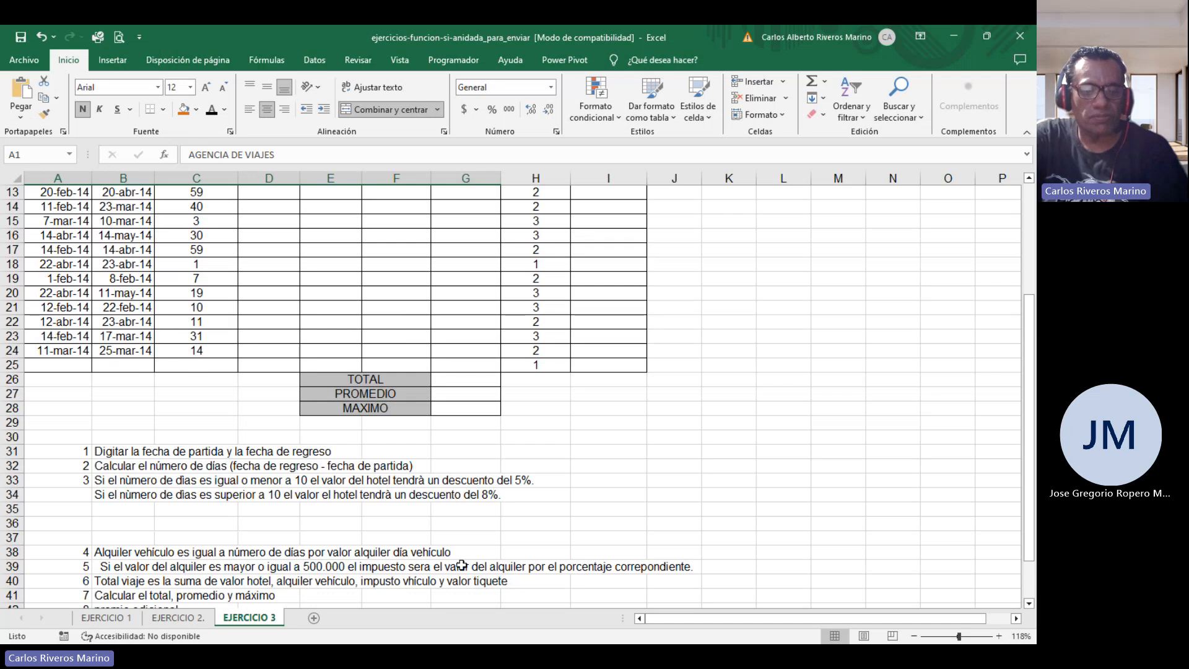
{"action": "scroll", "coordinate": [461, 565], "scroll_direction": "up", "scroll_amount": 4}
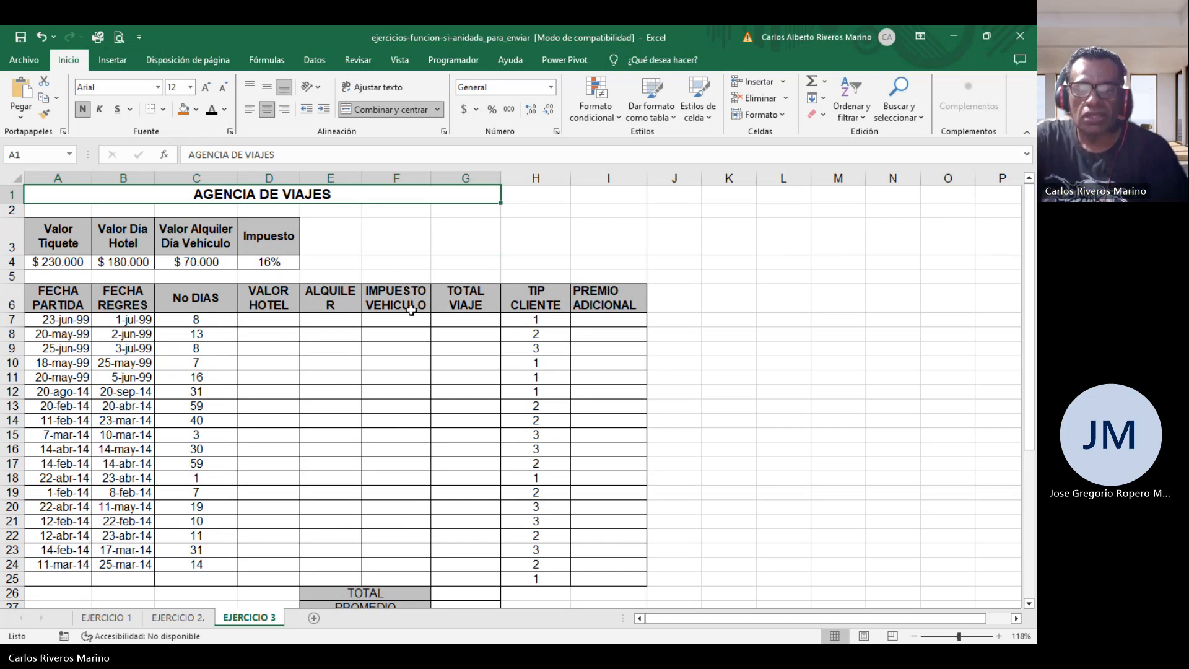
{"action": "scroll", "coordinate": [420, 296], "scroll_direction": "down", "scroll_amount": 8}
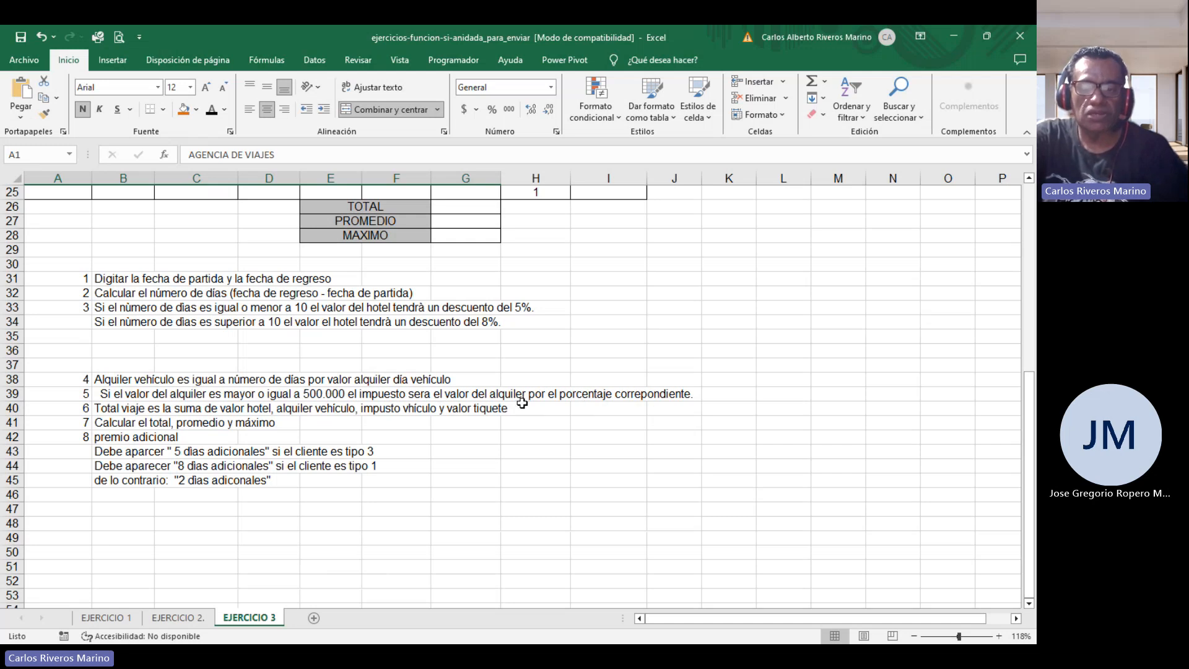
{"action": "scroll", "coordinate": [617, 405], "scroll_direction": "up", "scroll_amount": 8}
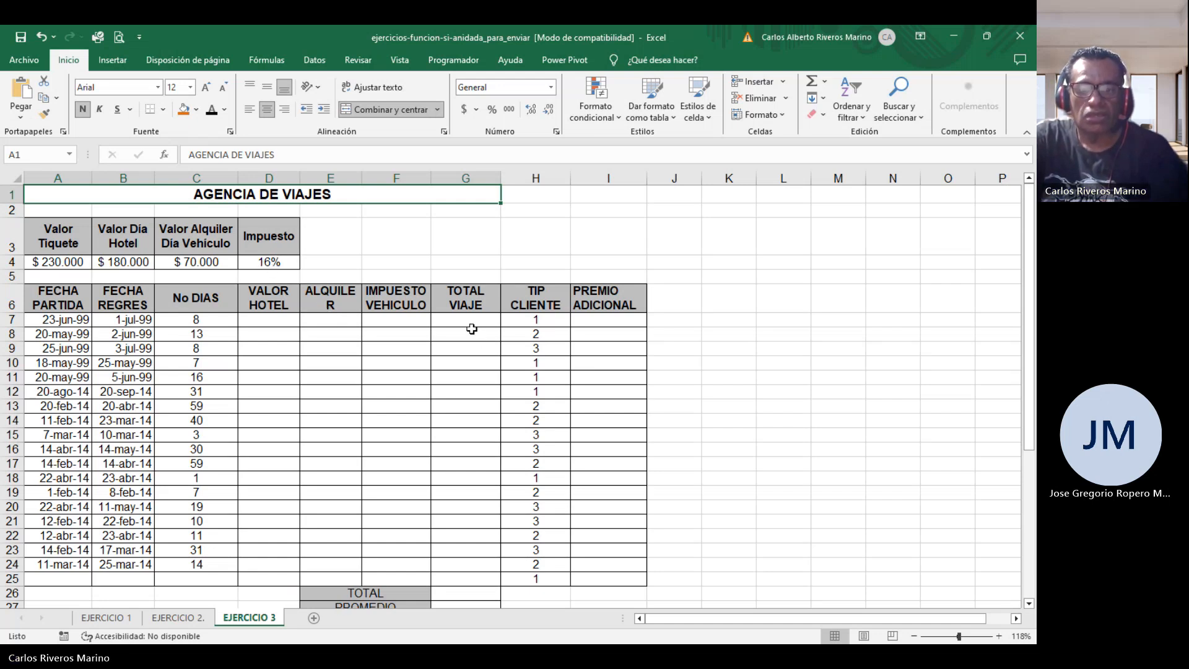
{"action": "scroll", "coordinate": [466, 327], "scroll_direction": "down", "scroll_amount": 7}
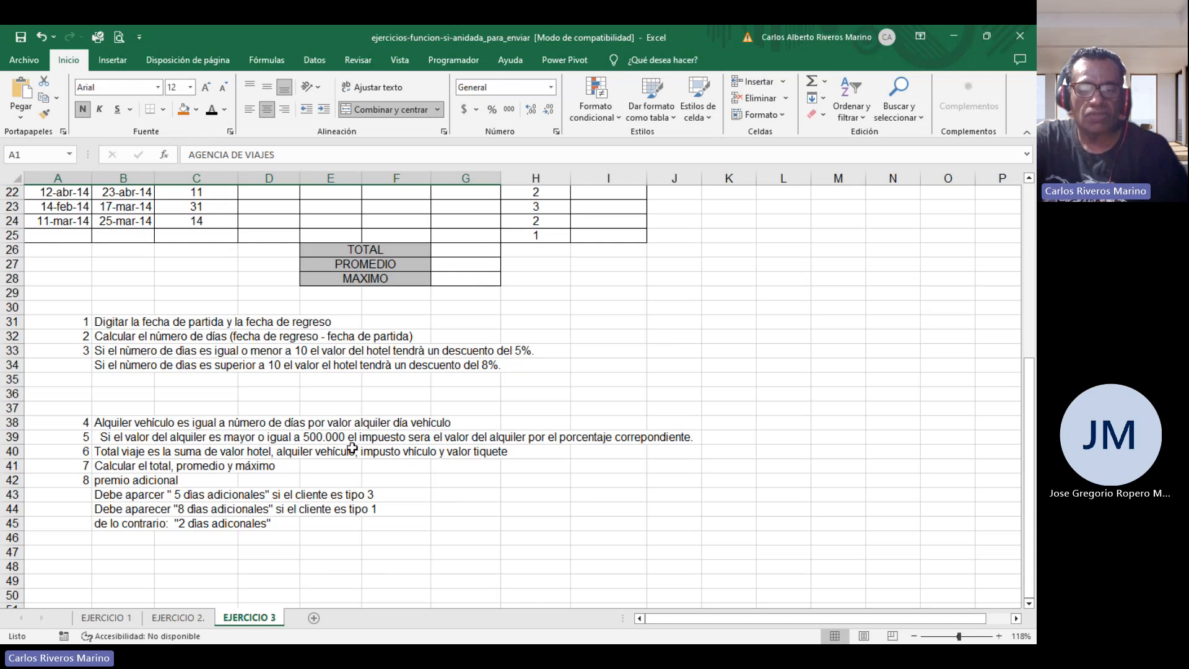
{"action": "scroll", "coordinate": [355, 445], "scroll_direction": "up", "scroll_amount": 7}
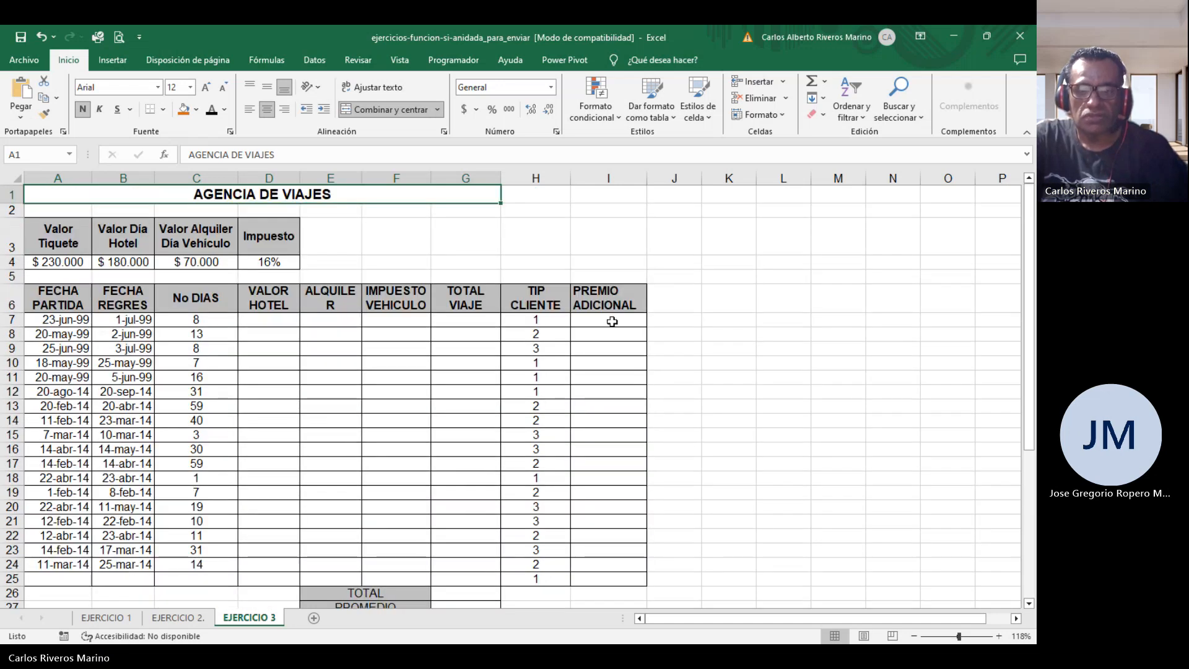
{"action": "scroll", "coordinate": [597, 335], "scroll_direction": "down", "scroll_amount": 5}
{"action": "scroll", "coordinate": [597, 335], "scroll_direction": "down", "scroll_amount": 3}
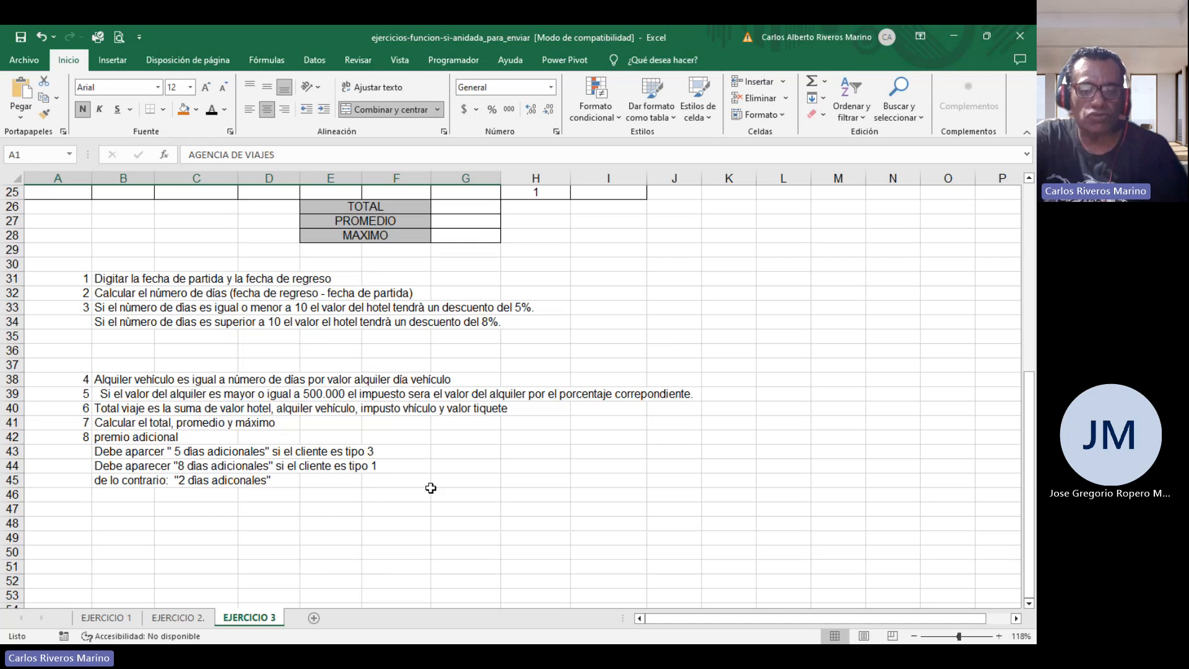
{"action": "scroll", "coordinate": [431, 488], "scroll_direction": "up", "scroll_amount": 8}
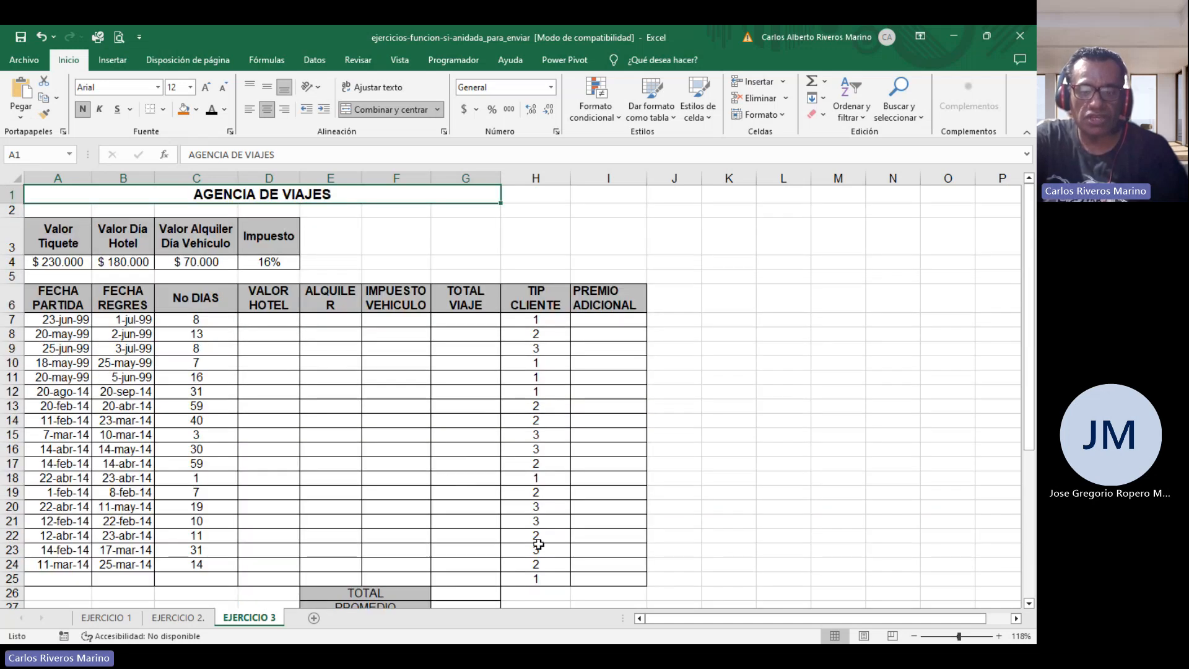
{"action": "scroll", "coordinate": [644, 360], "scroll_direction": "down", "scroll_amount": 3}
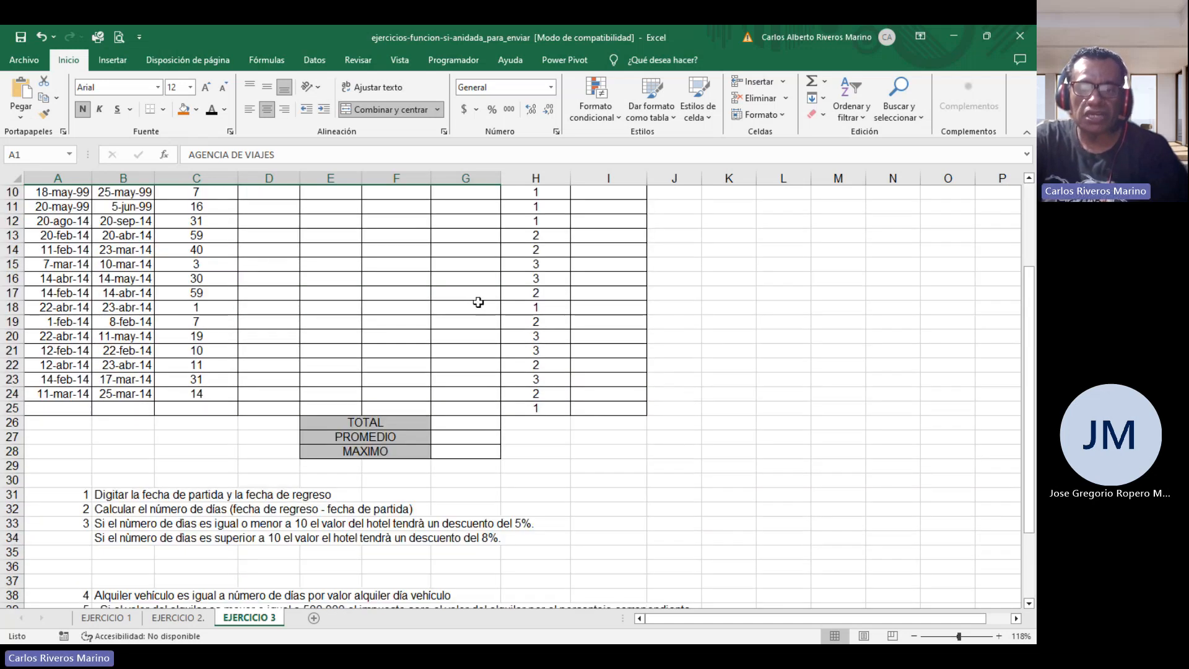
{"action": "scroll", "coordinate": [452, 294], "scroll_direction": "up", "scroll_amount": 2}
{"action": "scroll", "coordinate": [458, 297], "scroll_direction": "down", "scroll_amount": 3}
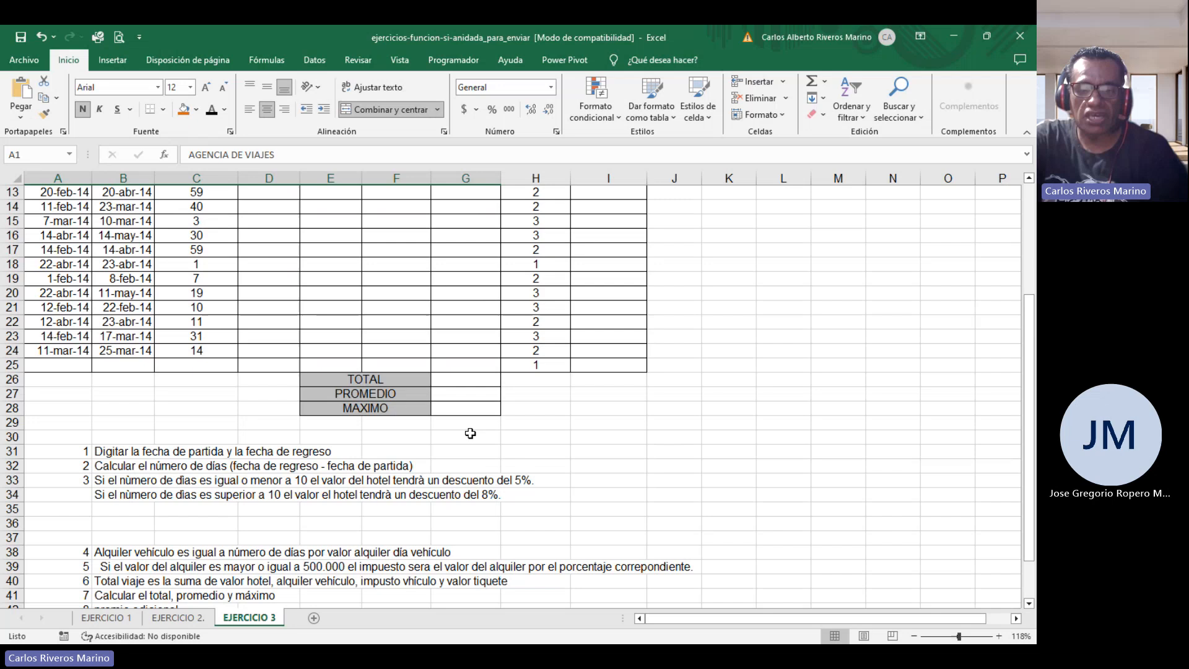
{"action": "left_click", "coordinate": [463, 379]}
{"action": "left_click", "coordinate": [475, 393]}
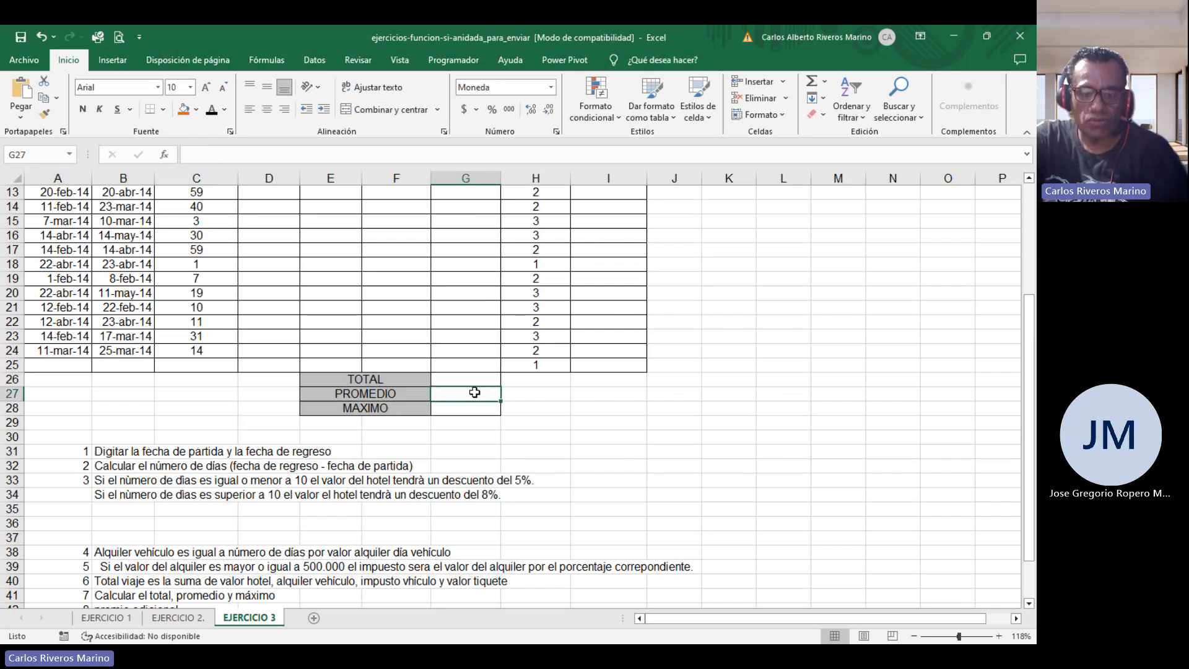
{"action": "left_click", "coordinate": [482, 408]}
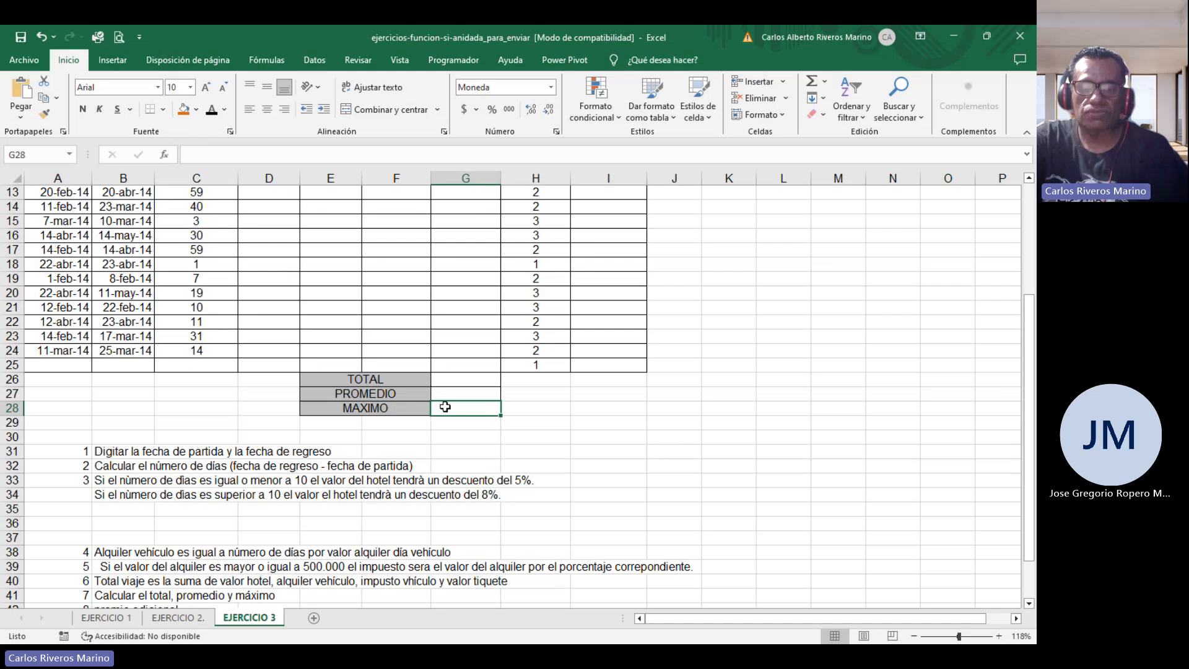
{"action": "scroll", "coordinate": [556, 456], "scroll_direction": "down", "scroll_amount": 2}
{"action": "scroll", "coordinate": [558, 456], "scroll_direction": "up", "scroll_amount": 6}
{"action": "scroll", "coordinate": [559, 456], "scroll_direction": "down", "scroll_amount": 1}
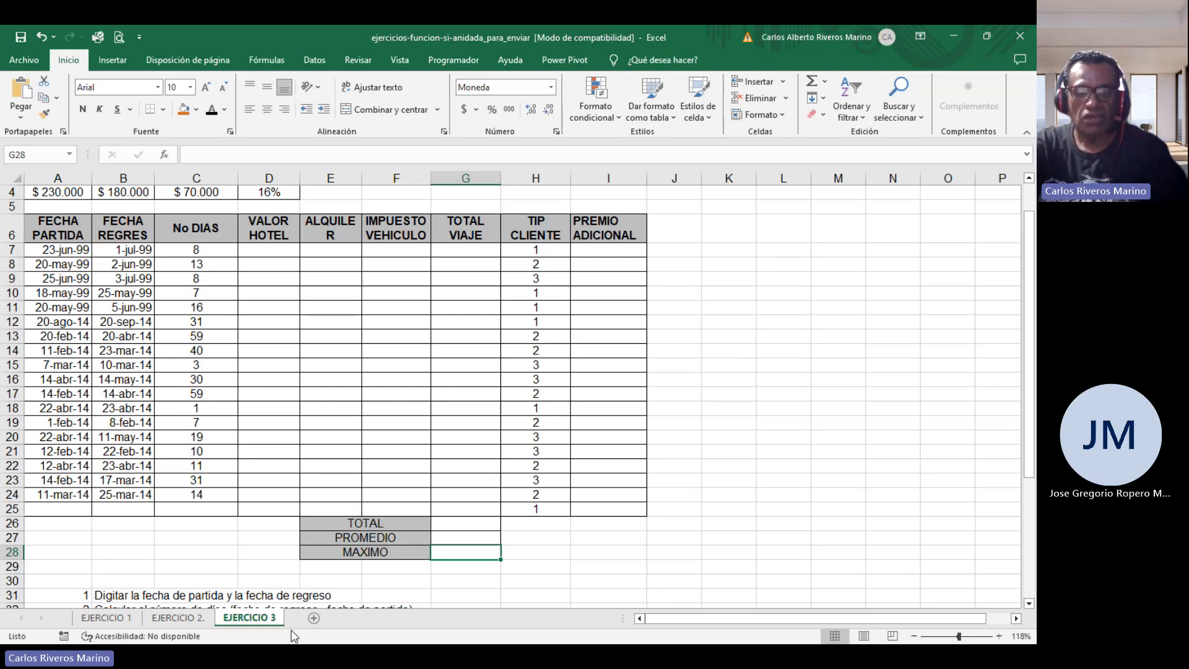
{"action": "left_click", "coordinate": [191, 623]}
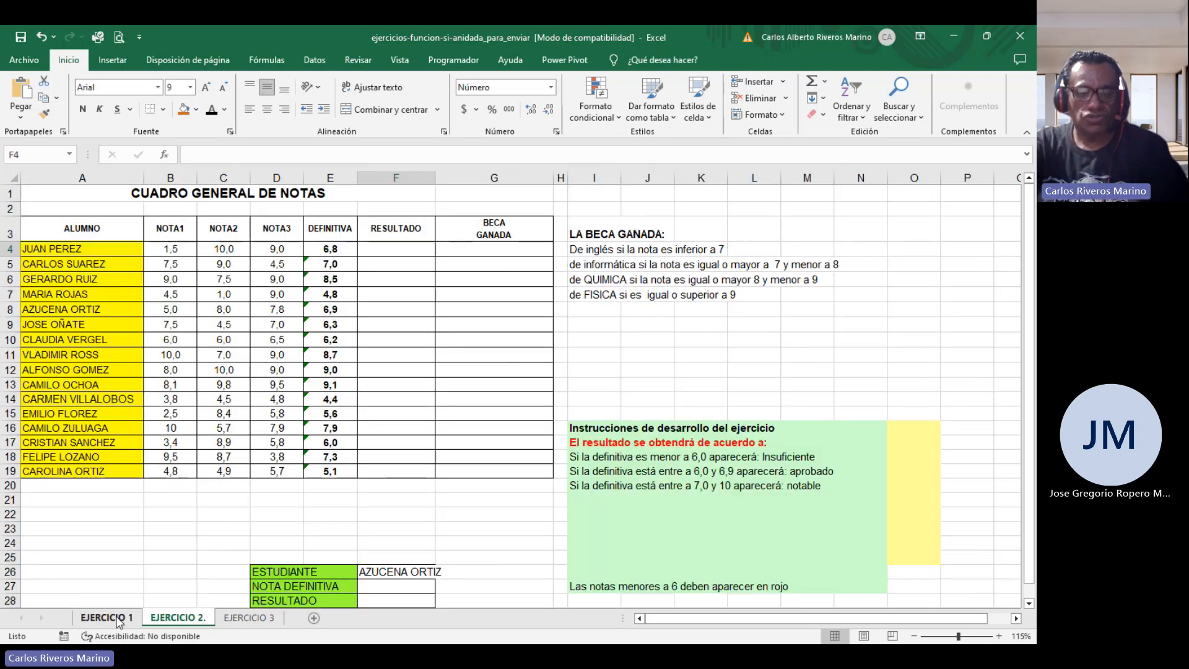
{"action": "left_click", "coordinate": [120, 618]}
{"action": "left_click", "coordinate": [167, 618]}
{"action": "left_click", "coordinate": [229, 616]}
{"action": "left_click", "coordinate": [178, 618]}
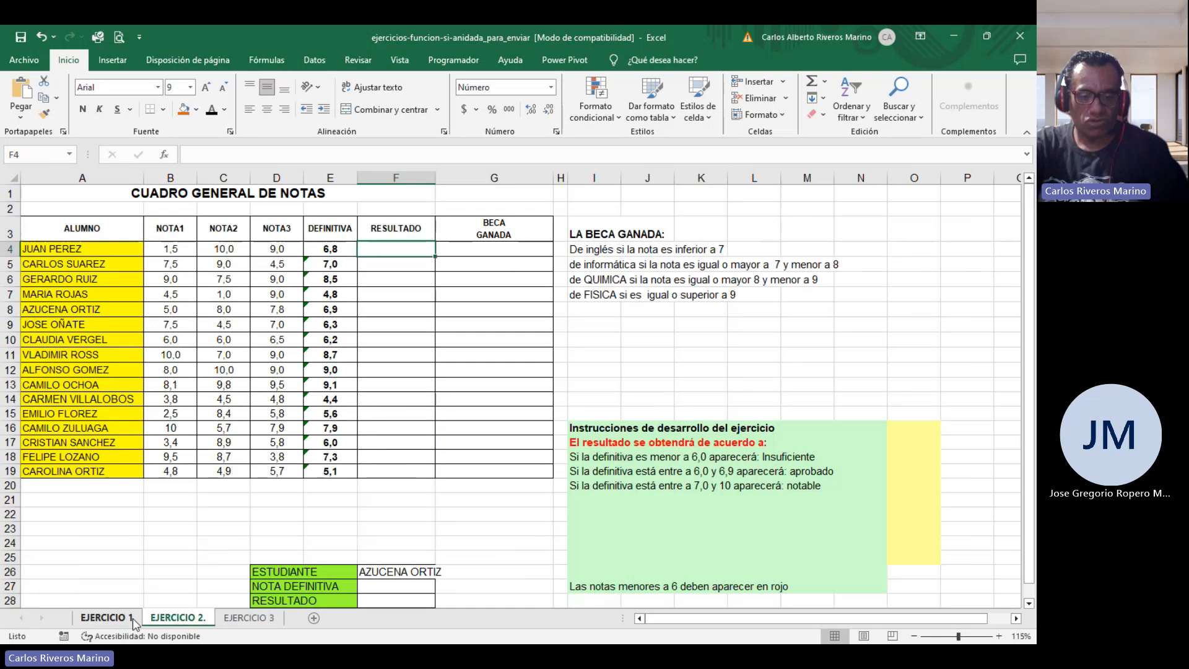
{"action": "left_click", "coordinate": [127, 618]}
{"action": "left_click", "coordinate": [177, 618]}
{"action": "left_click", "coordinate": [240, 621]}
{"action": "left_click", "coordinate": [189, 619]}
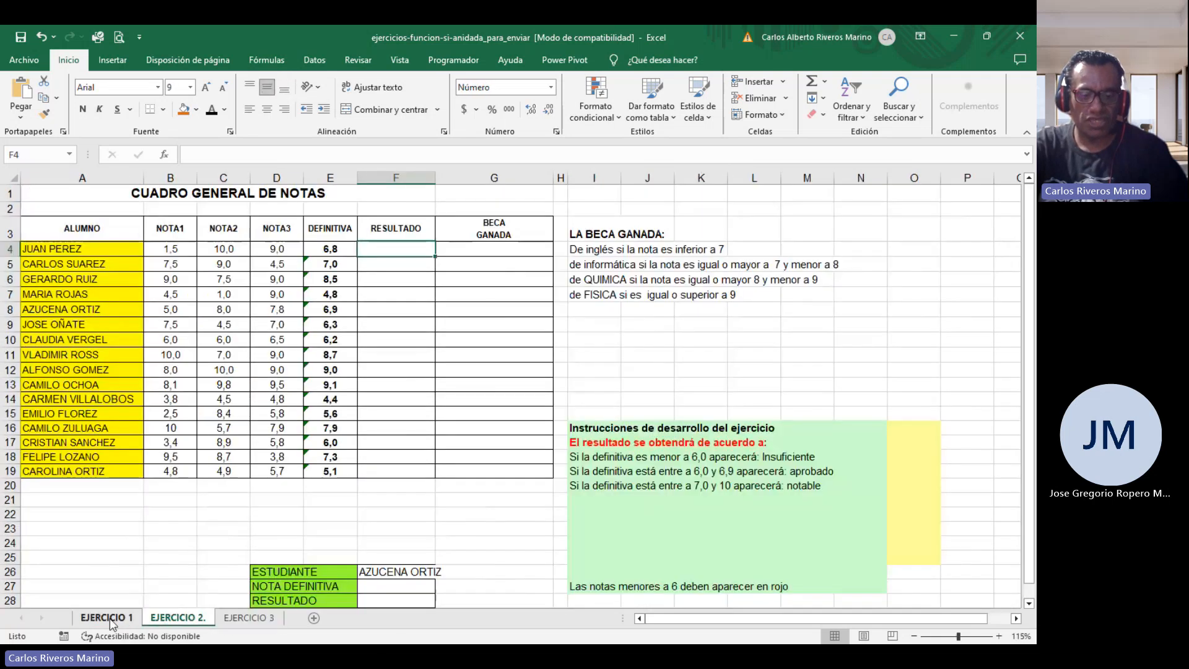
{"action": "left_click", "coordinate": [114, 621]}
{"action": "left_click", "coordinate": [168, 621]}
{"action": "left_click", "coordinate": [233, 619]}
{"action": "scroll", "coordinate": [385, 555], "scroll_direction": "up", "scroll_amount": 1}
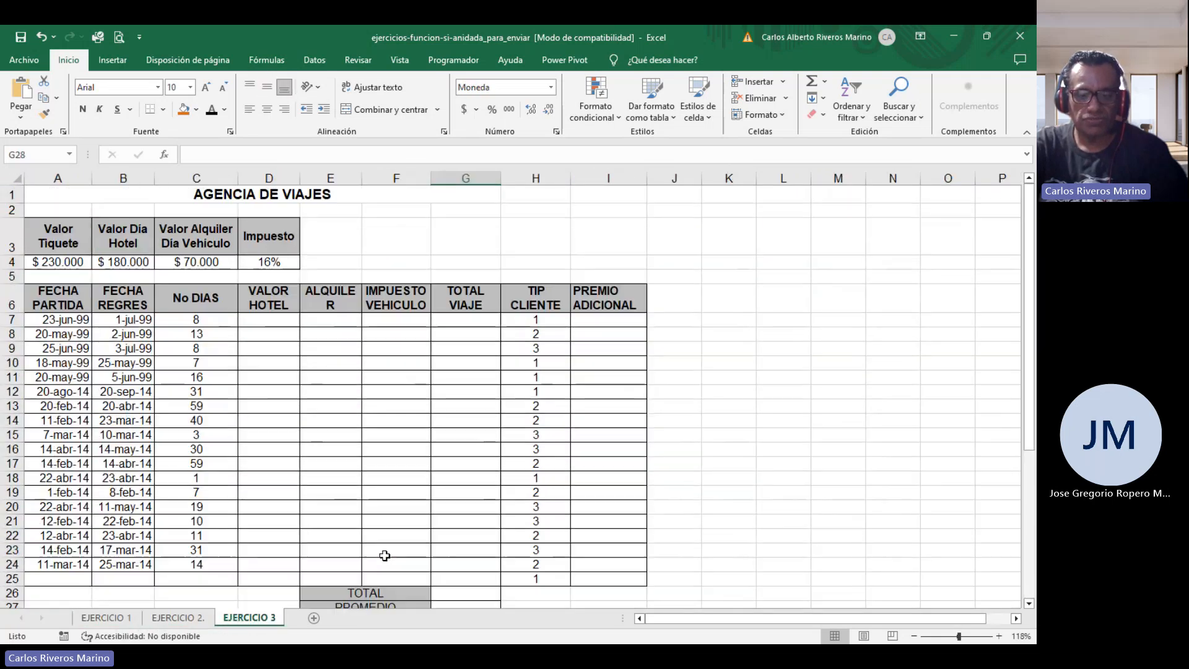
{"action": "scroll", "coordinate": [393, 531], "scroll_direction": "down", "scroll_amount": 2}
{"action": "scroll", "coordinate": [393, 531], "scroll_direction": "up", "scroll_amount": 2}
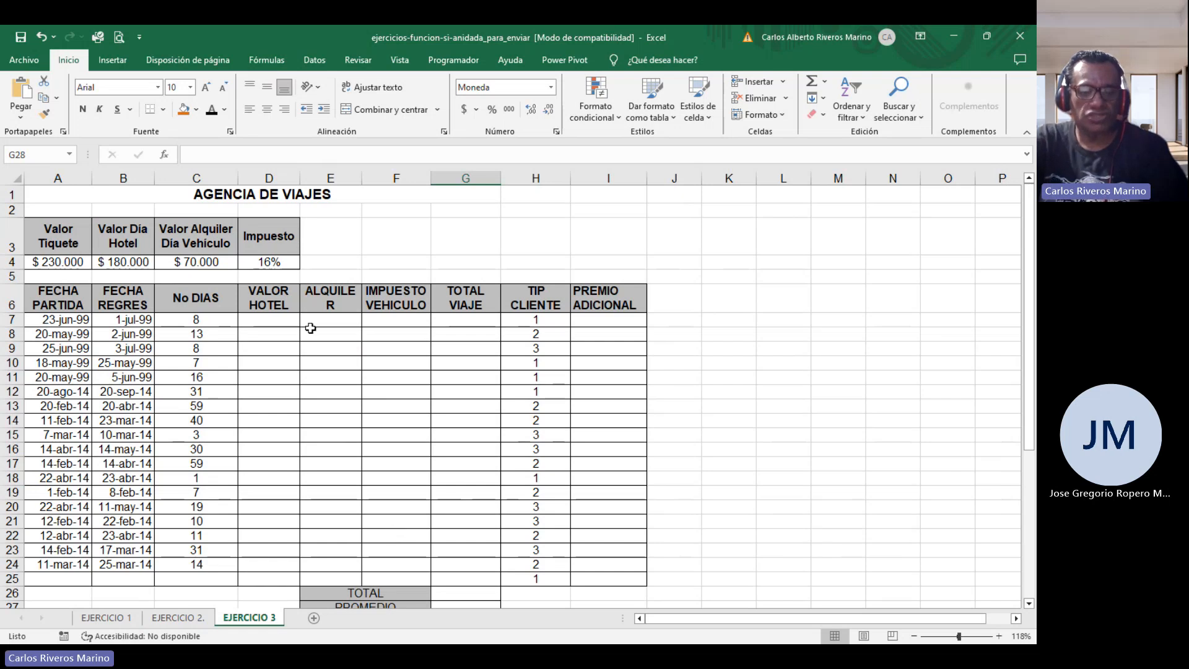
{"action": "left_click", "coordinate": [177, 618]}
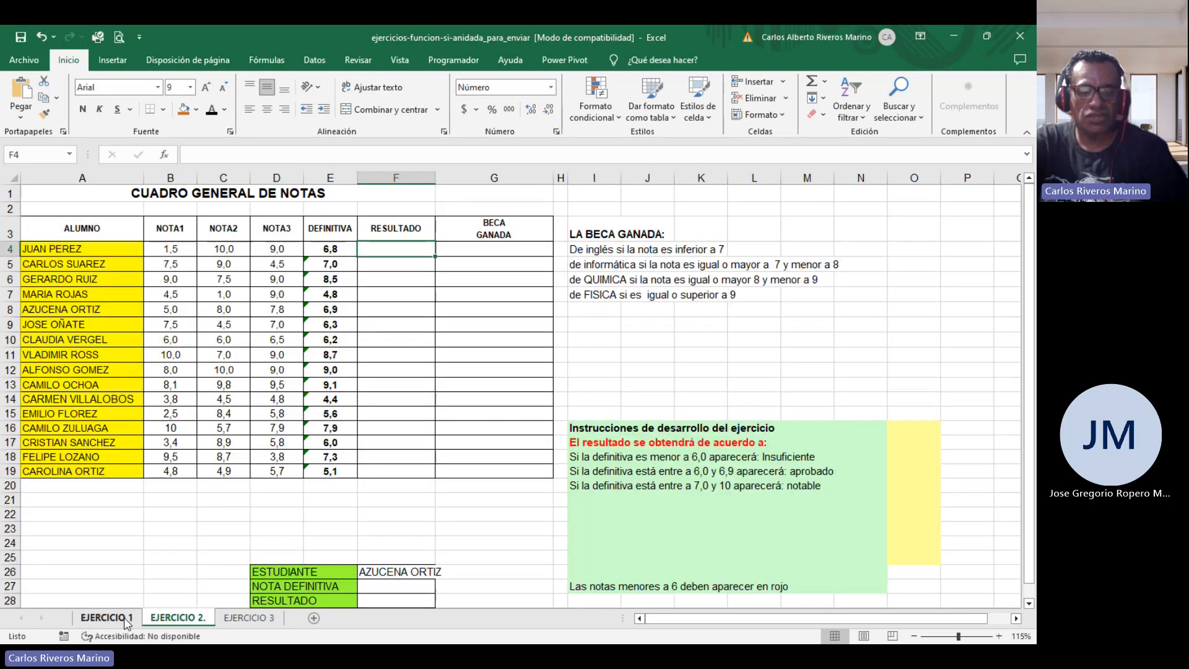
{"action": "left_click", "coordinate": [124, 618]}
{"action": "left_click", "coordinate": [176, 618]}
{"action": "left_click", "coordinate": [249, 618]}
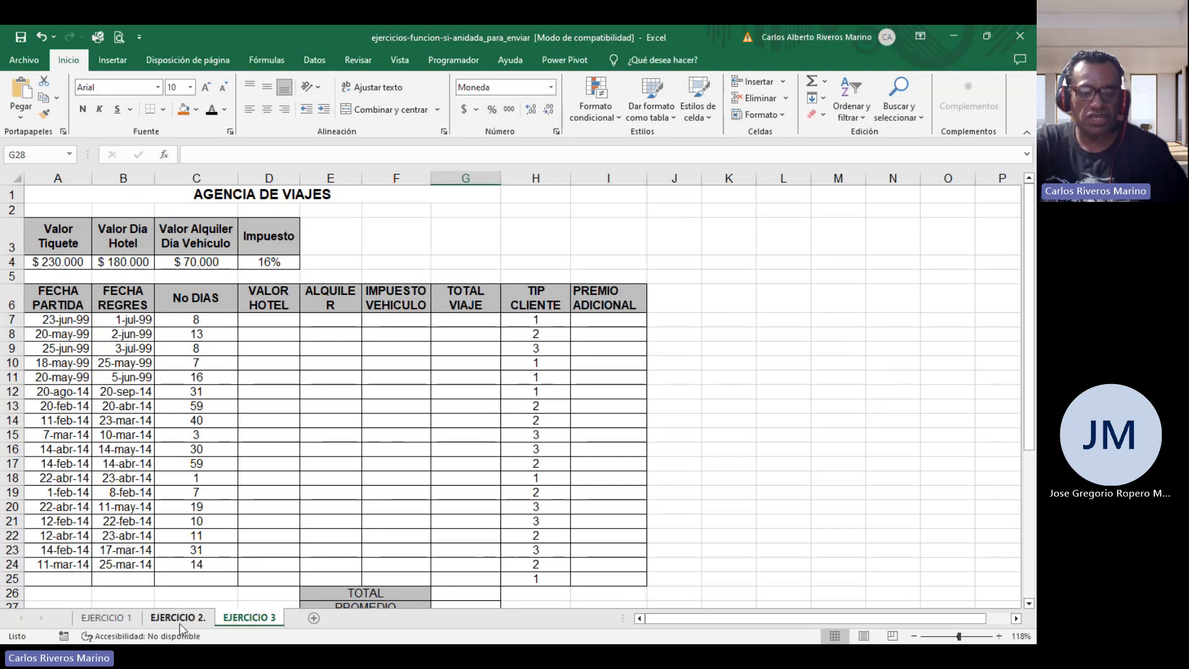
{"action": "left_click", "coordinate": [178, 620]}
{"action": "left_click", "coordinate": [127, 619]}
{"action": "left_click", "coordinate": [168, 619]}
{"action": "left_click", "coordinate": [239, 618]}
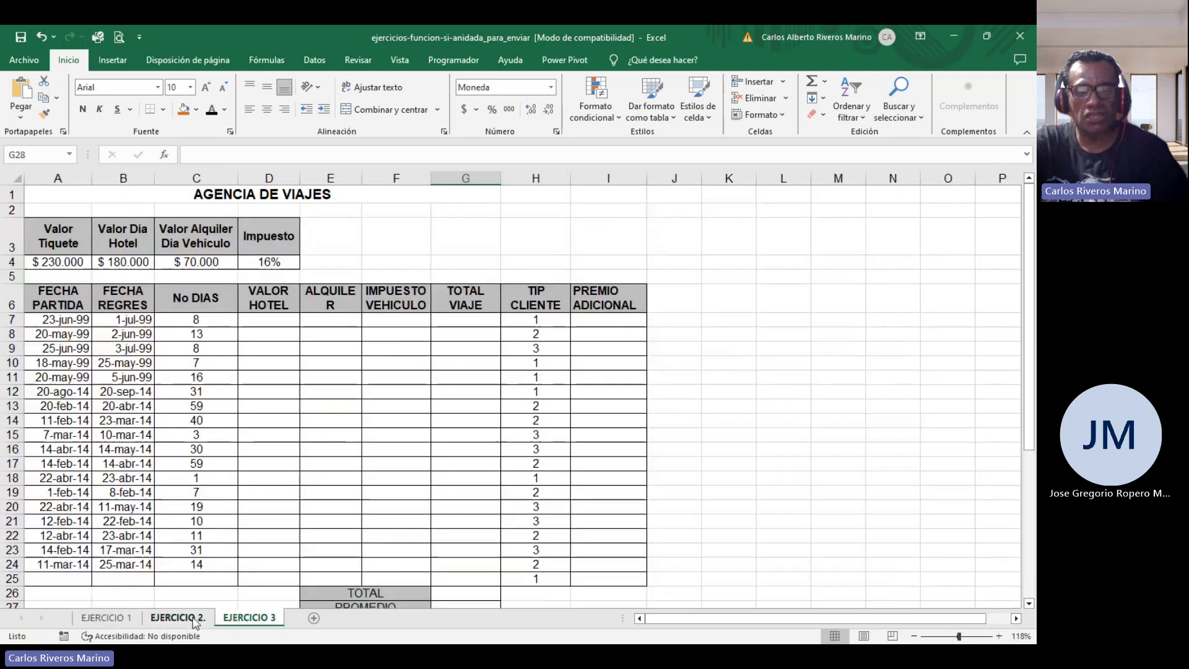
{"action": "left_click", "coordinate": [195, 621]}
{"action": "left_click", "coordinate": [122, 621]}
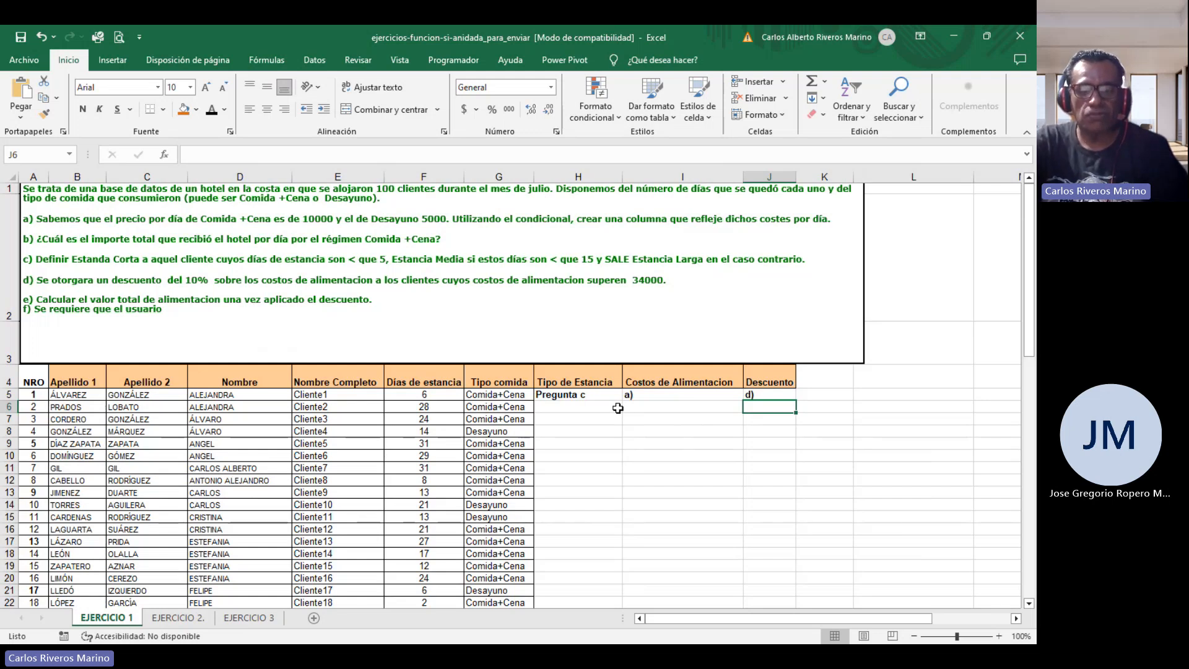
{"action": "left_click", "coordinate": [180, 617]}
{"action": "left_click", "coordinate": [249, 618]}
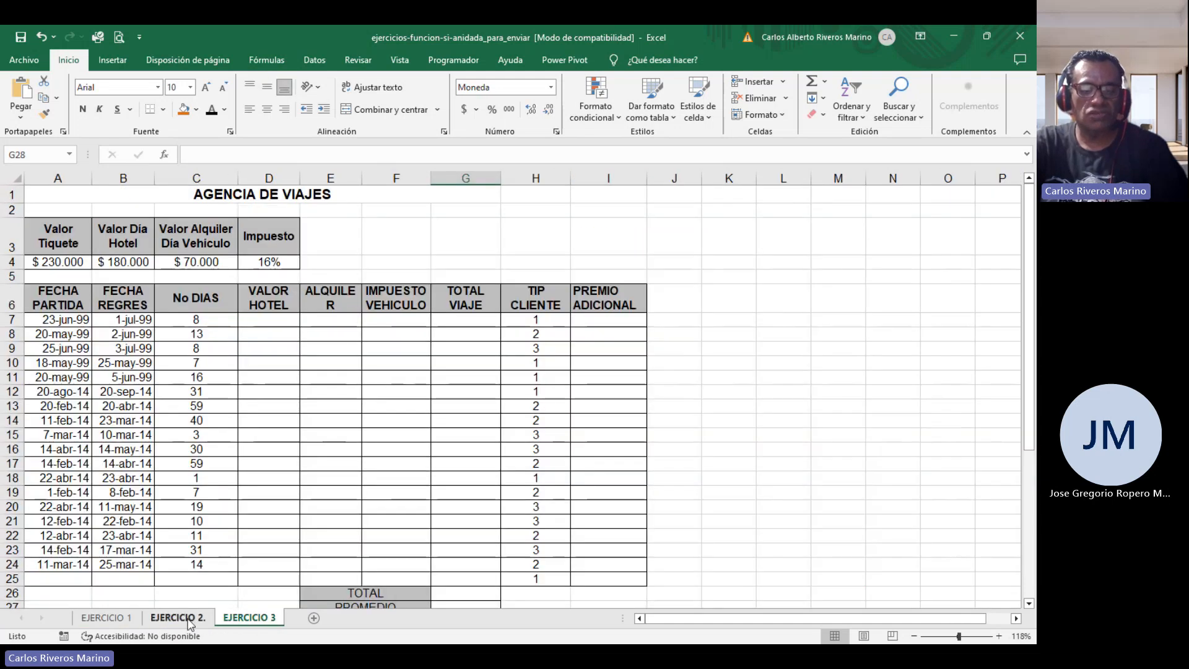
{"action": "left_click", "coordinate": [177, 617]}
{"action": "key", "text": "ctrl+Page_Up"}
{"action": "left_click", "coordinate": [174, 617]}
{"action": "left_click", "coordinate": [231, 617]}
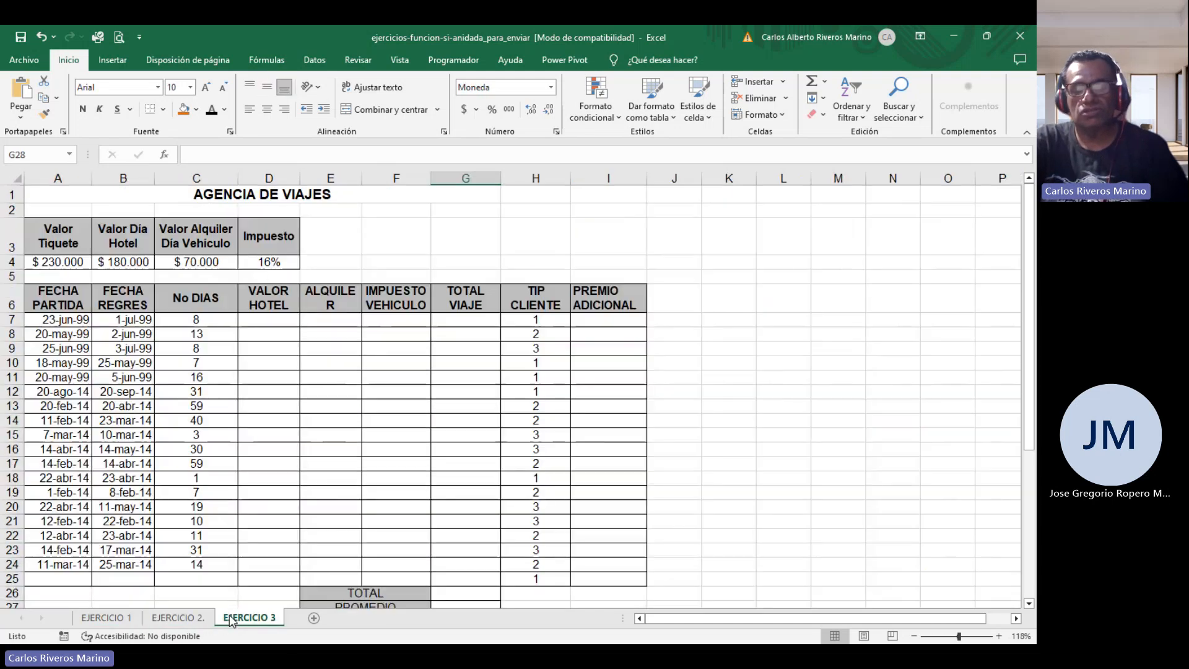